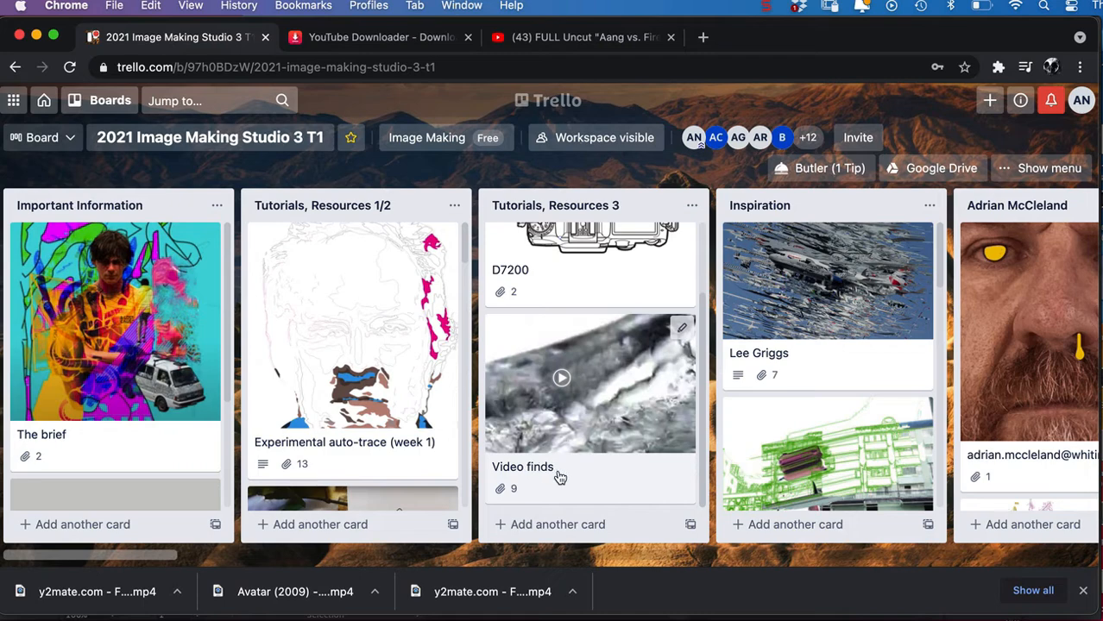
Open the Video finds card in the Tutorials, Resources 3 list and show all its attachments down to the YouTube downloader link.
click(566, 475)
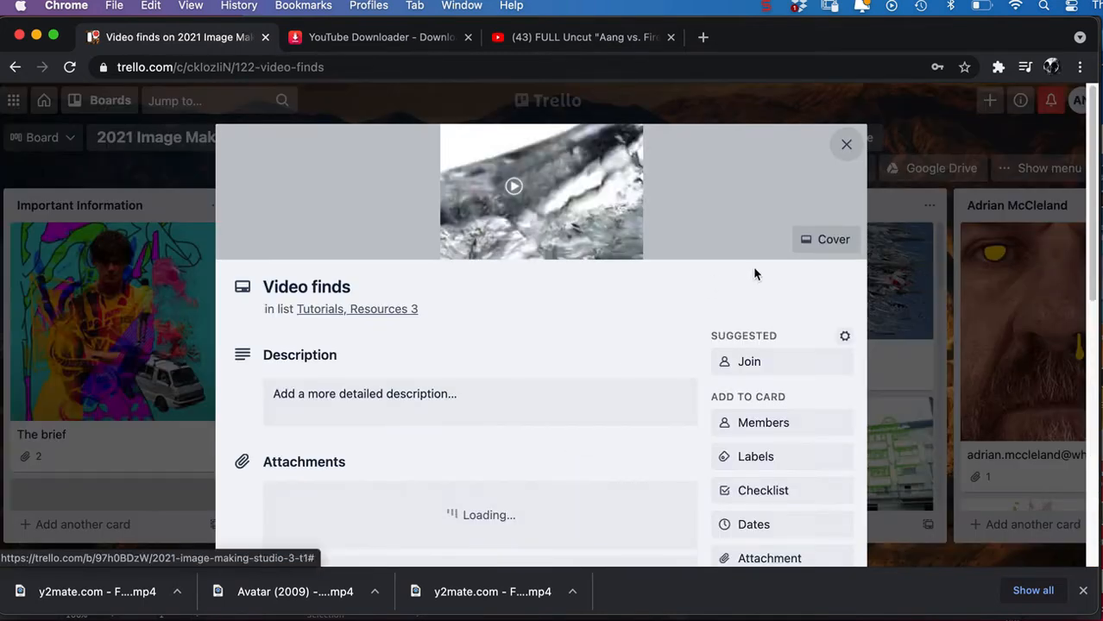
drag(1085, 98, 1089, 300)
scroll(470, 468, down, 2)
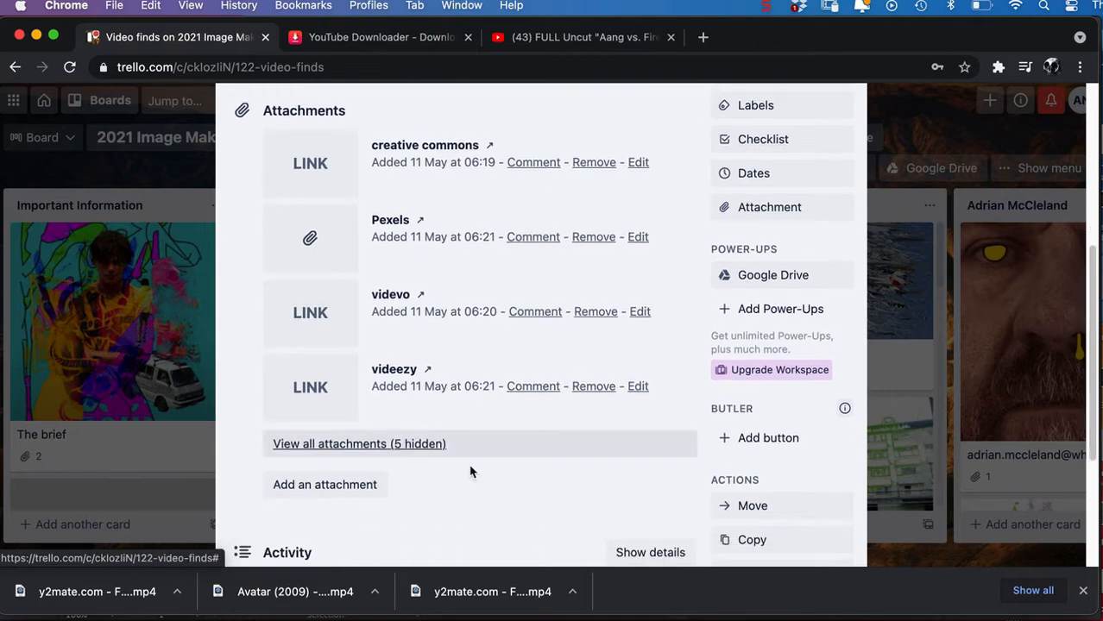
click(354, 443)
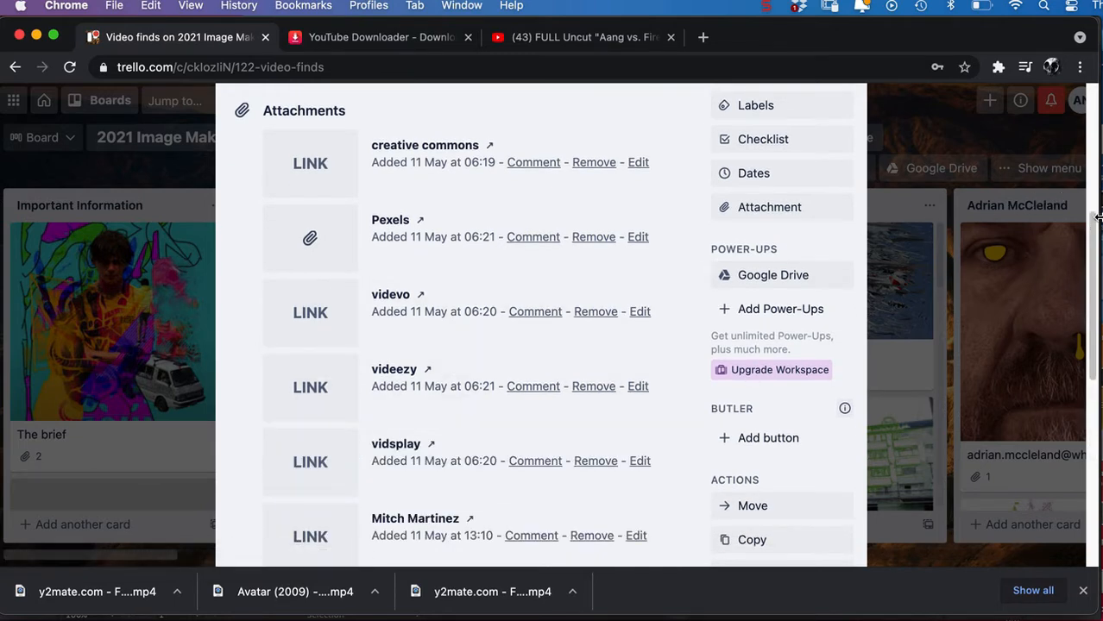
drag(1093, 251, 1092, 358)
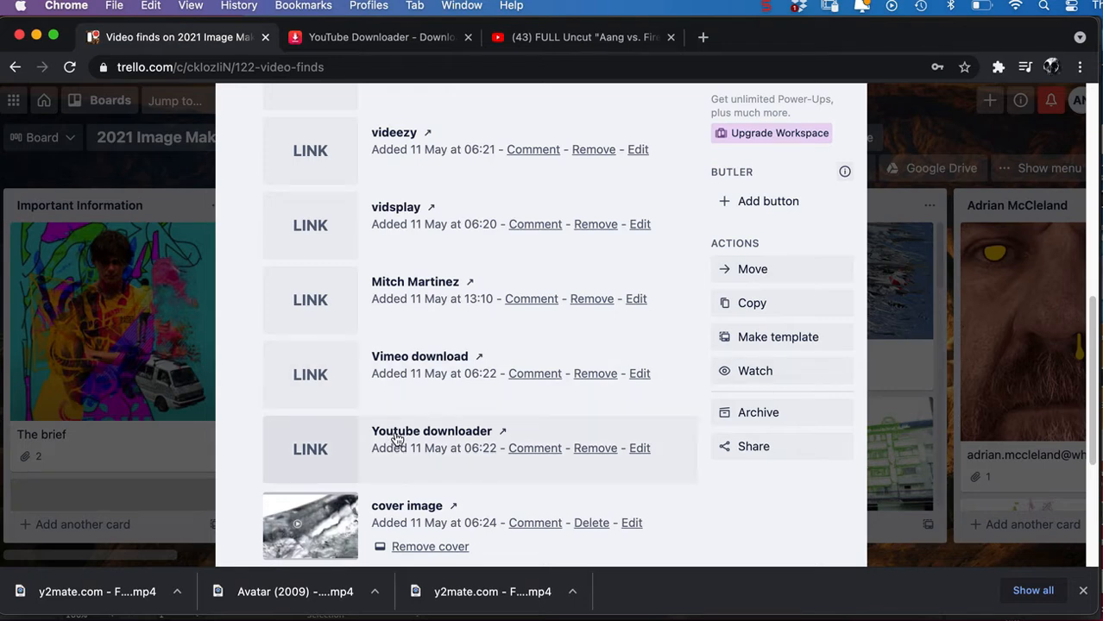
Copy the web address of the YouTube video "FULL Uncut Aang vs. Fire Lord Ozai Final Battle".
click(386, 39)
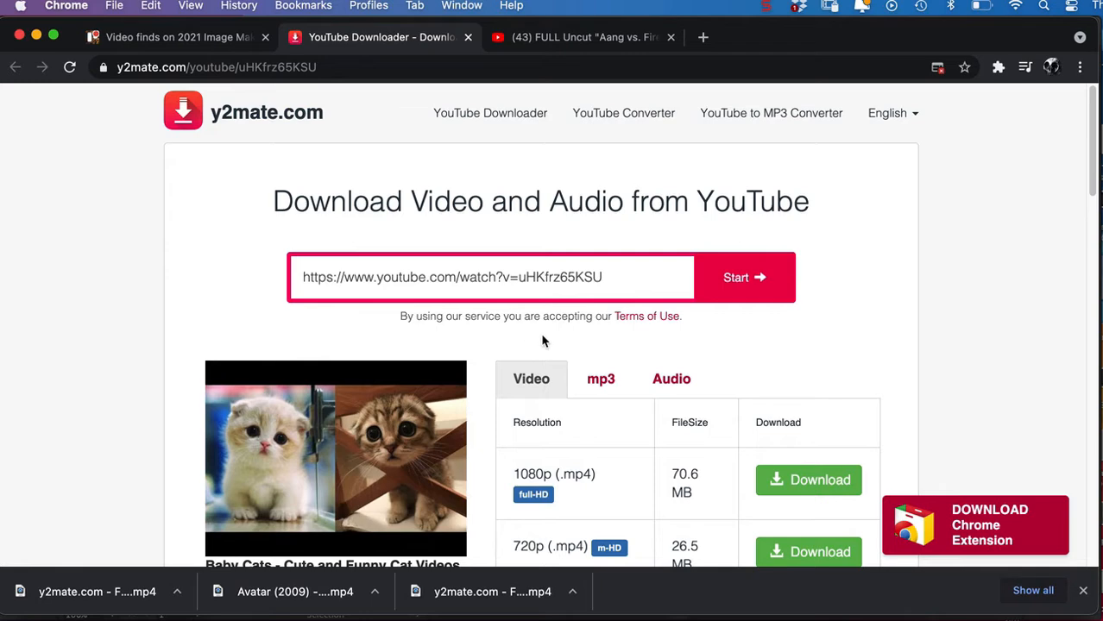
key(ctrl+Tab)
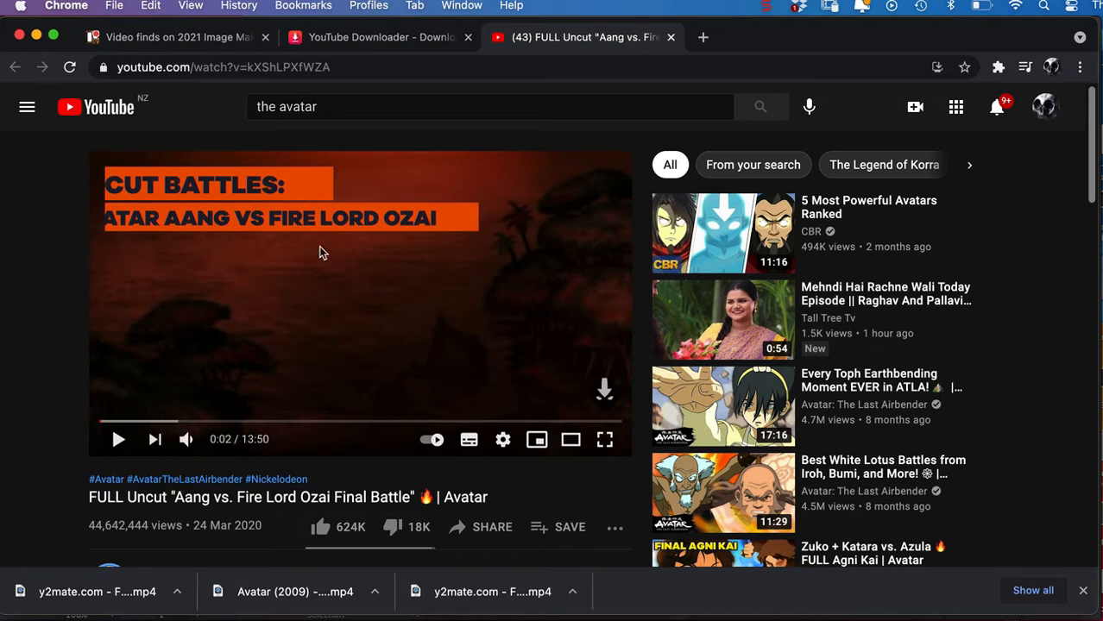
click(354, 68)
key(super+c)
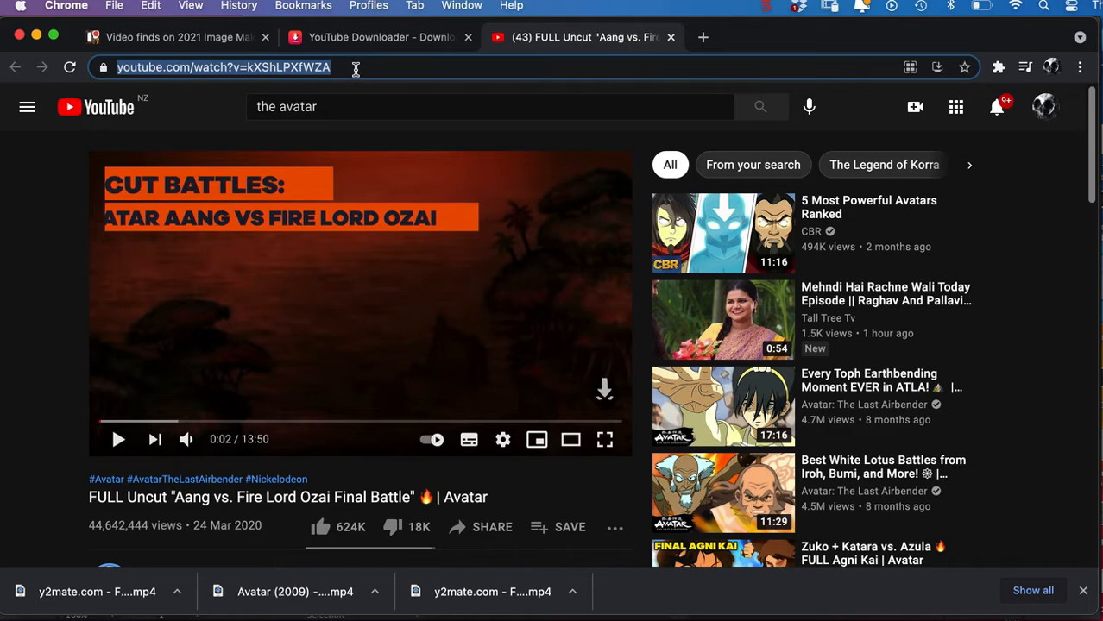
Replace the link in the y2mate downloader with the copied YouTube address and load its download options.
click(374, 40)
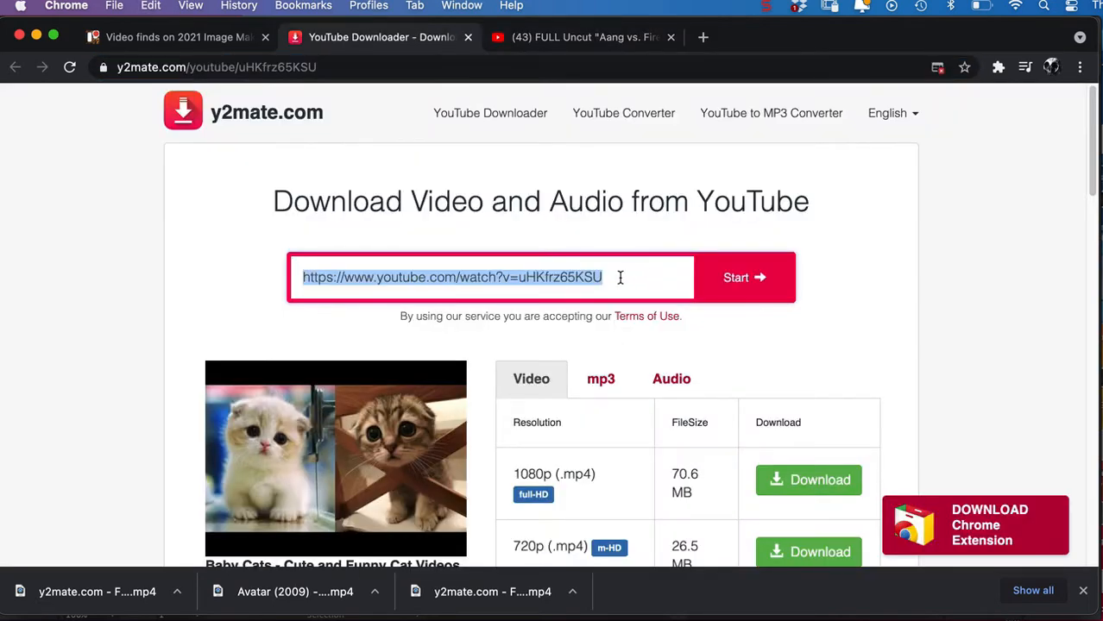
click(619, 276)
key(BackSpace)
key(BackSpace)
key(BackSpace)
key(BackSpace)
key(BackSpace)
key(BackSpace)
key(BackSpace)
key(BackSpace)
key(BackSpace)
key(BackSpace)
key(BackSpace)
key(BackSpace)
key(BackSpace)
key(BackSpace)
key(BackSpace)
key(BackSpace)
key(BackSpace)
key(BackSpace)
key(BackSpace)
key(BackSpace)
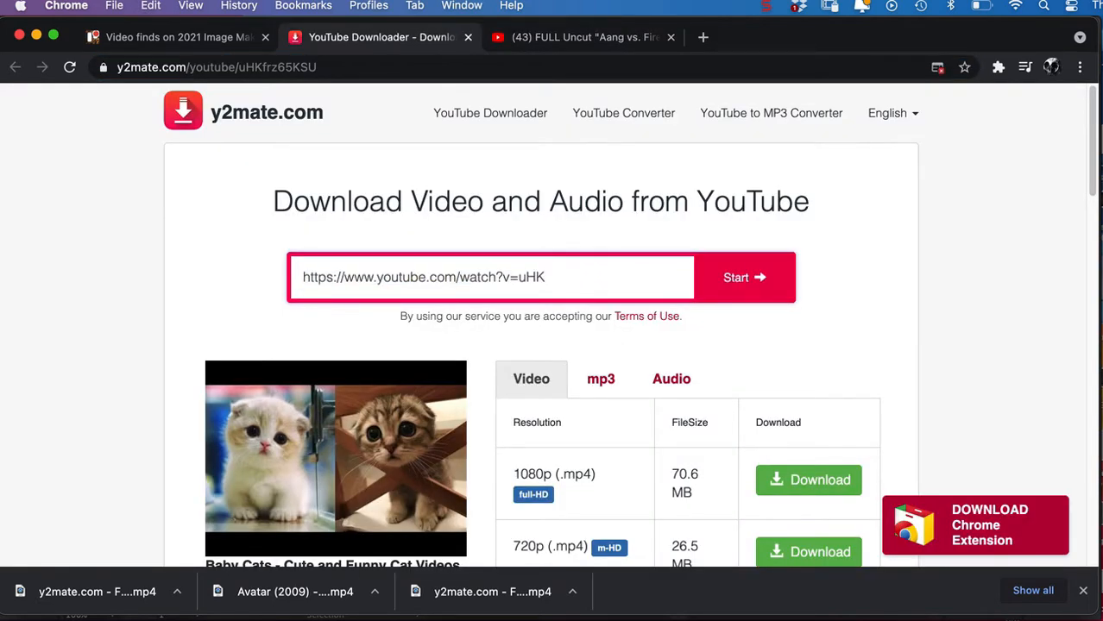
key(BackSpace)
key(BackSpace)
key(BackSpace)
key(BackSpace)
key(BackSpace)
key(BackSpace)
key(BackSpace)
key(BackSpace)
key(BackSpace)
key(BackSpace)
key(BackSpace)
key(BackSpace)
key(BackSpace)
key(BackSpace)
key(BackSpace)
key(BackSpace)
key(BackSpace)
key(BackSpace)
key(BackSpace)
key(BackSpace)
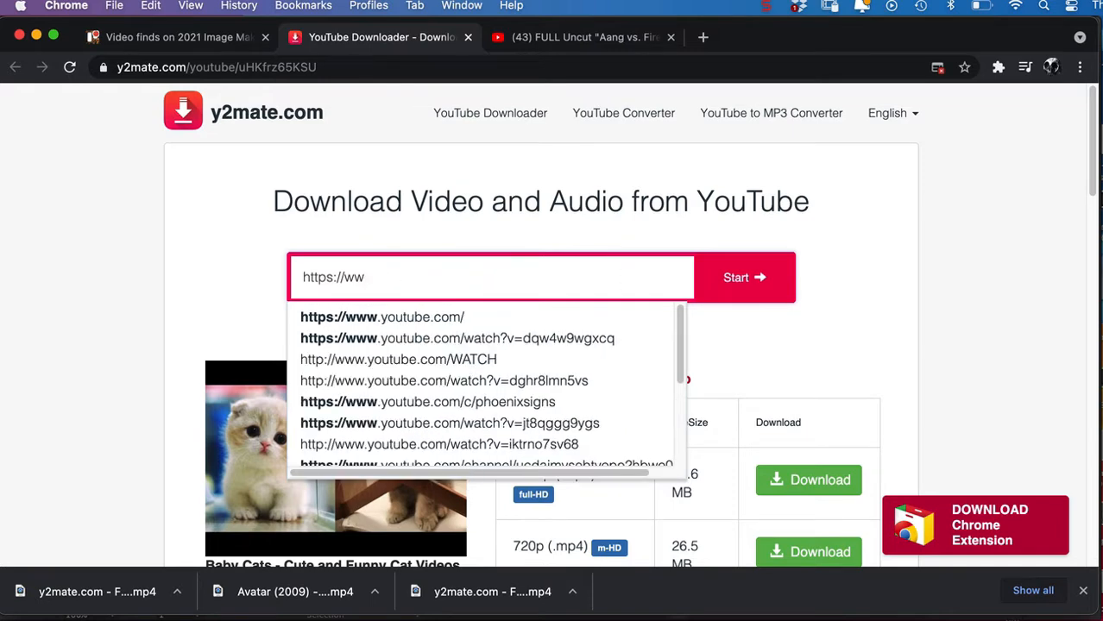
click(620, 281)
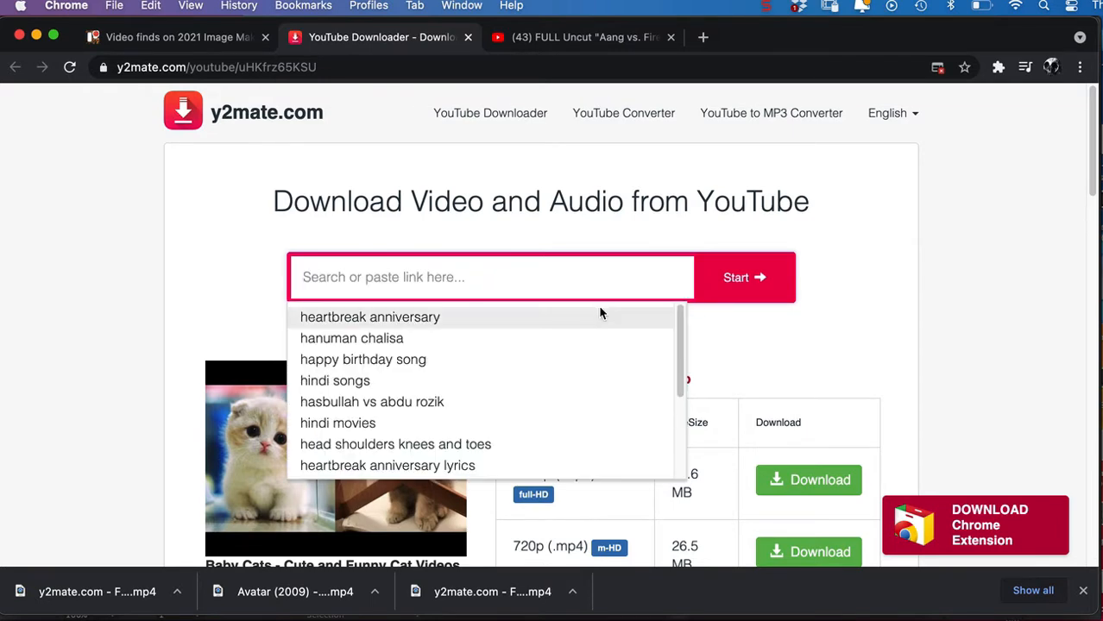
key(super+v)
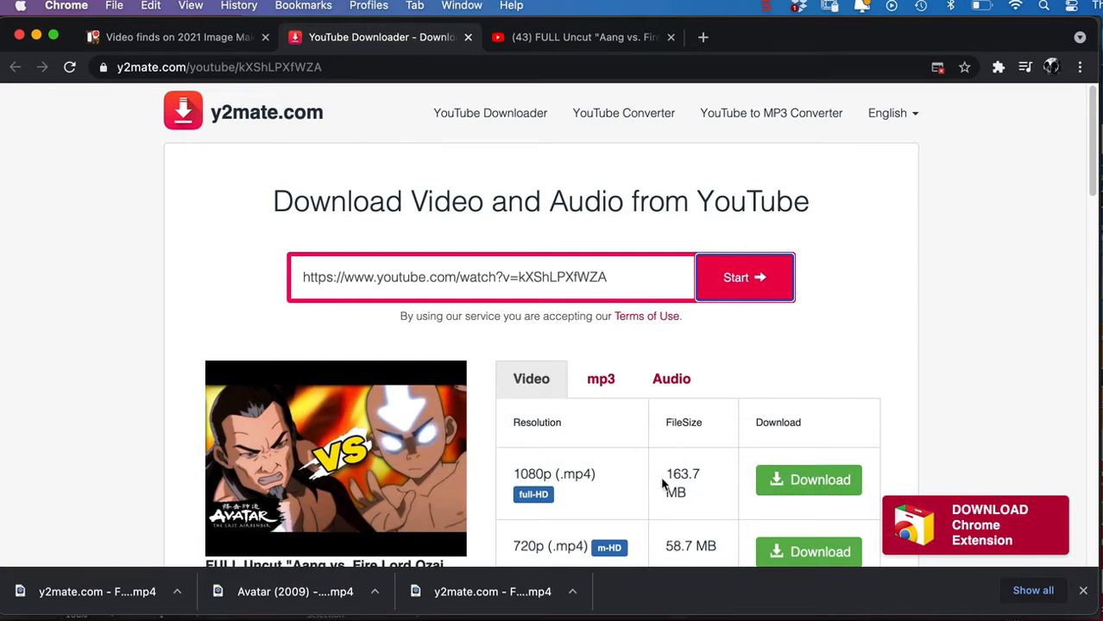
Request the 1080p .mp4 download of the video up to the save dialog, and cancel saving it.
scroll(913, 292, down, 3)
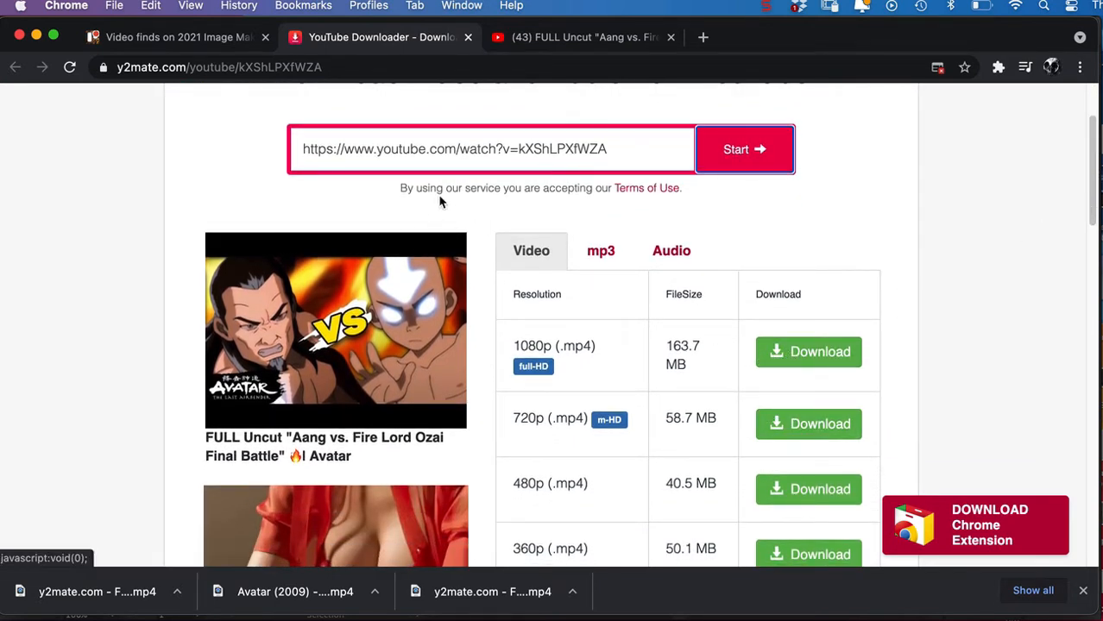
click(826, 363)
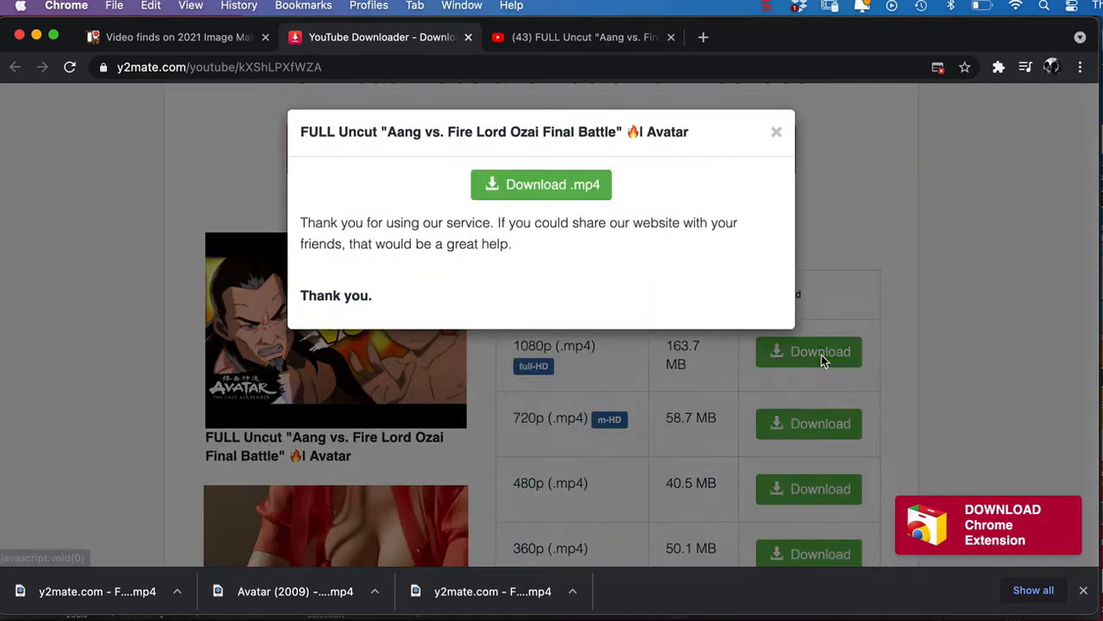
click(548, 187)
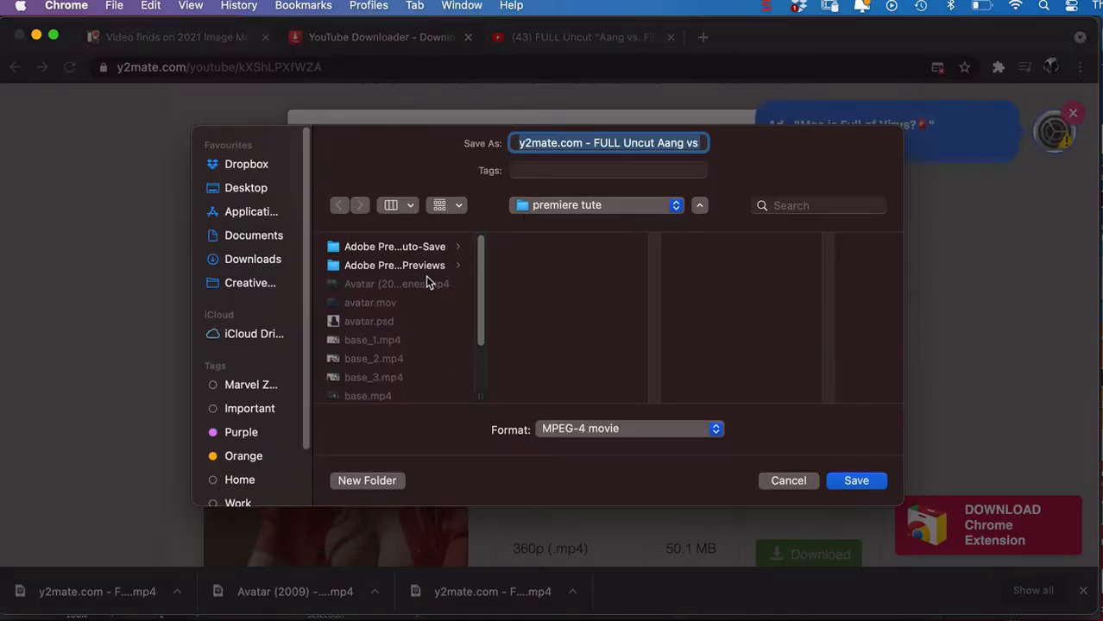
click(787, 481)
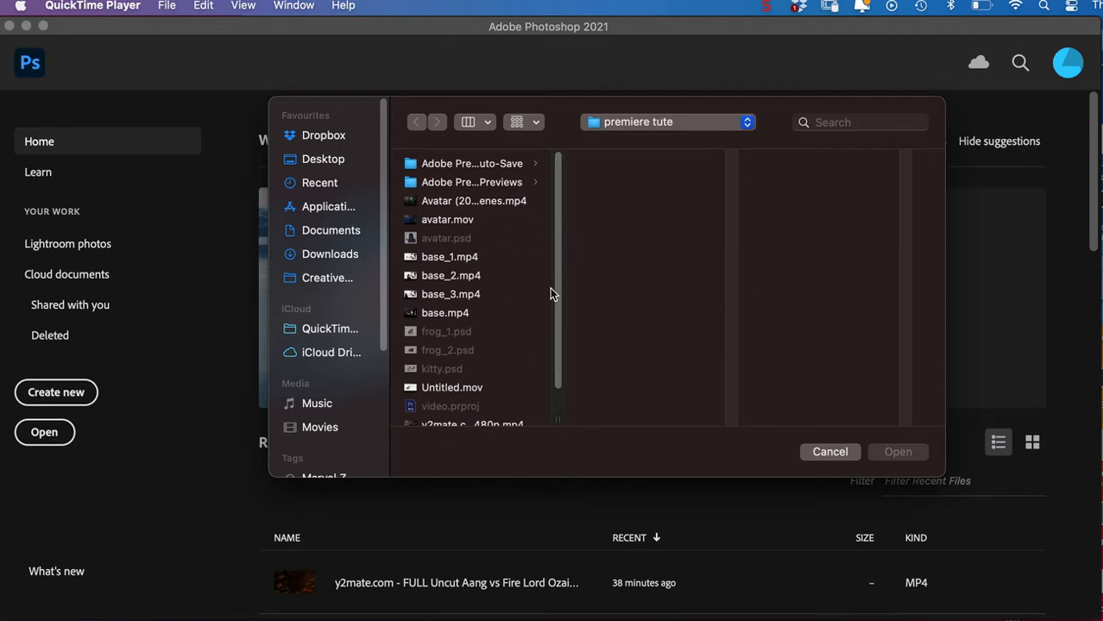
Open the 1080p .mp4 of the Aang vs Fire Lord Ozai battle from the premiere tute folder in QuickTime Player.
scroll(552, 306, down, 2)
click(488, 409)
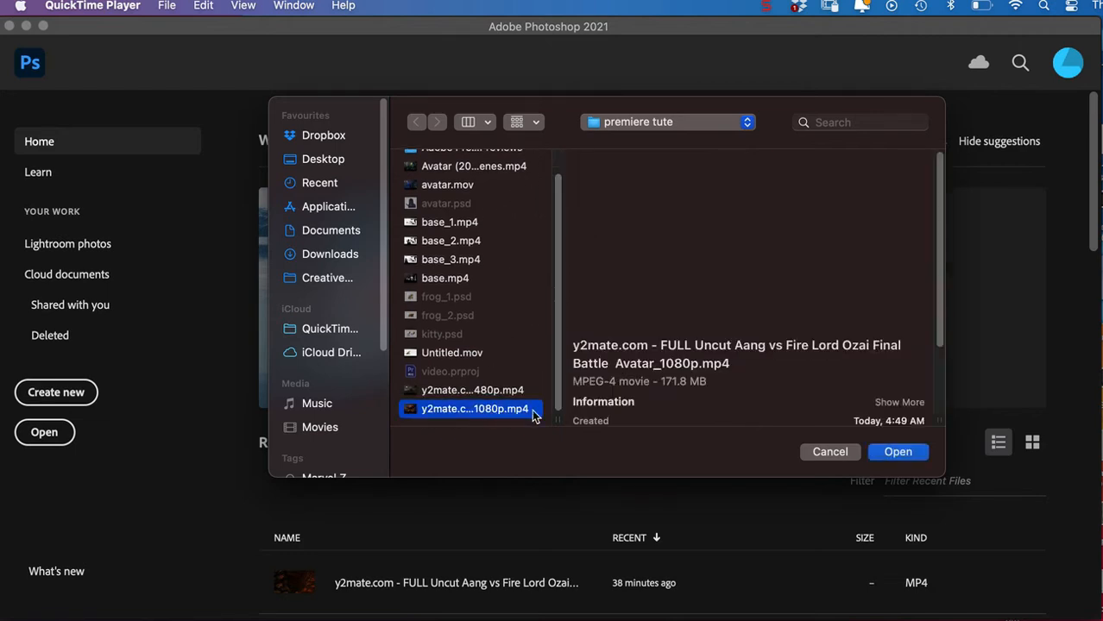
click(898, 452)
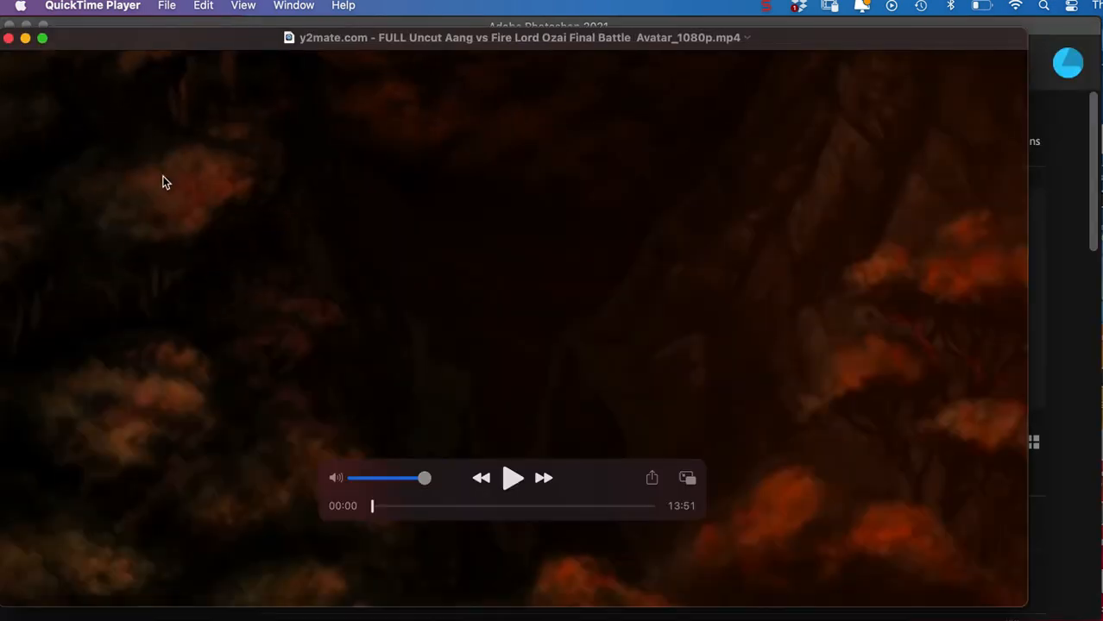
Trim the video to a section about 4 seconds long, ending near 06:47.
click(168, 7)
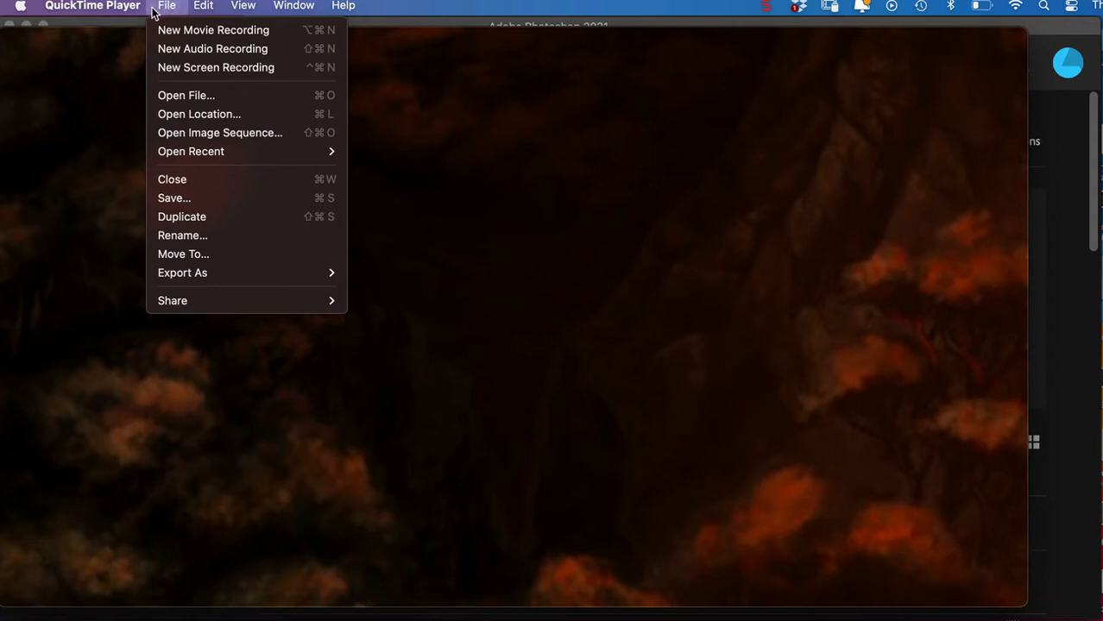
mouse_move(204, 7)
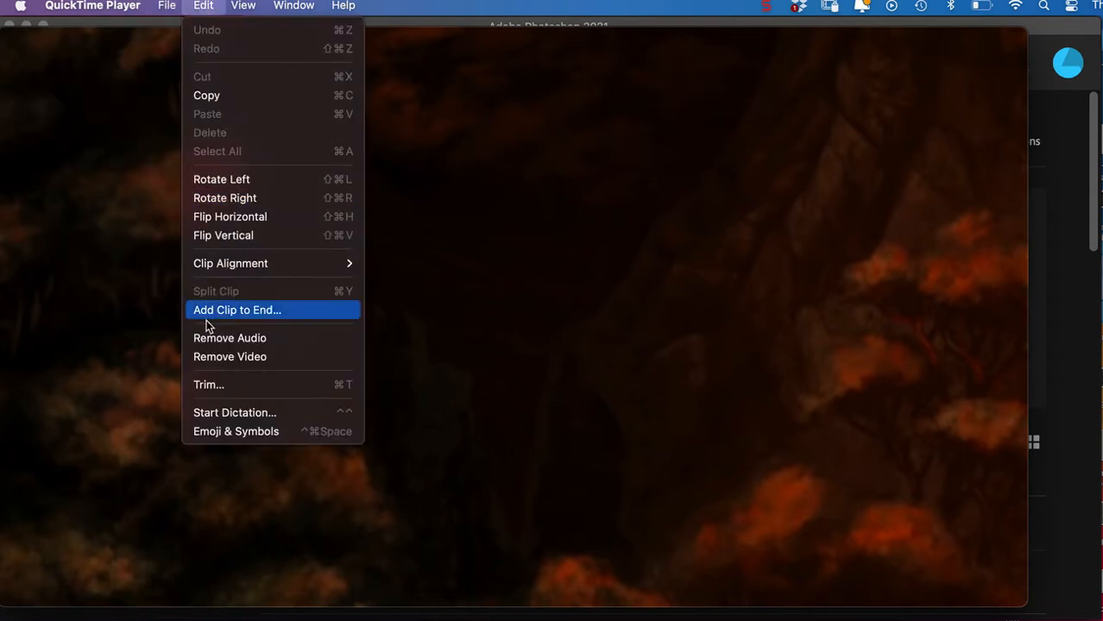
click(211, 385)
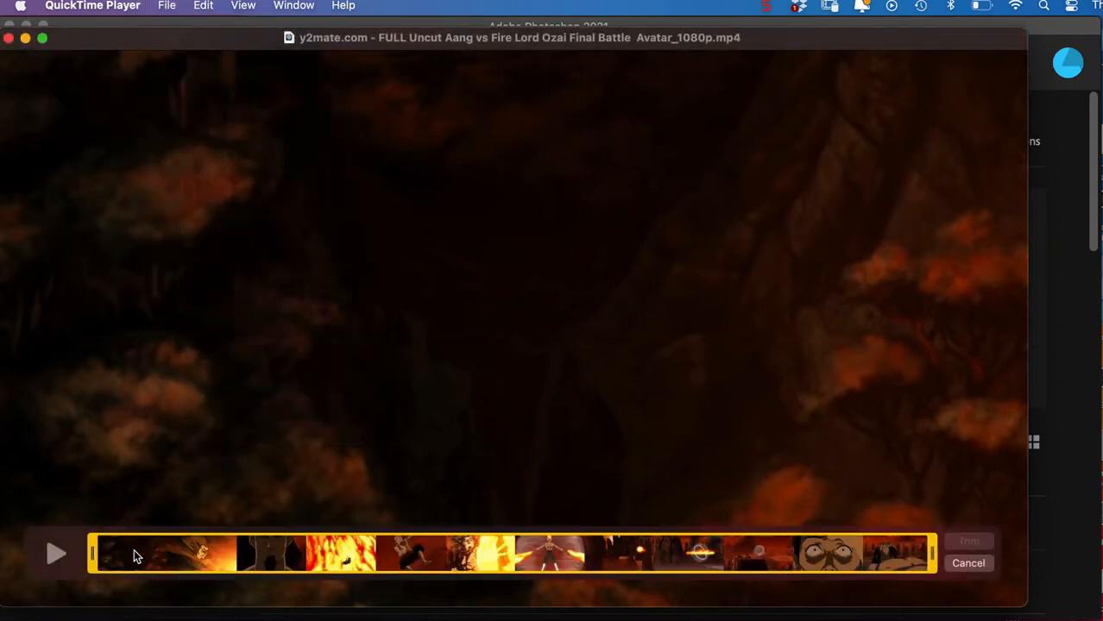
drag(95, 561, 496, 571)
drag(932, 561, 507, 572)
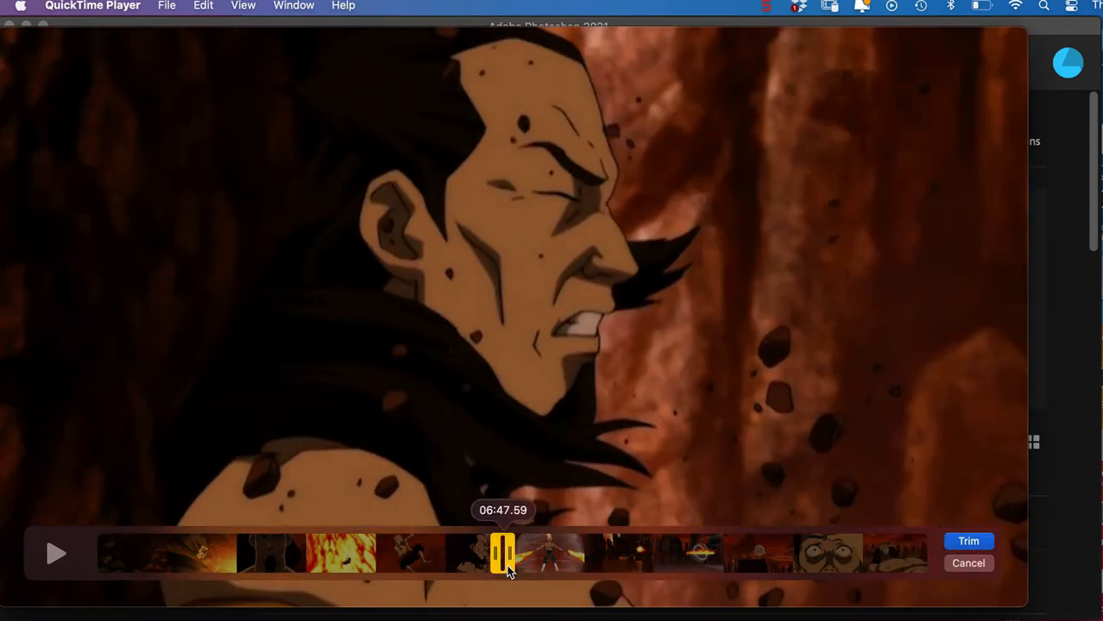
drag(510, 572, 510, 572)
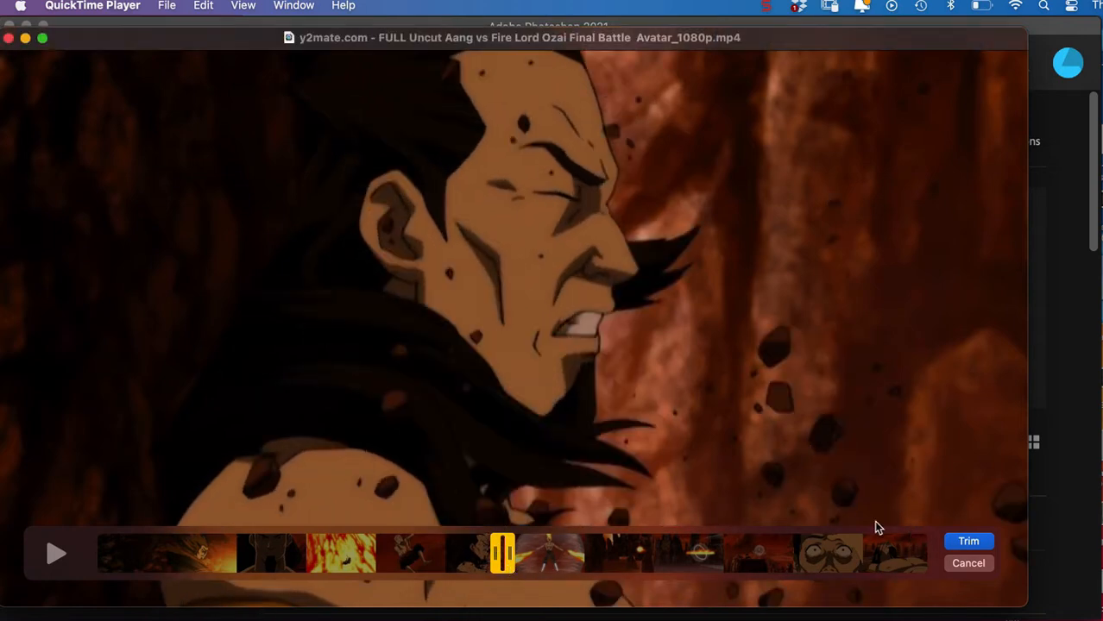
click(968, 541)
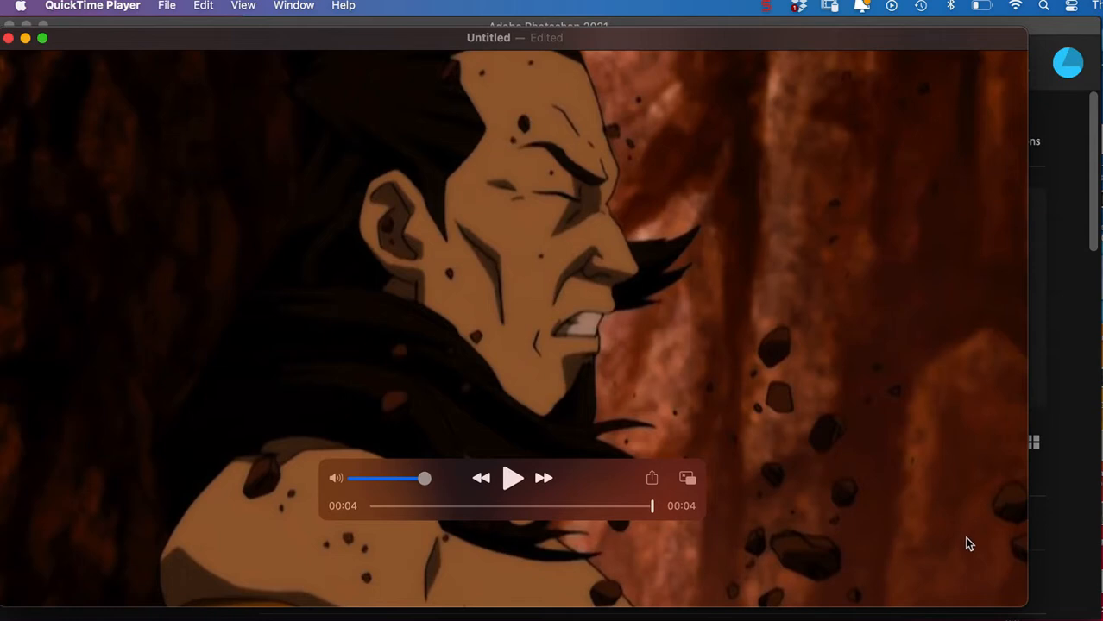
Export the trimmed clip at 1080p under the name airbender into the premiere tute folder.
click(171, 7)
mouse_move(207, 272)
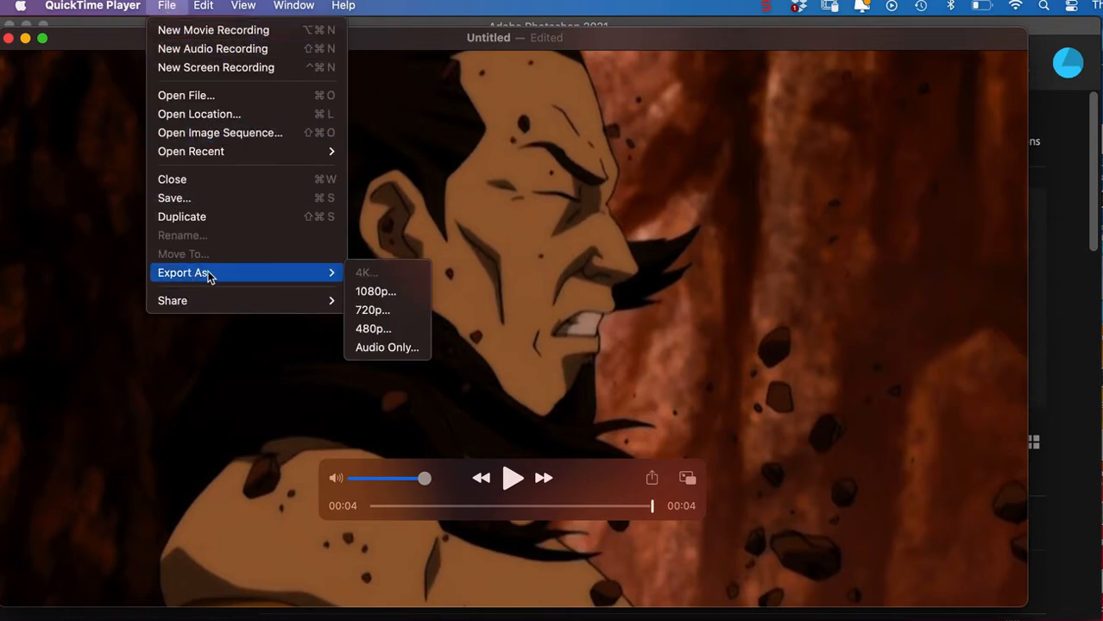
click(384, 295)
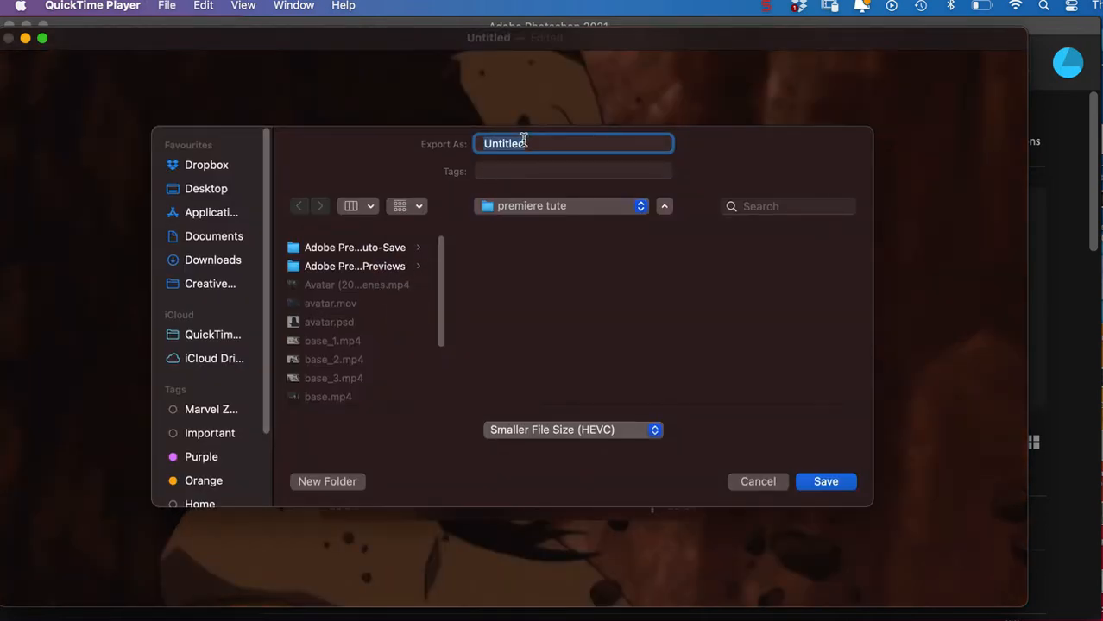
text(a)
click(820, 481)
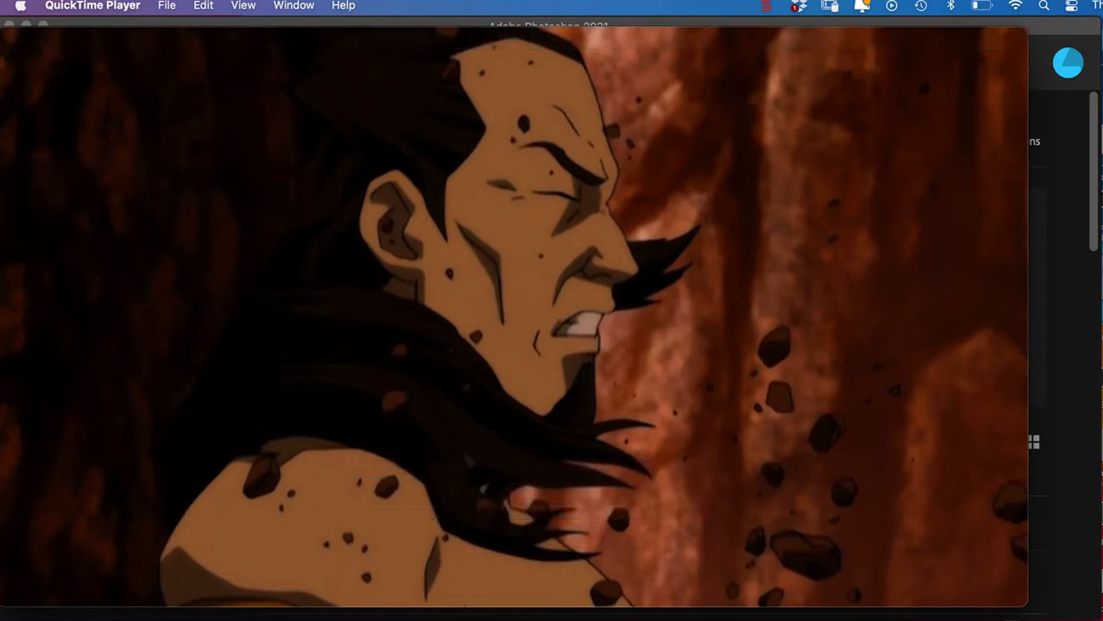
Switch to Photoshop and open airbender.mov with the Video Frames to Layers import.
key(super+Tab)
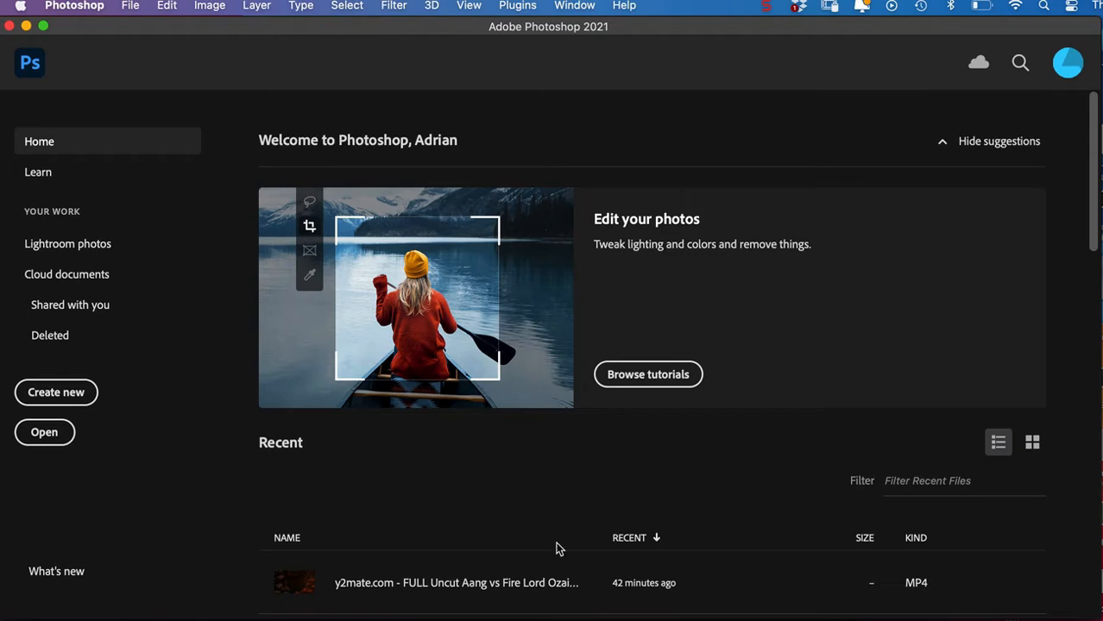
click(131, 7)
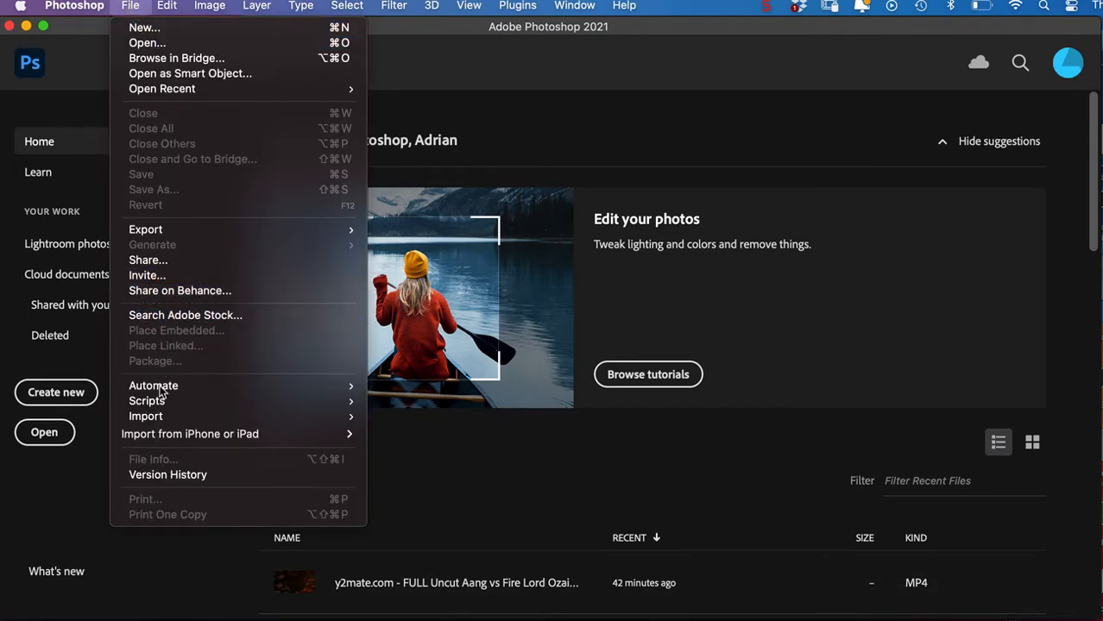
mouse_move(162, 418)
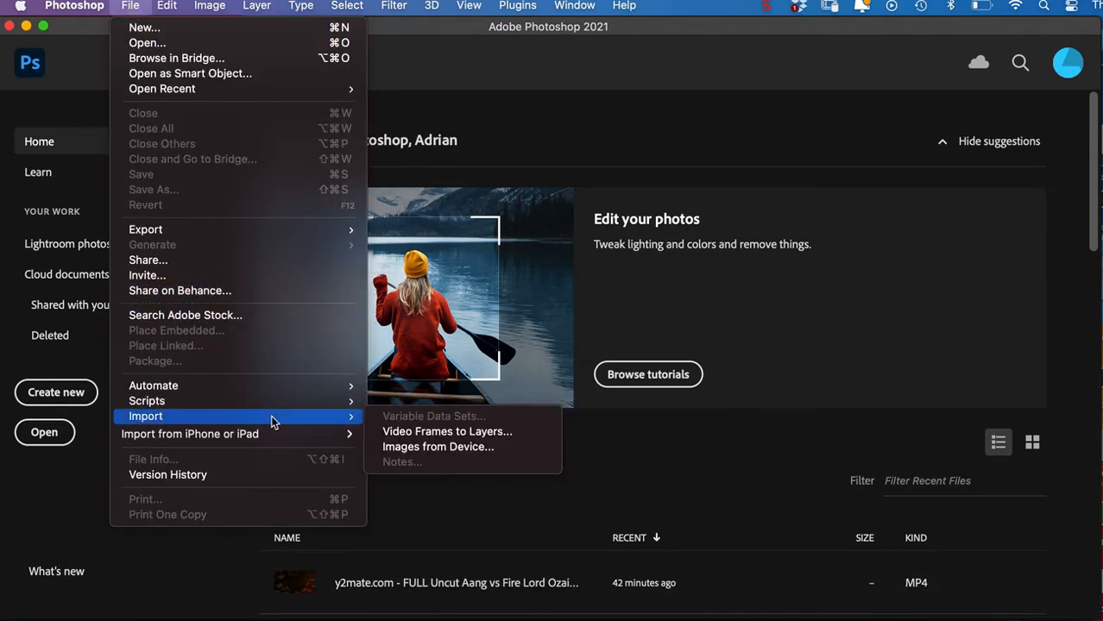
click(405, 431)
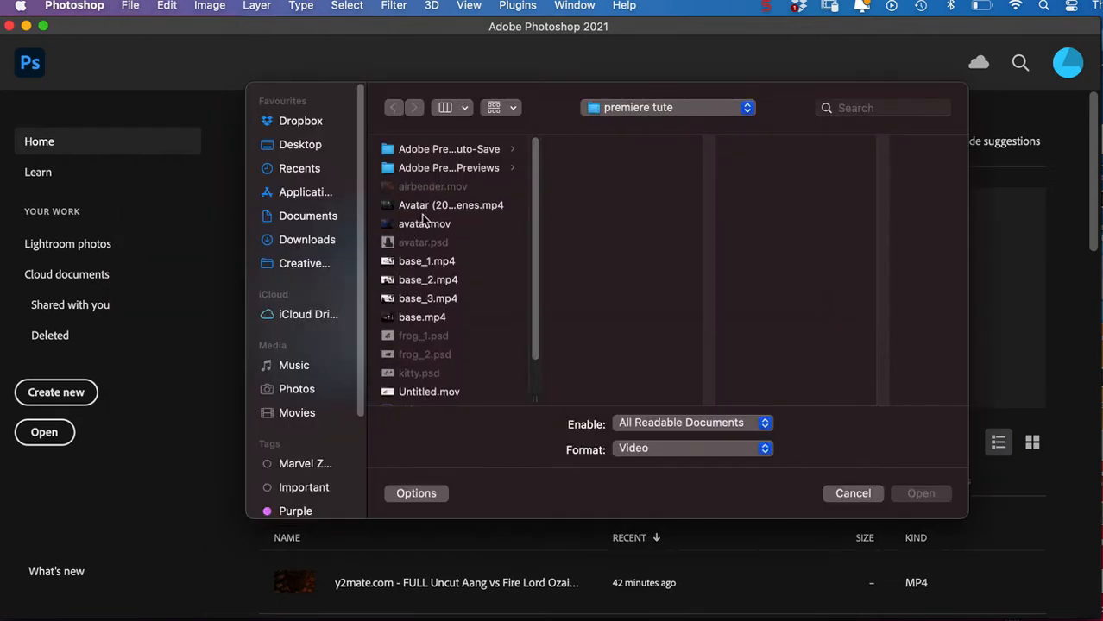
click(437, 188)
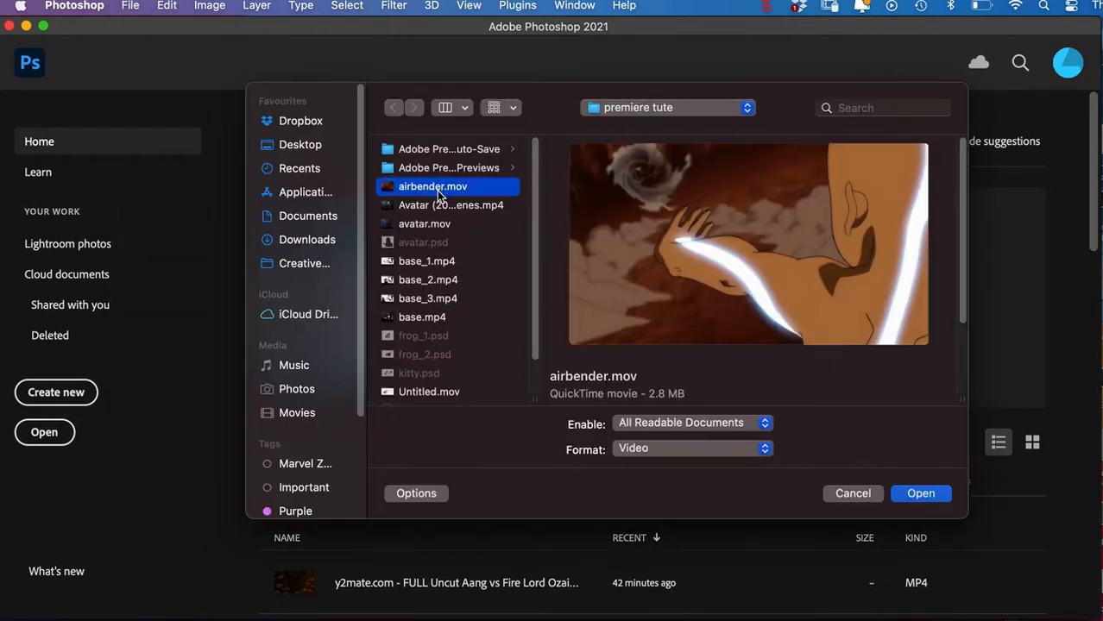
click(907, 494)
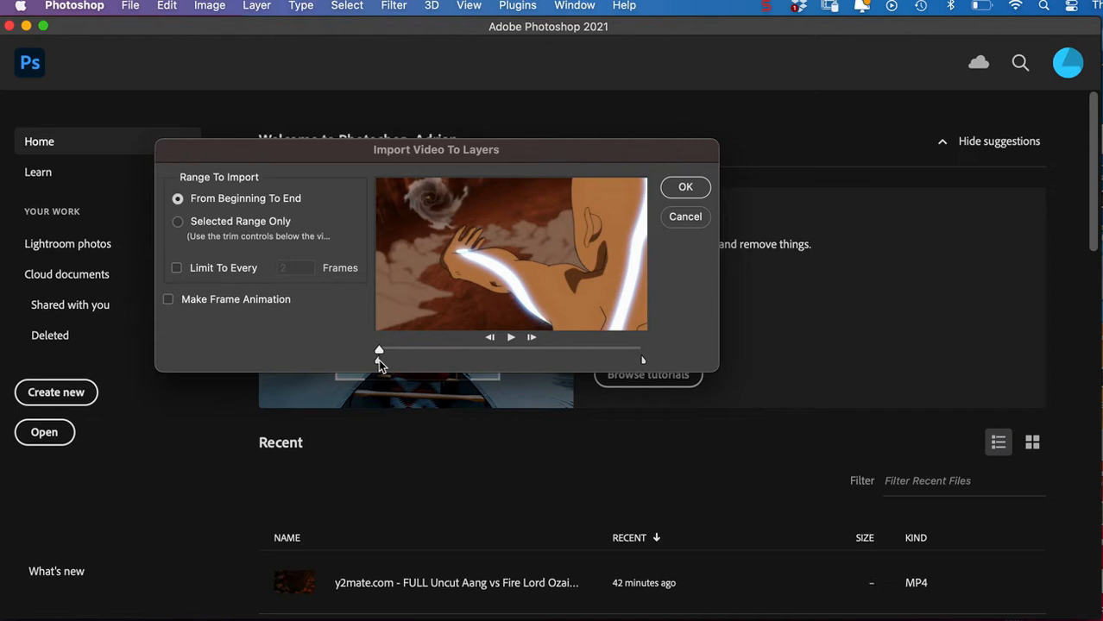
Narrow the import range by moving both trim points inward, import the frames as layers, and show Layer 1 in the layer stack.
mouse_move(380, 359)
mouse_down()
mouse_move(413, 362)
mouse_move(392, 355)
mouse_up()
drag(638, 358, 584, 362)
click(685, 188)
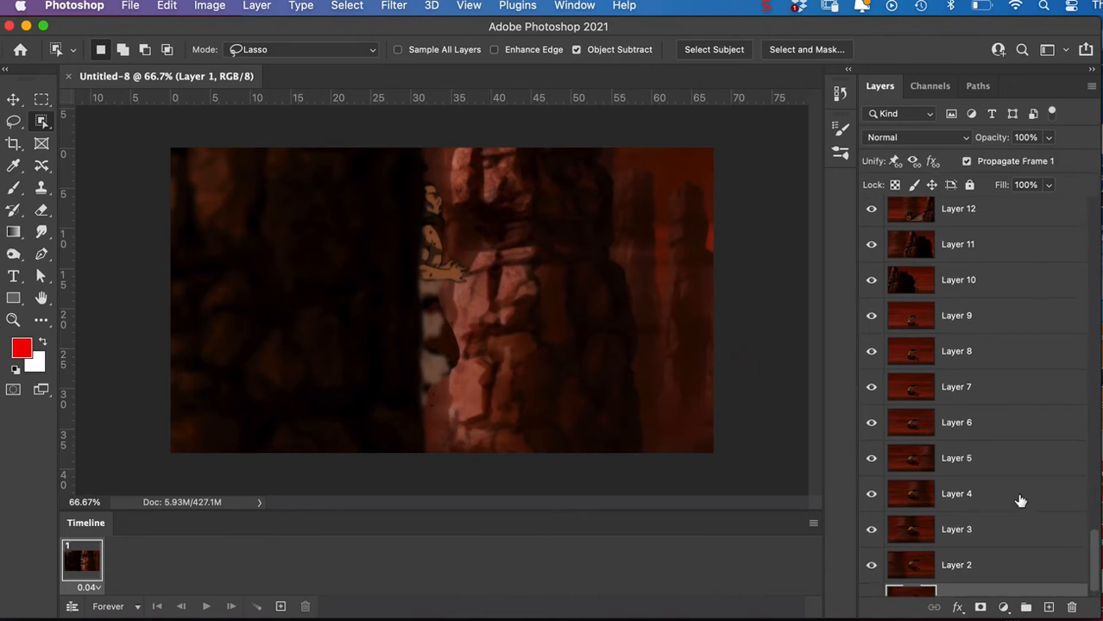
mouse_move(1091, 551)
mouse_down()
mouse_move(1093, 535)
mouse_move(1091, 570)
mouse_up()
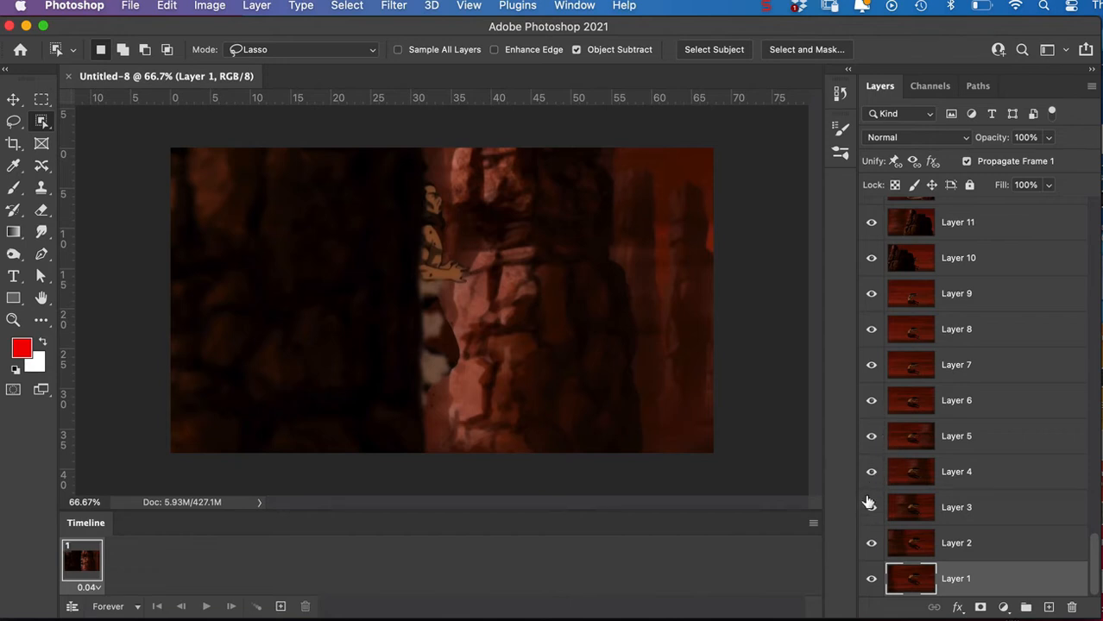
Show only Layer 1 and select the flying figure with the Object Selection tool in Lasso mode, subtracting the gap between the arms.
right_click(873, 581)
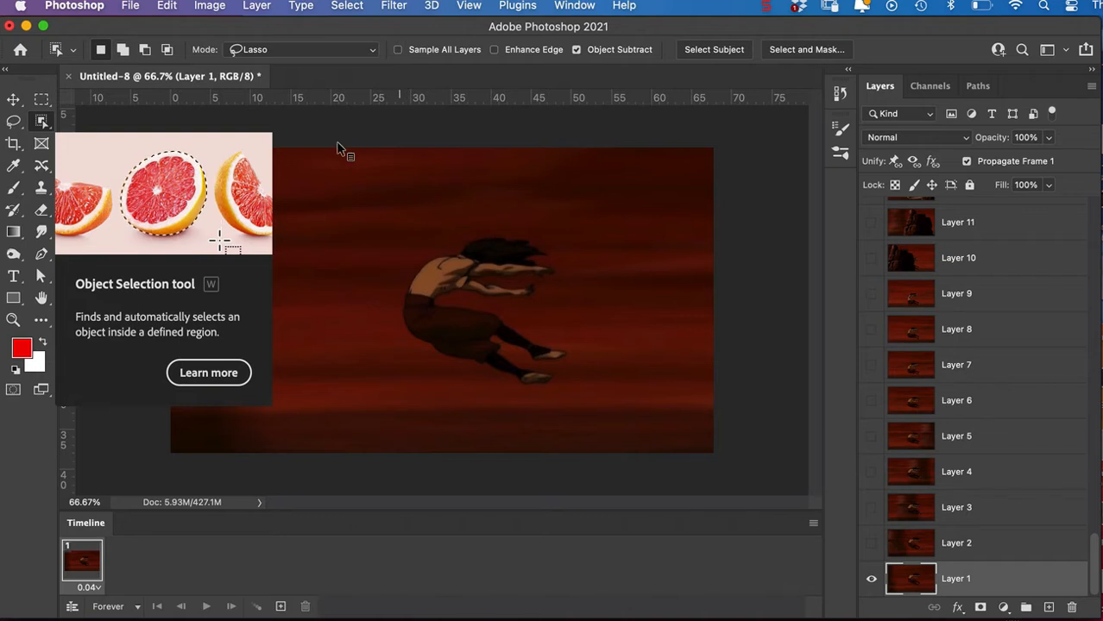
click(277, 49)
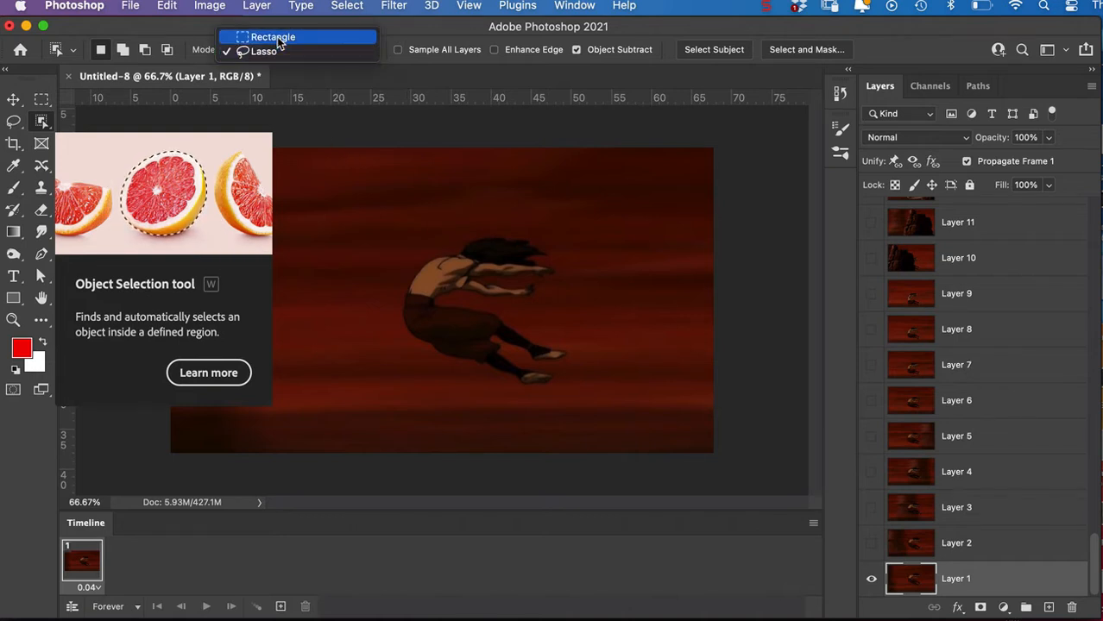
click(276, 52)
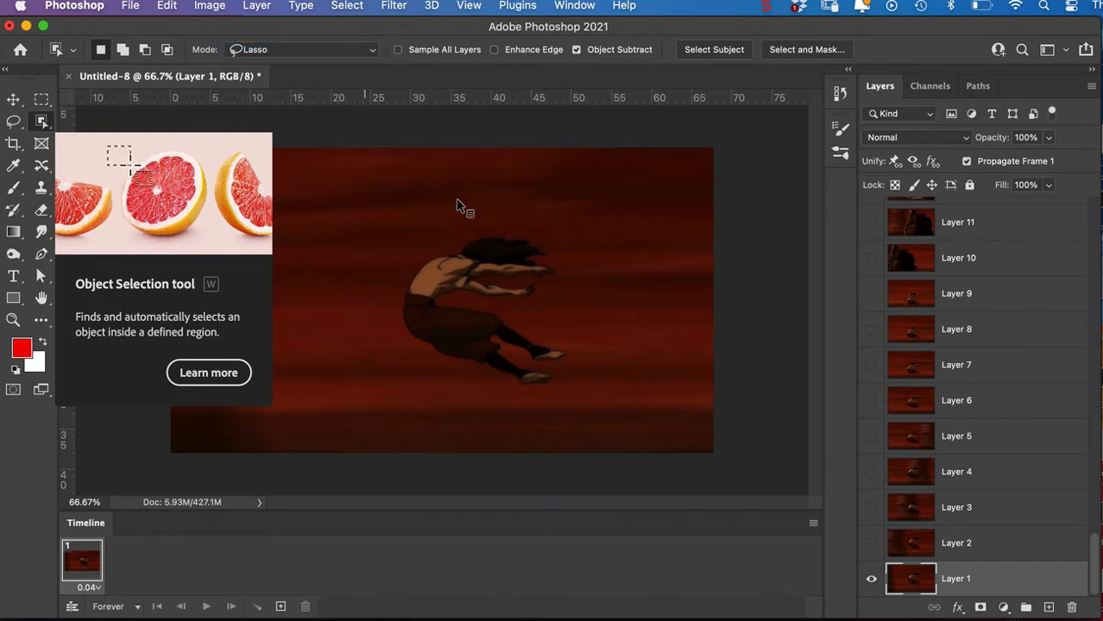
mouse_move(482, 211)
mouse_down()
mouse_move(360, 292)
mouse_move(427, 366)
mouse_move(547, 404)
mouse_move(578, 380)
mouse_move(592, 314)
mouse_move(552, 221)
mouse_up()
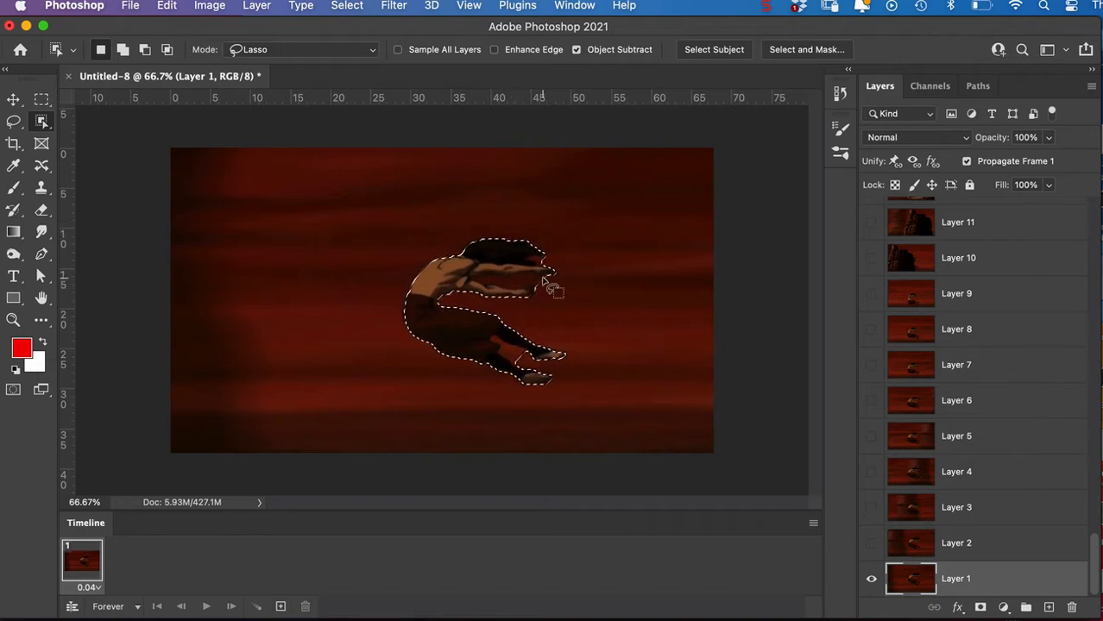
mouse_move(547, 281)
mouse_down()
mouse_move(488, 277)
mouse_move(546, 288)
mouse_up()
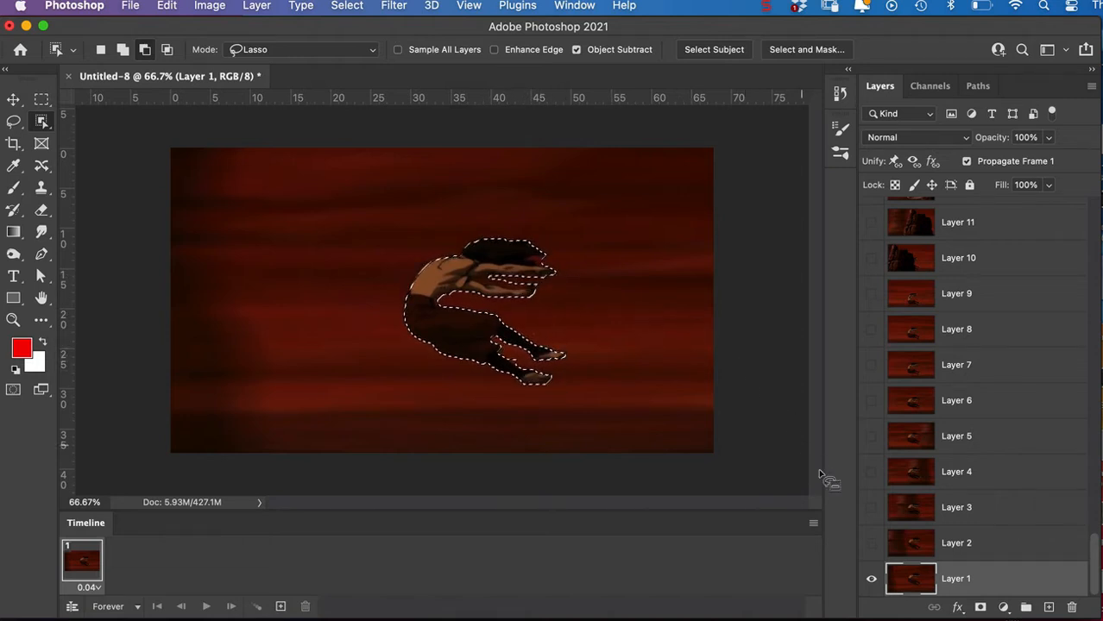
Add a layer mask to Layer 1 from the selection and invert it so only the figure shows.
alt+click(980, 607)
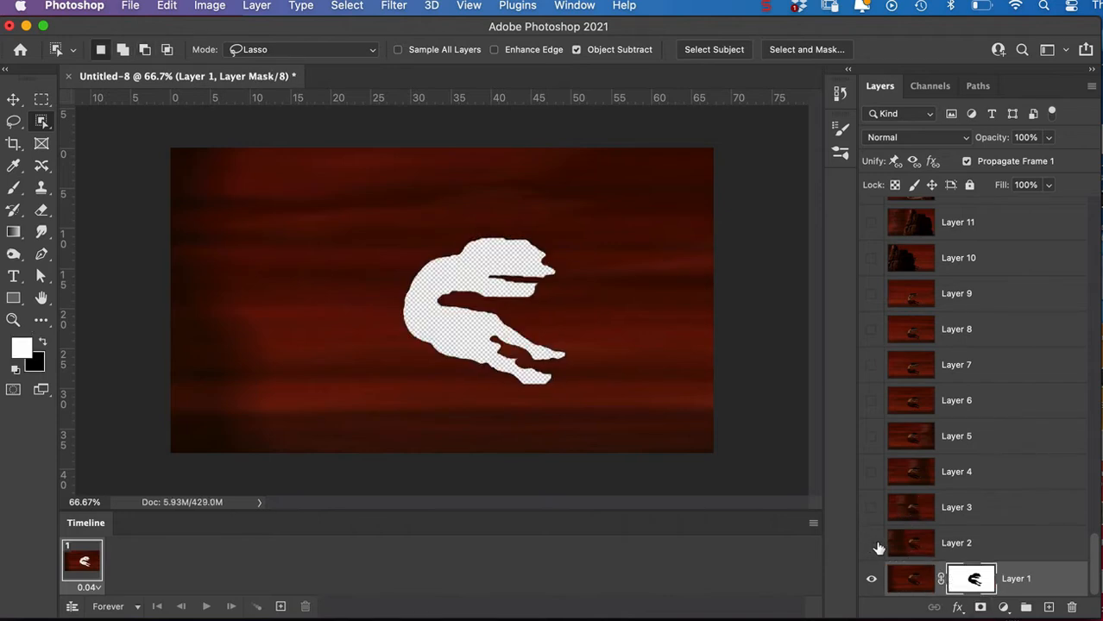
alt+click(966, 583)
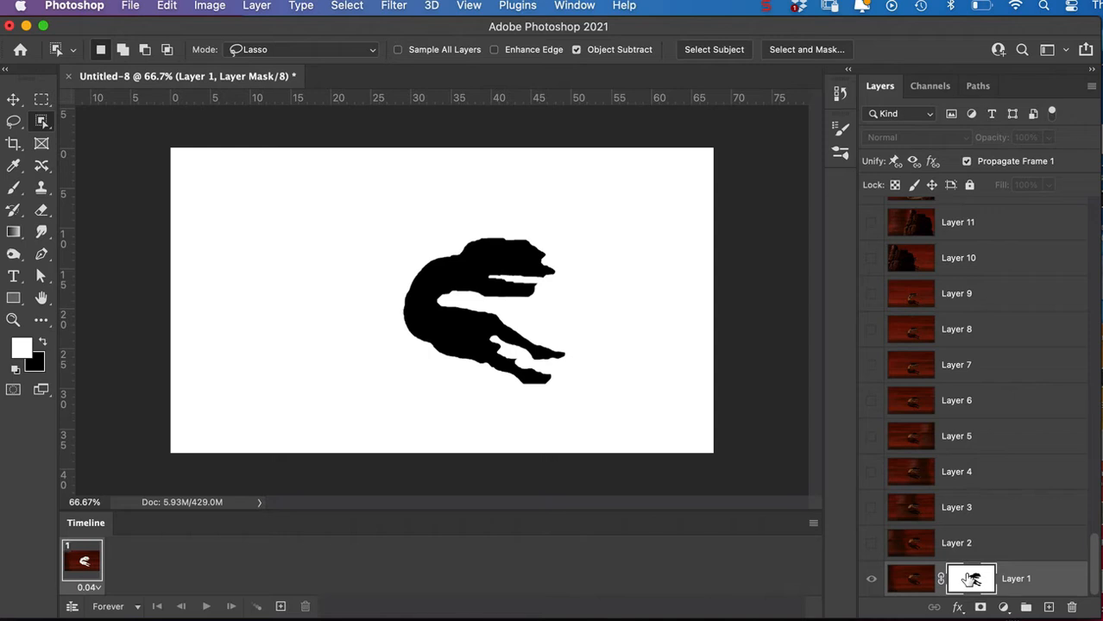
alt+click(973, 582)
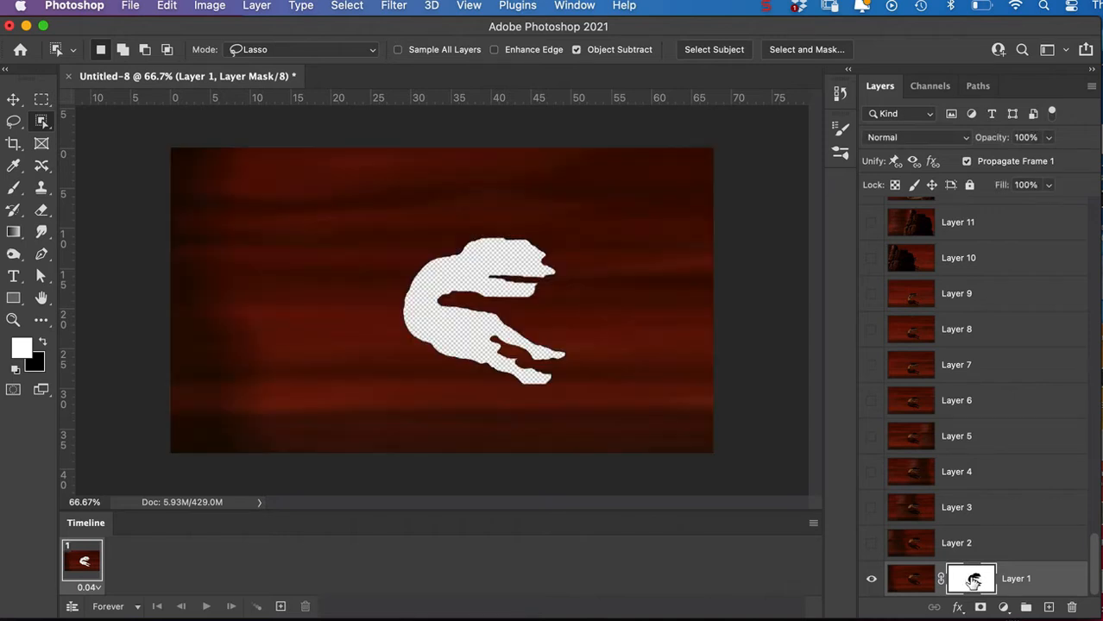
key(super+i)
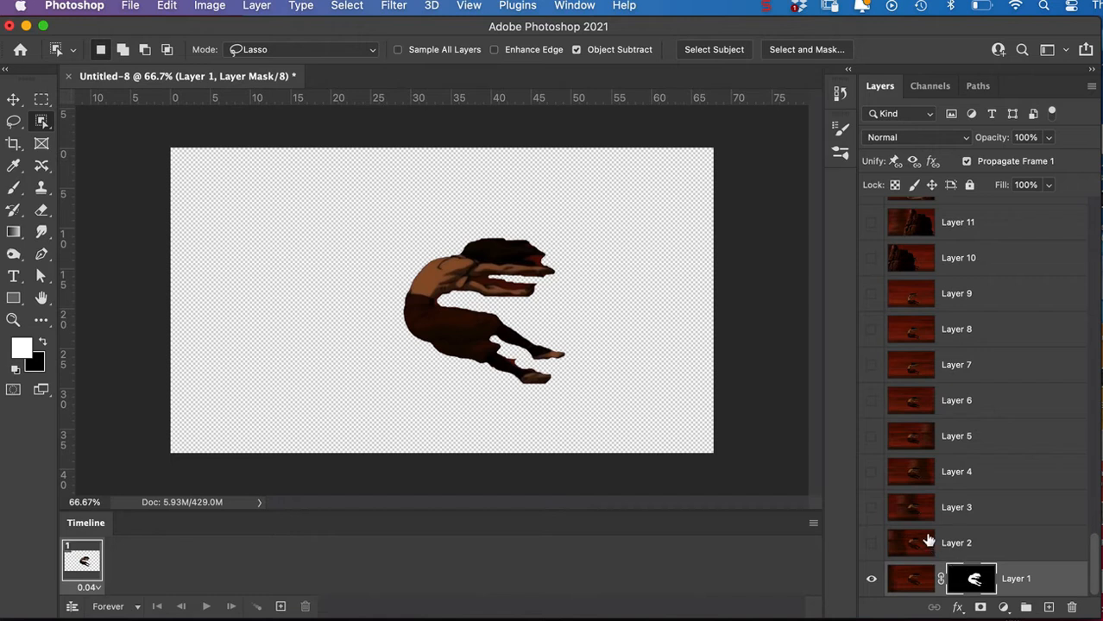
Show Layer 2, compare its figure with the one on Layer 1, and delete Layer 2.
click(872, 545)
click(900, 553)
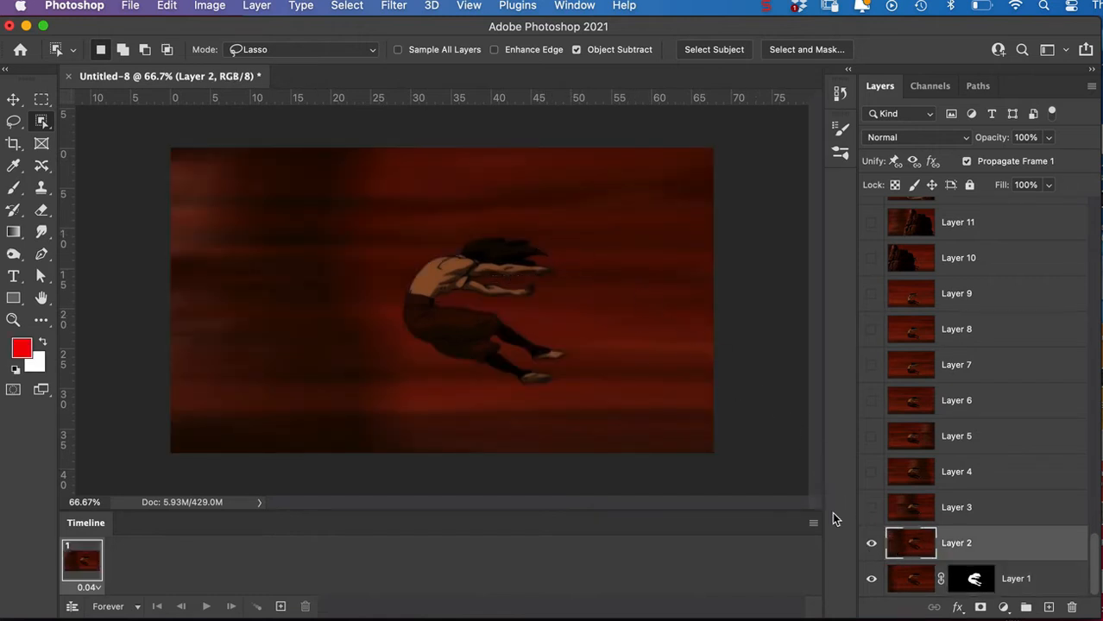
click(870, 545)
click(871, 545)
click(1072, 608)
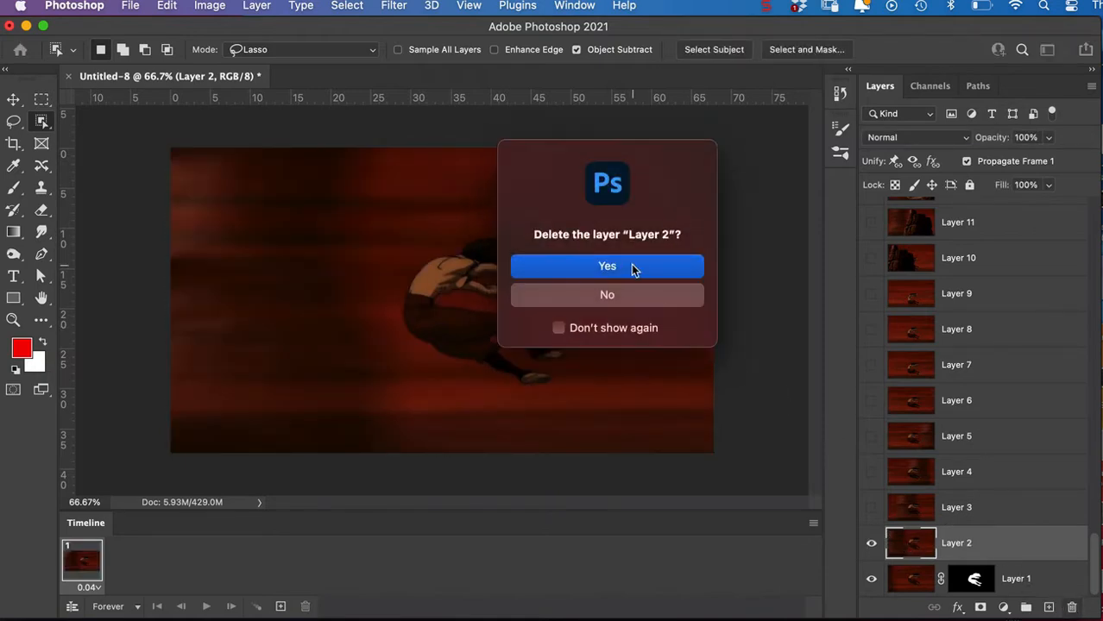
click(632, 268)
Show Layer 3 and select its figure with the Object Selection tool, subtracting the gaps between the legs and between the arms.
click(870, 545)
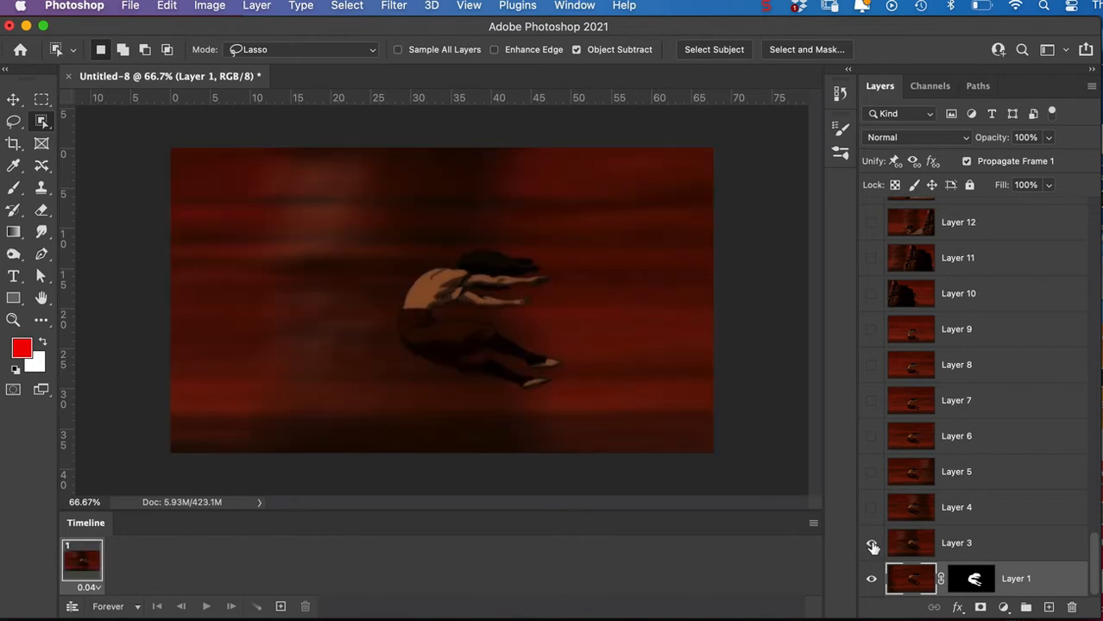
click(871, 545)
click(871, 545)
click(916, 551)
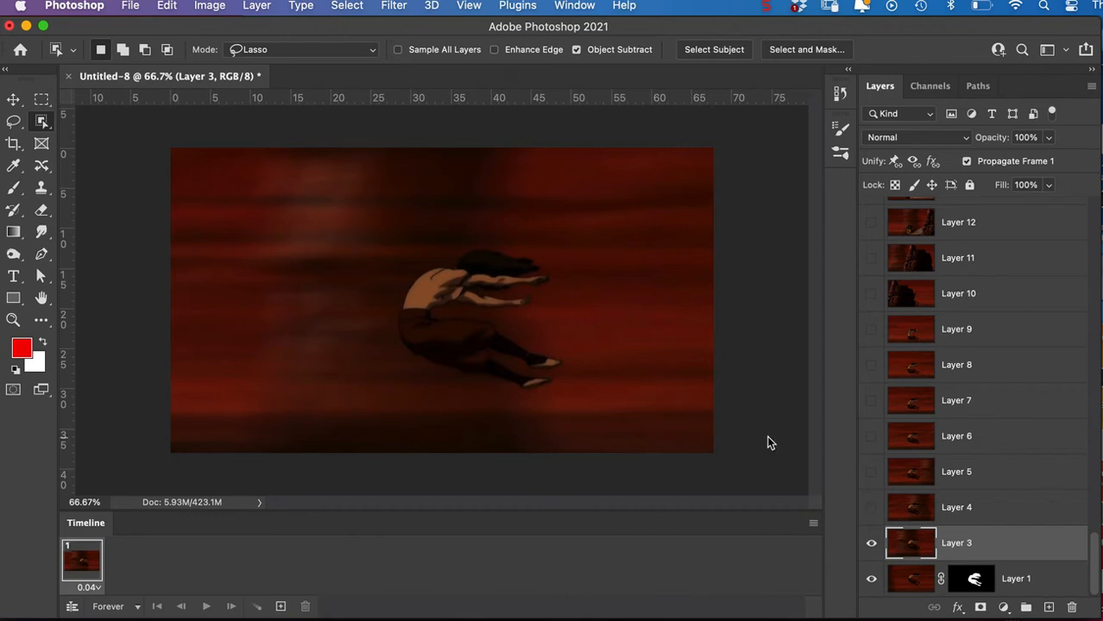
mouse_move(542, 239)
mouse_down()
mouse_move(453, 234)
mouse_move(391, 263)
mouse_move(376, 337)
mouse_move(392, 366)
mouse_move(490, 397)
mouse_move(550, 397)
mouse_move(575, 346)
mouse_move(564, 275)
mouse_up()
key(alt)
drag(555, 366, 498, 354)
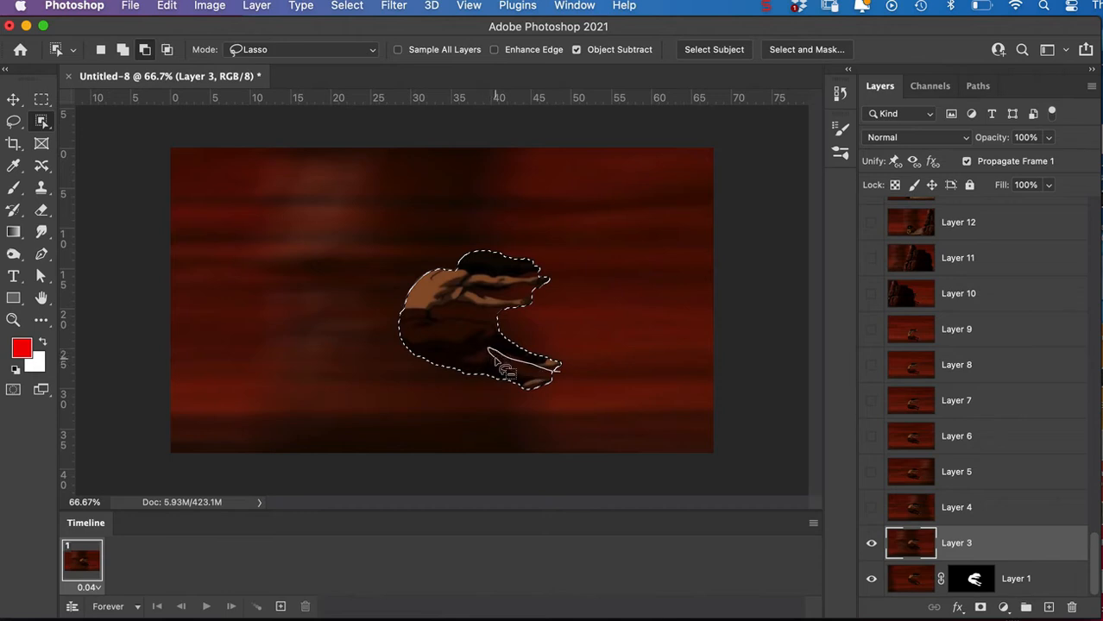
drag(567, 389, 575, 386)
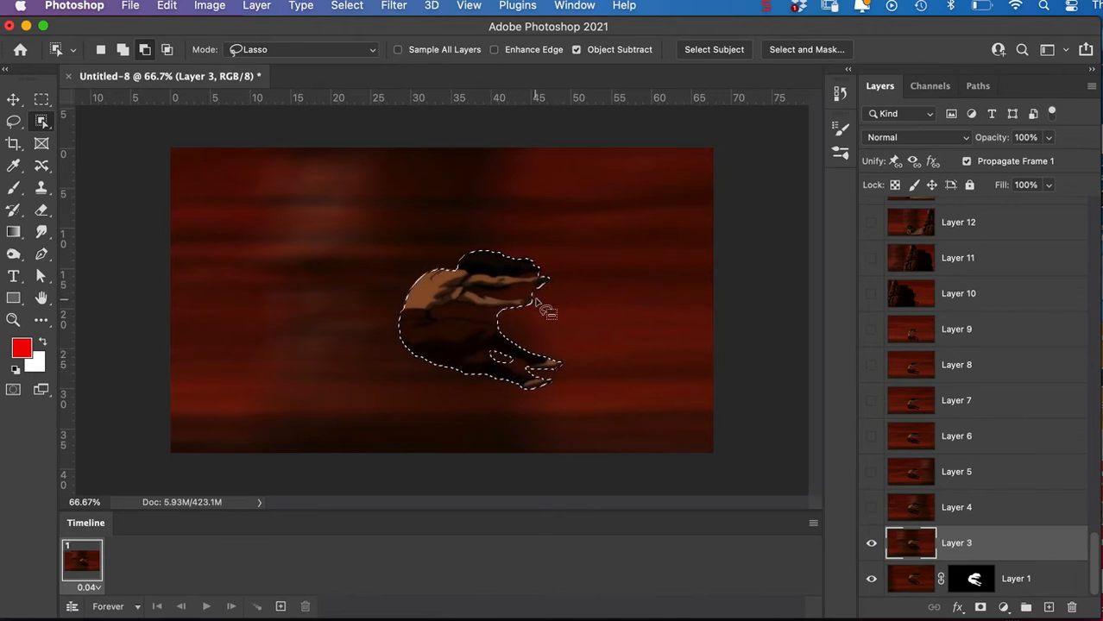
drag(544, 281, 499, 293)
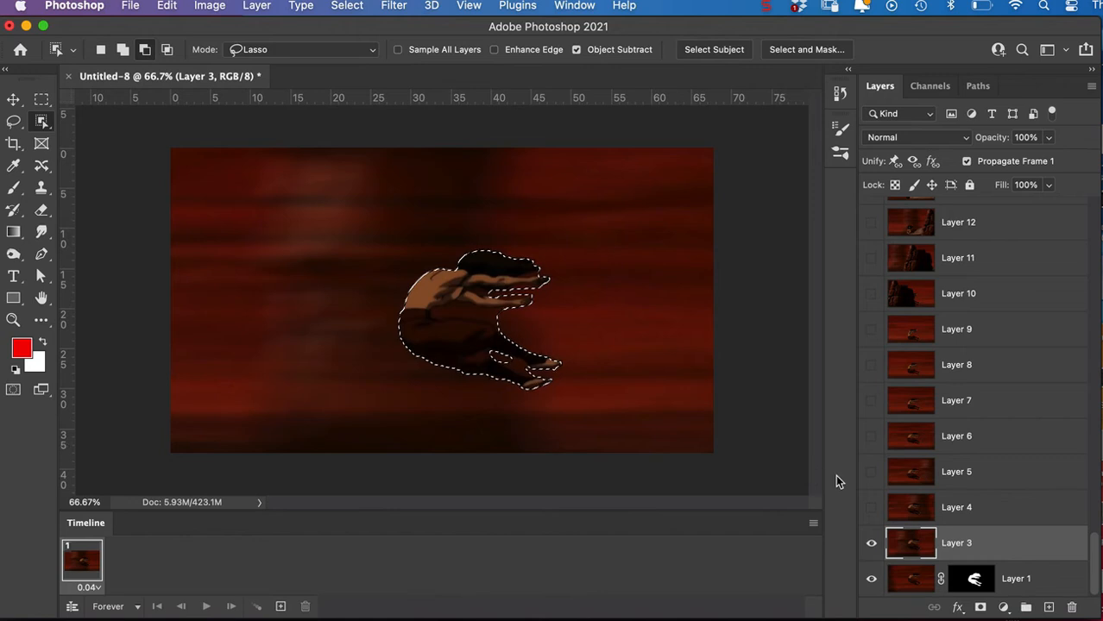
Show Layer 3 alone, mask it from the figure selection, and invert the mask to keep only the figure.
alt+click(870, 507)
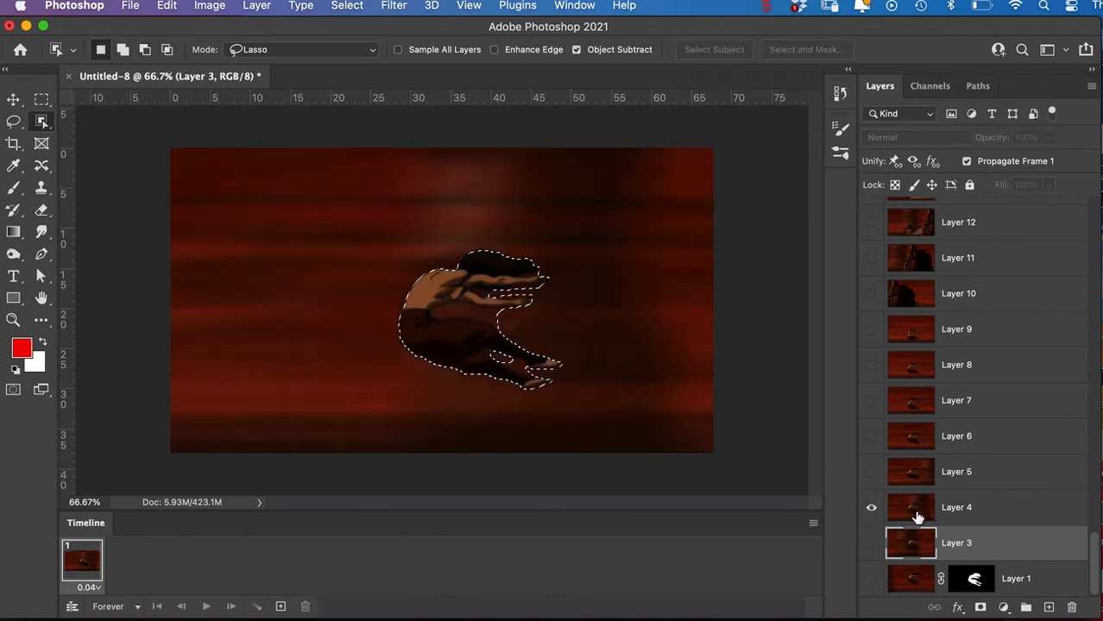
alt+click(871, 543)
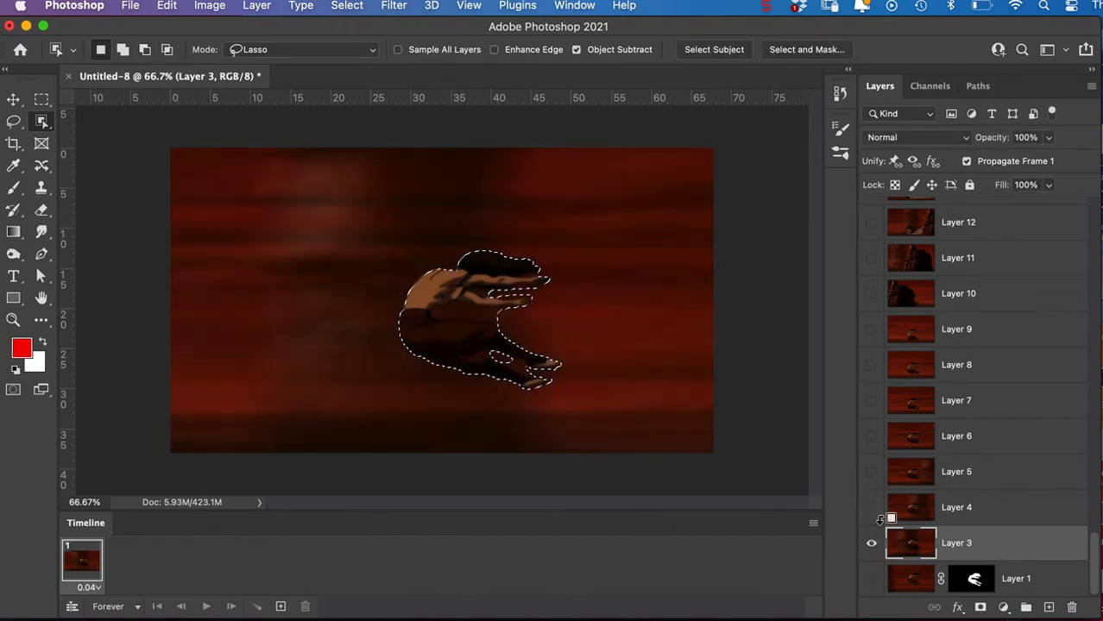
key(alt)
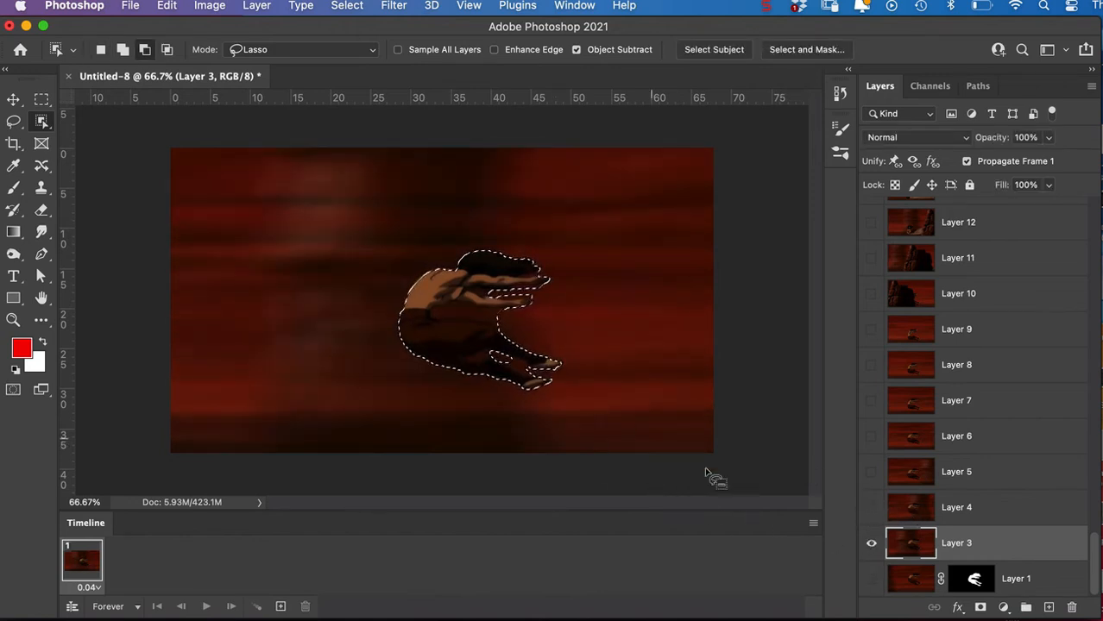
alt+click(980, 609)
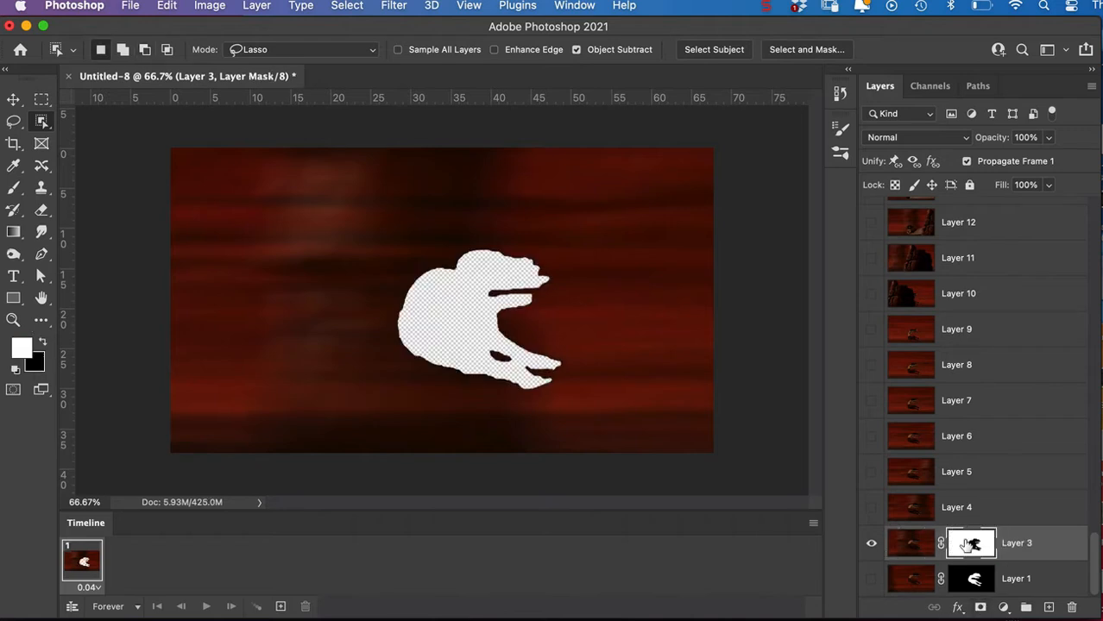
key(super+i)
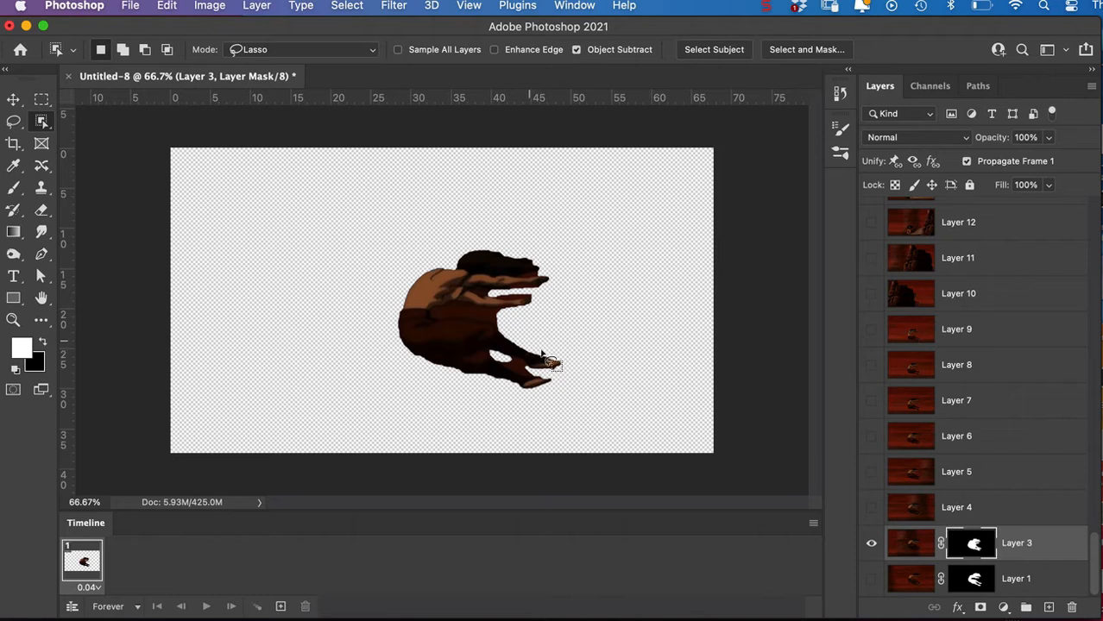
Select the leftover background between the torso and thighs on Layer 3, remove it through the layer mask, and clear the selection.
click(906, 546)
drag(503, 303, 433, 309)
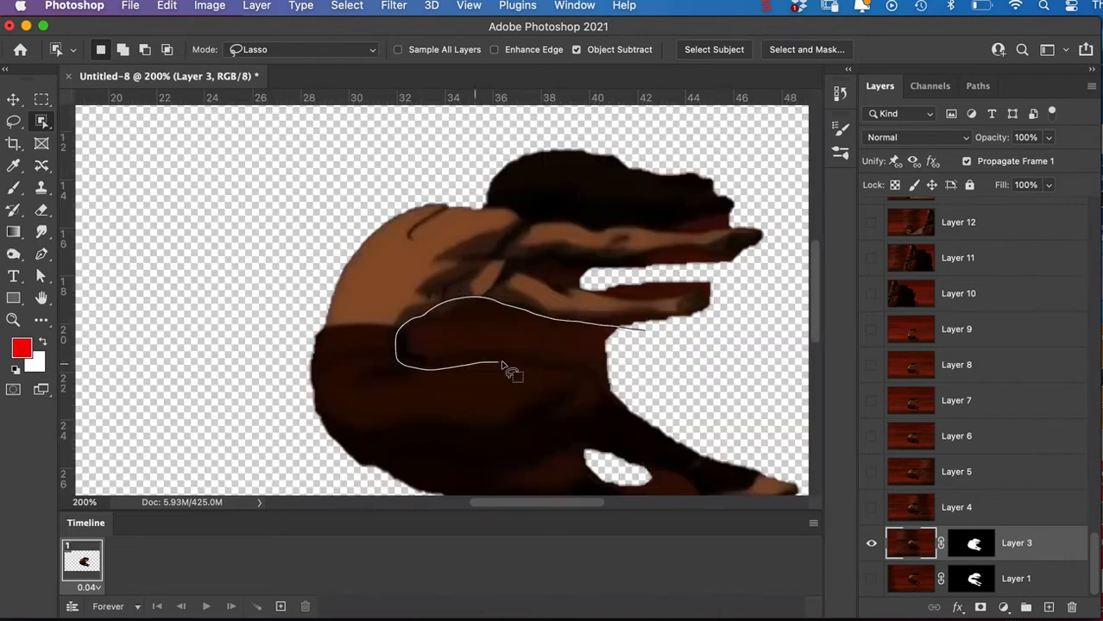
drag(504, 362, 647, 381)
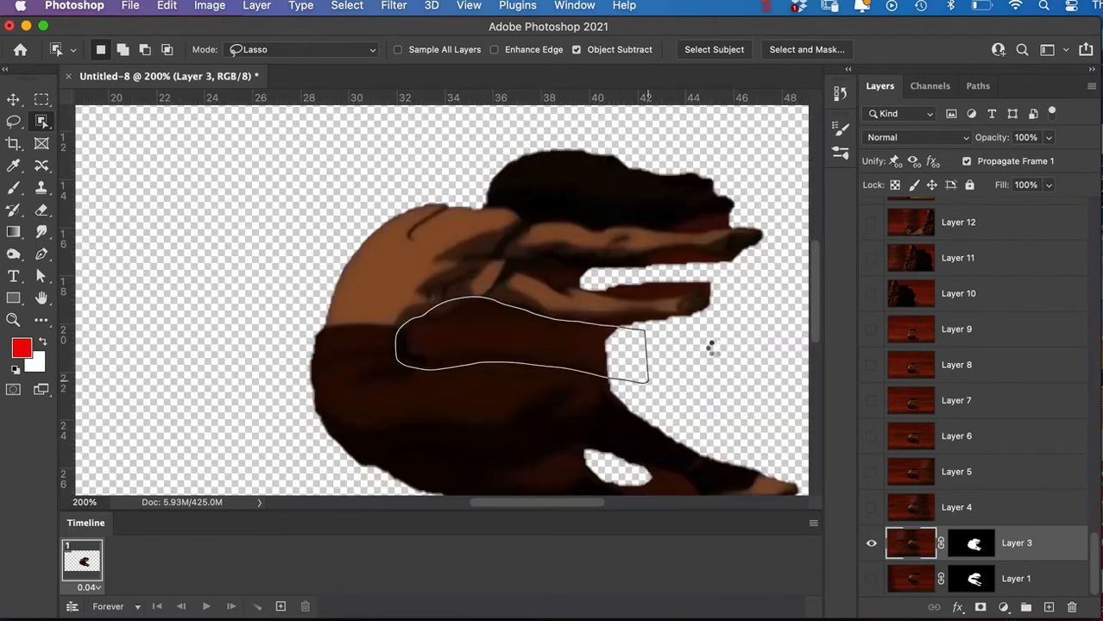
click(976, 549)
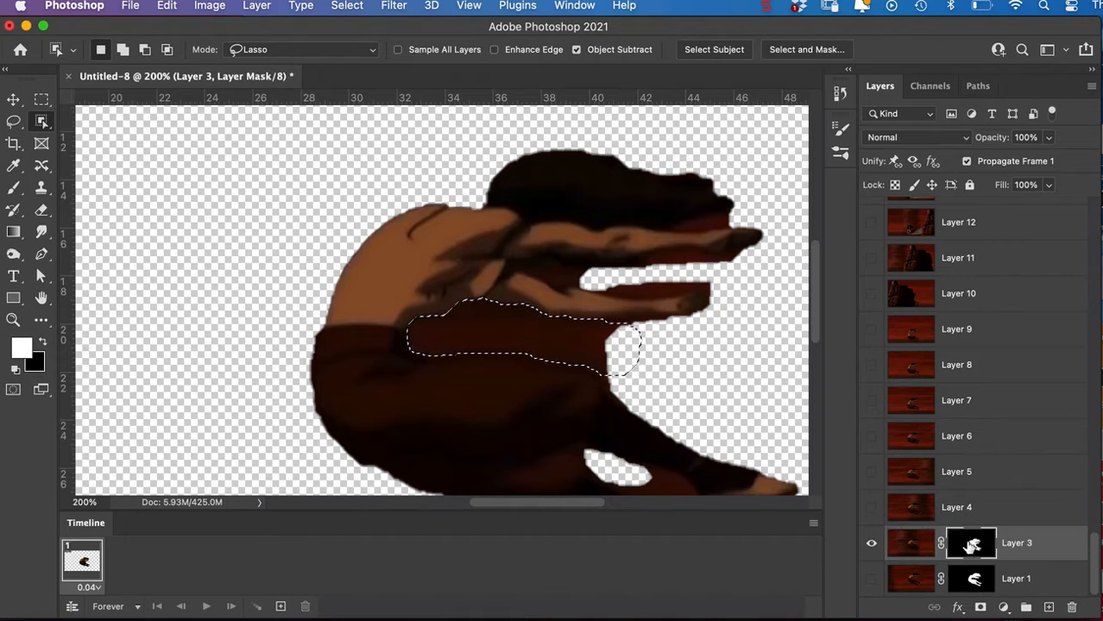
key(BackSpace)
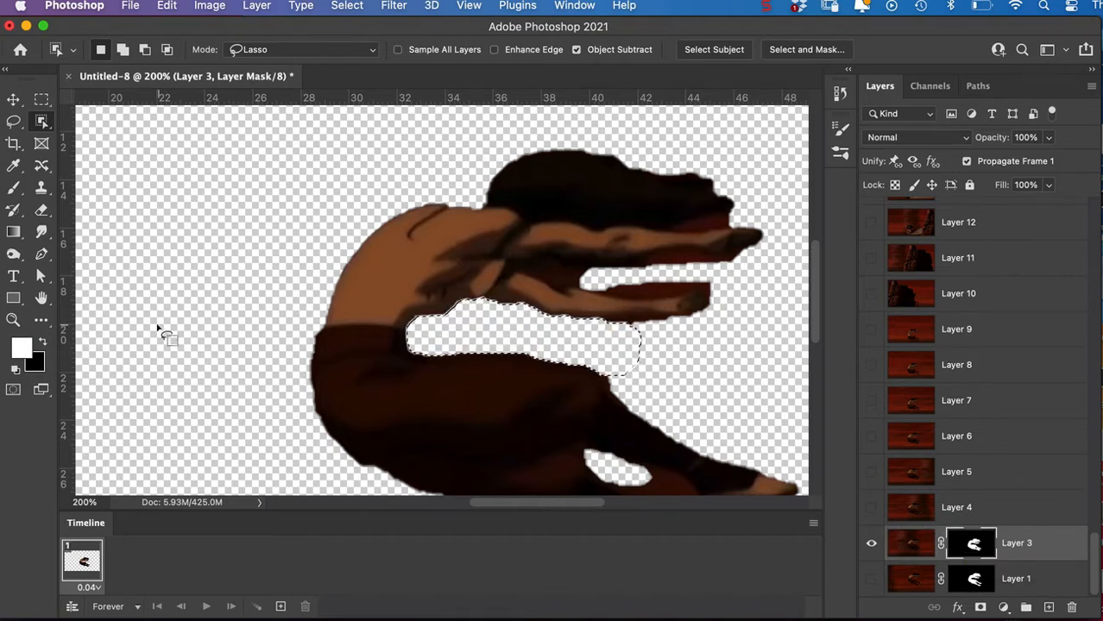
key(super+d)
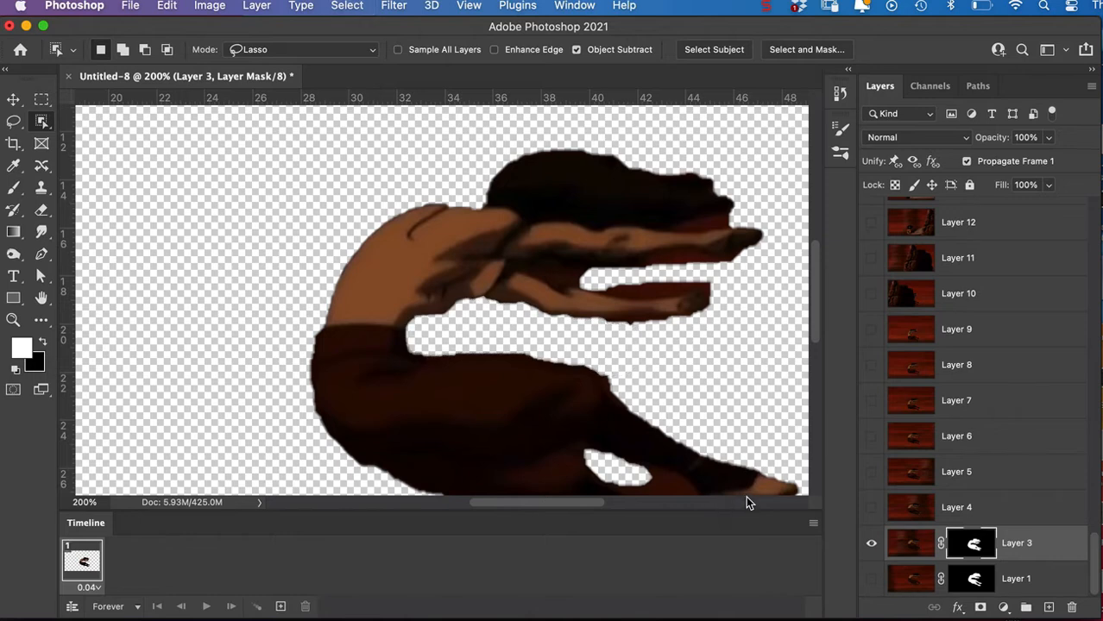
key(super+minus)
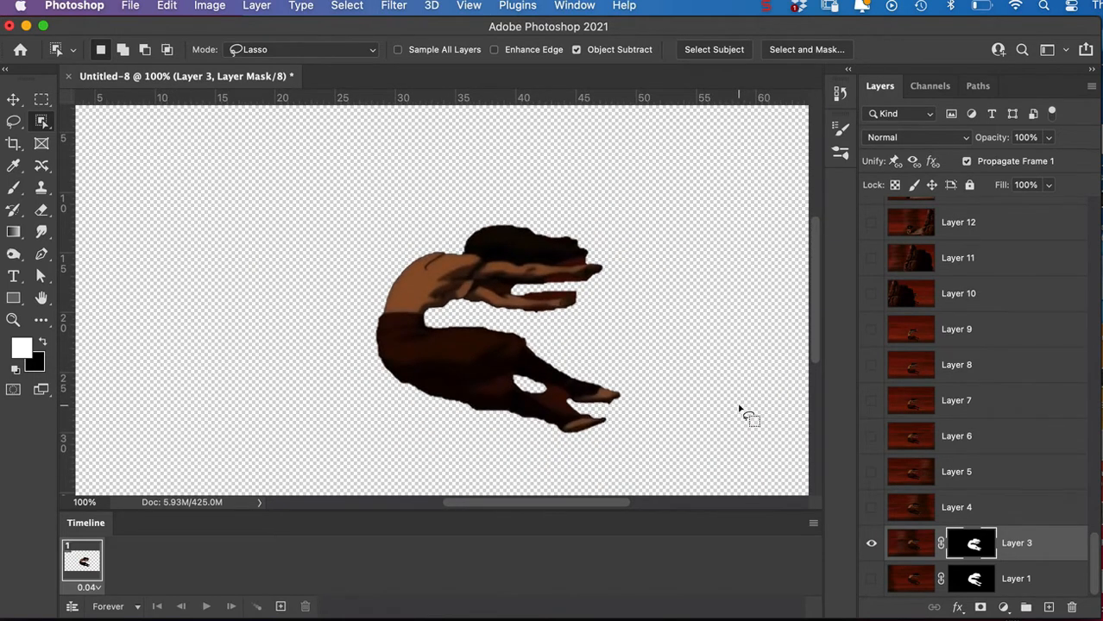
Show Layer 4 and outline its figure with the Object Selection tool.
click(872, 511)
click(913, 514)
mouse_move(599, 231)
mouse_down()
mouse_move(497, 208)
mouse_move(406, 221)
mouse_move(368, 250)
mouse_move(344, 349)
mouse_move(384, 403)
mouse_move(439, 423)
mouse_move(578, 438)
mouse_move(605, 431)
mouse_move(524, 378)
mouse_move(619, 403)
mouse_move(642, 386)
mouse_move(616, 343)
mouse_move(418, 320)
mouse_move(424, 310)
mouse_move(542, 319)
mouse_up()
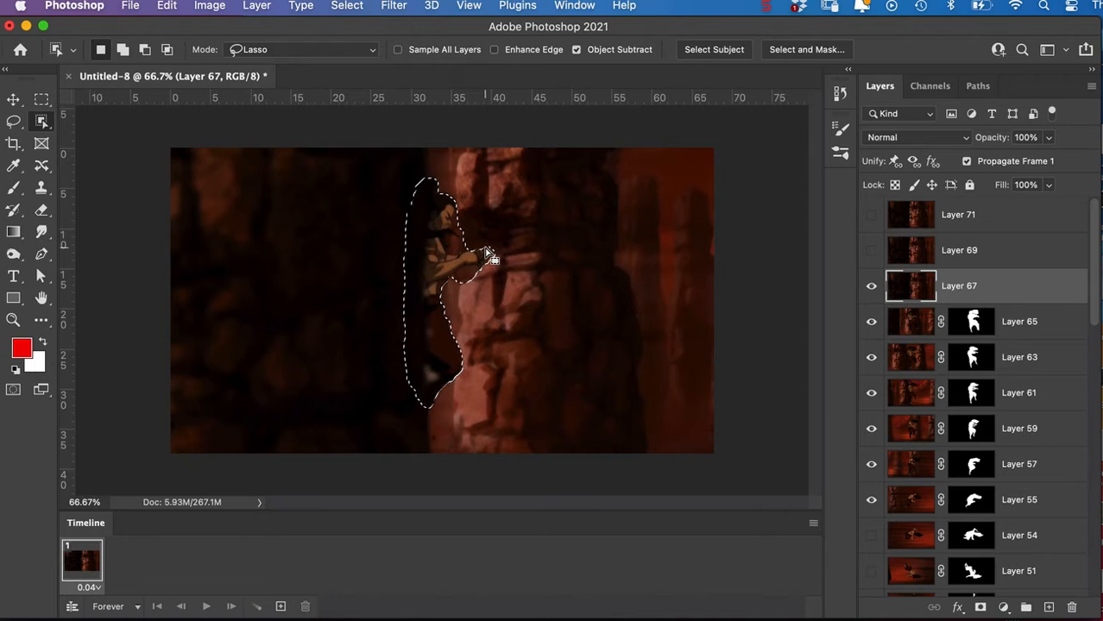
Subtract the background around the arm from the Layer 67 selection and mask the layer to the figure.
mouse_move(469, 234)
mouse_down()
mouse_move(452, 238)
mouse_move(470, 259)
mouse_move(494, 243)
mouse_move(502, 277)
mouse_move(458, 271)
mouse_move(476, 291)
mouse_up()
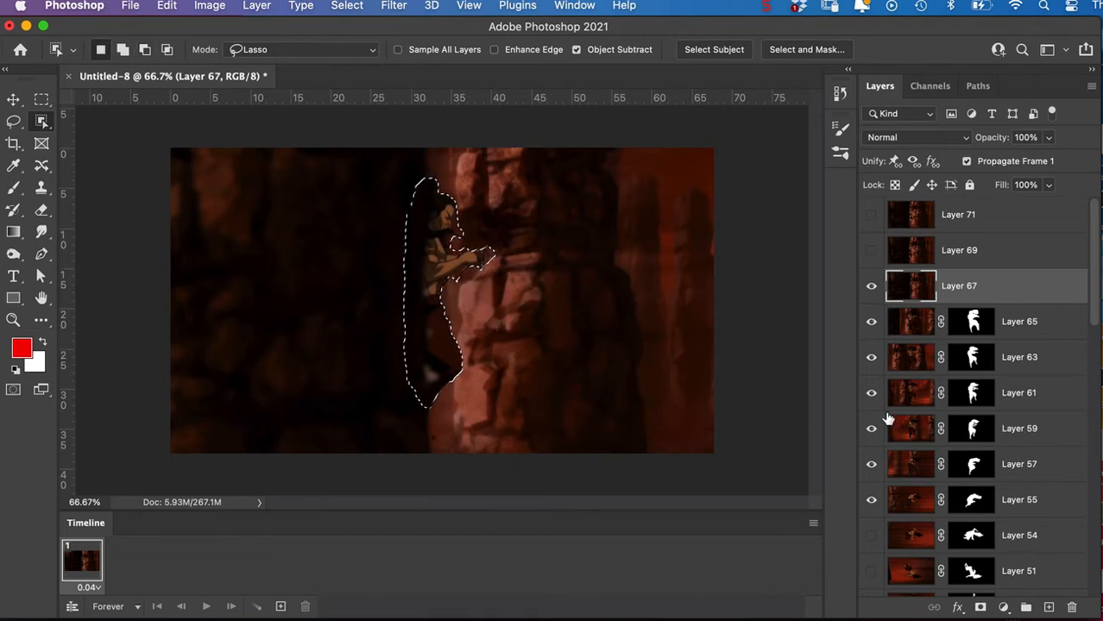
click(981, 608)
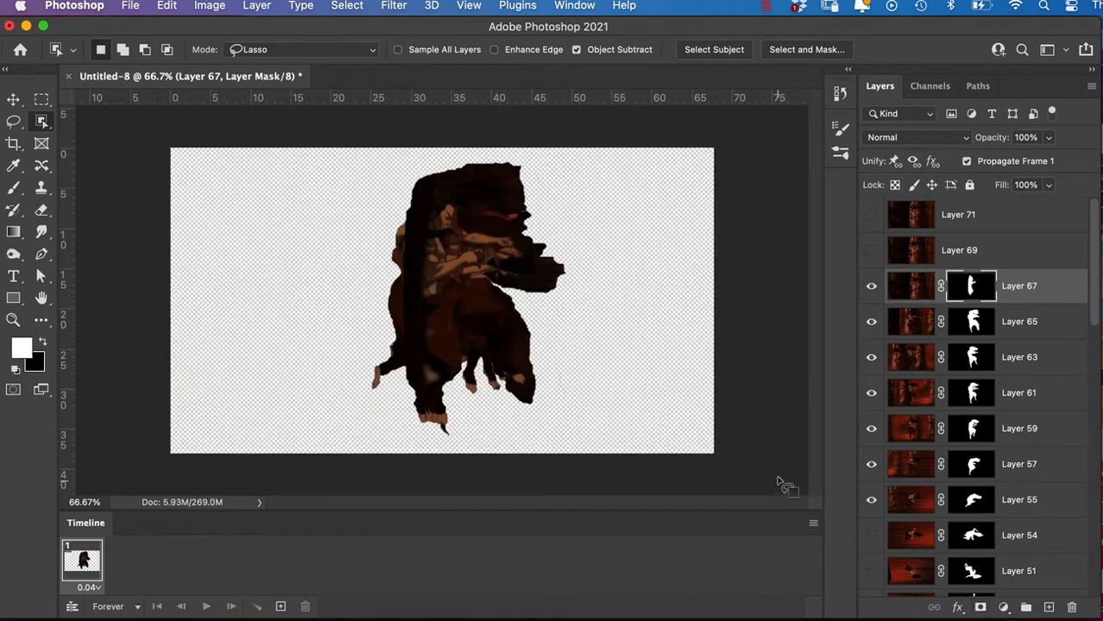
Show Layer 69, select the figure at the rock edge, and mask the layer to that selection.
click(870, 250)
click(906, 259)
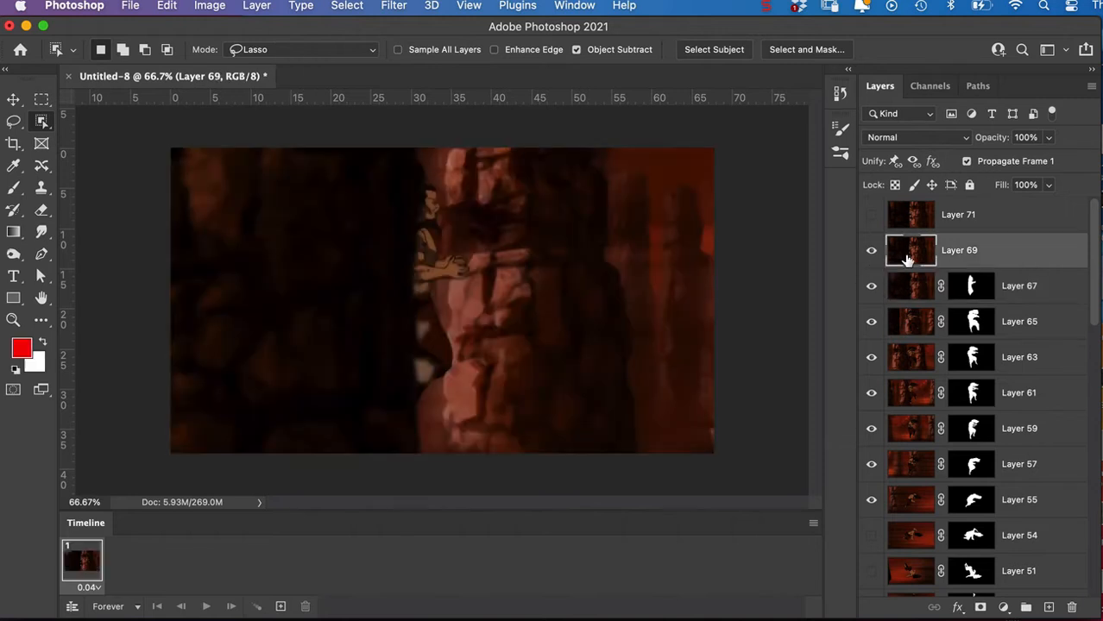
mouse_move(423, 167)
mouse_down()
mouse_move(391, 222)
mouse_move(383, 318)
mouse_move(399, 391)
mouse_move(421, 403)
mouse_move(456, 368)
mouse_move(467, 332)
mouse_move(453, 296)
mouse_move(483, 287)
mouse_move(468, 222)
mouse_up()
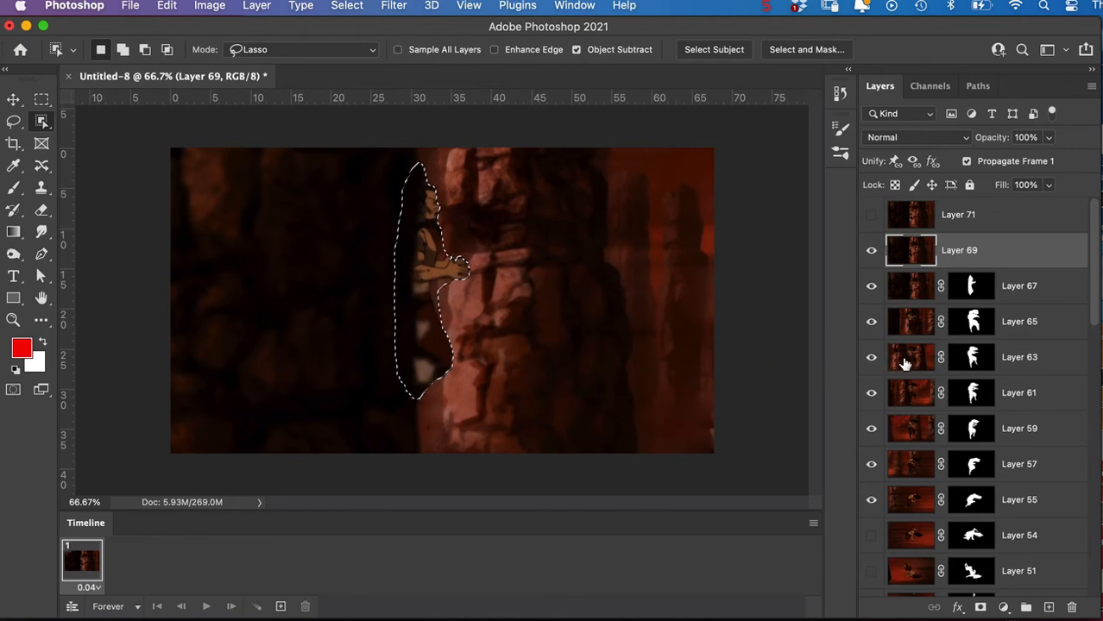
click(980, 609)
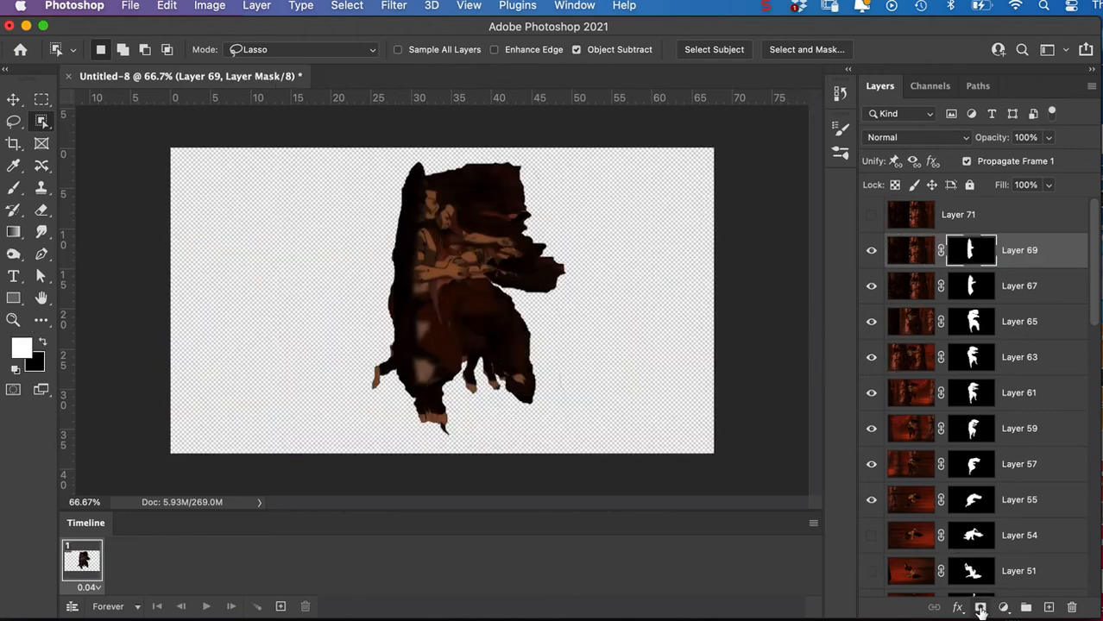
Show Layer 71, select the figure beside the rock column, and mask the layer to that selection.
click(870, 215)
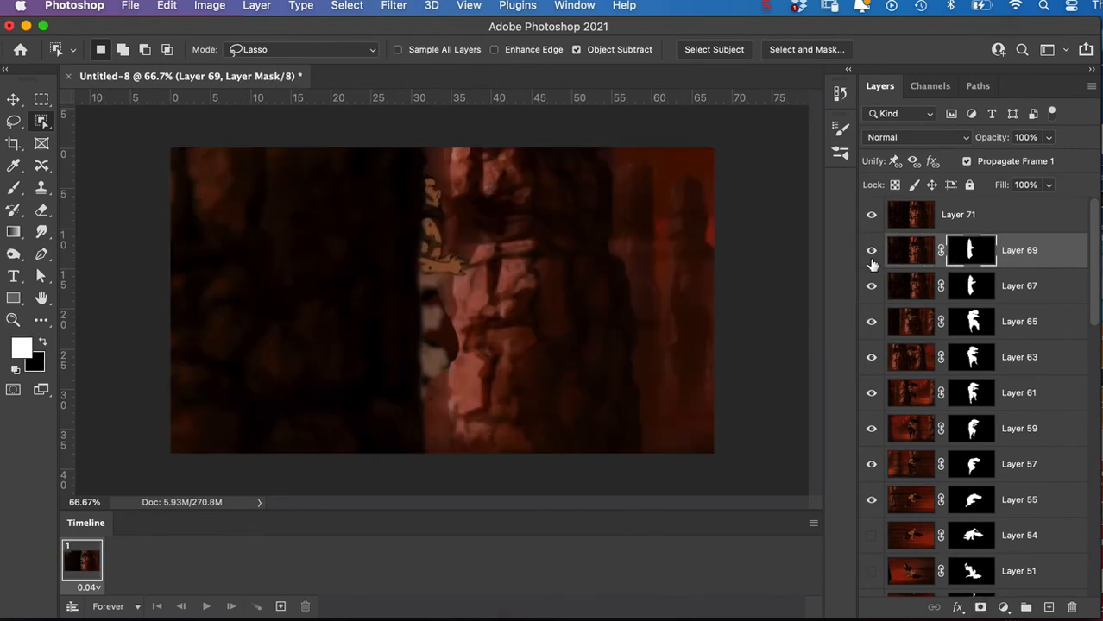
click(912, 222)
mouse_move(455, 165)
mouse_down()
mouse_move(416, 173)
mouse_move(400, 201)
mouse_move(396, 312)
mouse_move(409, 401)
mouse_move(445, 393)
mouse_move(465, 350)
mouse_move(482, 272)
mouse_move(474, 239)
mouse_up()
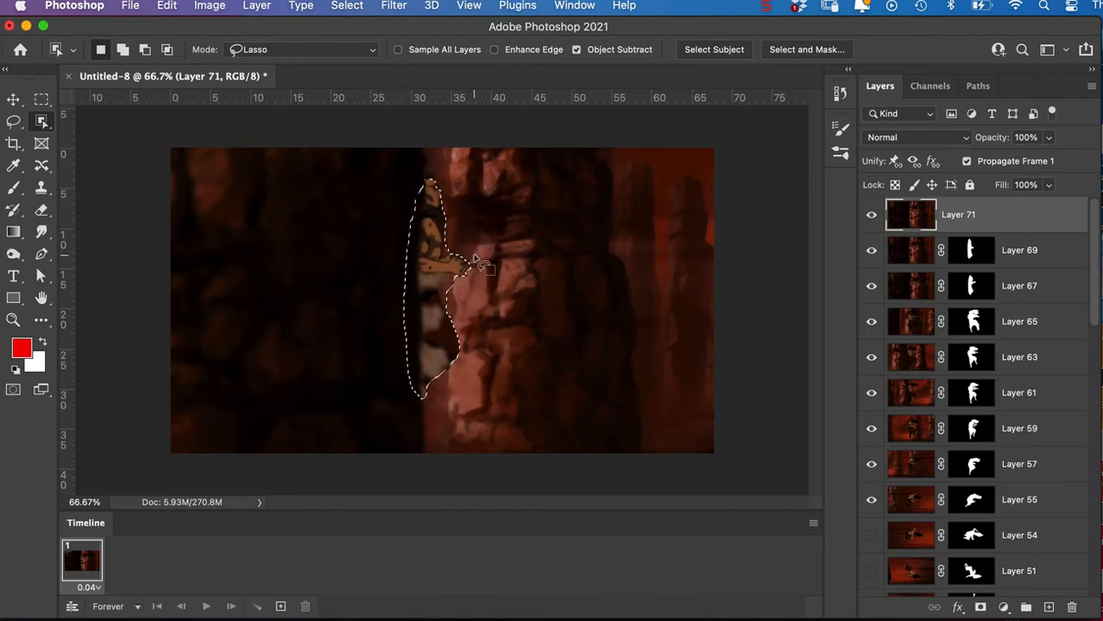
click(980, 608)
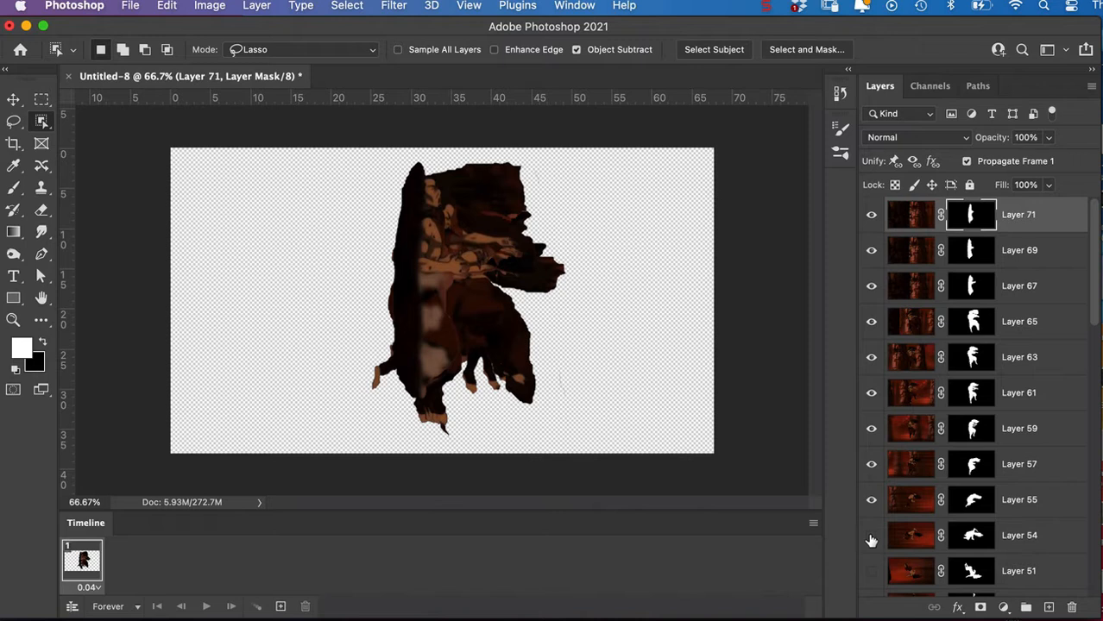
Turn on the visibility of the masked layers from Layer 54 down to Layer 1, and run Show/Hide all other layers on Layer 1.
scroll(869, 571, down, 10)
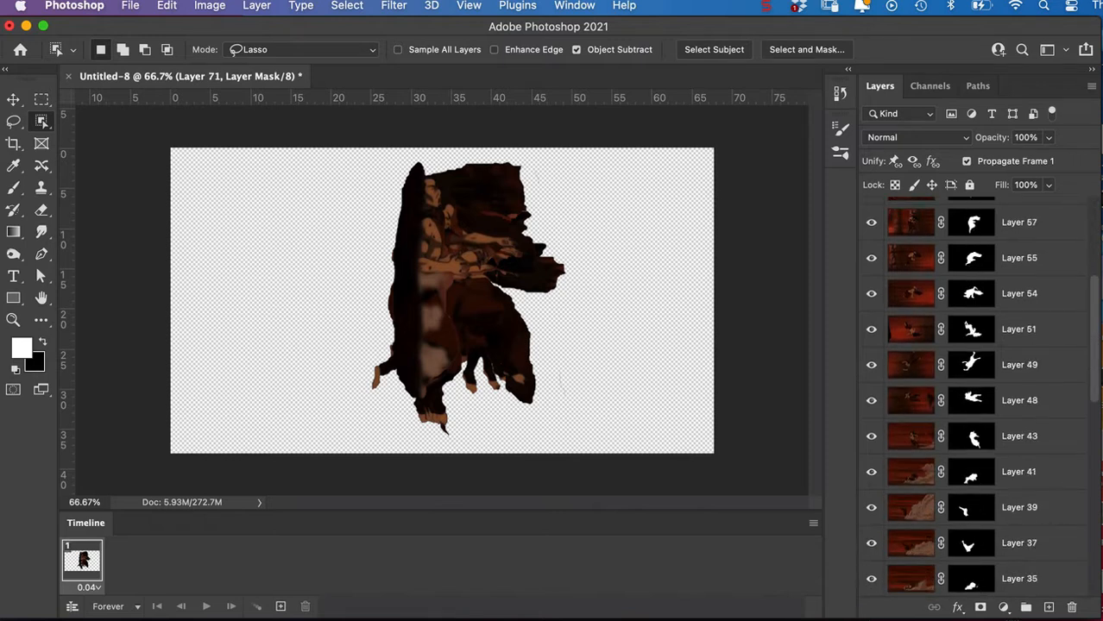
scroll(975, 401, down, 4)
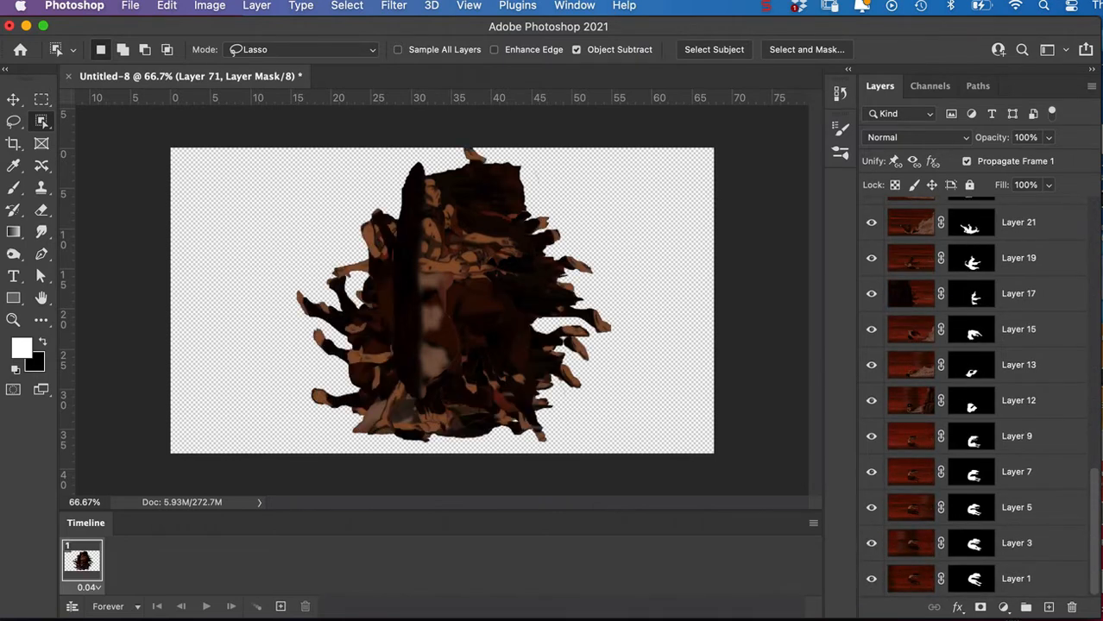
right_click(871, 582)
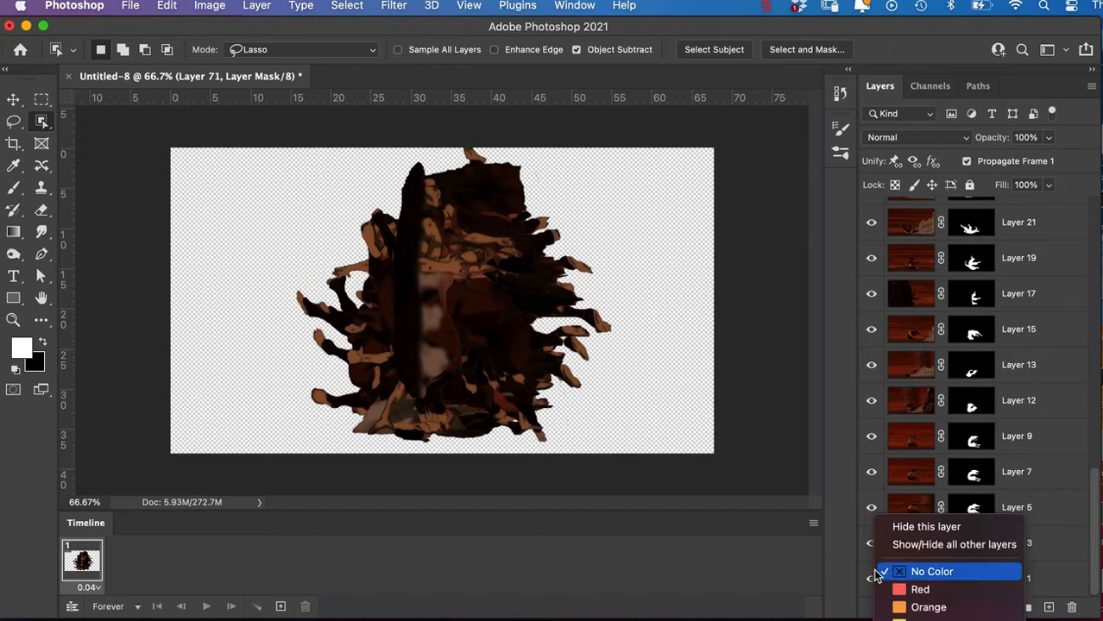
click(940, 545)
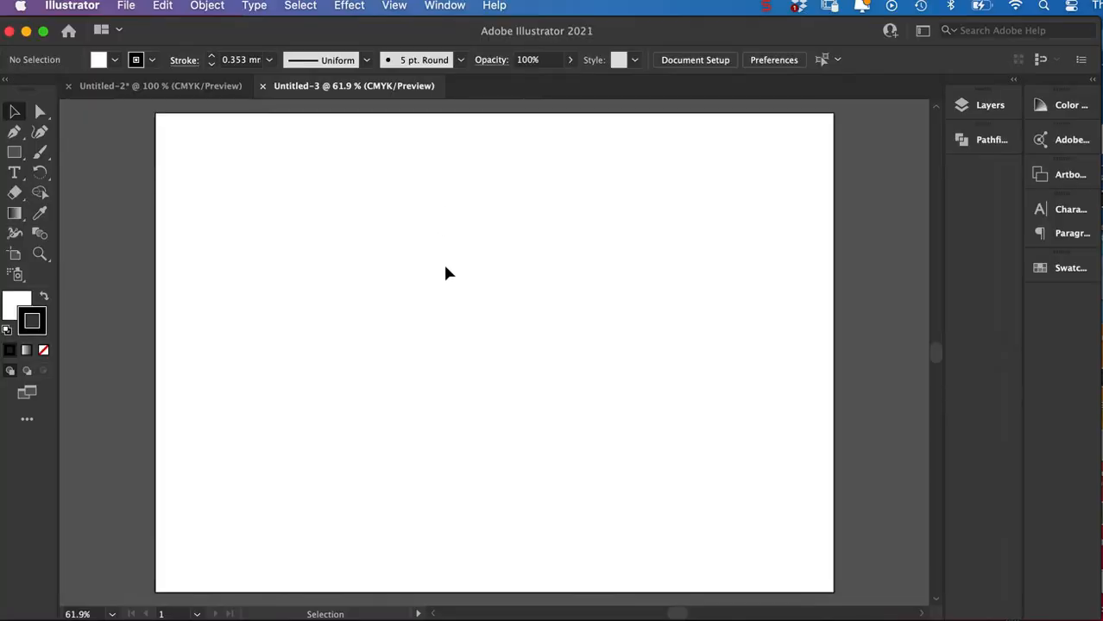
In Illustrator, draw a closed 11-point zigzag lightning bolt with the Pen tool in the artboard's left half.
click(14, 132)
click(378, 192)
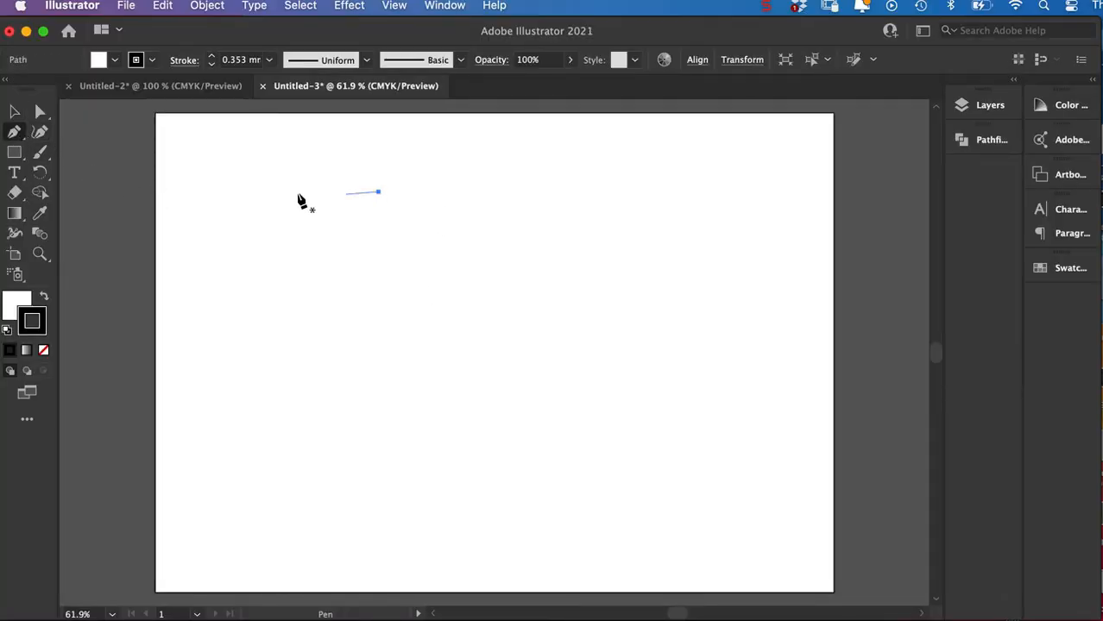
click(303, 190)
click(259, 284)
click(311, 270)
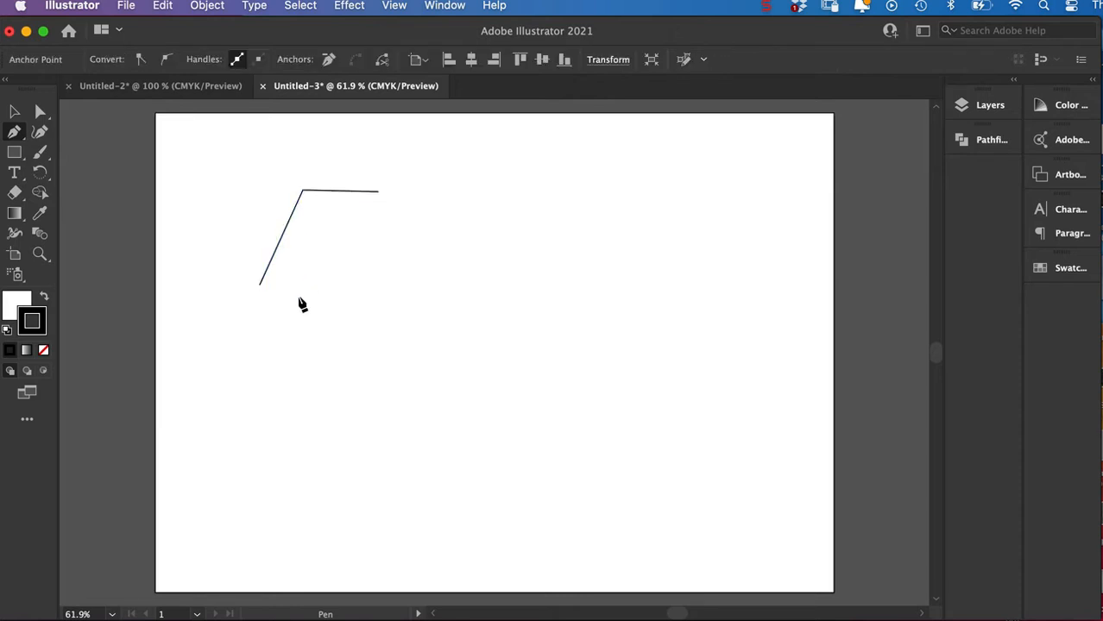
click(273, 352)
click(311, 339)
click(278, 423)
click(391, 315)
click(338, 316)
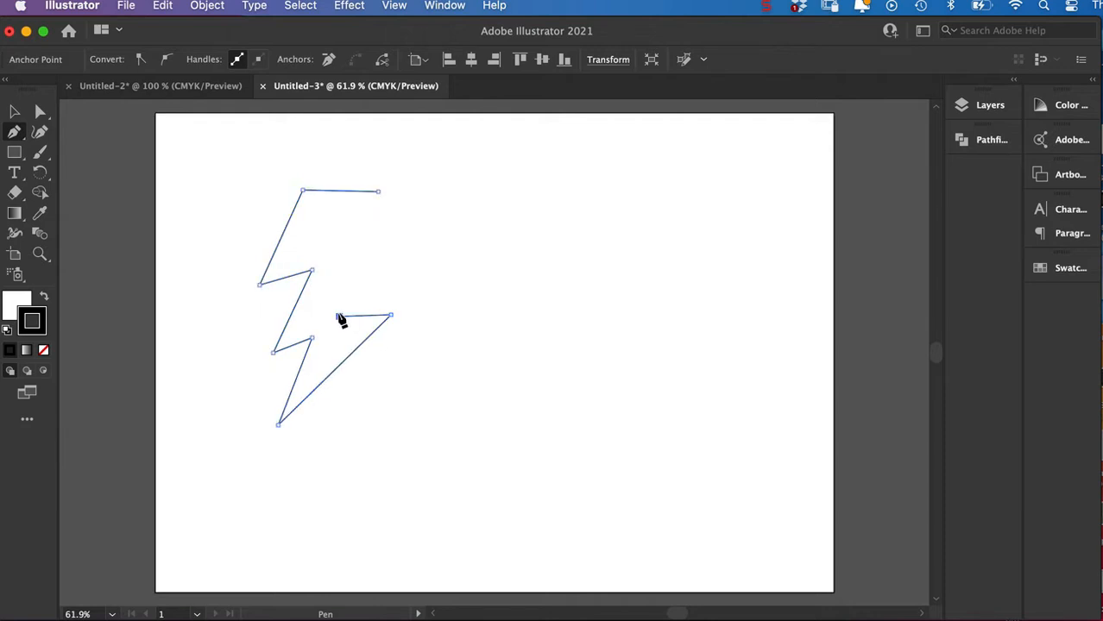
click(385, 241)
click(343, 248)
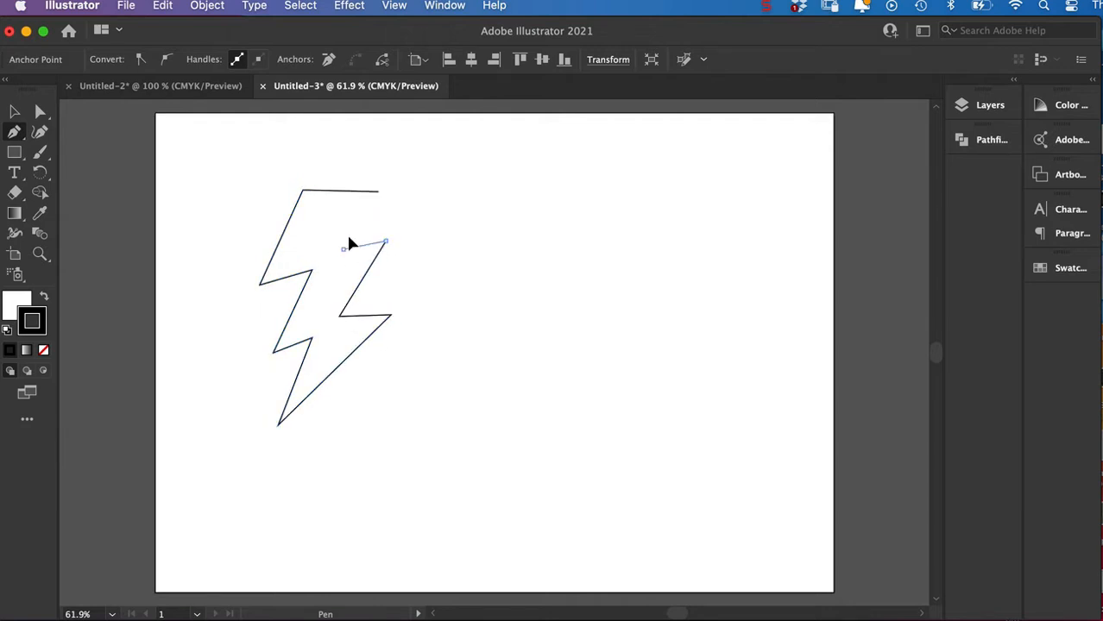
click(378, 192)
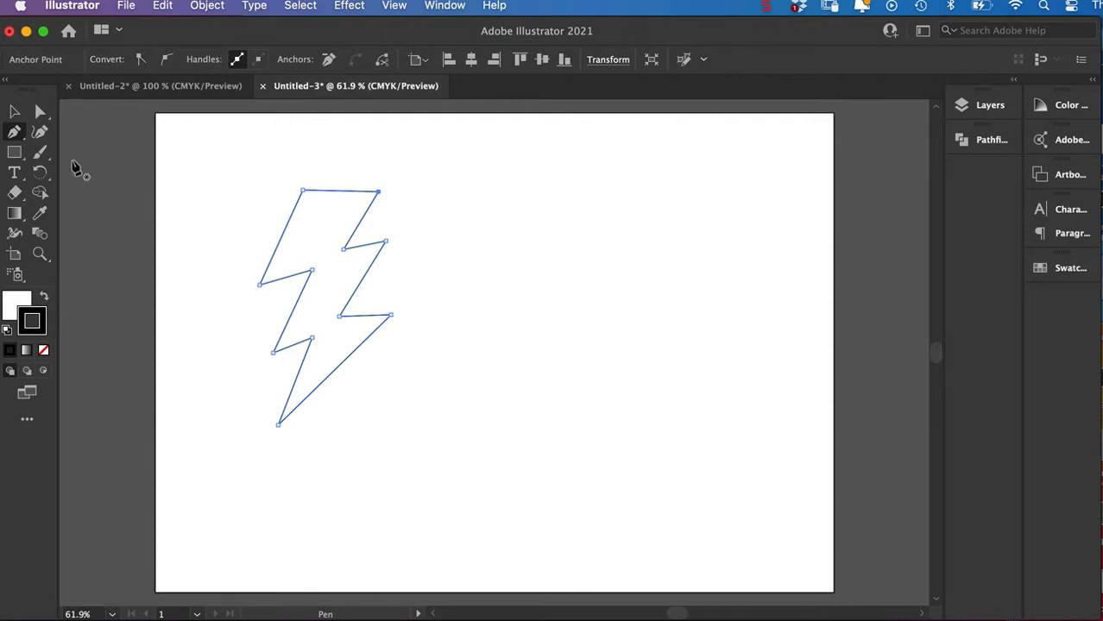
Select the lightning bolt and set its stroke weight to 6 mm.
click(17, 112)
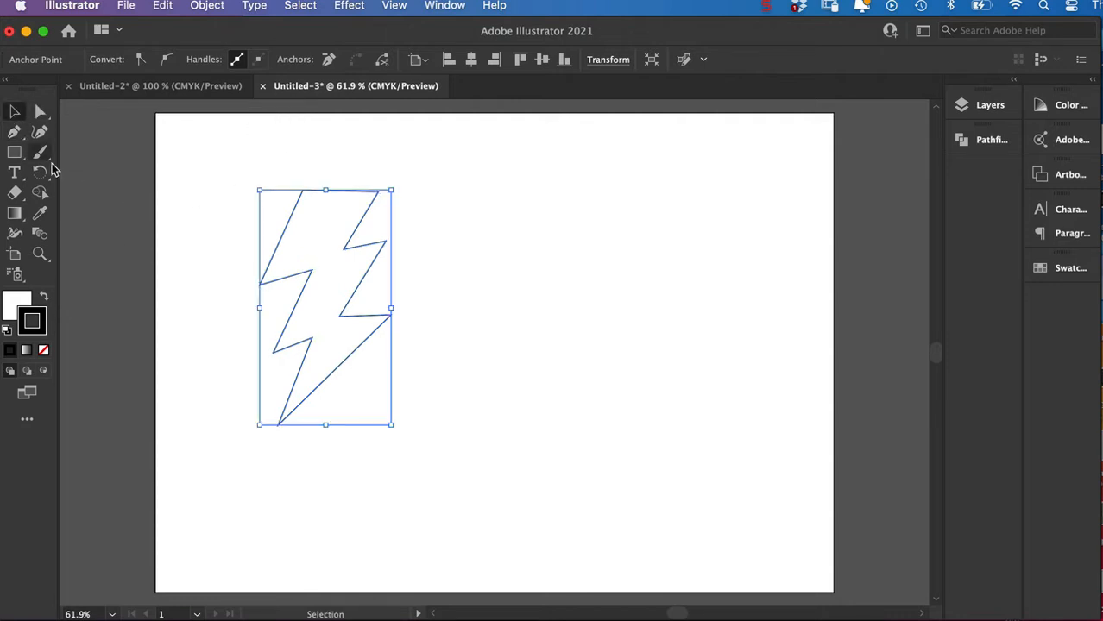
click(426, 194)
click(370, 210)
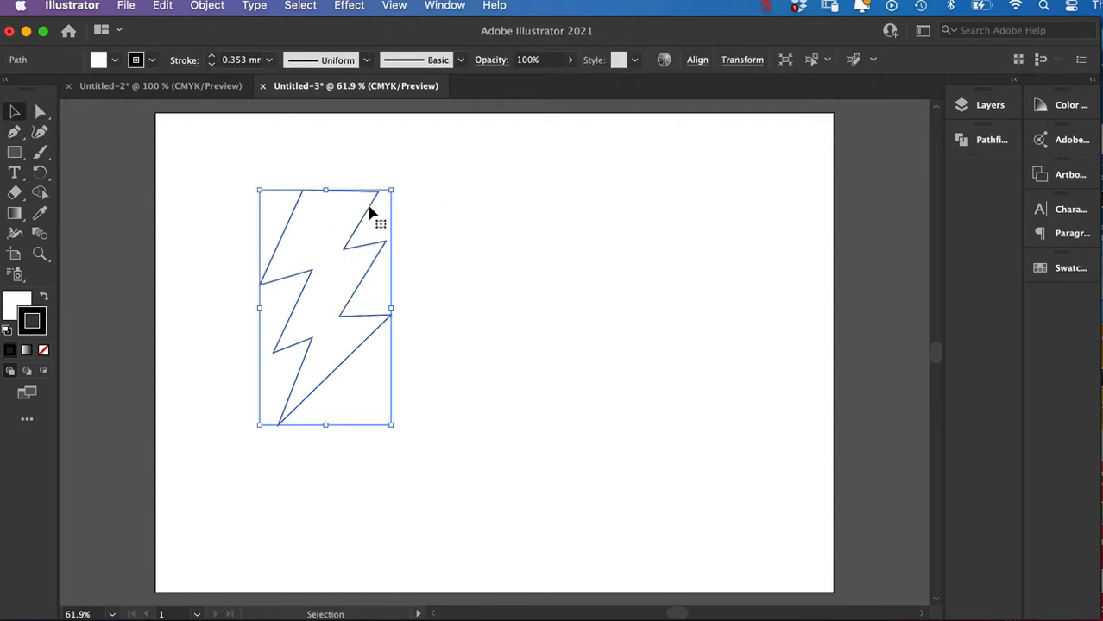
click(210, 55)
click(211, 56)
click(211, 55)
click(211, 55)
click(211, 55)
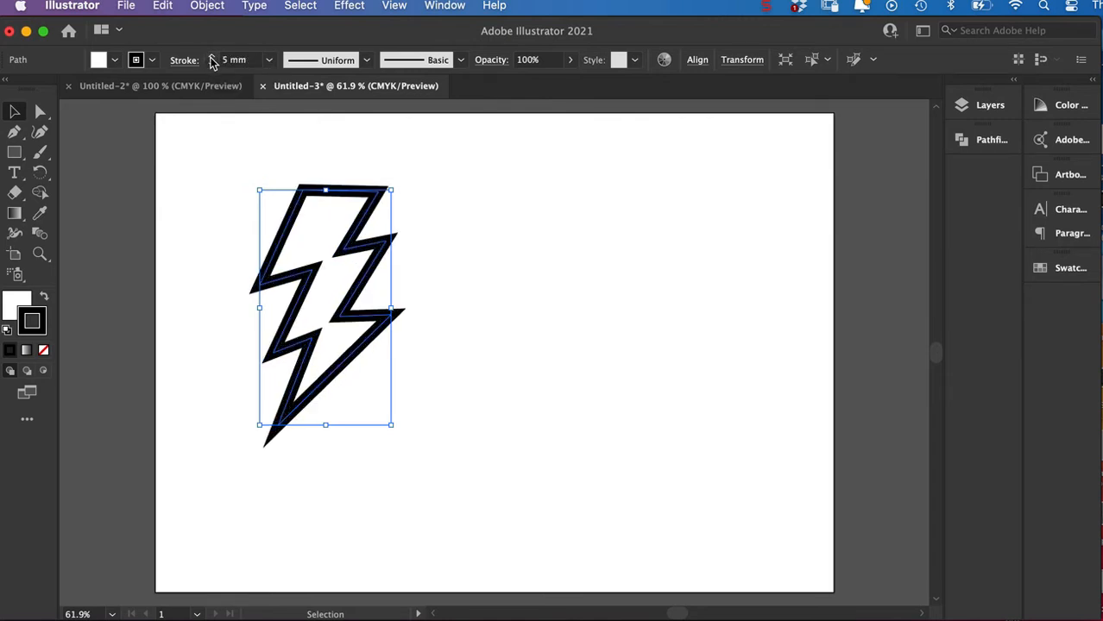
click(213, 55)
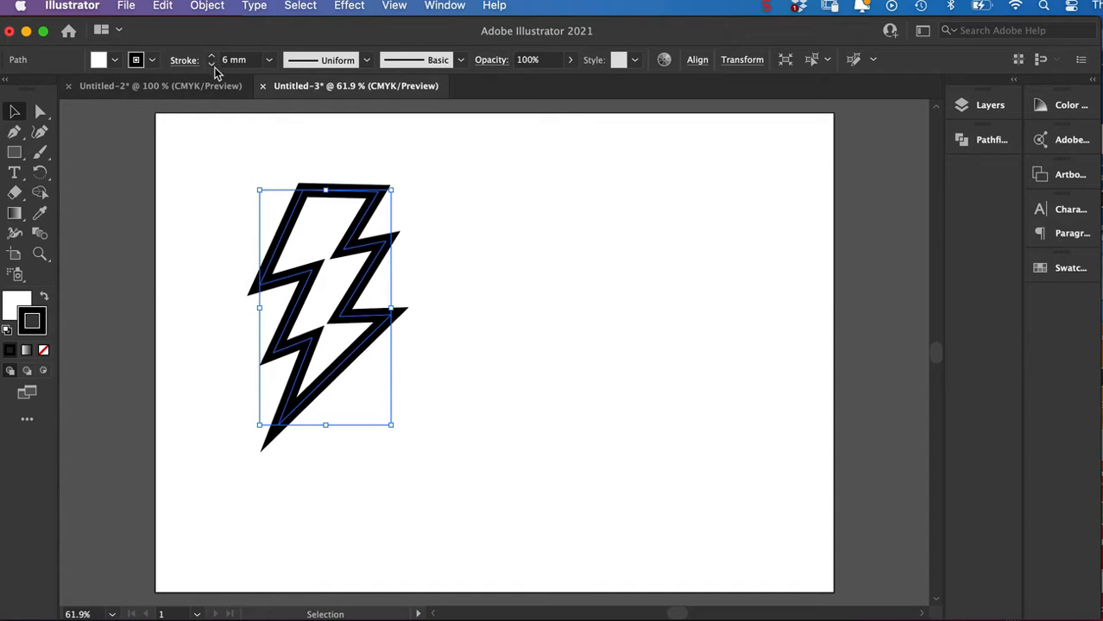
Move the two inward corner points on the bolt's right edge slightly upward using the Direct Selection tool.
click(40, 111)
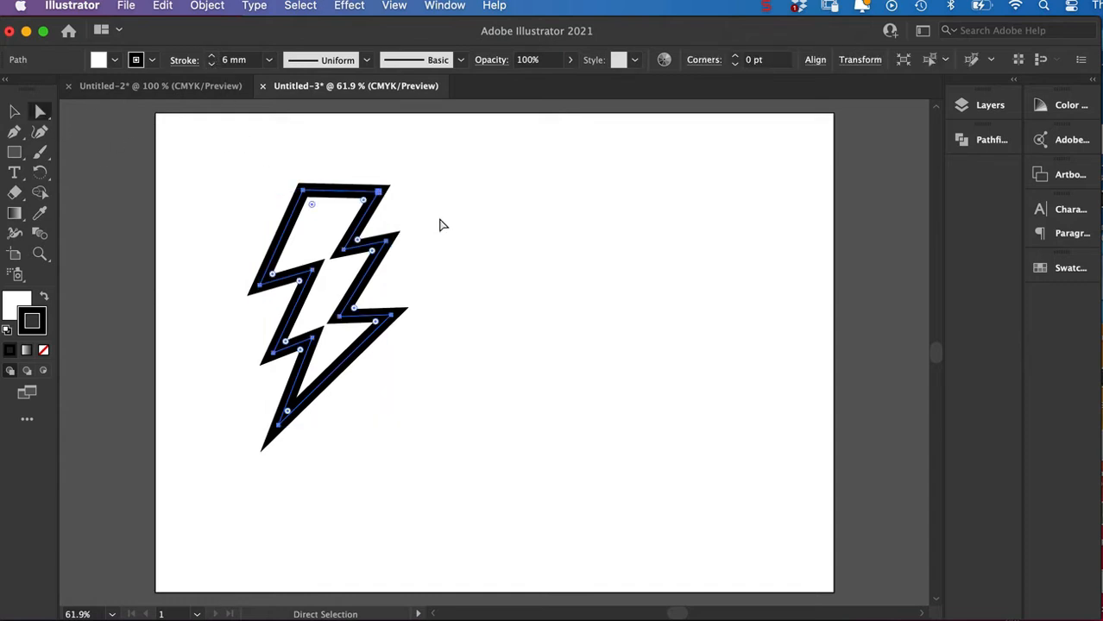
click(498, 215)
click(344, 249)
drag(343, 249, 346, 234)
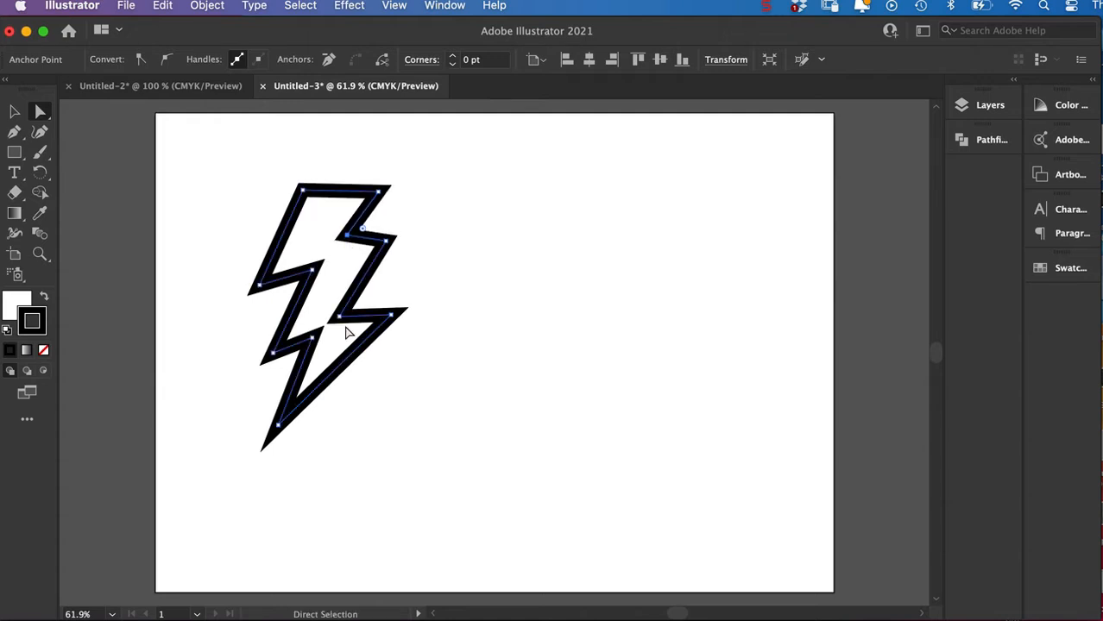
drag(338, 317, 343, 299)
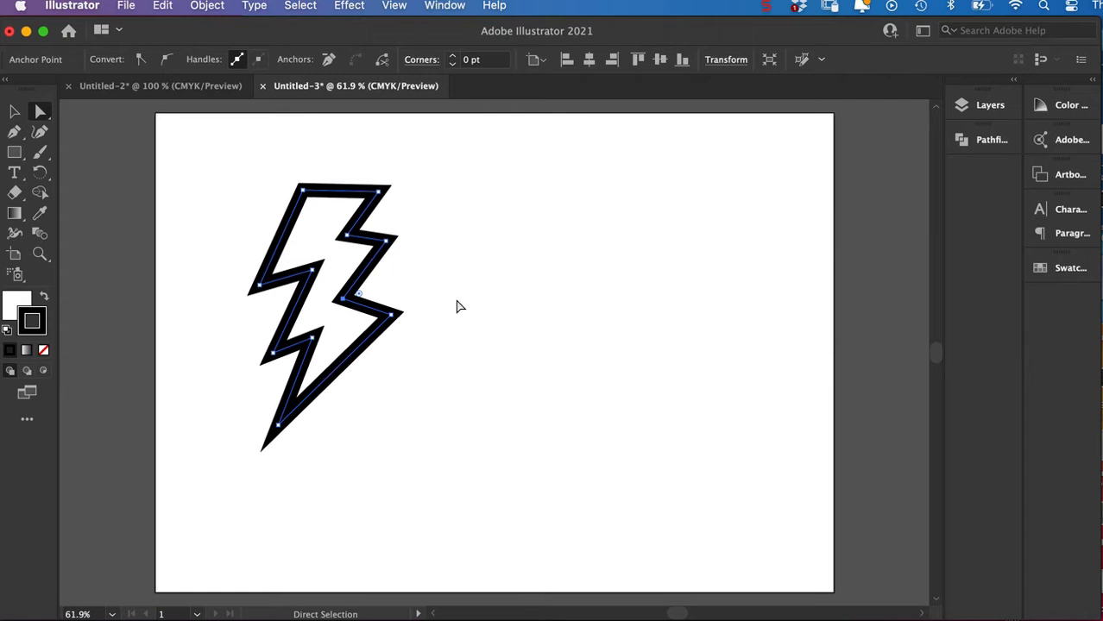
Fill the lightning bolt with bright yellow by raising the yellow component of its fill color.
click(18, 304)
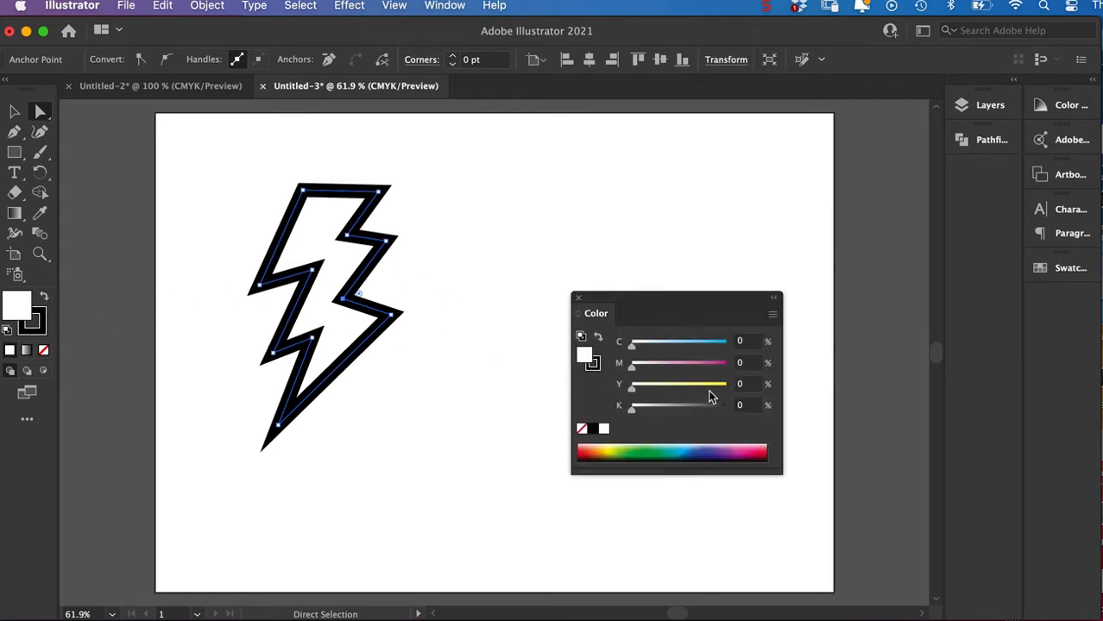
drag(634, 390, 694, 377)
click(578, 297)
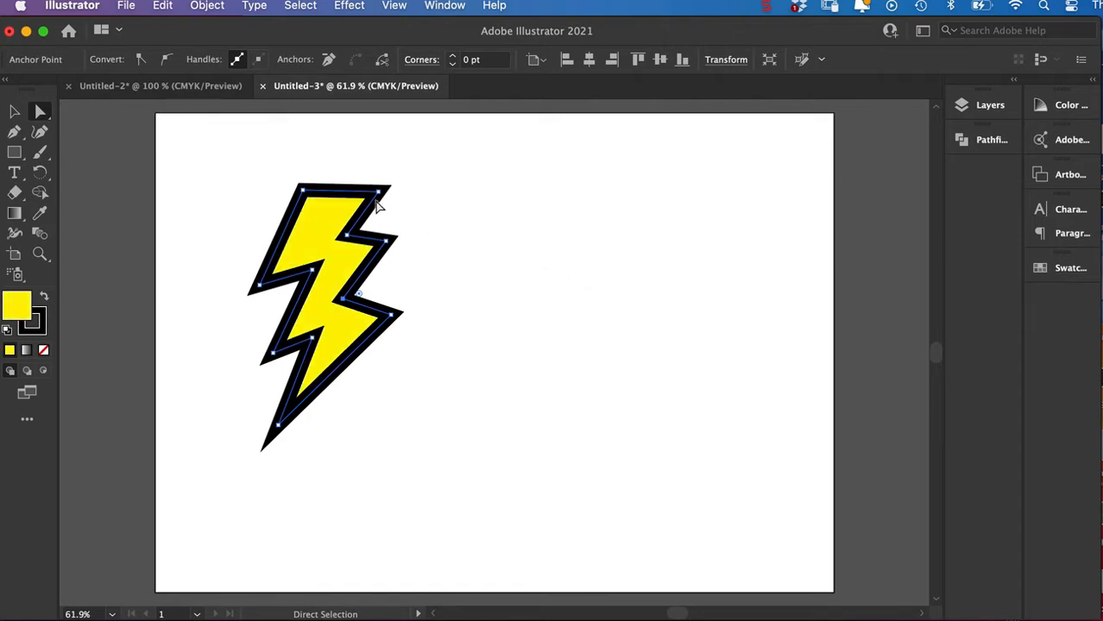
Convert the bolt's black stroke into a filled shape with Outline Stroke.
click(208, 9)
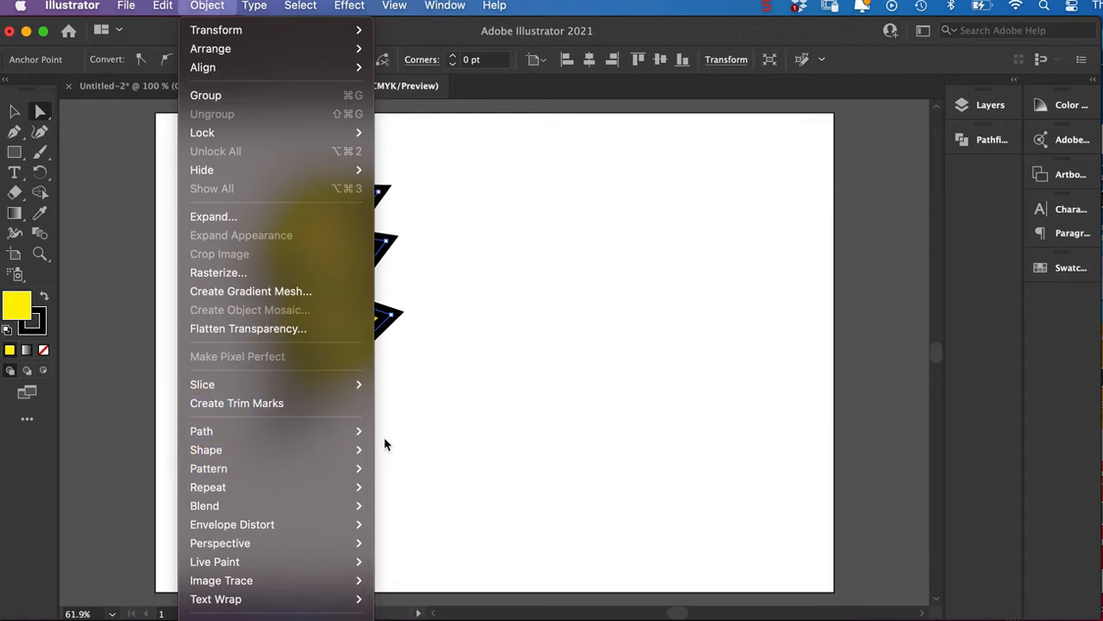
mouse_move(319, 428)
click(413, 478)
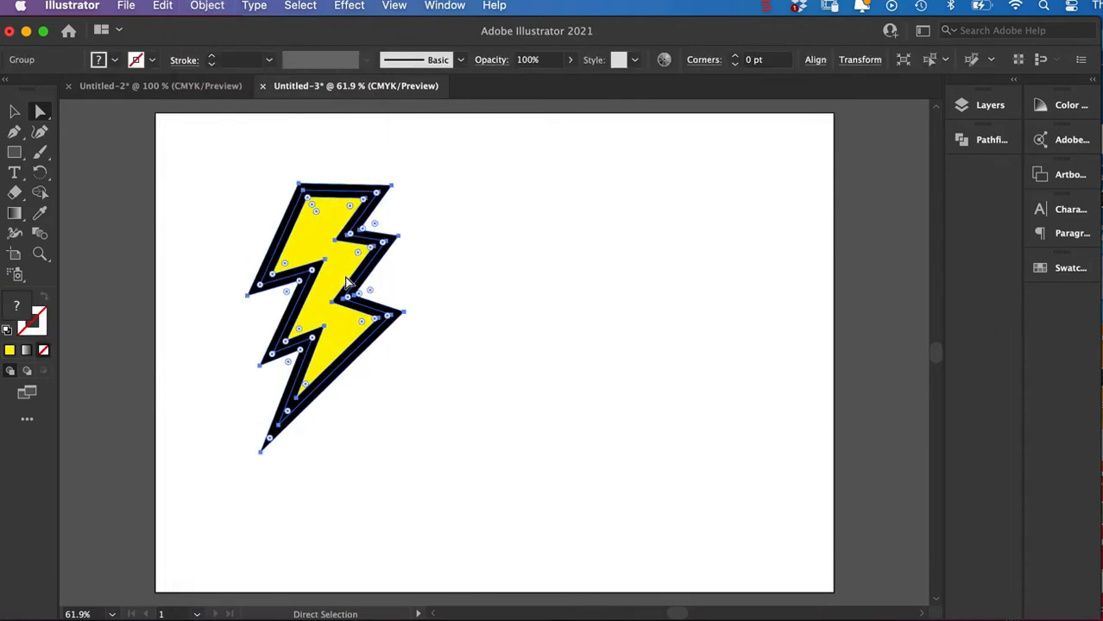
key(v)
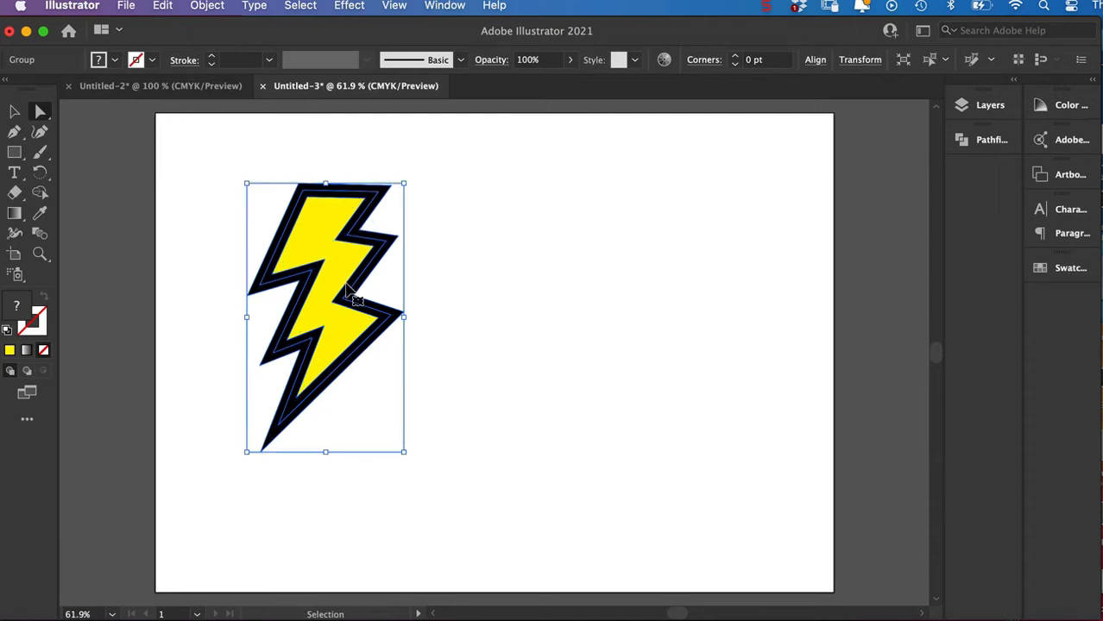
Inspect the bolt's separate paths in Outline view, return to the preview display, and clear the selection.
key(super+y)
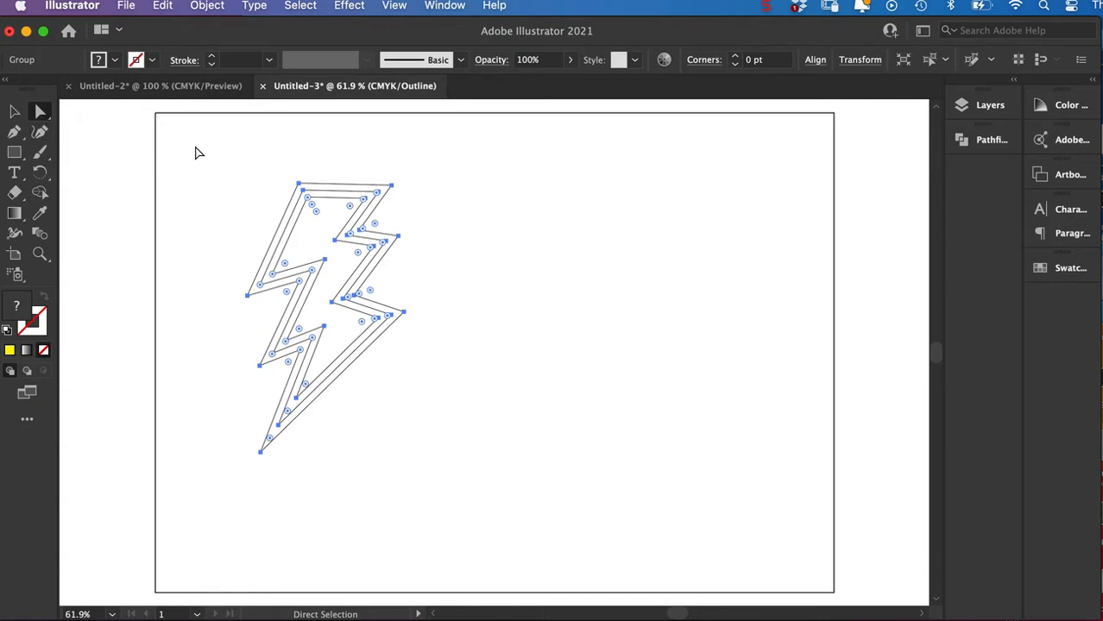
double_click(14, 111)
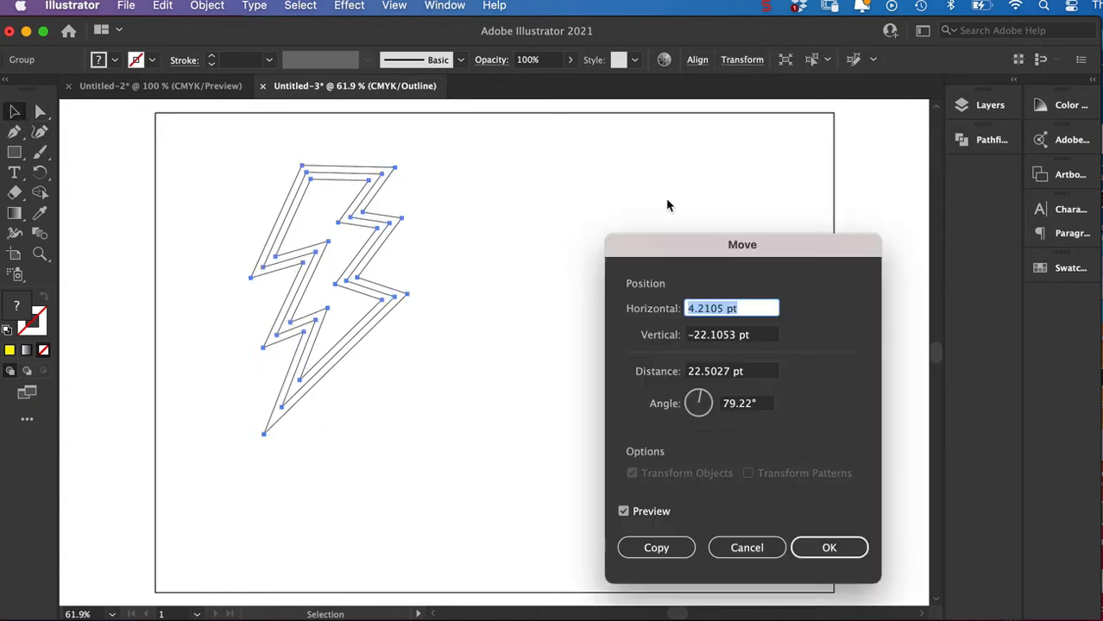
click(761, 547)
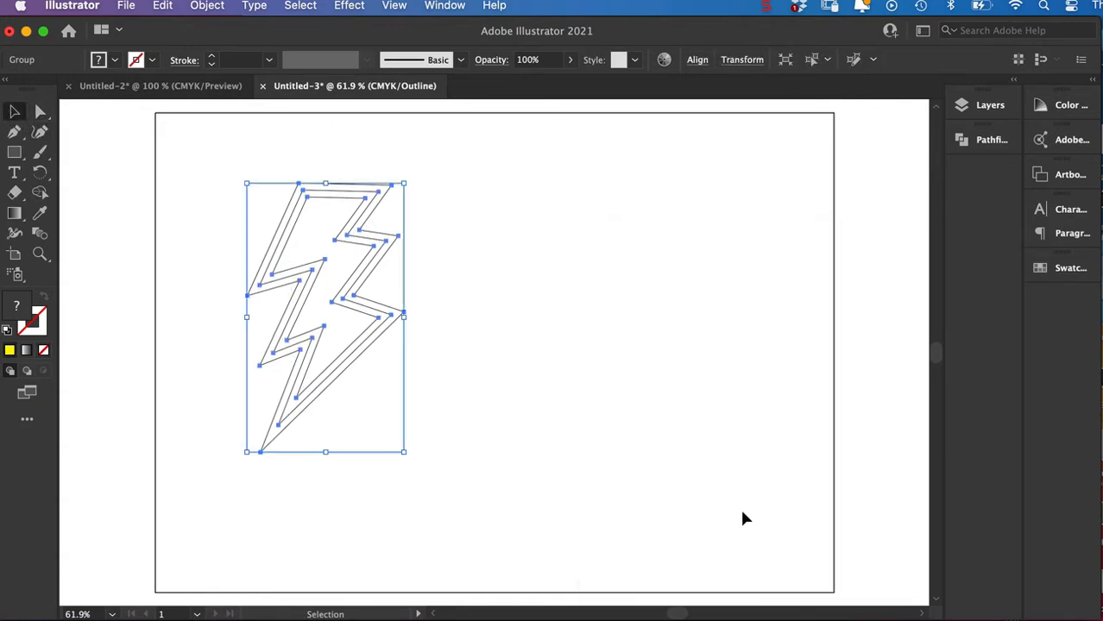
key(super+y)
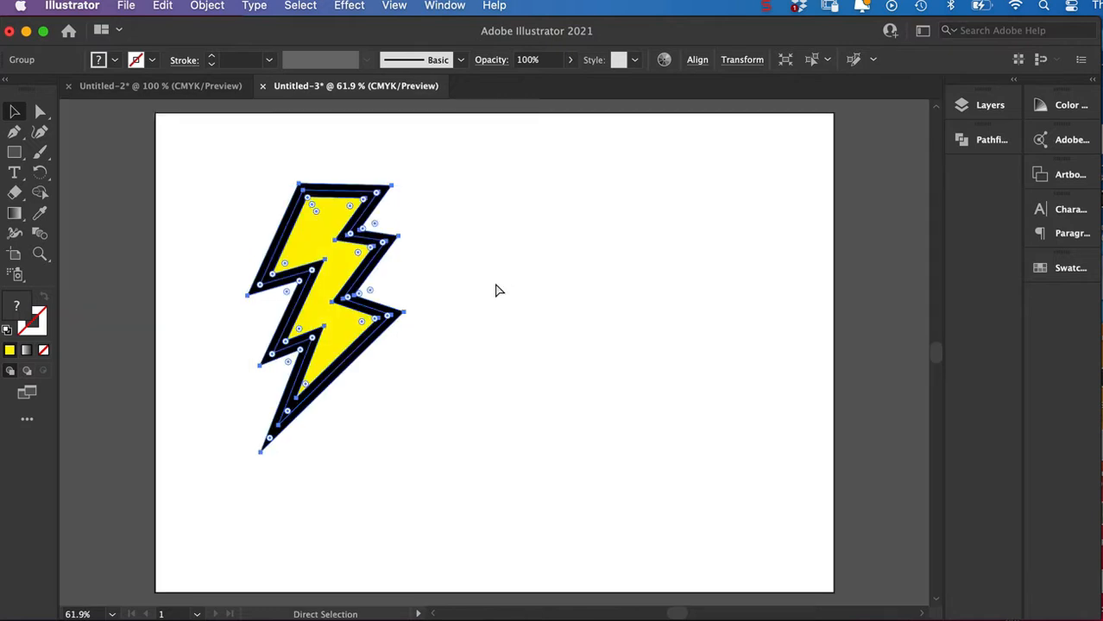
key(super+shift+a)
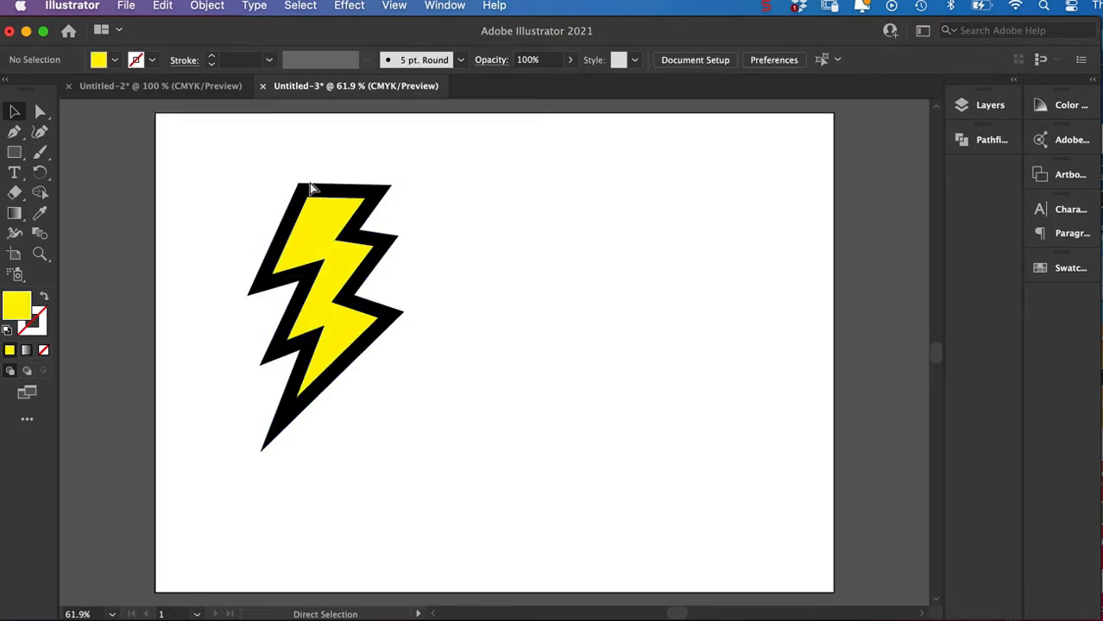
Select the whole bolt, expand Layer 1 to list its groups, and add a new layer above it.
drag(217, 158, 480, 516)
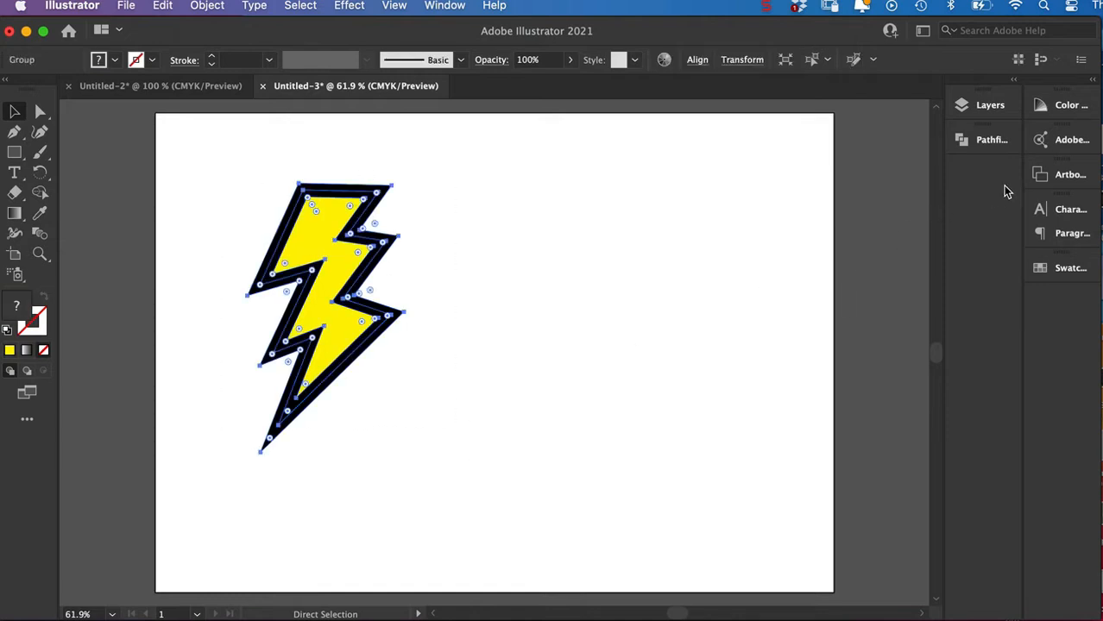
click(969, 112)
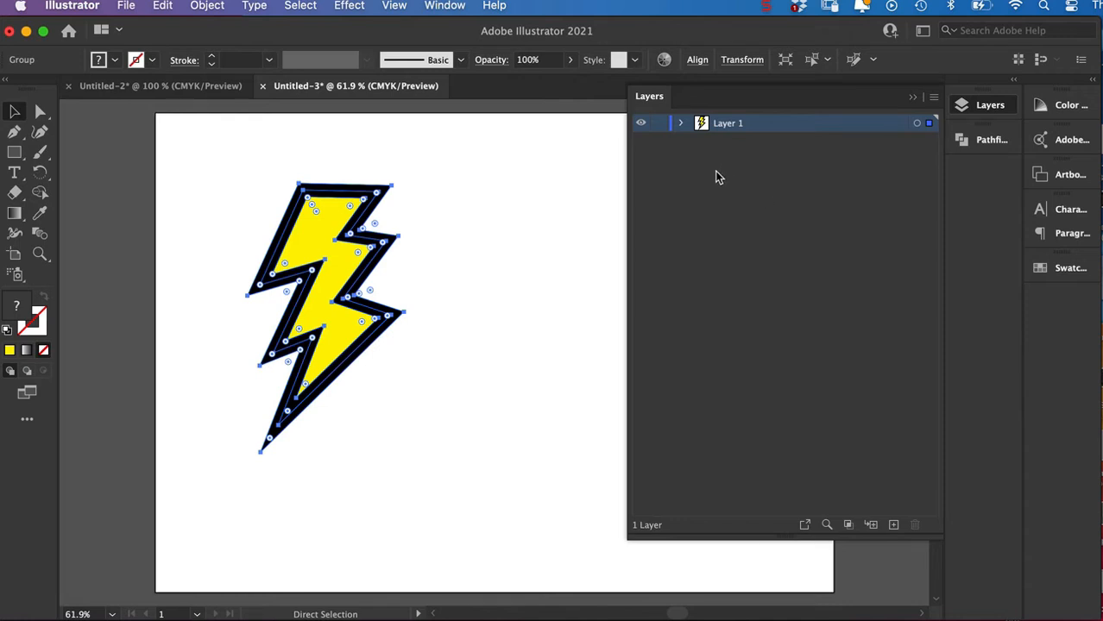
key(v)
key(a)
key(v)
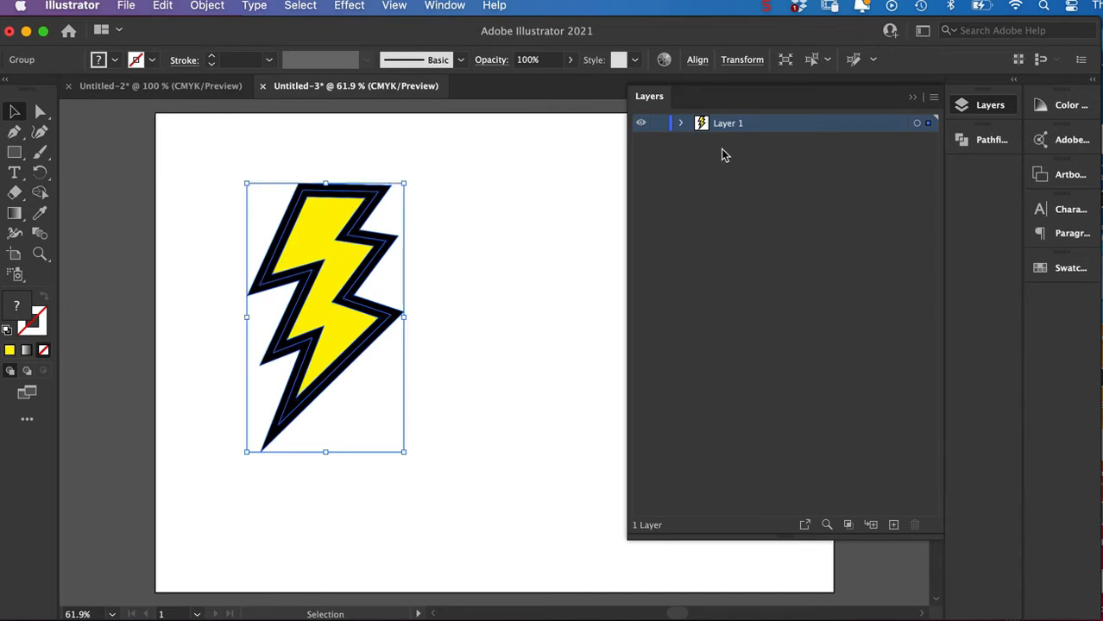
click(681, 124)
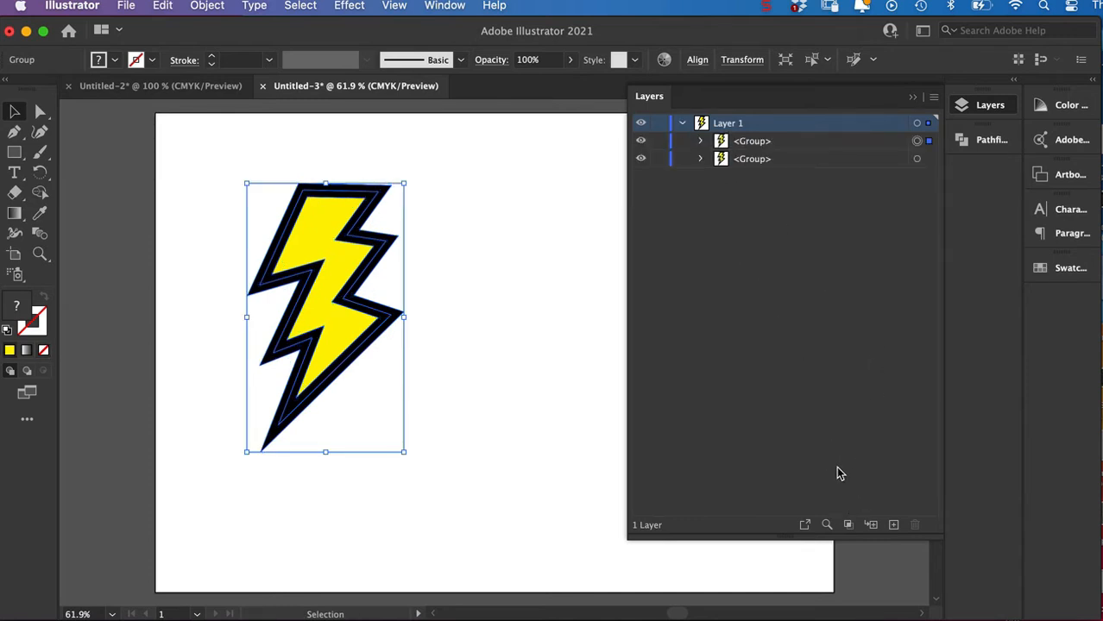
click(893, 524)
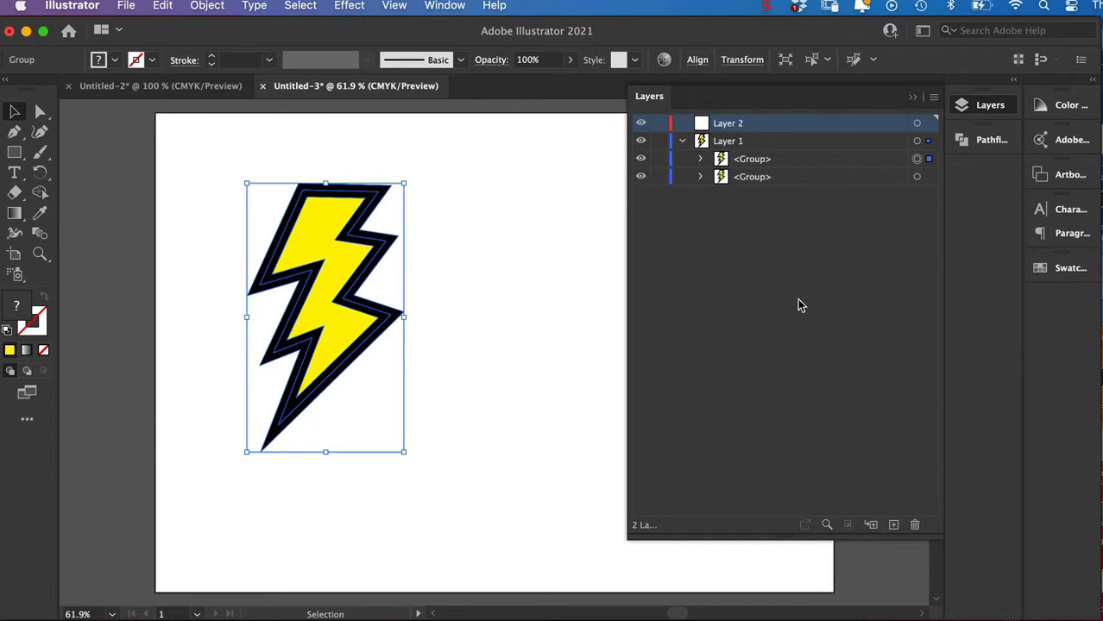
Move the upper bolt group from Layer 1 into Layer 2, and collapse and hide Layer 1.
click(721, 163)
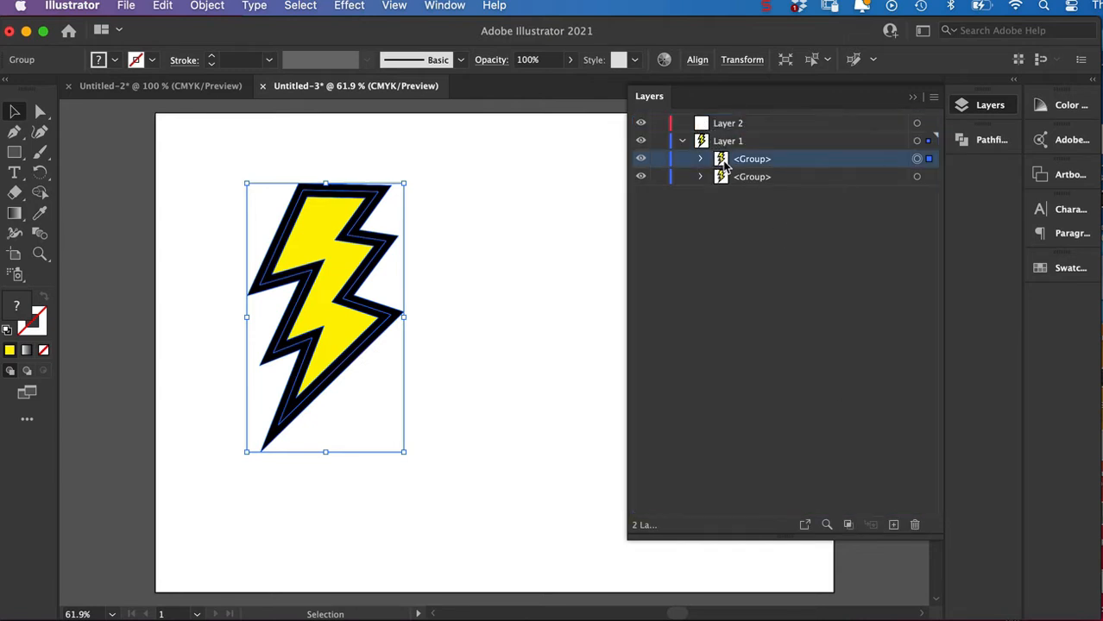
drag(724, 166, 701, 125)
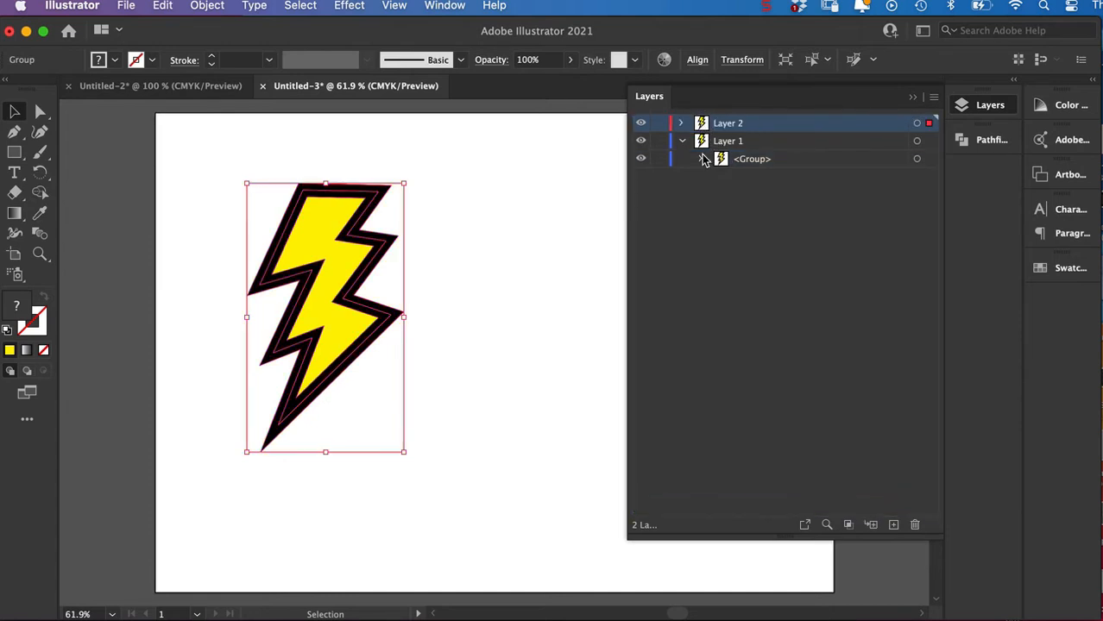
click(680, 141)
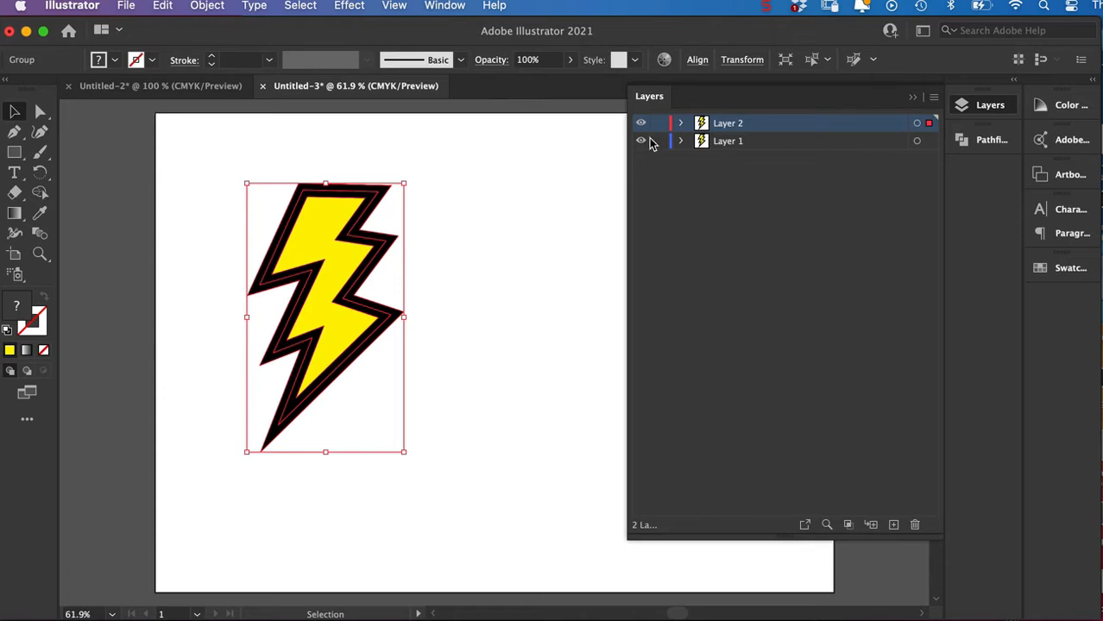
In Outline view, delete the outer and middle contours of the bolt on Layer 2, keeping only its innermost path.
click(516, 277)
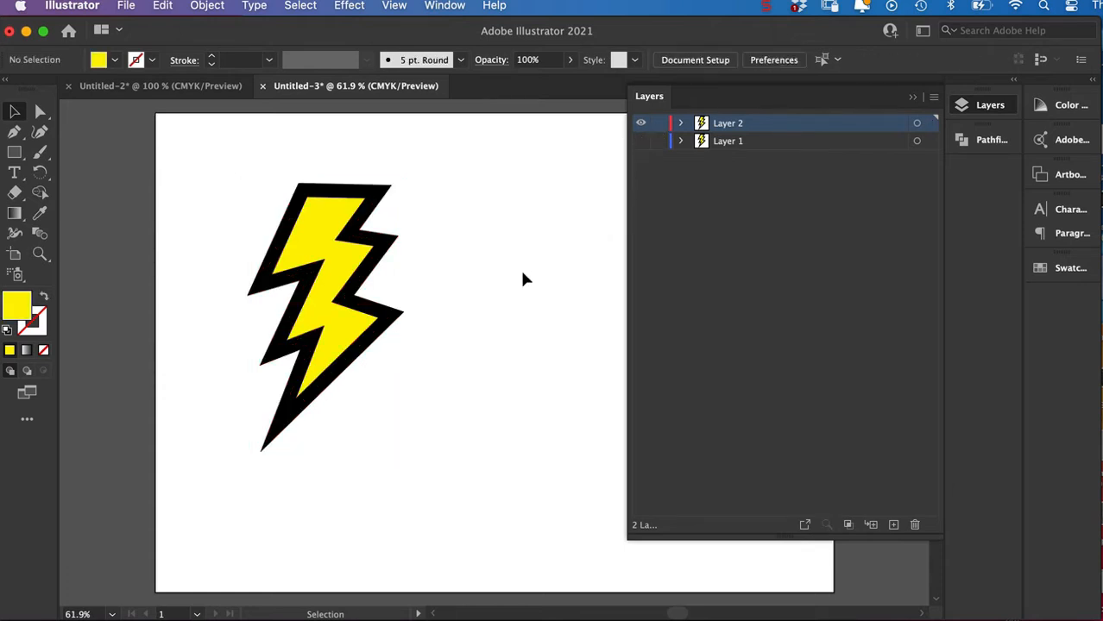
click(41, 112)
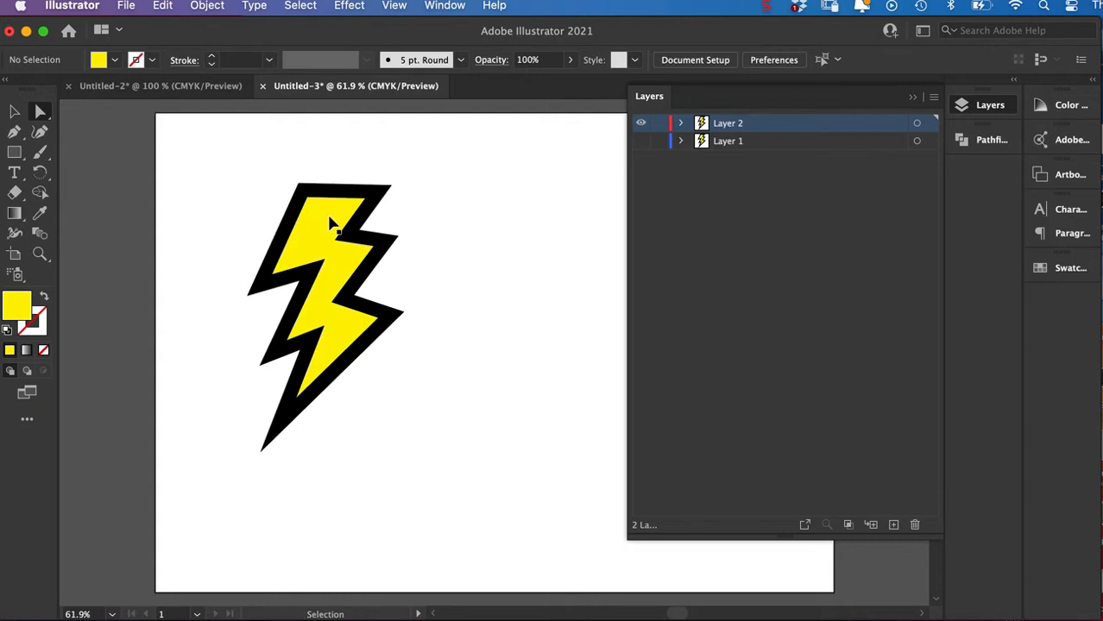
key(super+y)
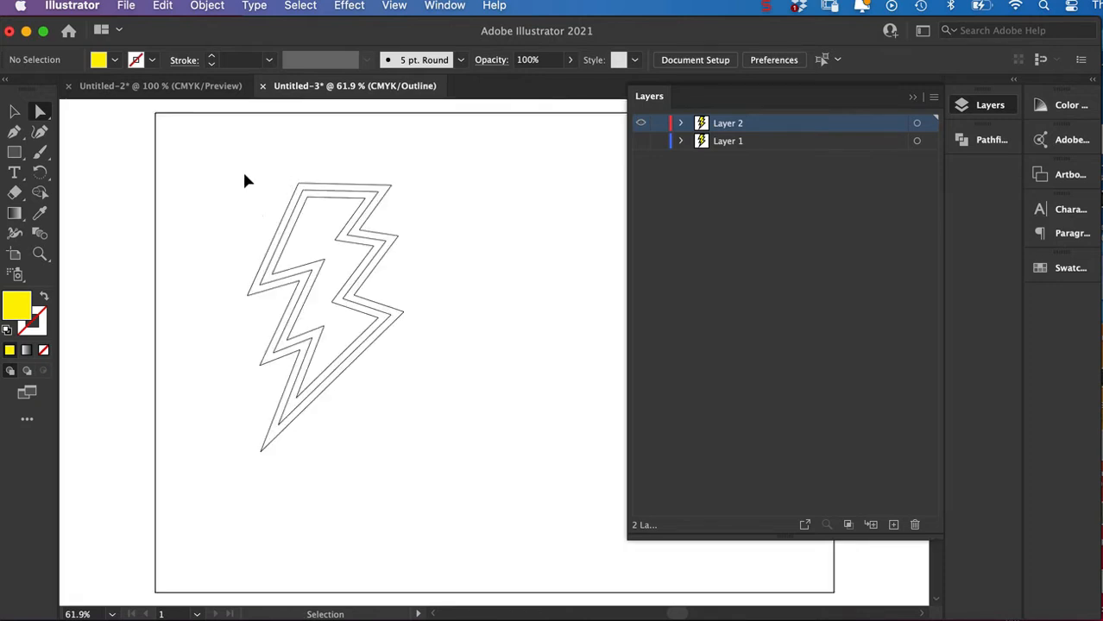
click(39, 113)
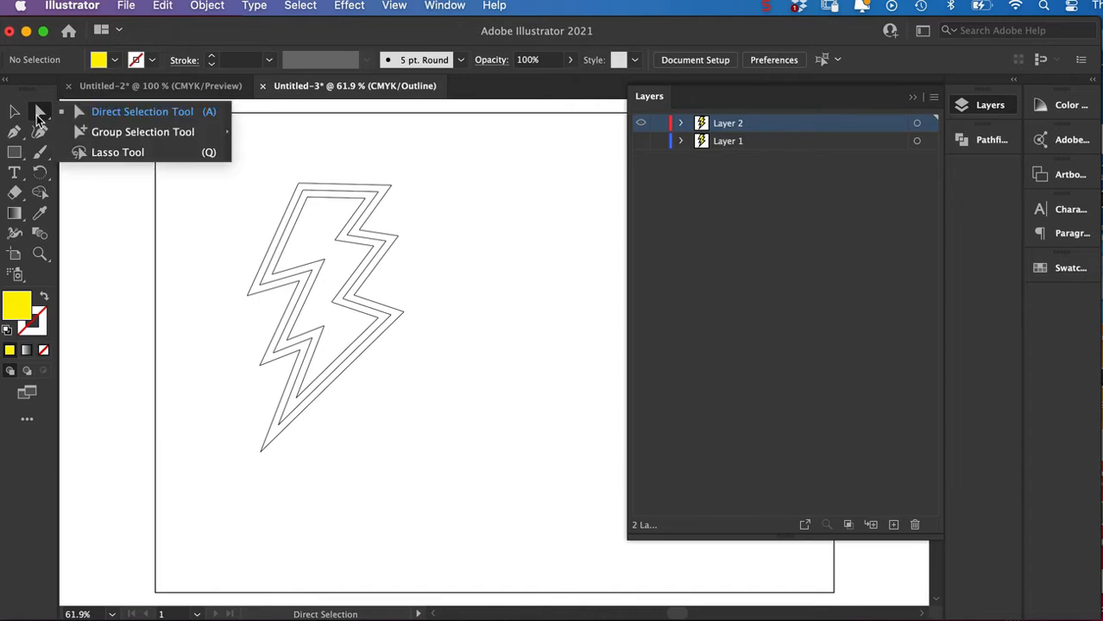
click(44, 113)
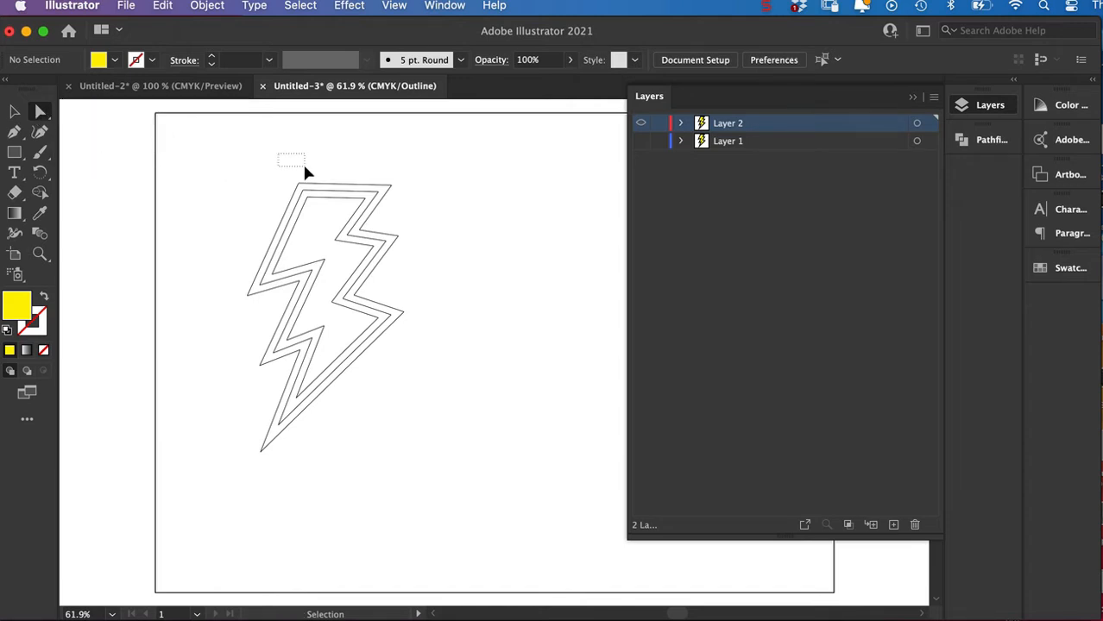
drag(277, 160, 314, 207)
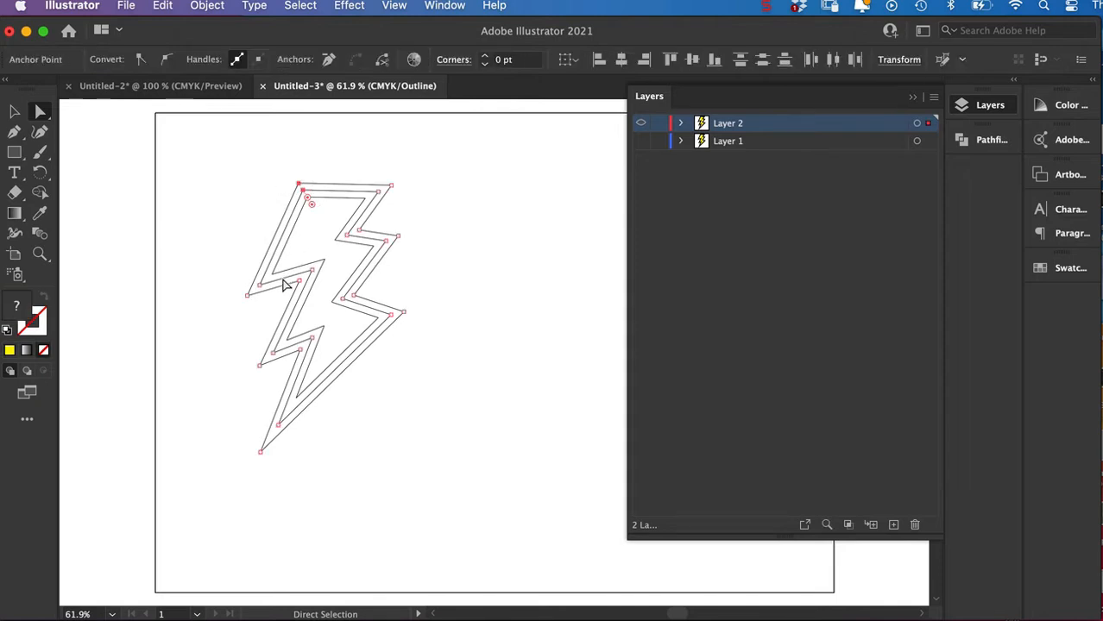
key(Delete)
key(Delete)
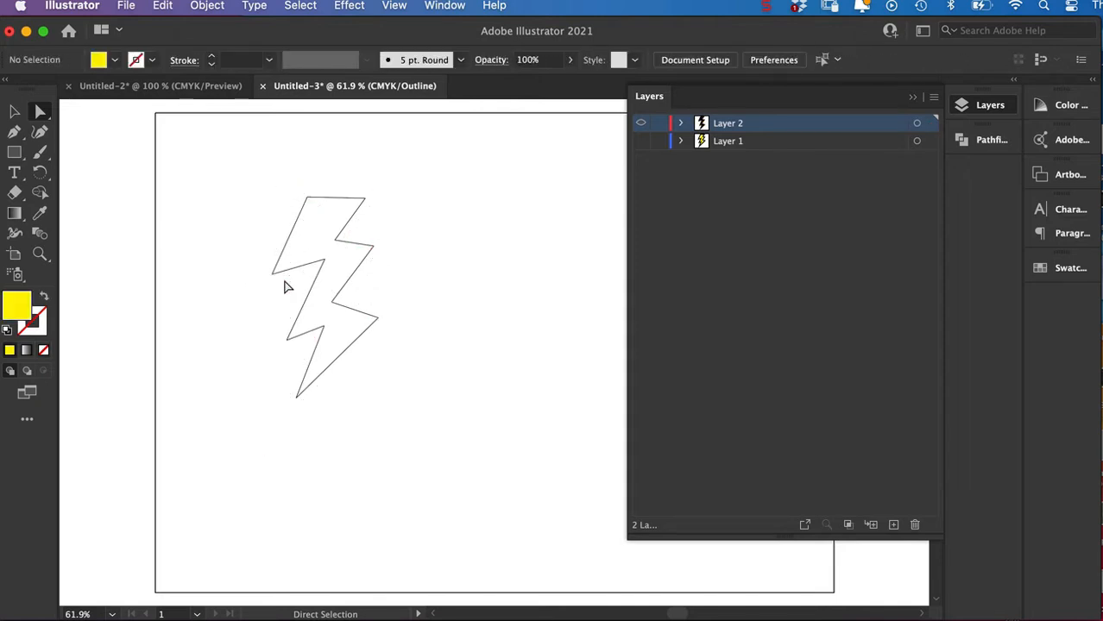
Show Layer 1, hide Layer 2, delete the inner contours of Layer 1's bolt to leave its outermost path, and return to Preview.
click(640, 141)
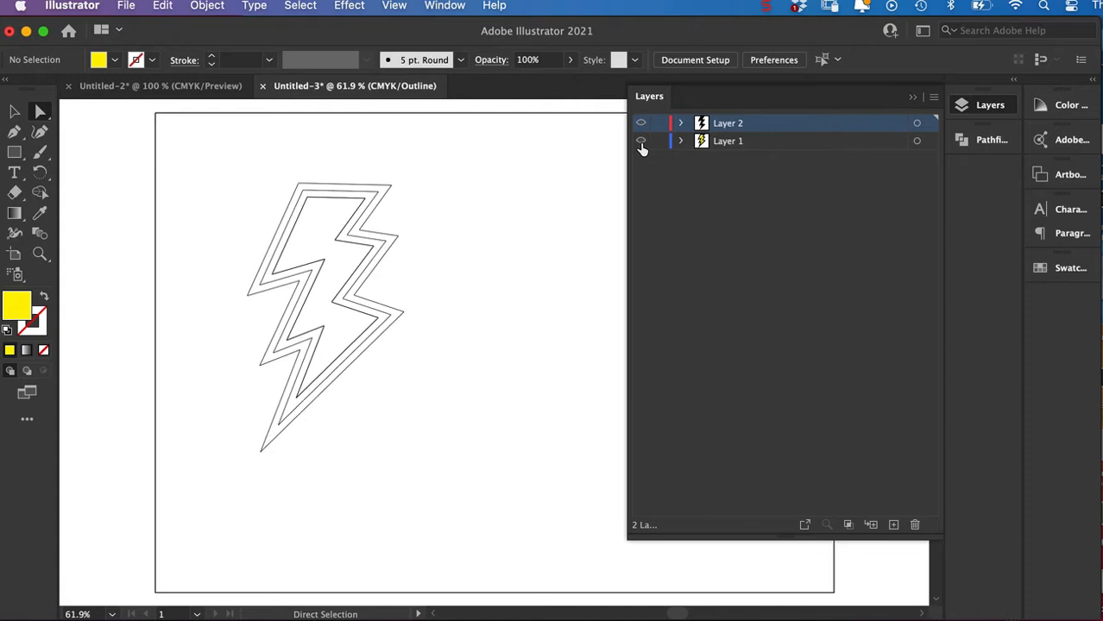
click(641, 125)
drag(314, 211, 303, 247)
key(Delete)
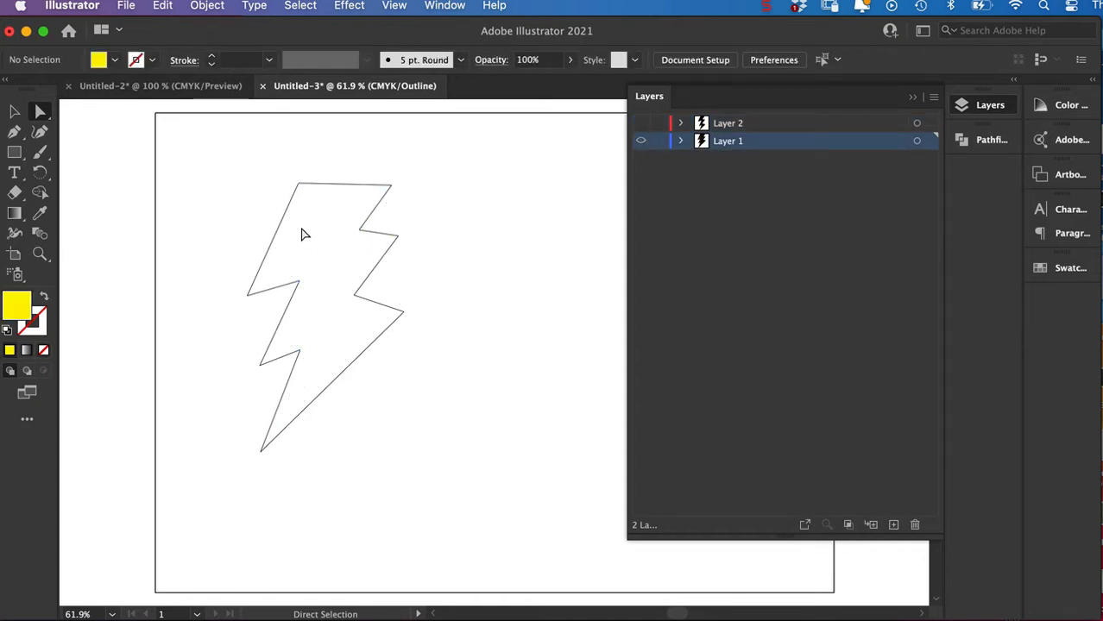
click(15, 112)
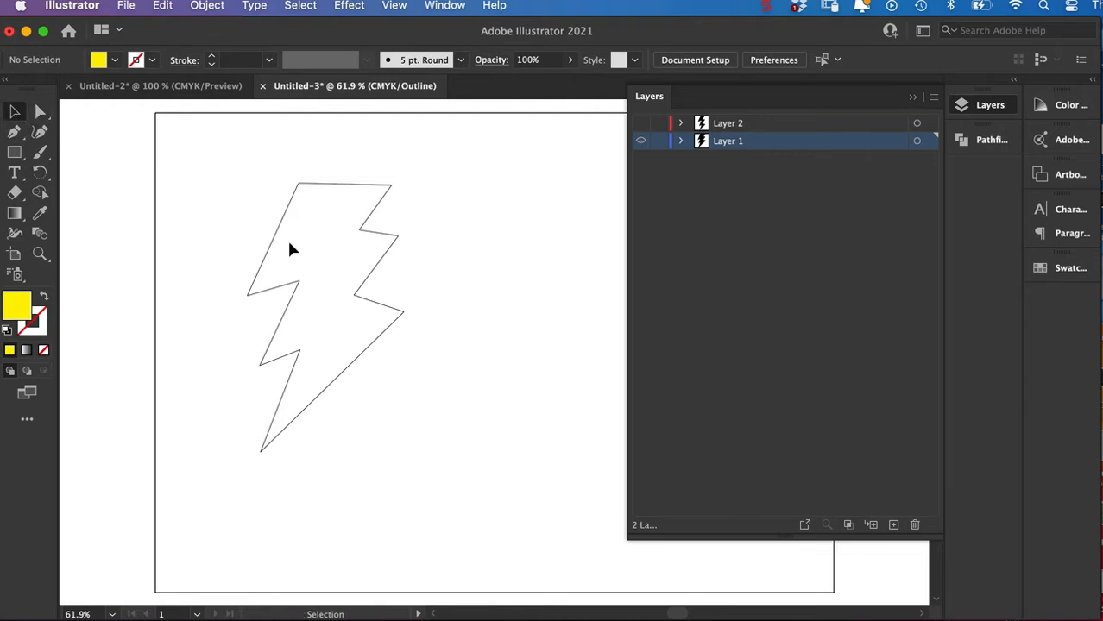
key(super+y)
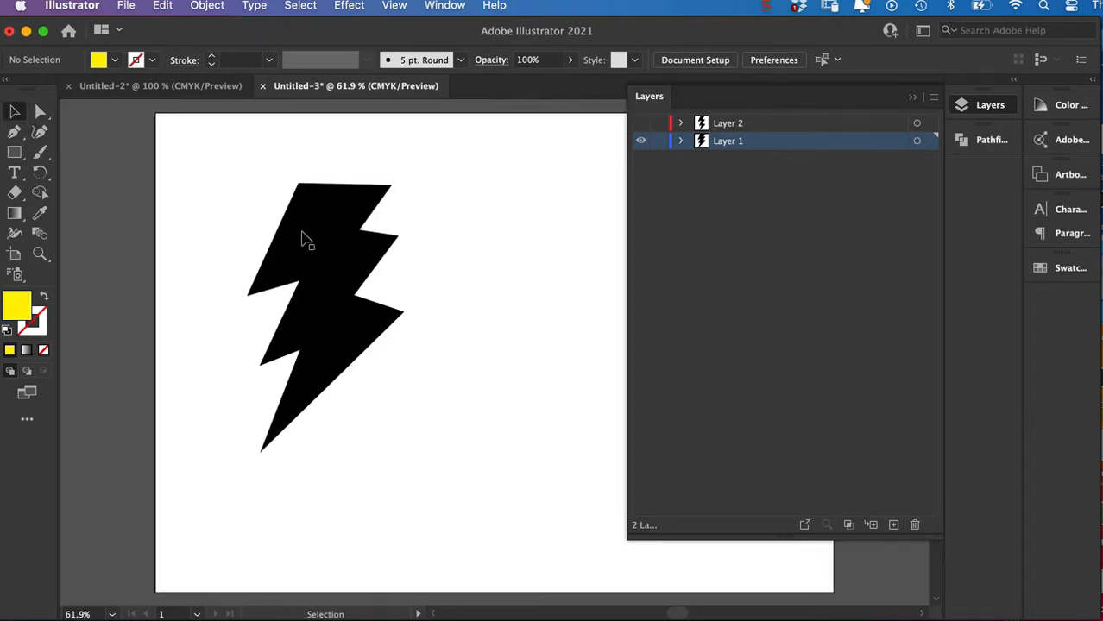
Lock Layer 2 and place a copy of the black bolt slightly below and to the right of the original.
click(658, 124)
click(325, 242)
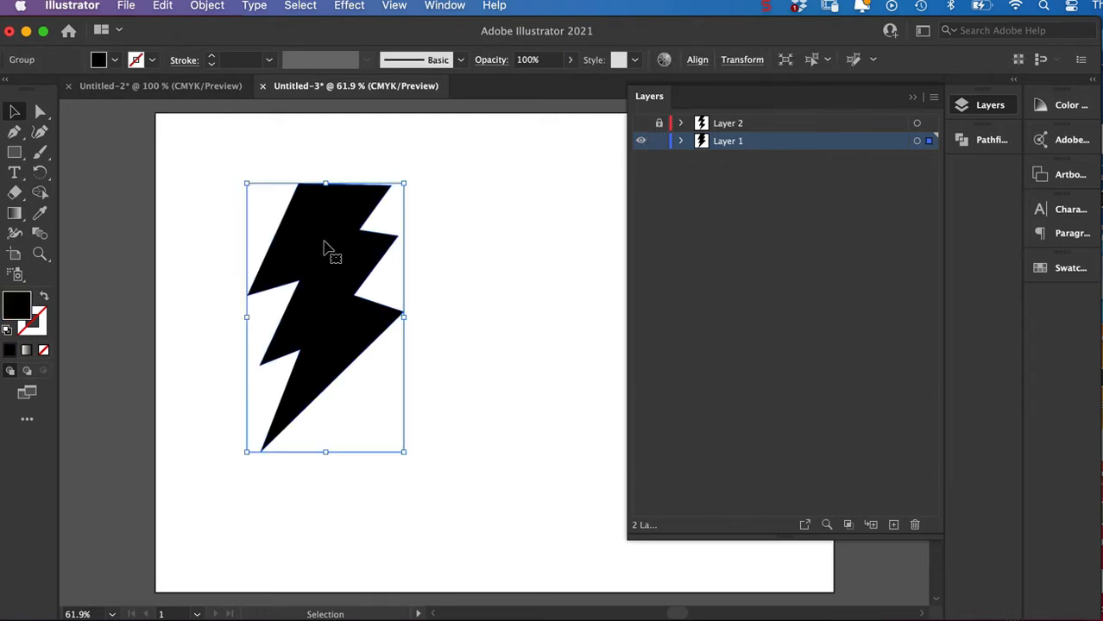
key(a)
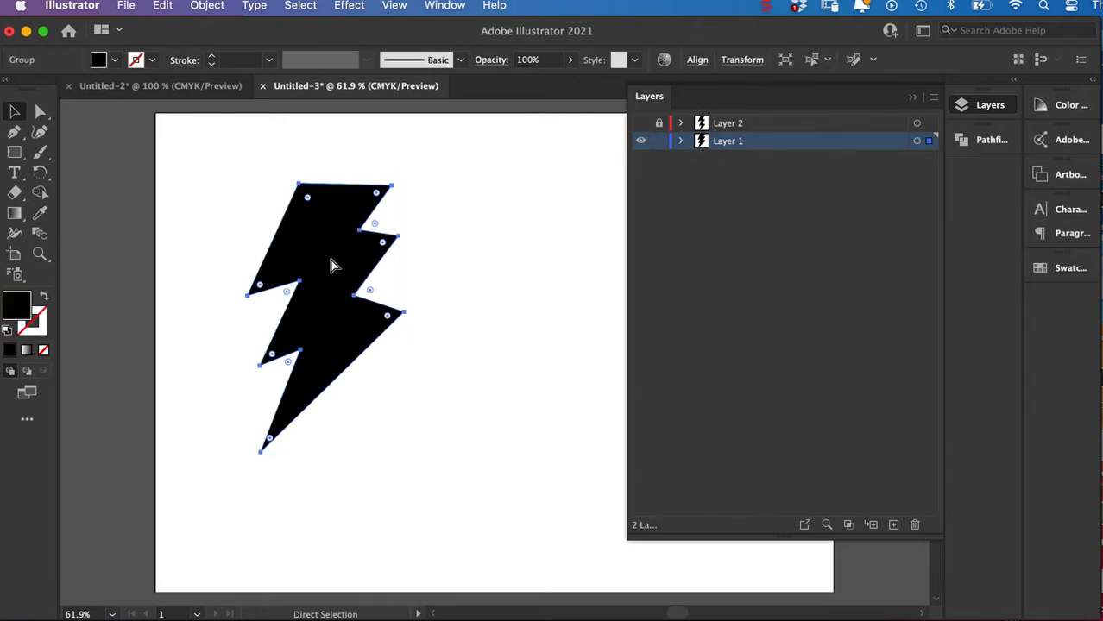
key(v)
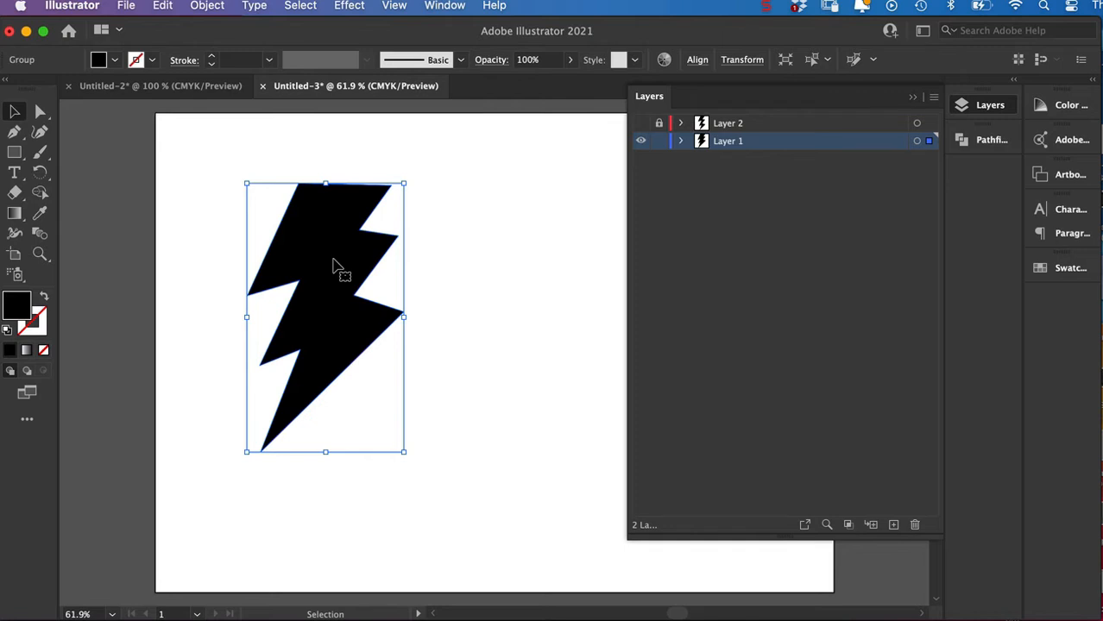
drag(337, 265, 386, 276)
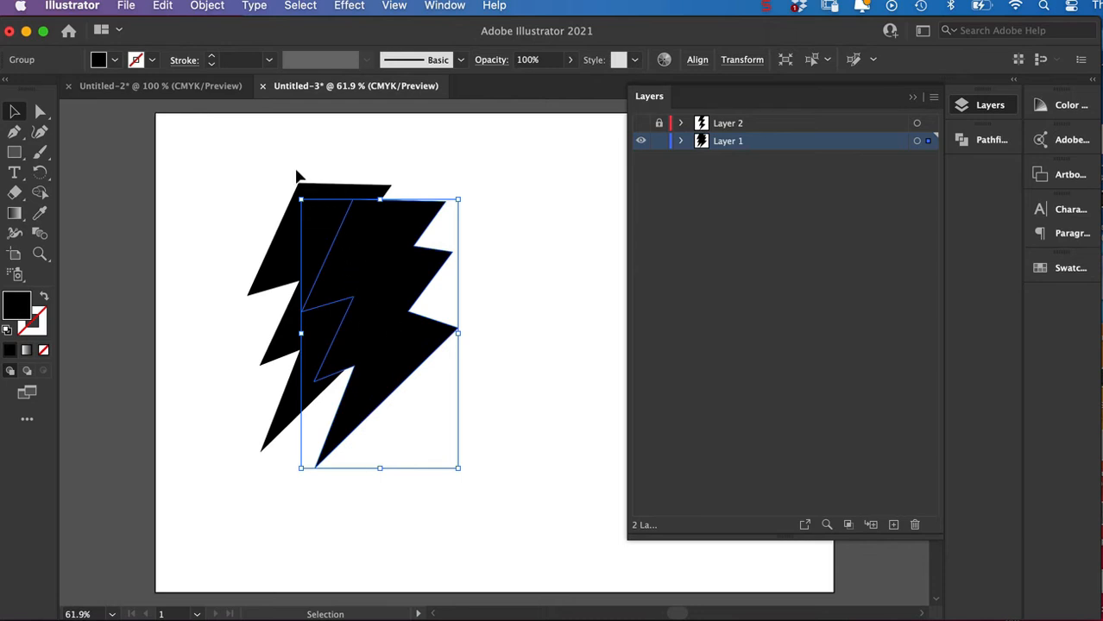
Blend the two black bolts on Layer 1 using Specified Steps spacing of 200.
drag(278, 160, 392, 263)
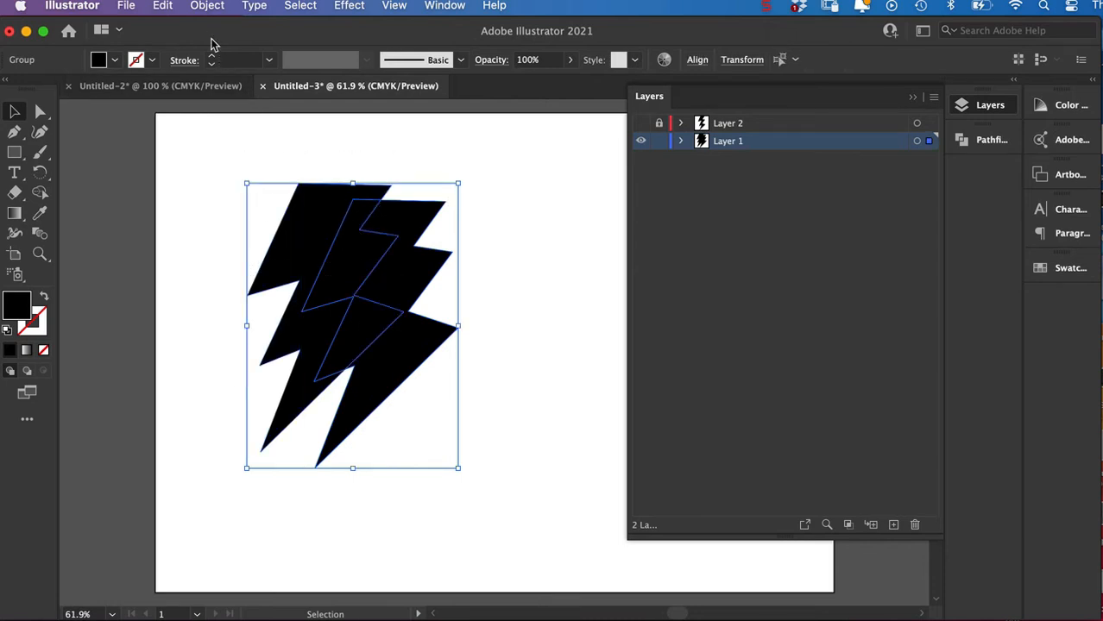
click(209, 7)
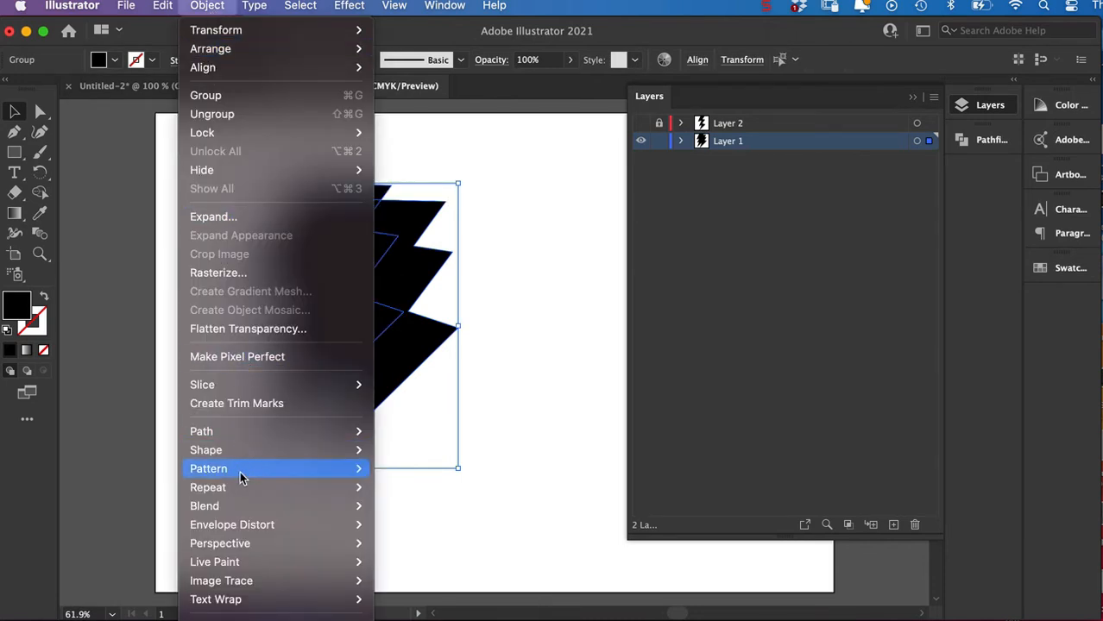
mouse_move(239, 495)
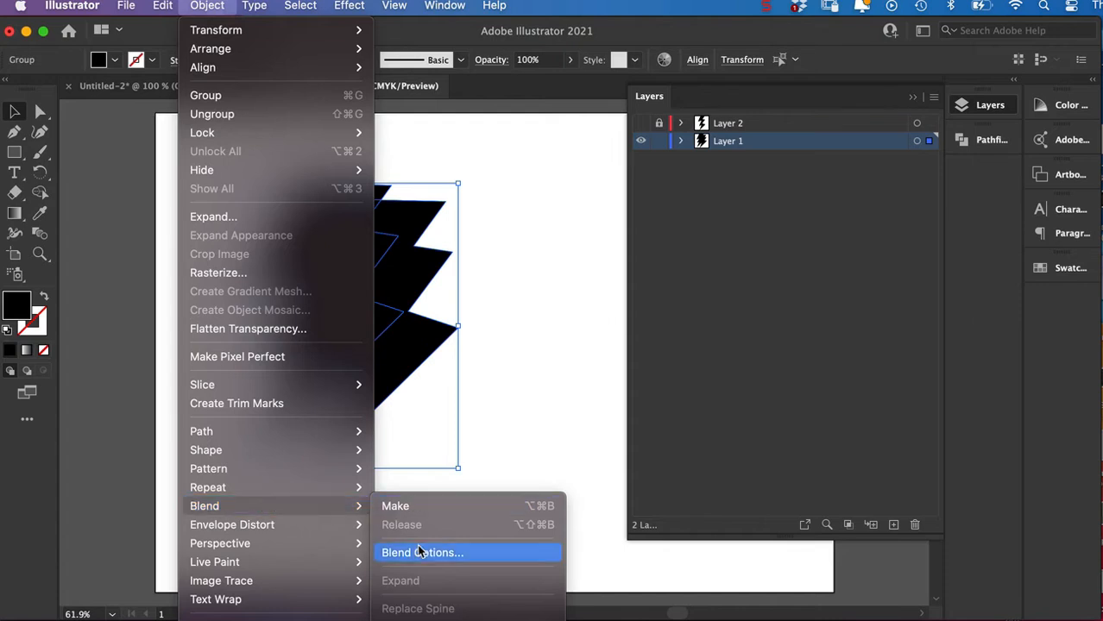
click(422, 553)
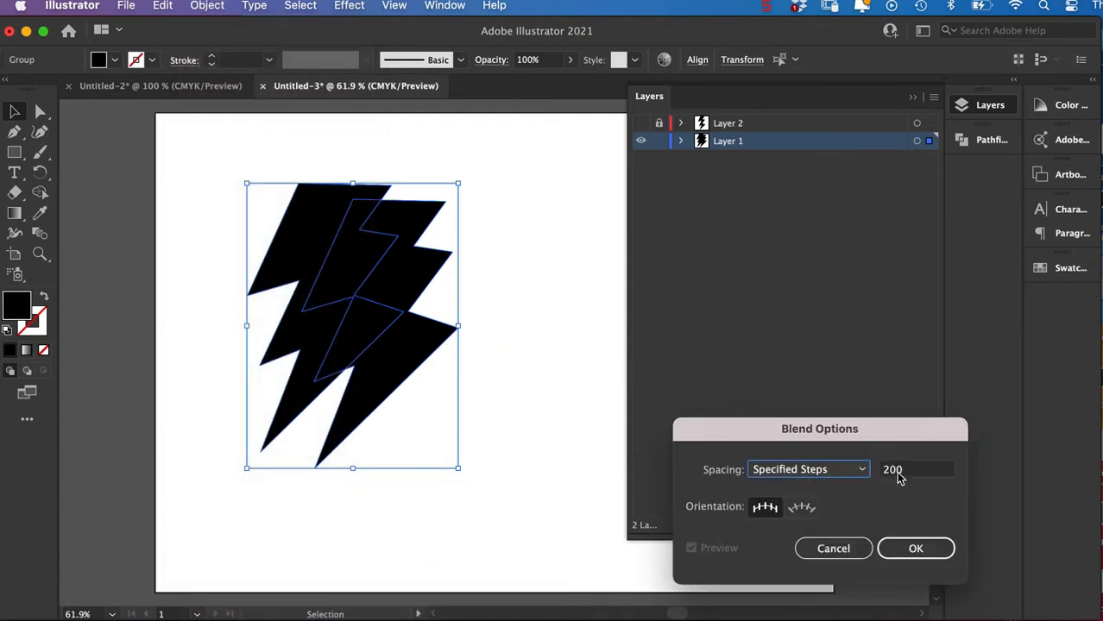
click(909, 550)
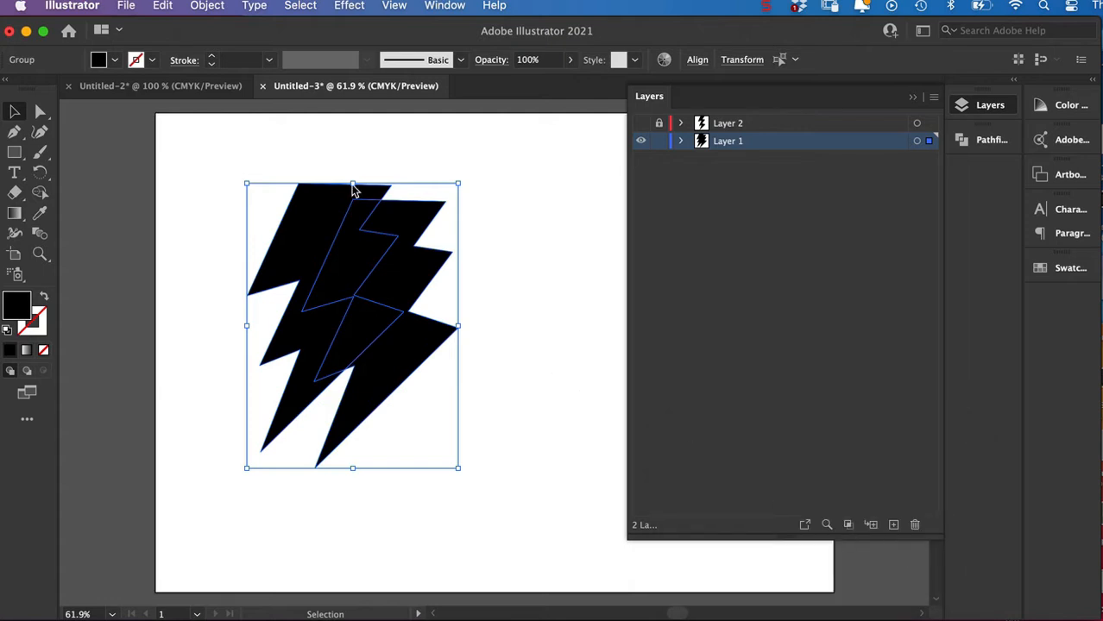
click(210, 8)
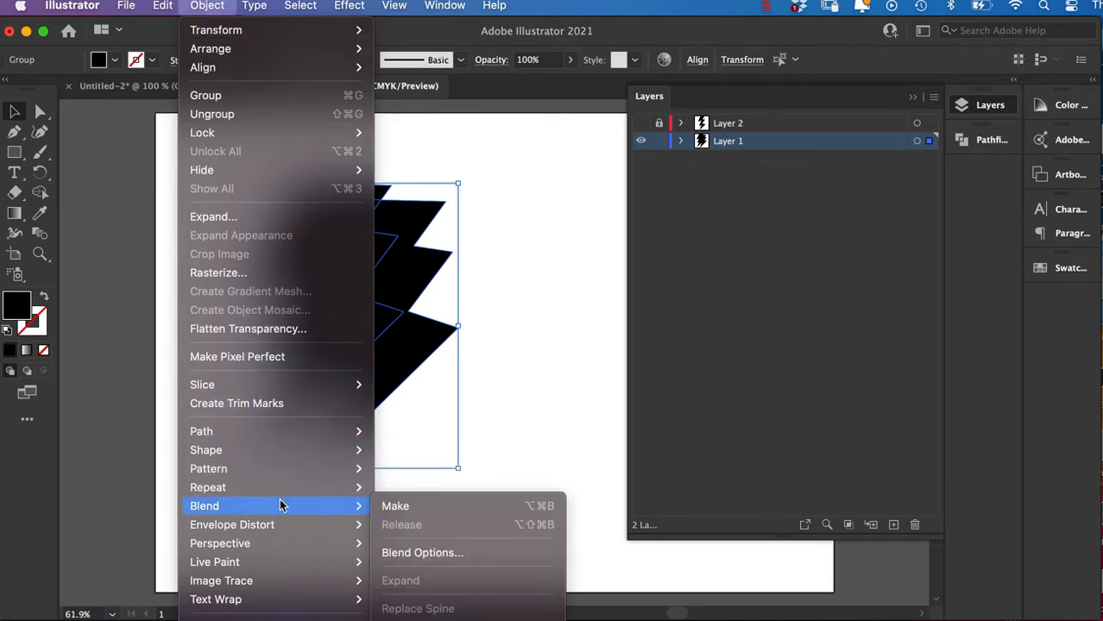
mouse_move(361, 515)
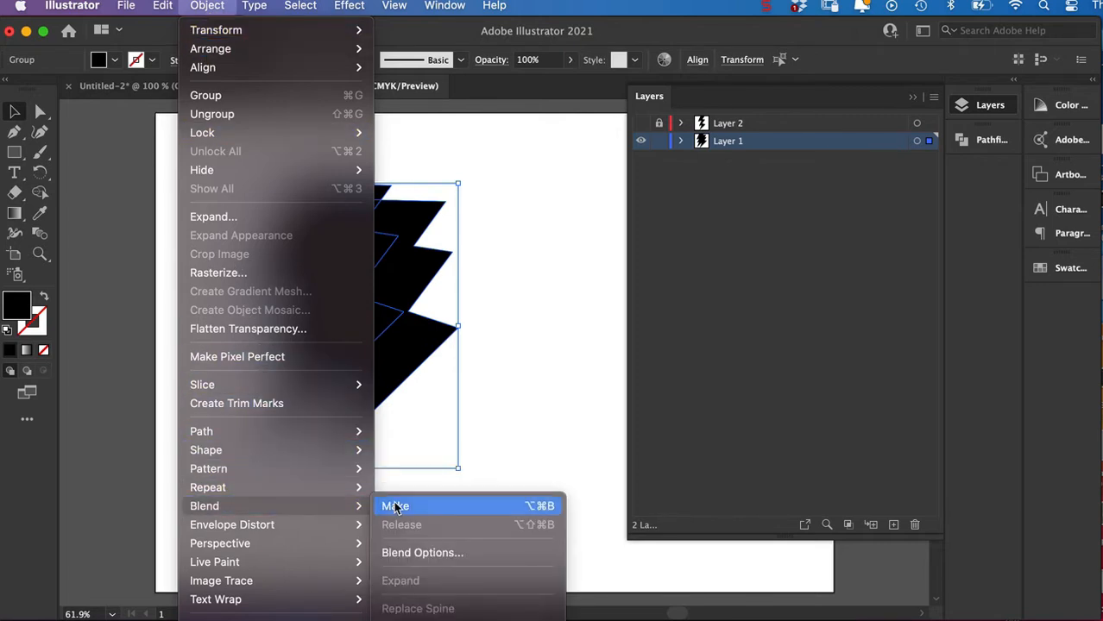
click(394, 504)
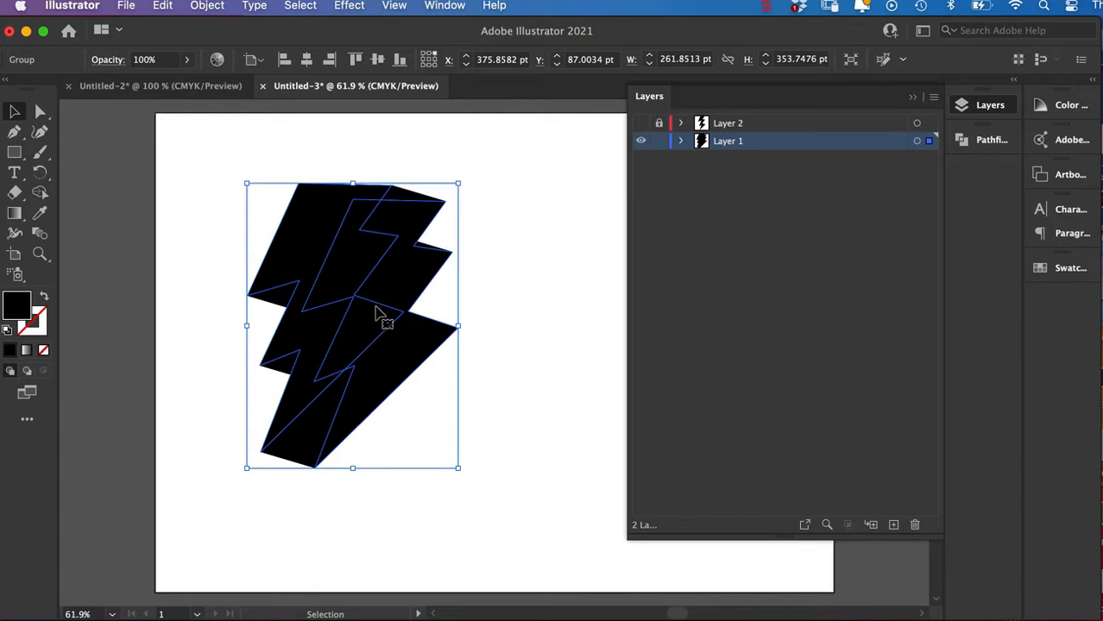
Expand the blend's object and fill, and unite the resulting pieces into a single black shape.
click(204, 8)
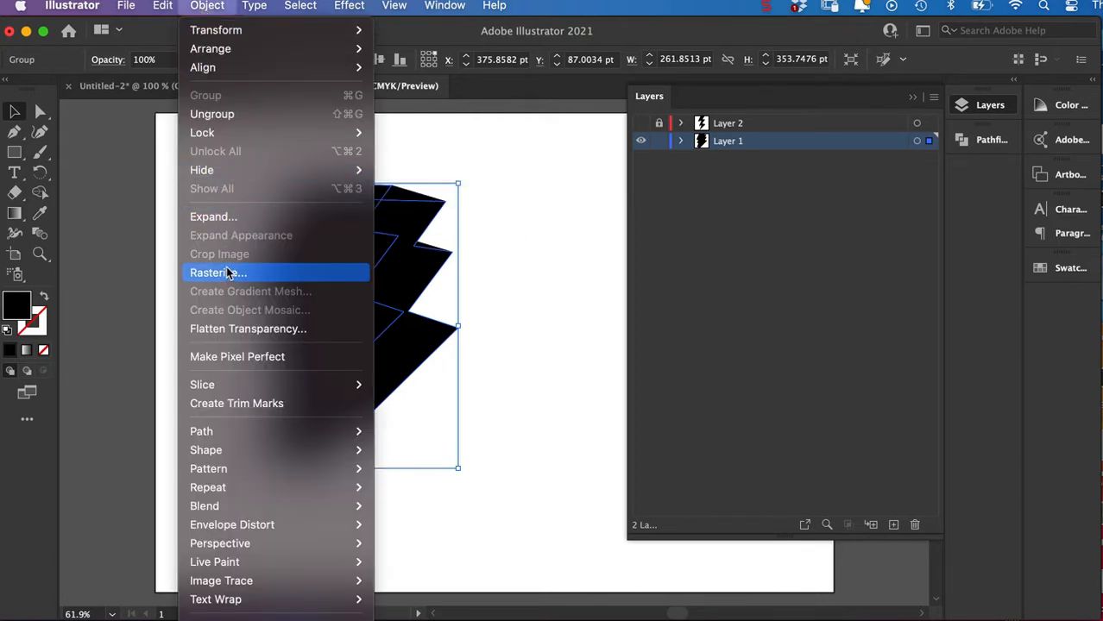
click(219, 219)
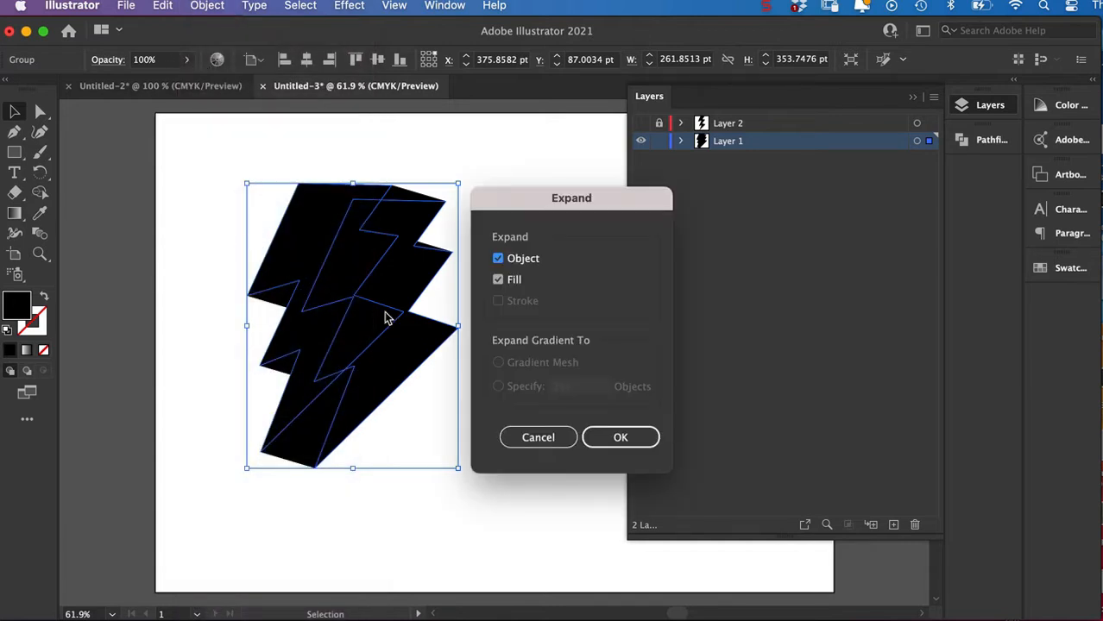
click(604, 437)
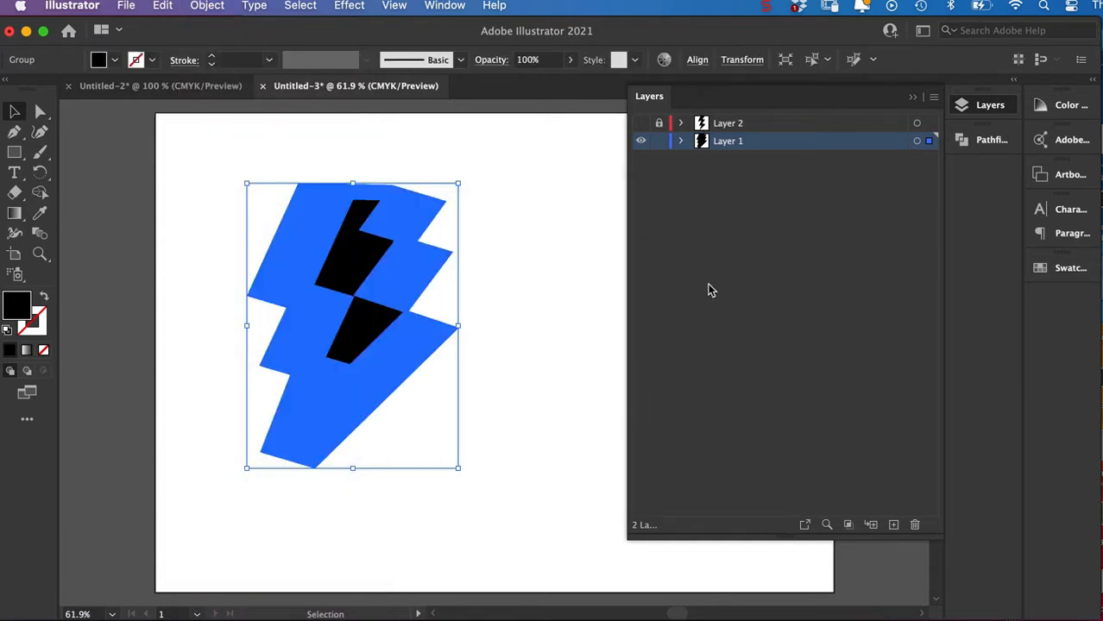
click(965, 142)
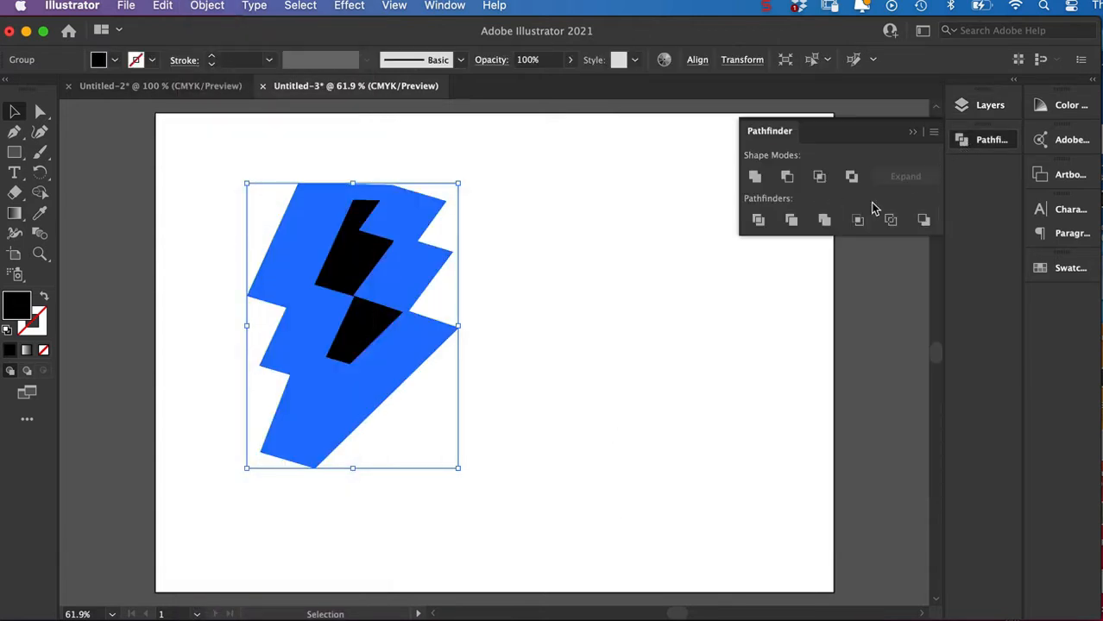
click(755, 179)
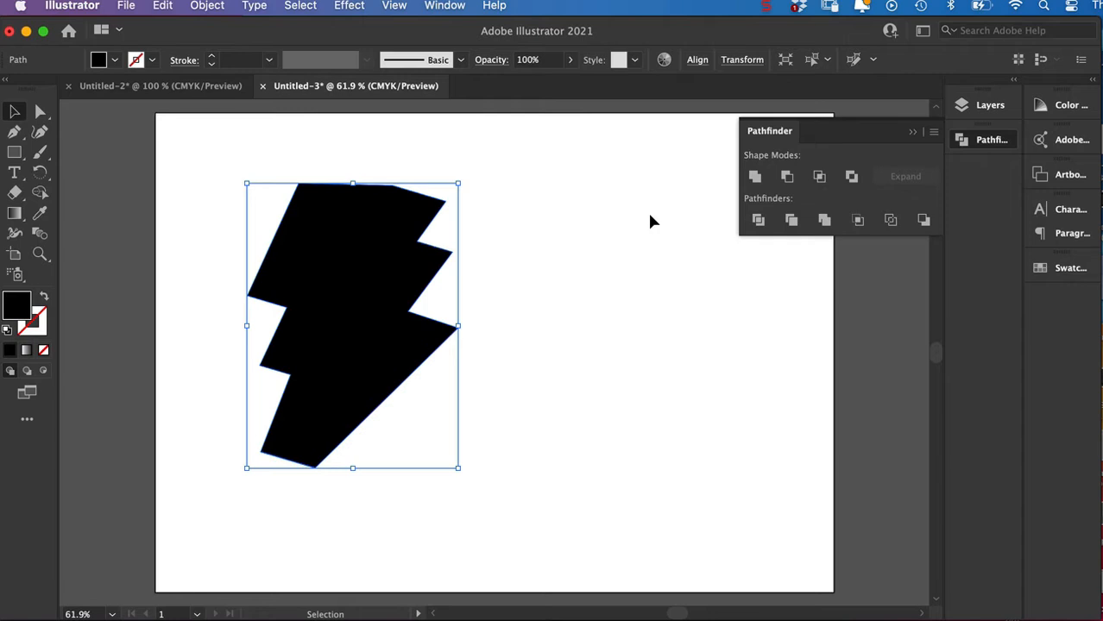
key(super+y)
key(super+y)
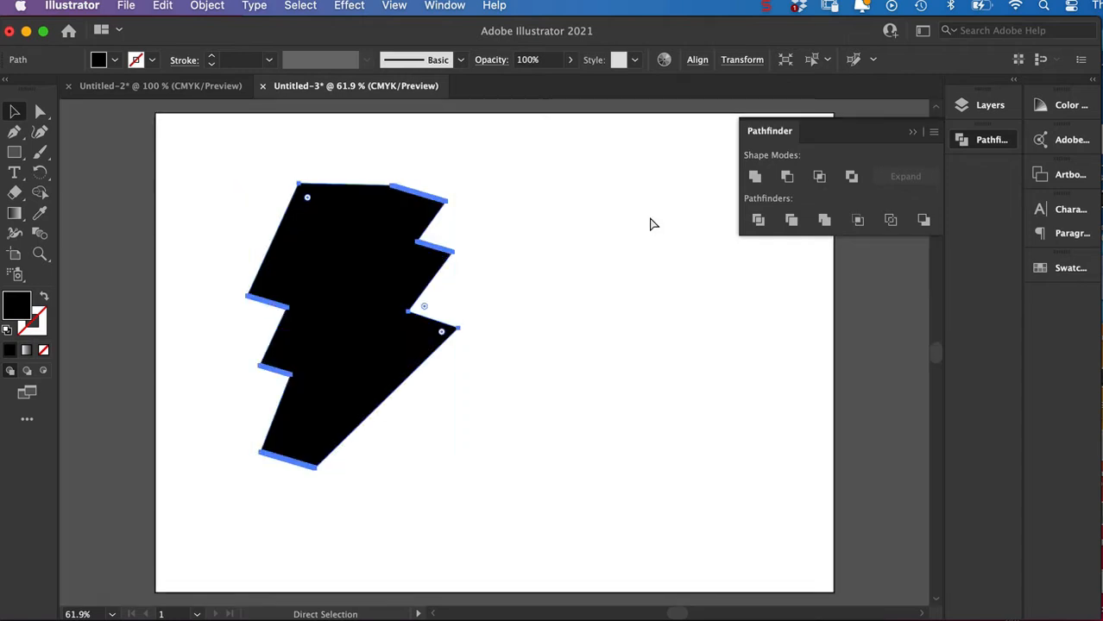
Show and unlock Layer 2, and hide Layer 1 to isolate the inner bolt.
click(759, 135)
click(961, 106)
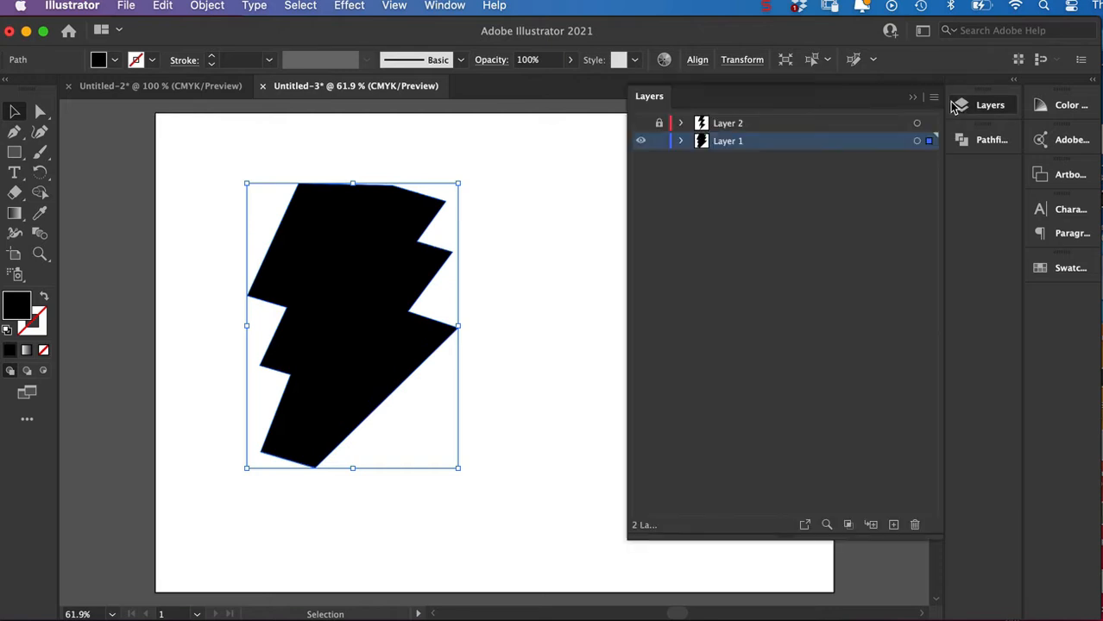
click(640, 140)
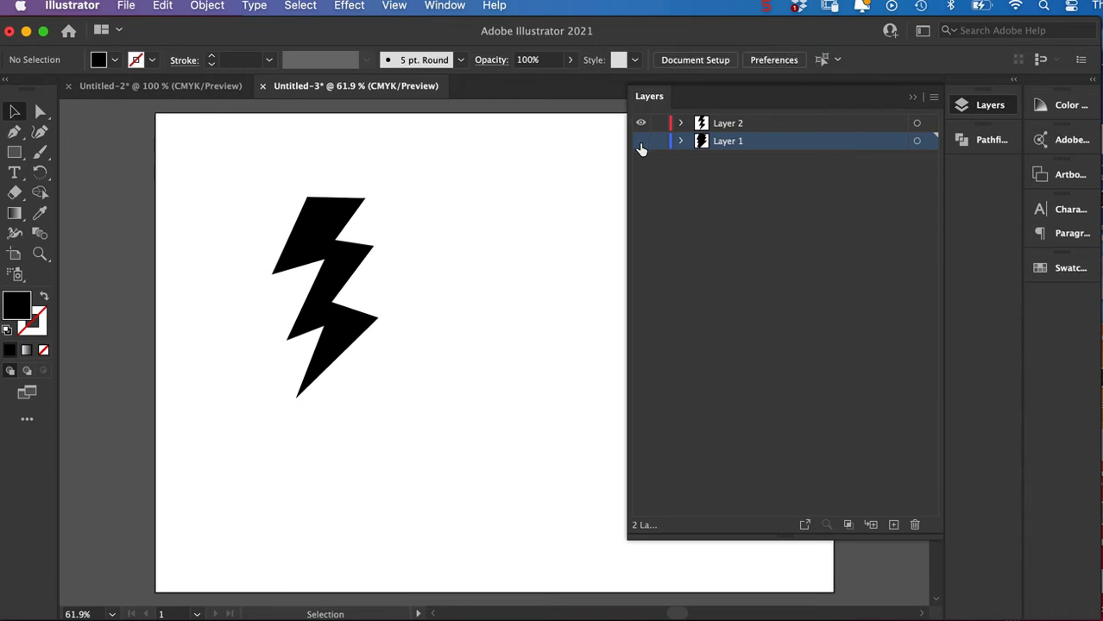
Fill the inner bolt on Layer 2 with yellow f4ed0b and show Layer 1 again behind it, leaving nothing selected.
click(324, 226)
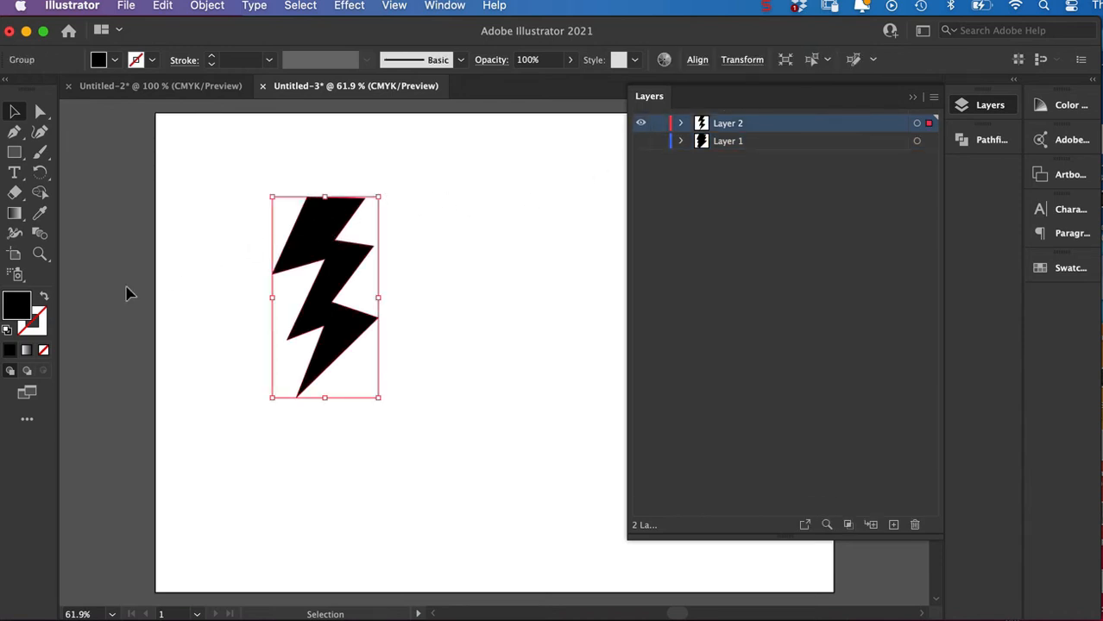
double_click(16, 302)
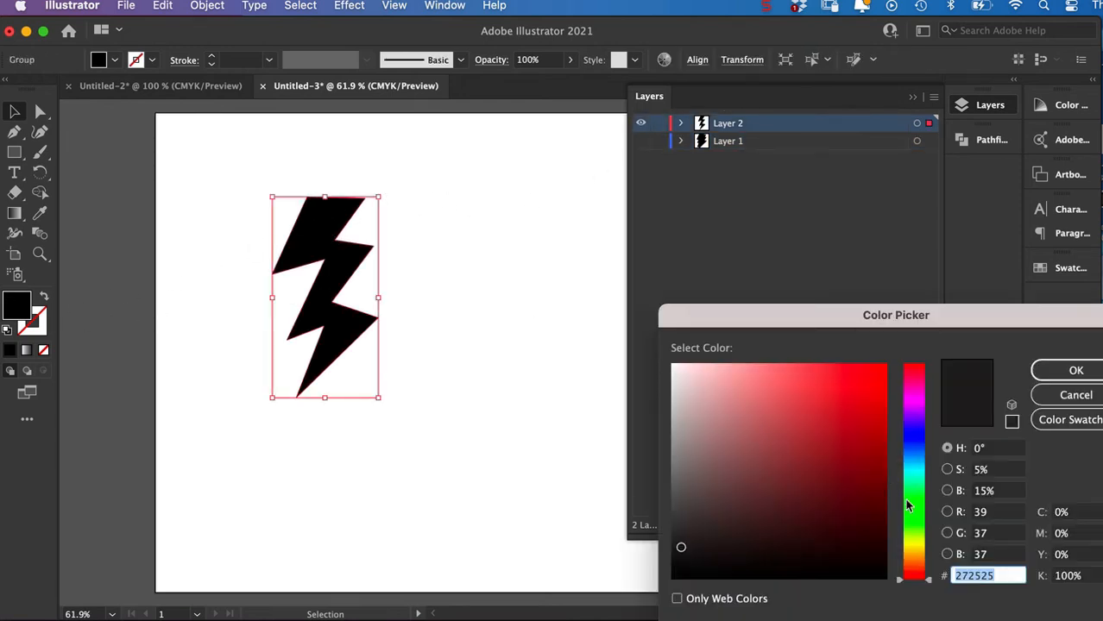
click(917, 545)
click(880, 369)
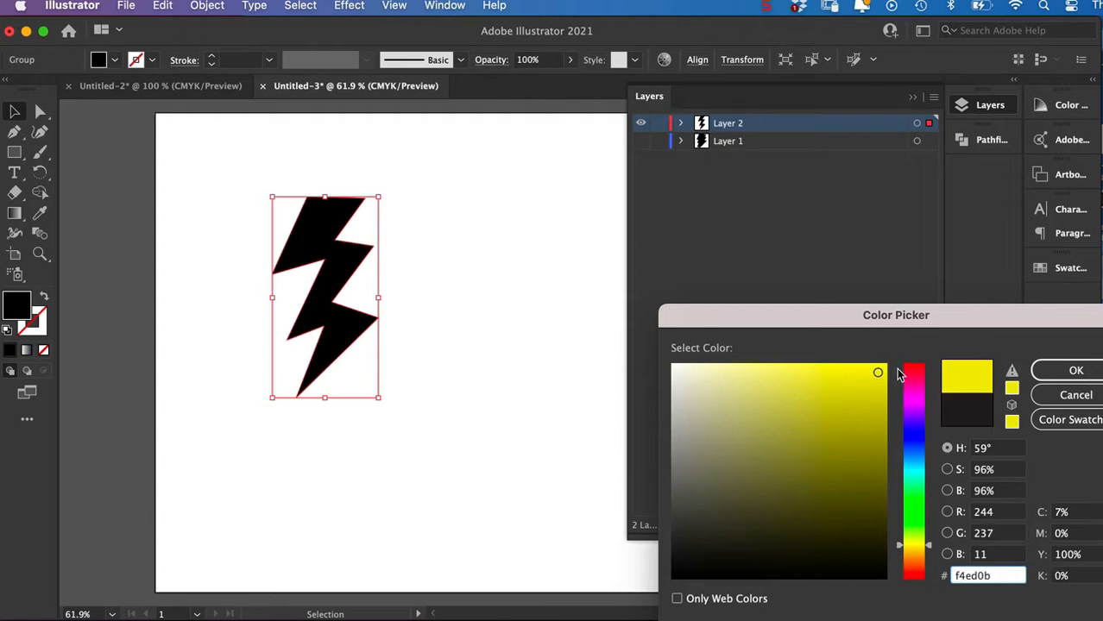
click(1054, 371)
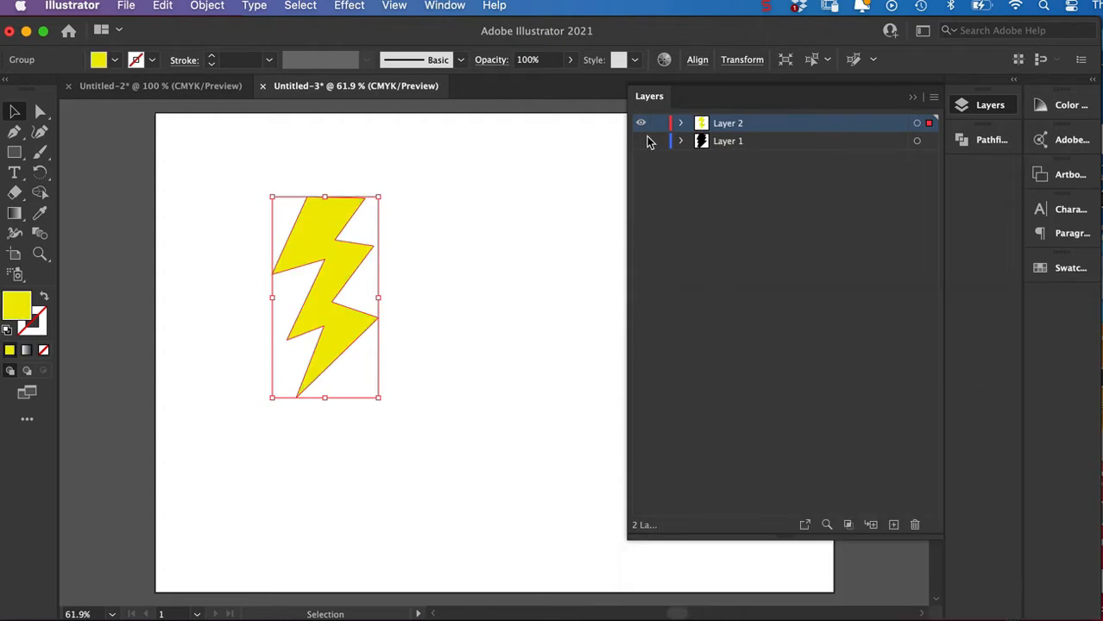
click(640, 140)
click(568, 289)
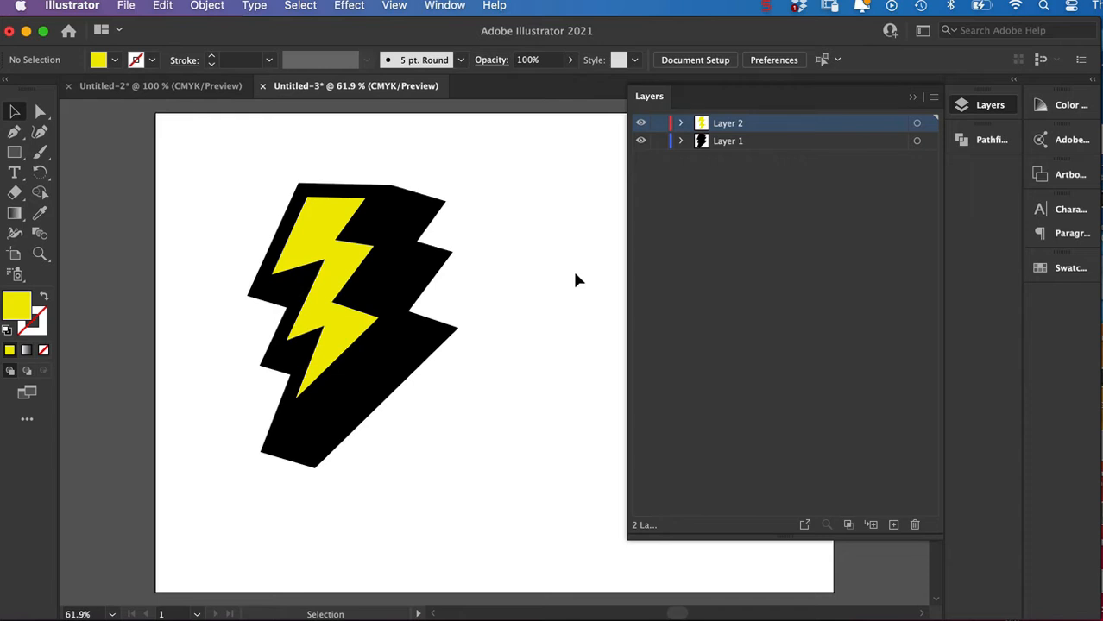
Select the yellow bolt together with its black extrusion, group them, and copy the group.
drag(221, 157, 478, 507)
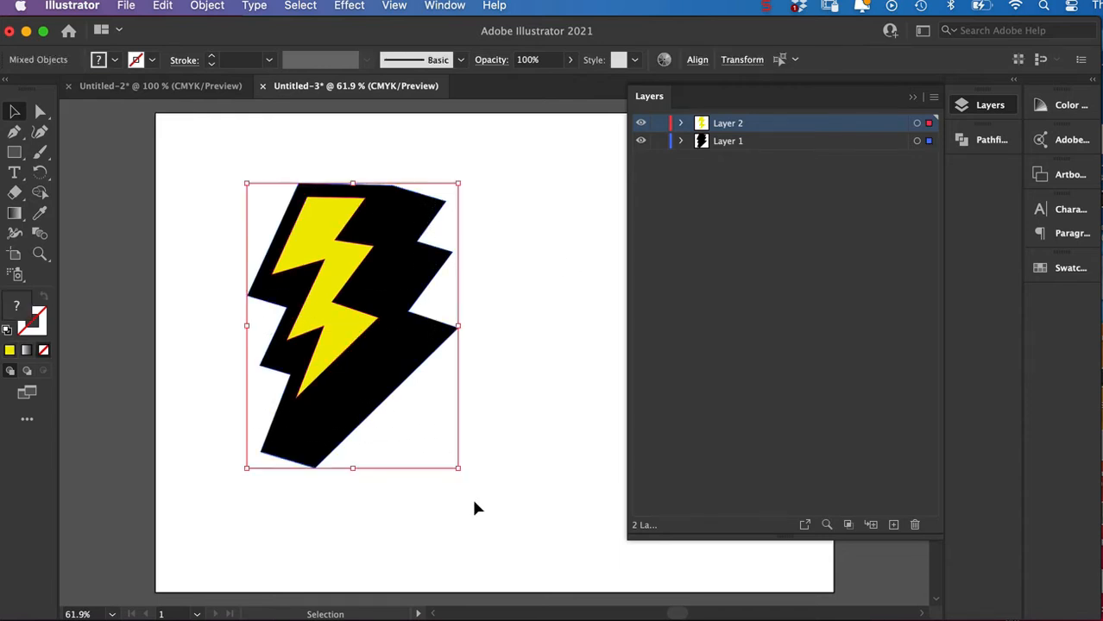
key(a)
key(super+g)
key(v)
key(a)
key(v)
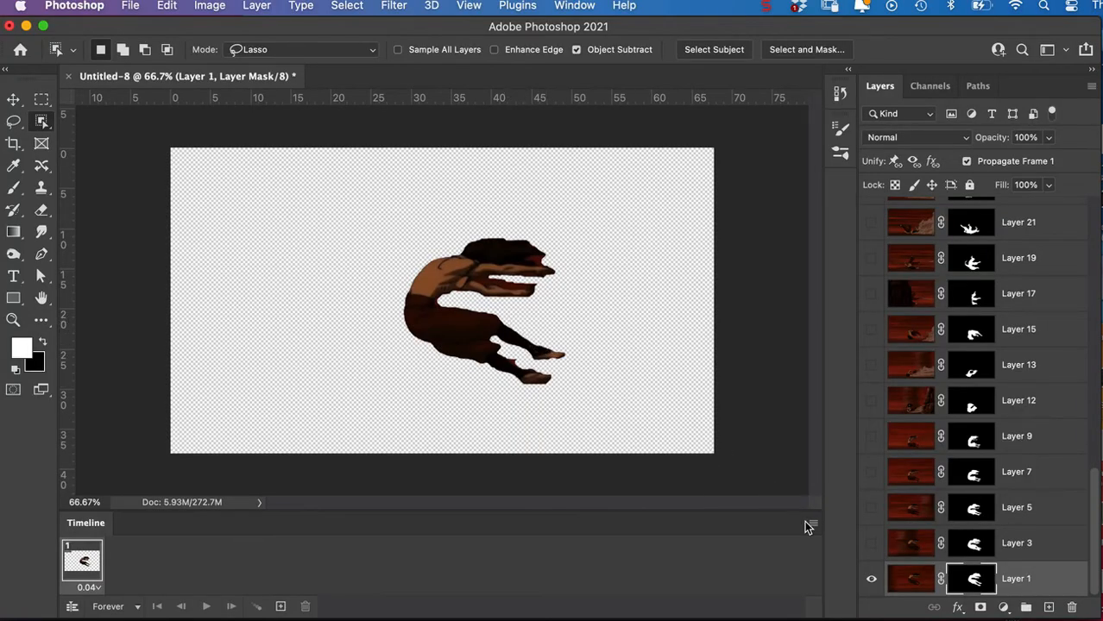
Switch to the Untitled-8 document in Photoshop and paste the lightning bolt as pixels above Layer 1.
key(super+v)
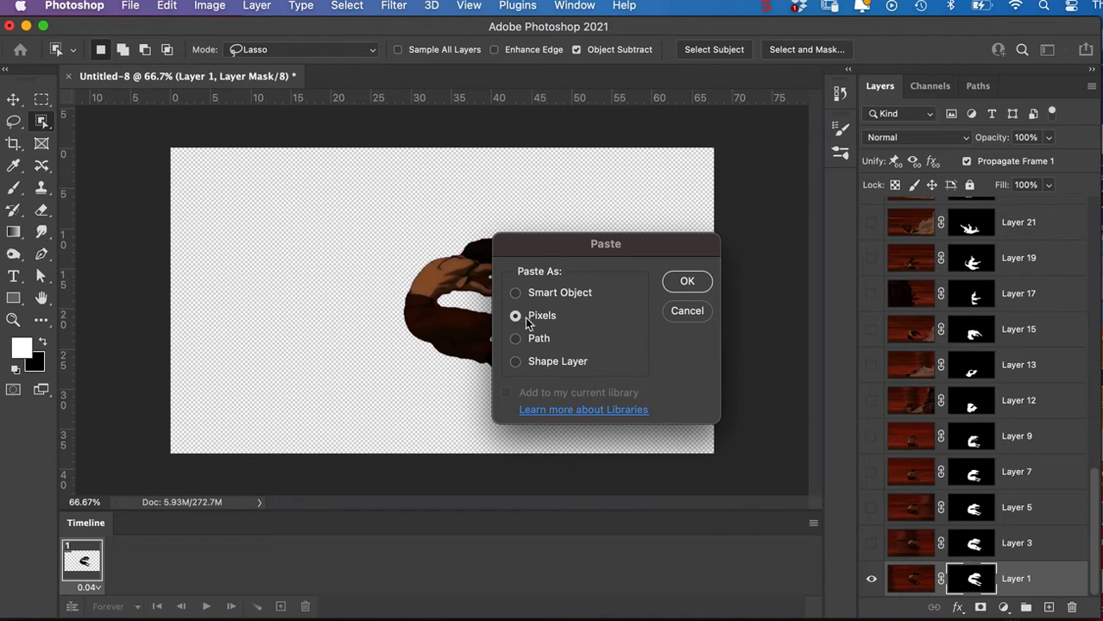
click(679, 290)
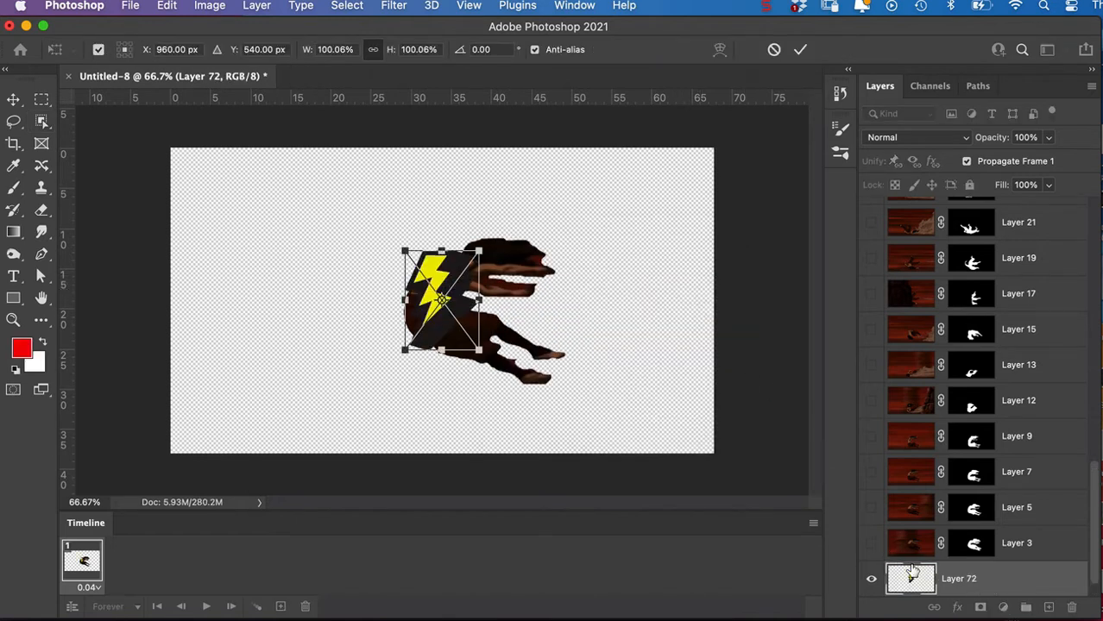
key(Return)
double_click(1086, 517)
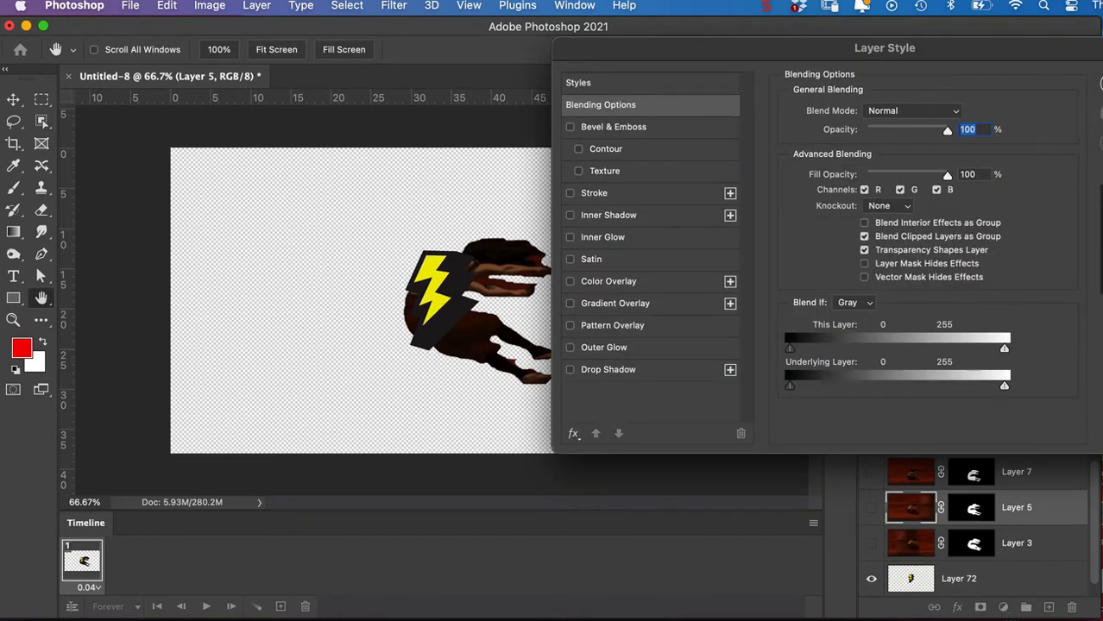
key(Escape)
Move the pasted bolt to the empty area right of the figure's hands and merge it into Layer 1, applying the layer mask.
scroll(1094, 511, down, 1)
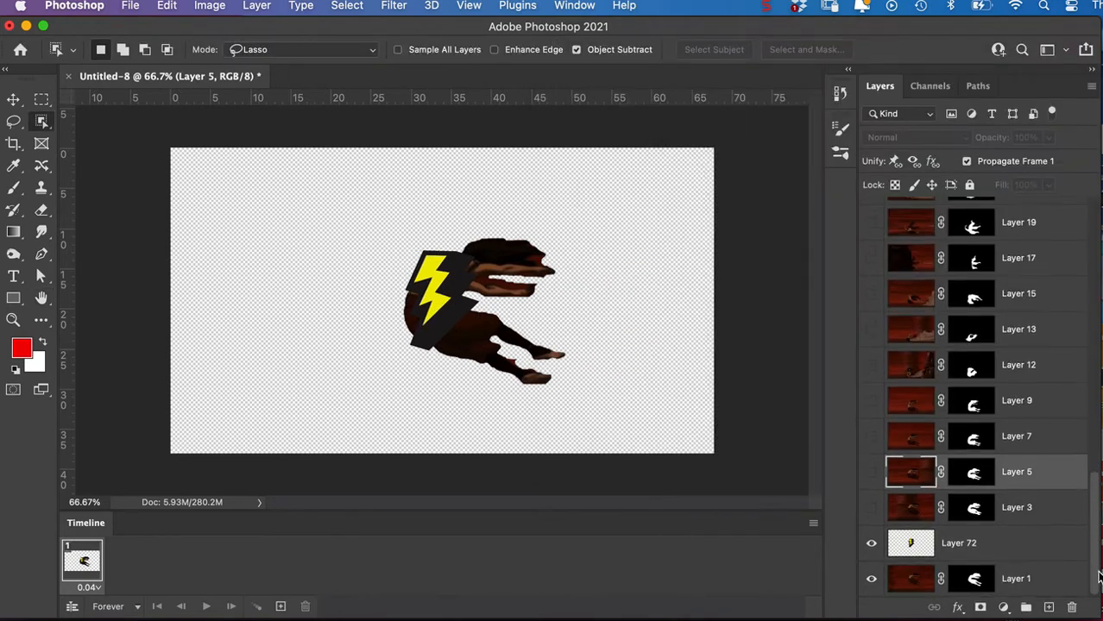
click(904, 541)
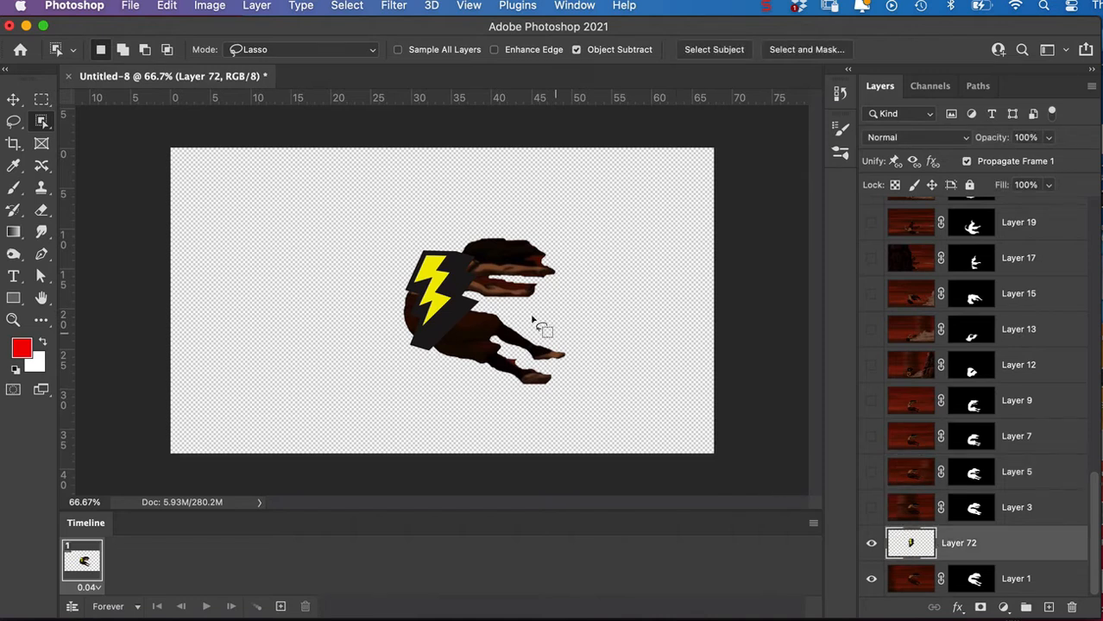
key(v)
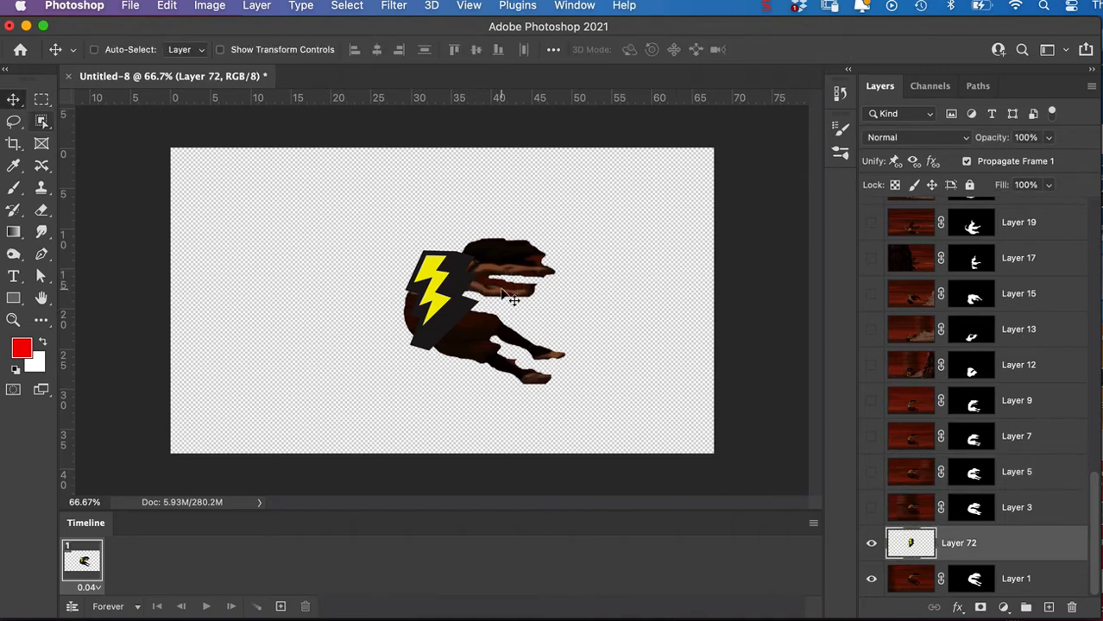
drag(455, 307, 633, 264)
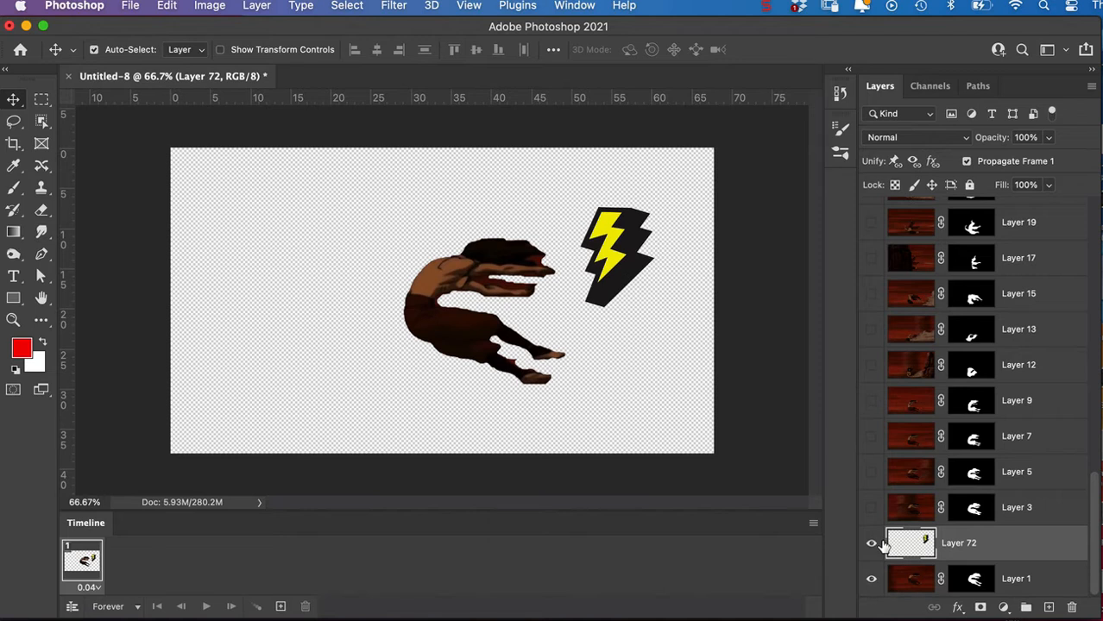
key(super+e)
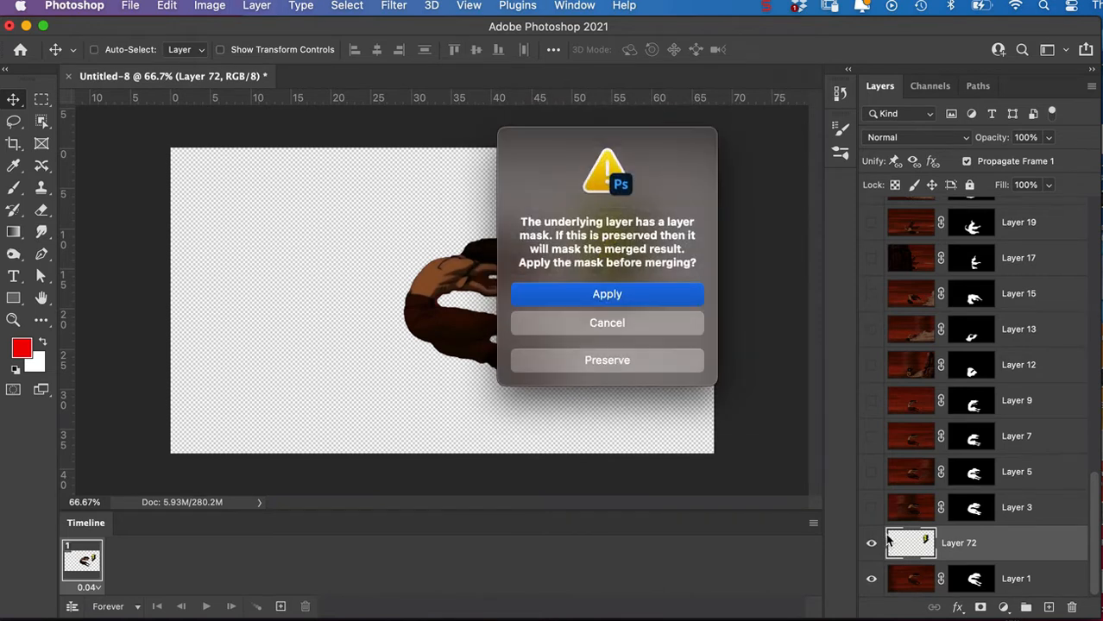
click(644, 296)
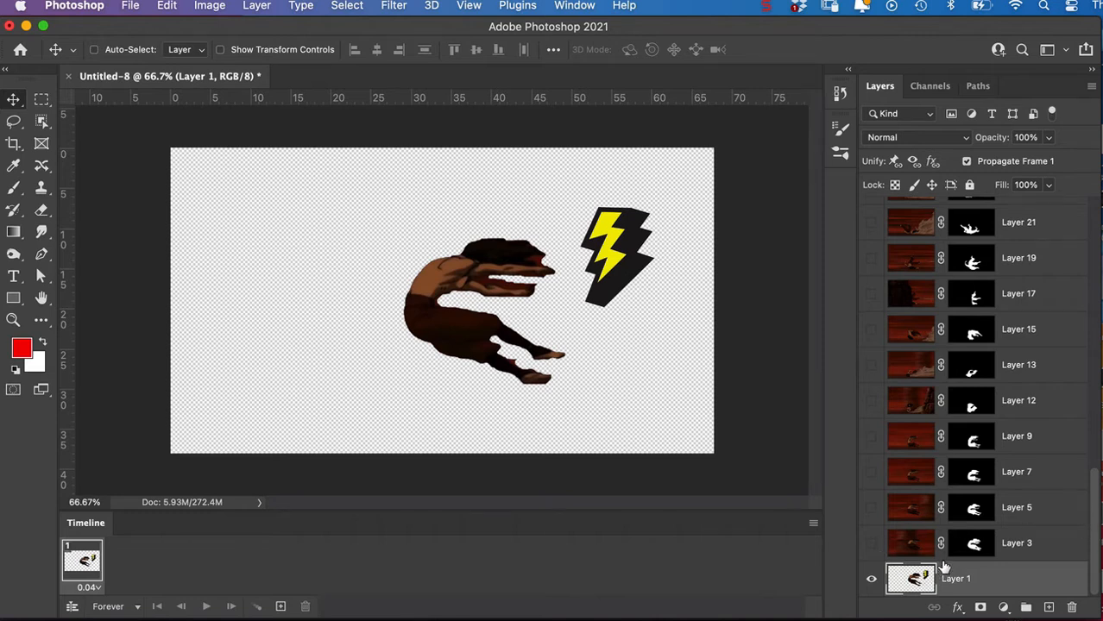
Show Layer 3, paste another bolt as pixels, and place it slightly right of the first bolt, rotated about 11.5°.
click(871, 544)
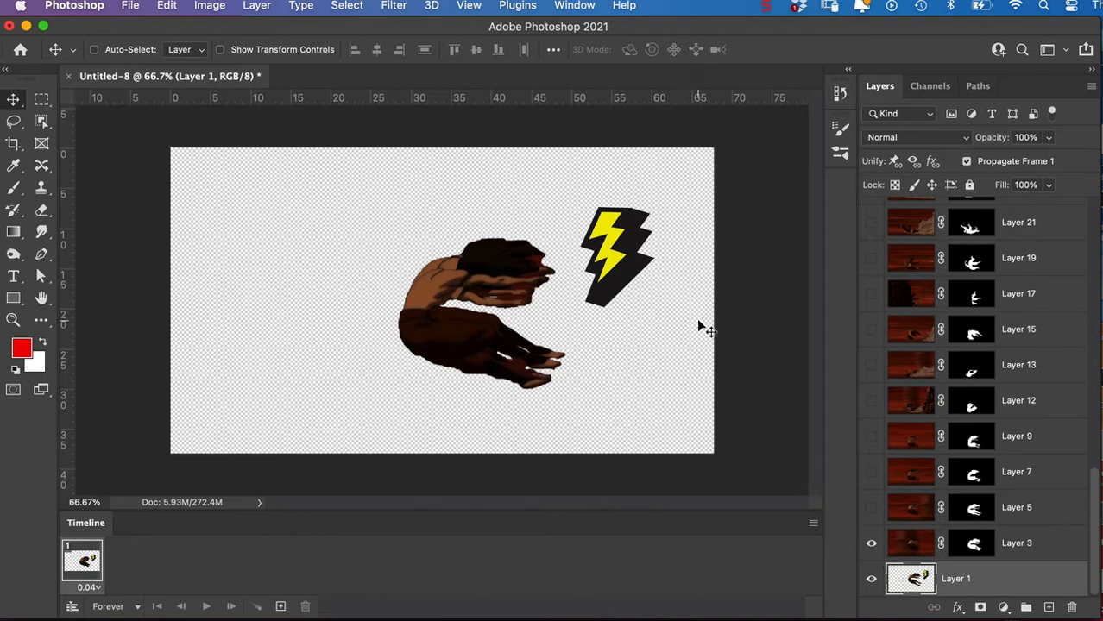
key(super+v)
click(686, 282)
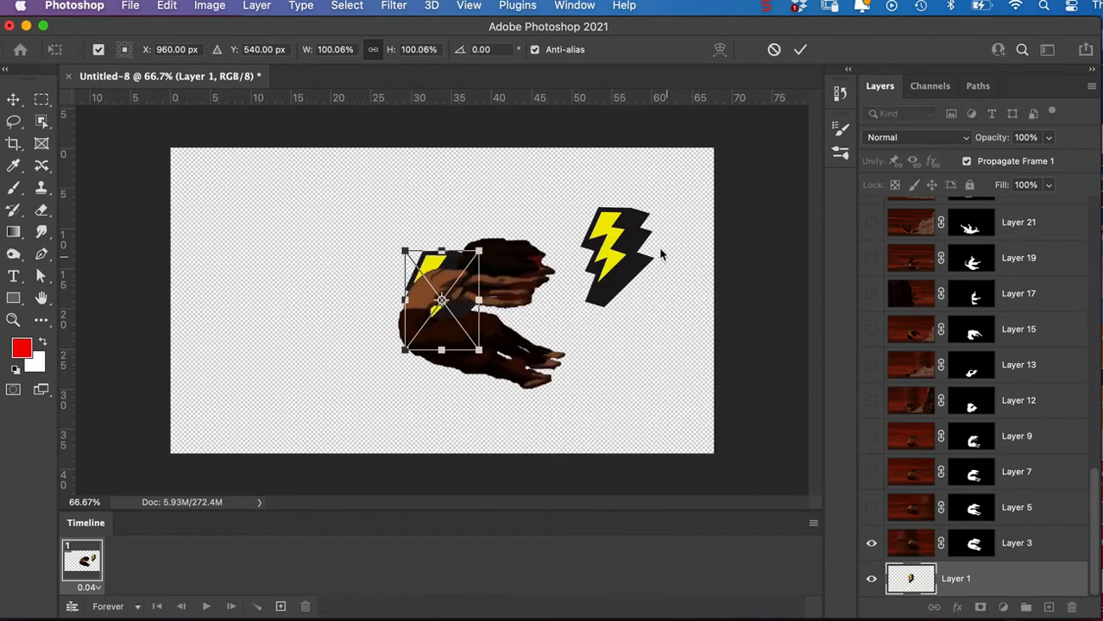
drag(465, 259, 692, 222)
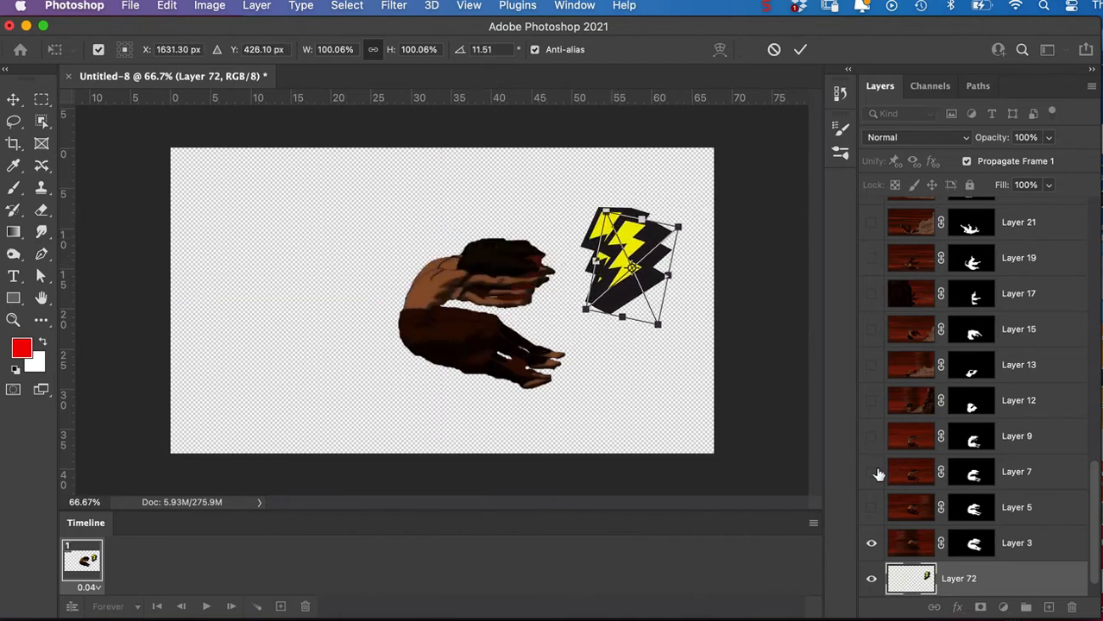
key(Return)
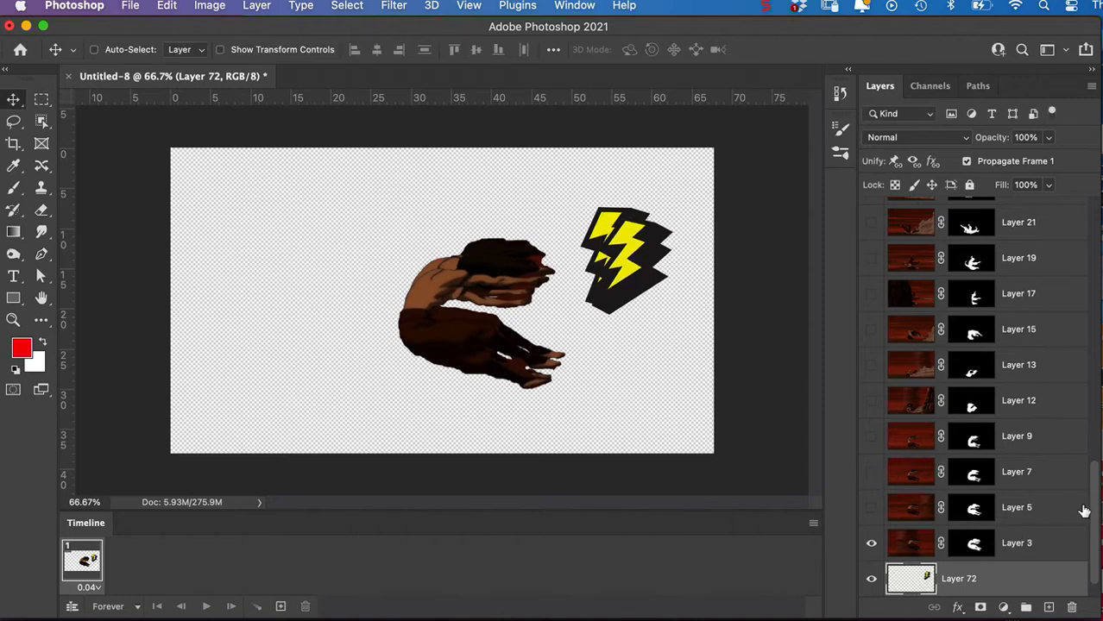
Place the rotated bolt's layer above Layer 3 and merge it into Layer 3, applying the layer mask.
key(super+e)
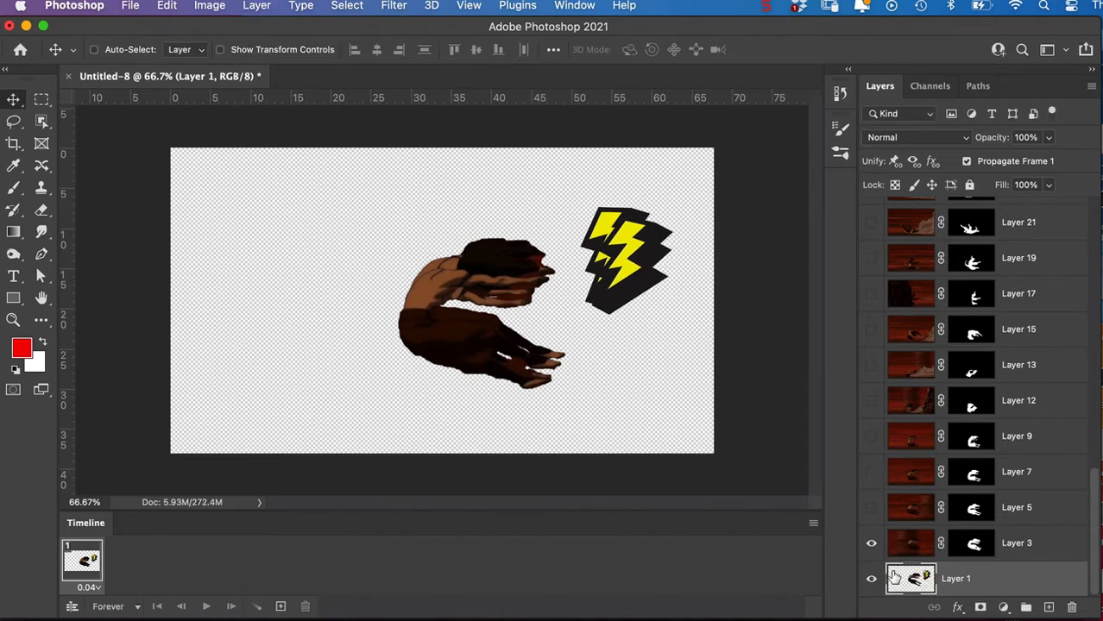
key(super+z)
scroll(1087, 537, down, 2)
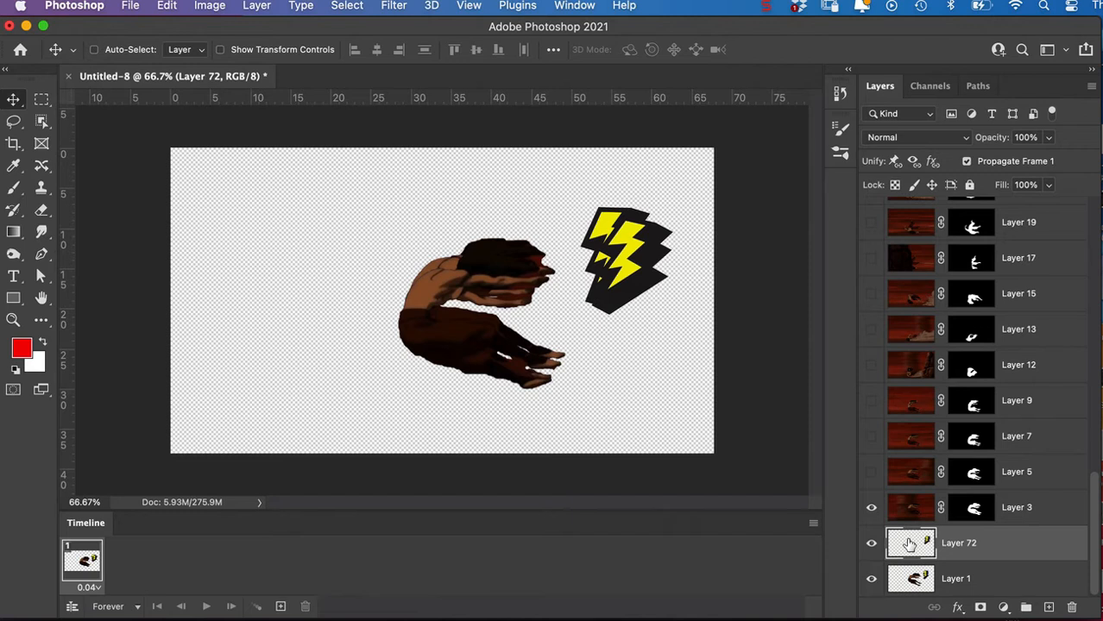
drag(911, 543, 912, 498)
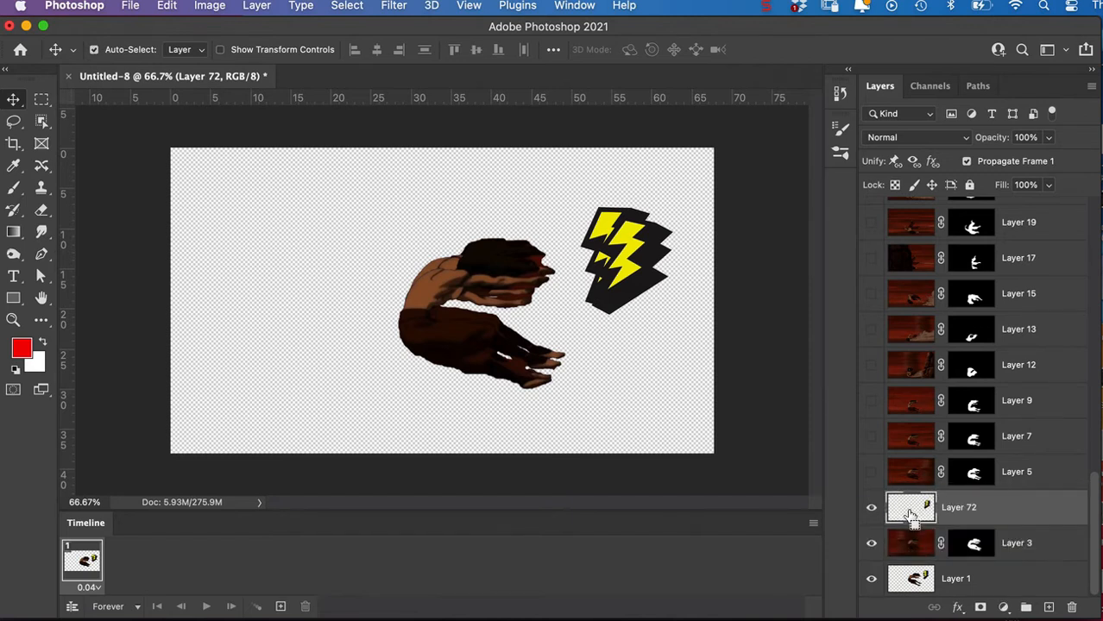
key(super+e)
click(665, 297)
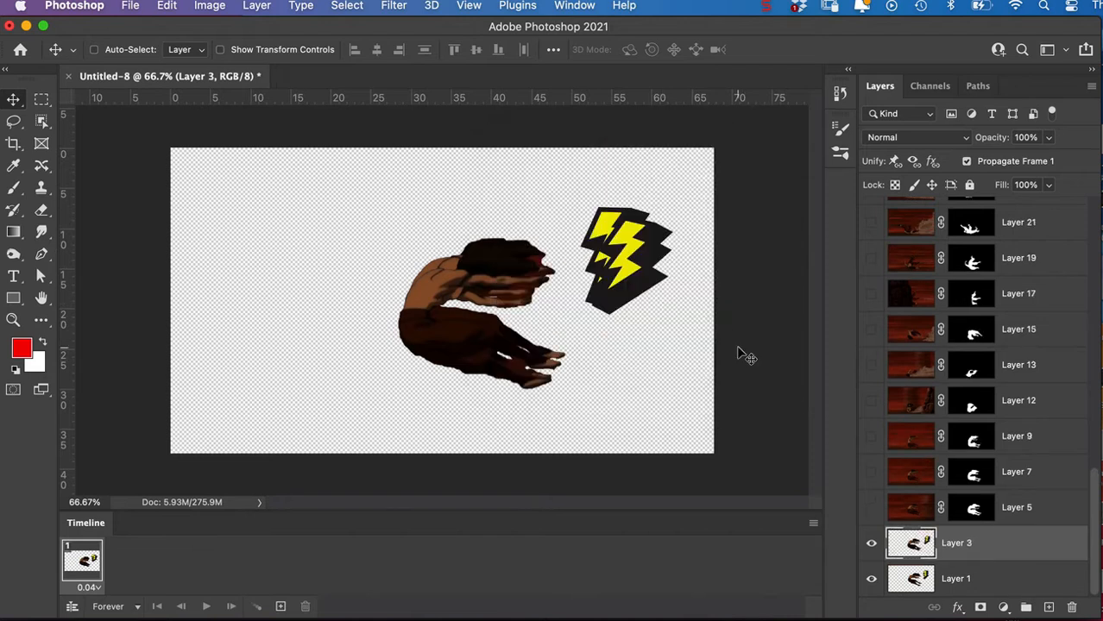
Toggle Layer 3's visibility repeatedly to compare its figure and bolt with those of Layer 1.
click(871, 546)
click(871, 546)
click(872, 545)
click(871, 546)
click(869, 548)
click(869, 547)
click(870, 547)
click(870, 547)
click(870, 546)
click(870, 546)
Hide Layer 1, then show and select Layer 5.
click(871, 579)
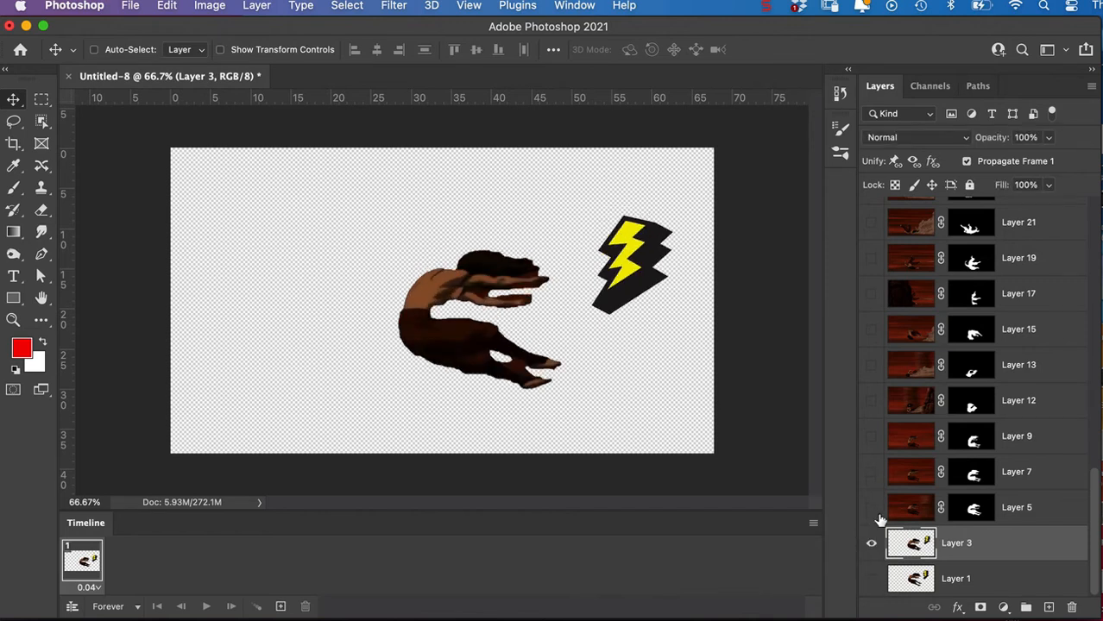
click(871, 508)
click(912, 512)
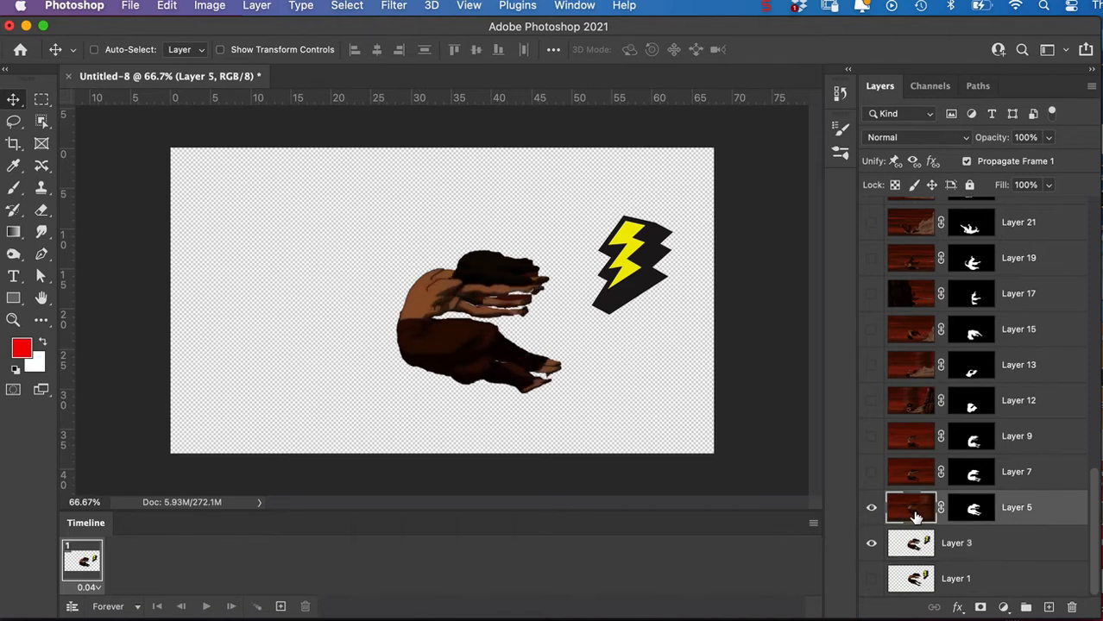
Paste a bolt as pixels above Layer 5, scale it to about 57%, and place it between the hands and the large bolt.
key(super+v)
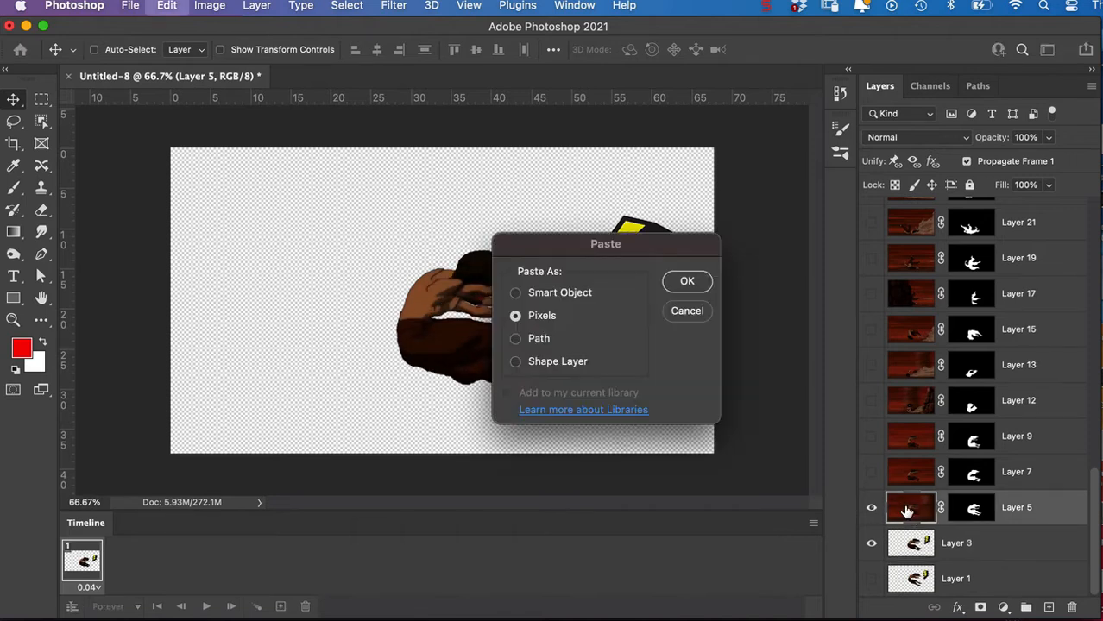
click(686, 283)
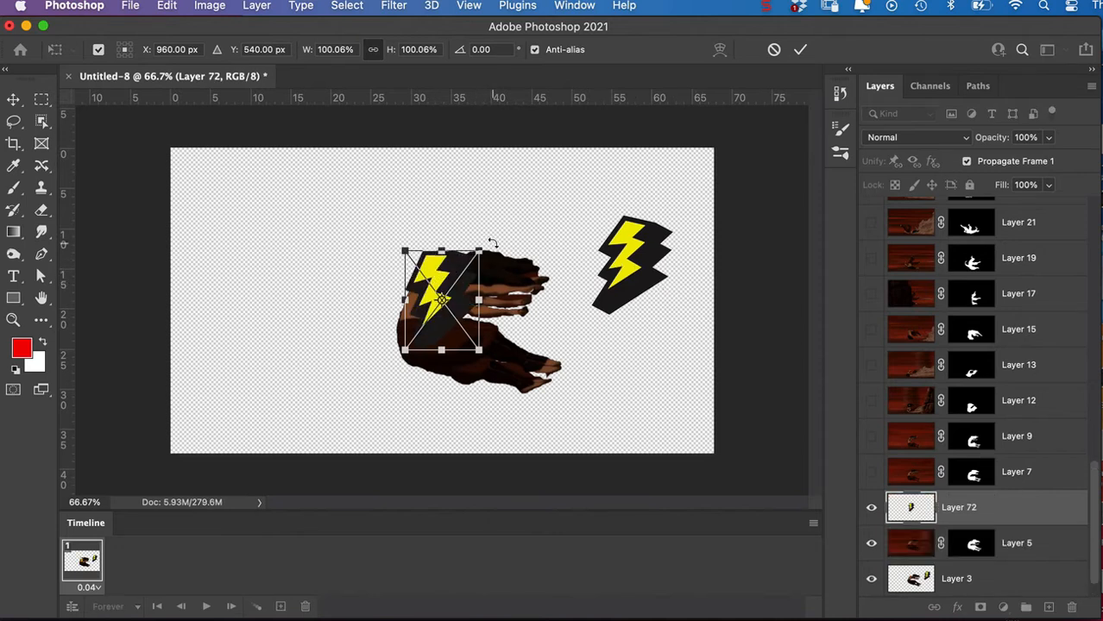
drag(480, 251, 570, 257)
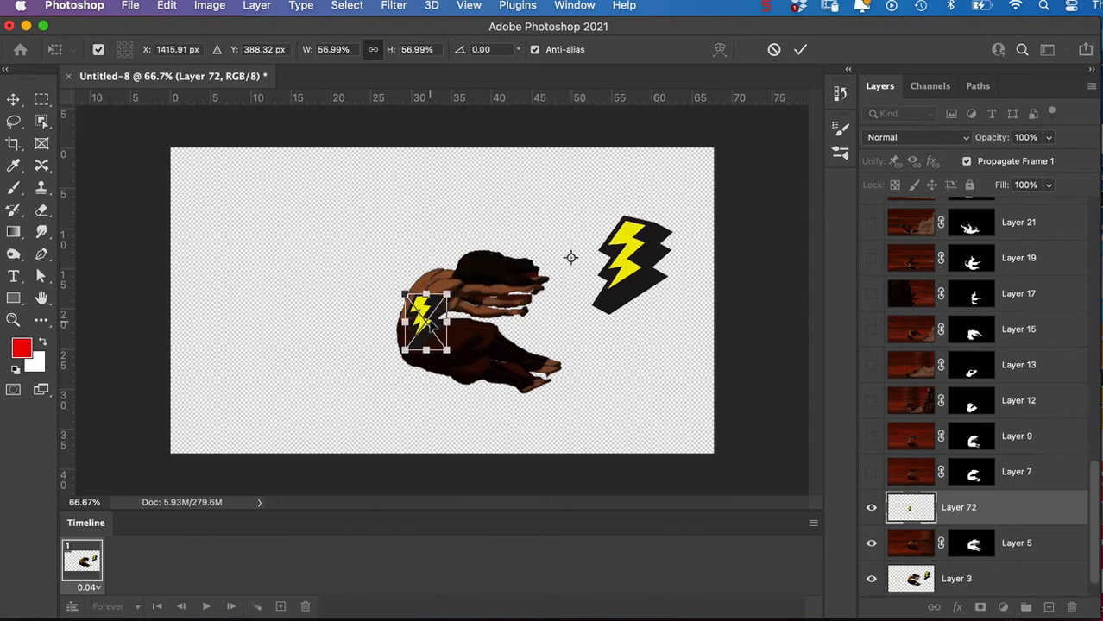
drag(429, 326, 570, 249)
key(Return)
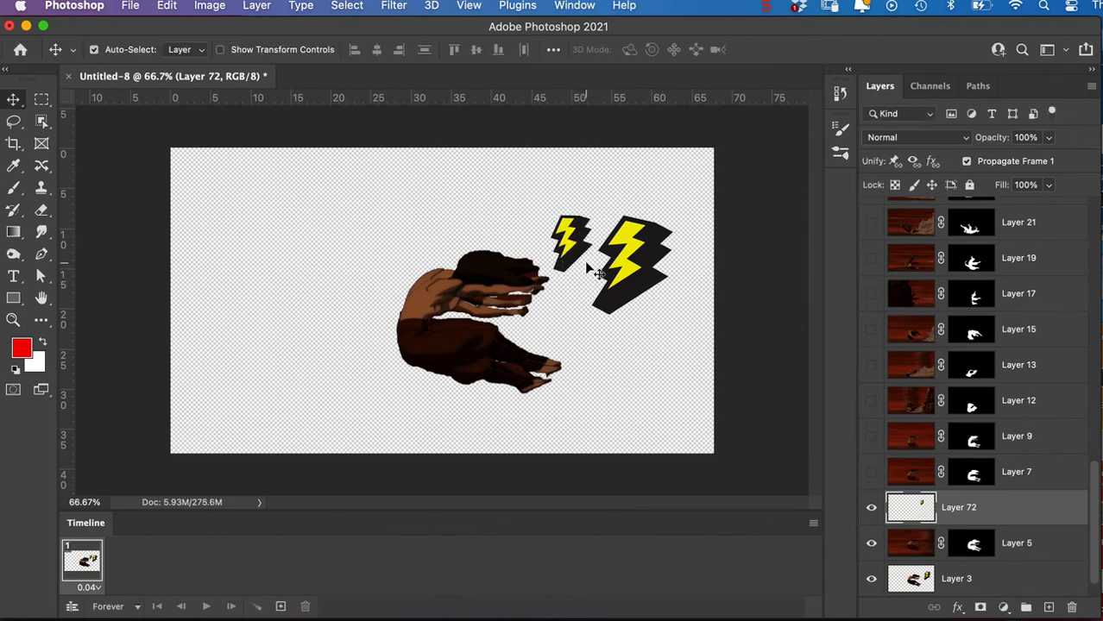
Duplicate the small bolt, place the copy directly below it, and rotate the copy about 46°.
key(super+j)
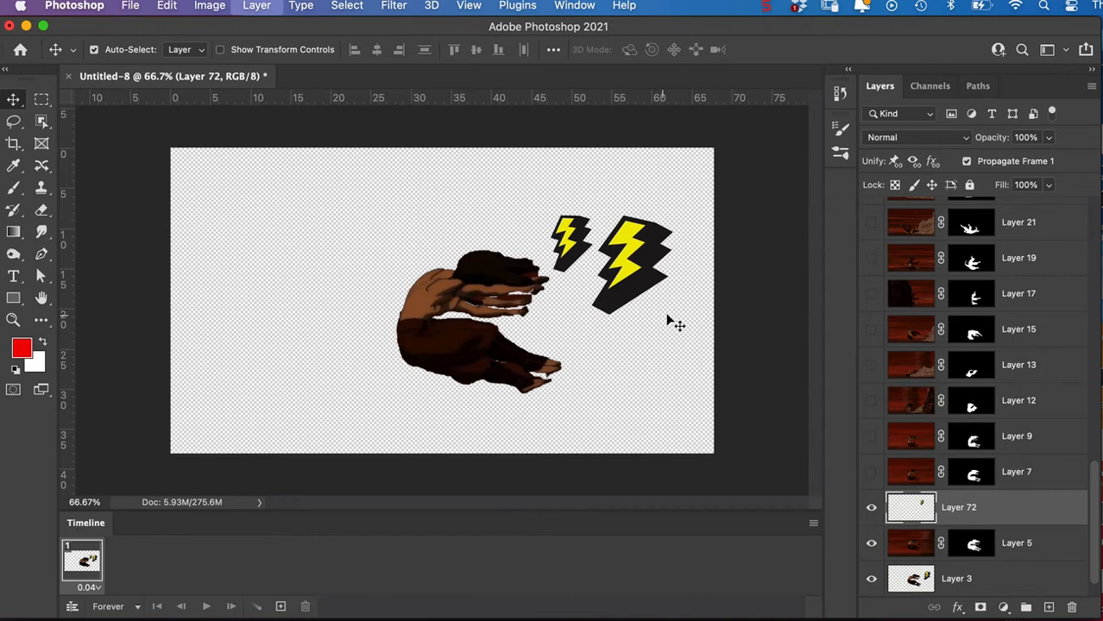
drag(573, 256, 573, 312)
key(super+t)
drag(597, 266, 615, 345)
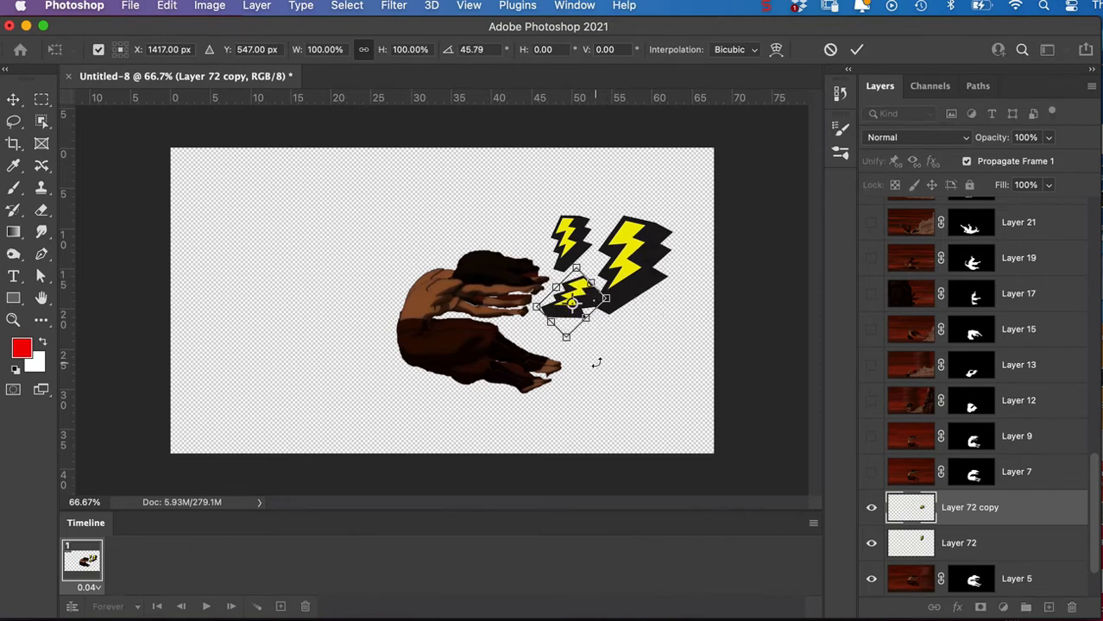
key(Return)
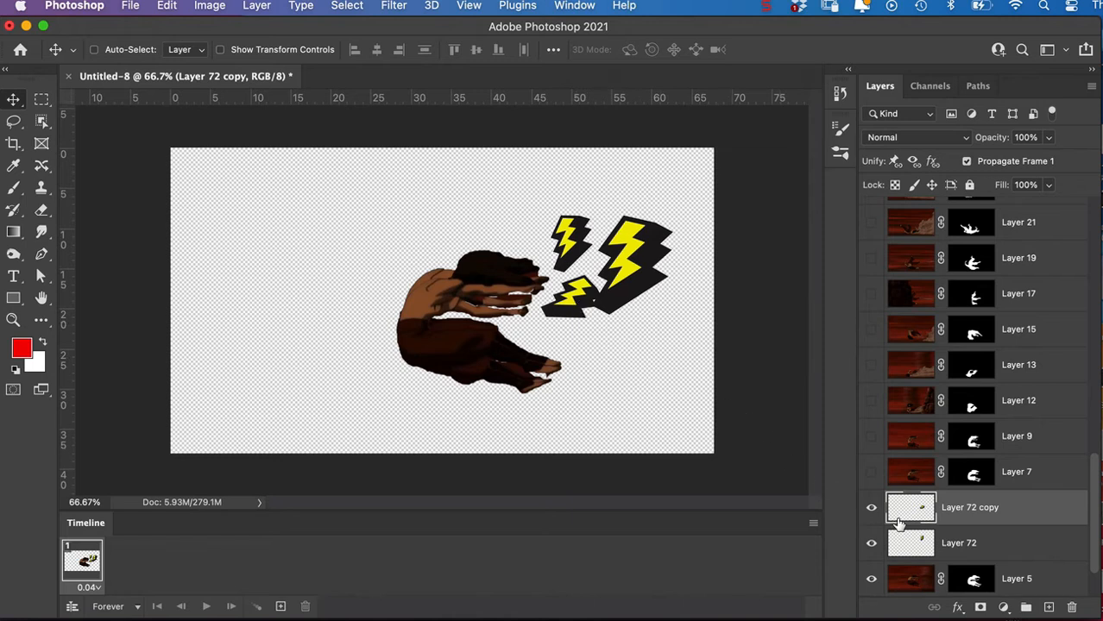
Paint loose black scribbles with the 70 px brush left of and above the figure on the duplicated bolt's layer.
click(15, 190)
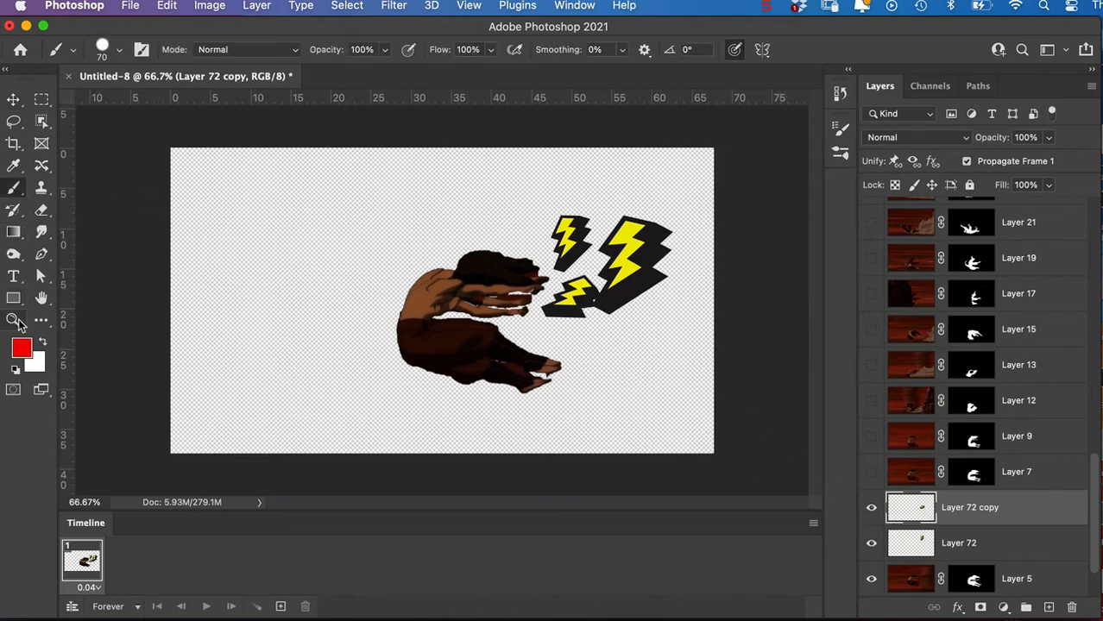
click(15, 369)
mouse_move(302, 211)
mouse_down()
mouse_move(269, 274)
mouse_move(295, 276)
mouse_move(318, 337)
mouse_move(318, 292)
mouse_move(338, 247)
mouse_move(434, 207)
mouse_move(425, 243)
mouse_up()
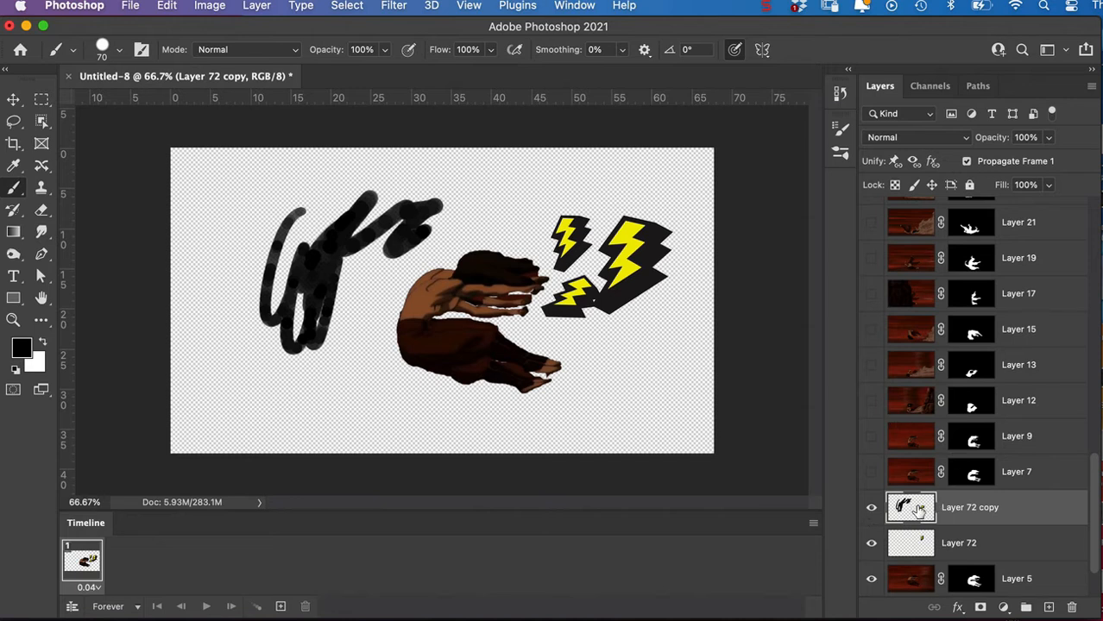
Merge both small bolt layers down into Layer 5, applying the layer mask.
key(super+e)
key(super+e)
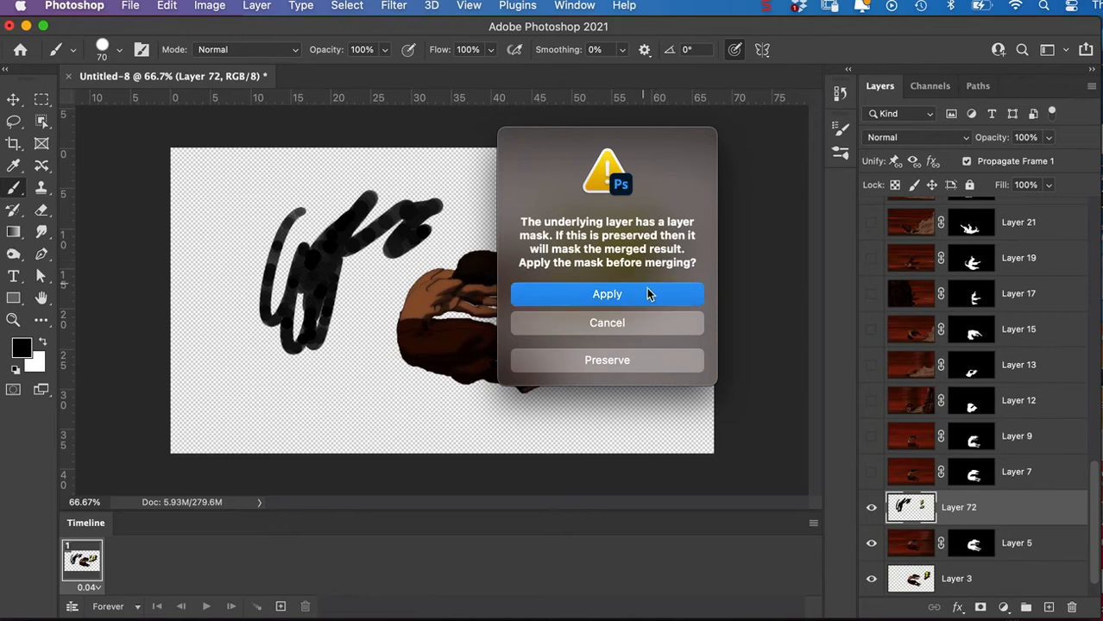
click(647, 294)
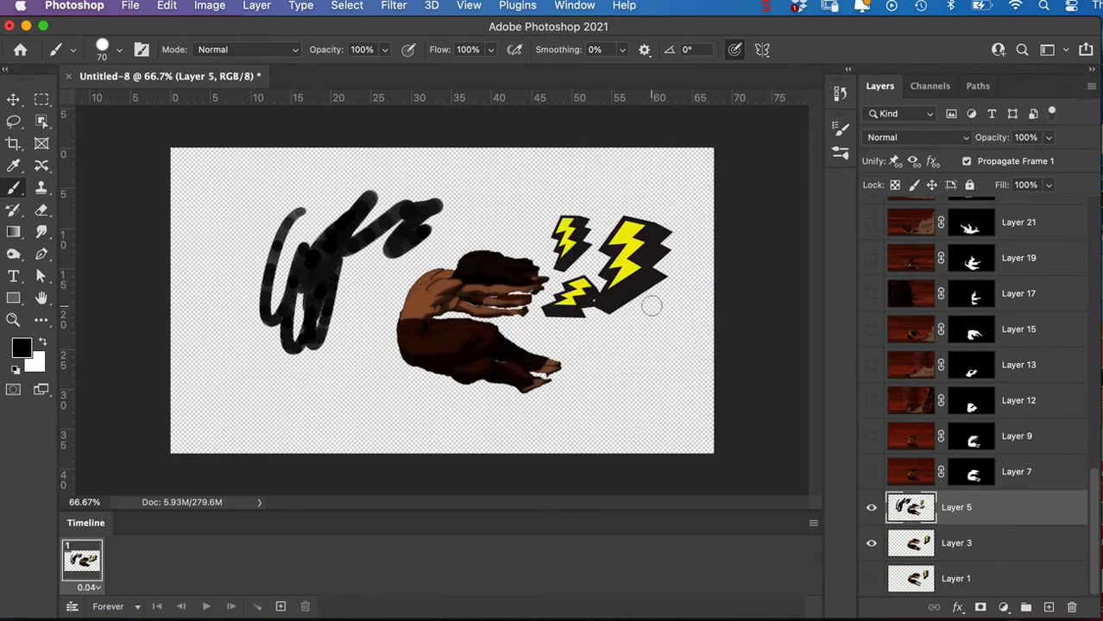
Toggle the visibility of Layer 3 and Layer 5 alternately to compare the two frames.
click(872, 545)
click(872, 510)
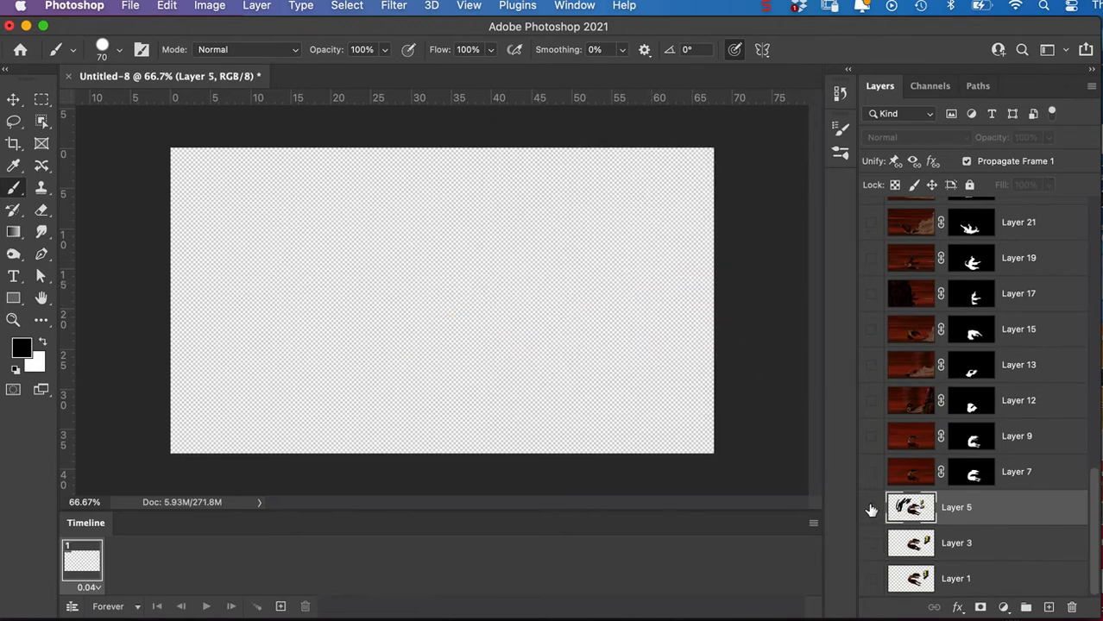
click(871, 509)
click(872, 544)
click(872, 509)
click(871, 509)
click(872, 511)
click(871, 511)
click(870, 511)
click(870, 513)
Hide Layer 3, then select and show Layer 7 above Layer 5.
click(871, 545)
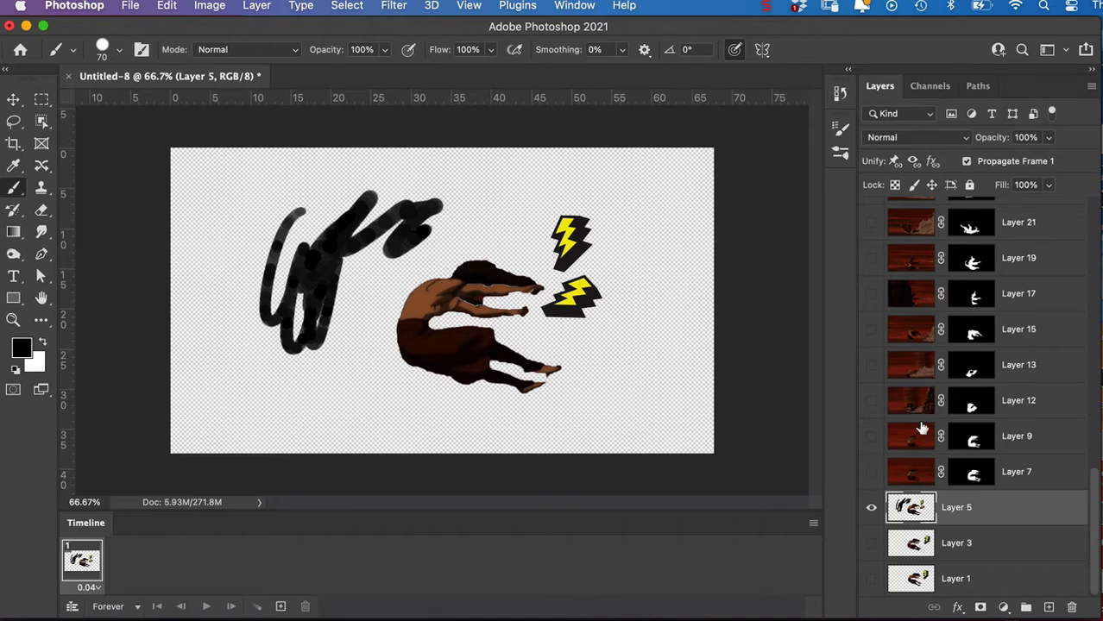
click(906, 482)
click(872, 474)
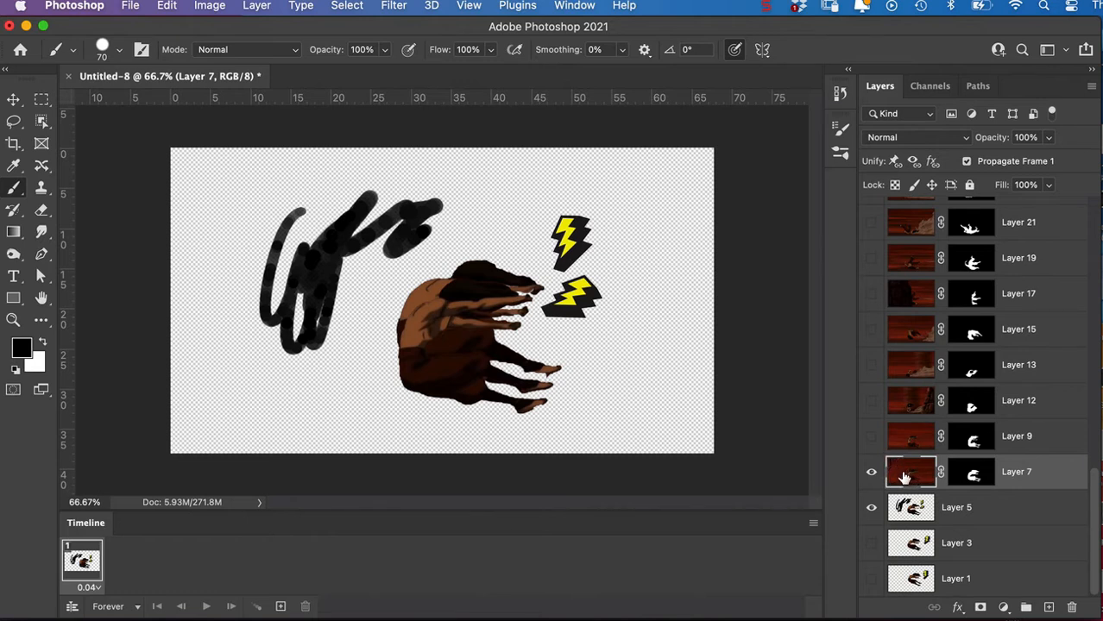
Add a new layer above Layer 7 and paint dense black scribbles with the 70 px brush to the left of the figure.
click(1045, 608)
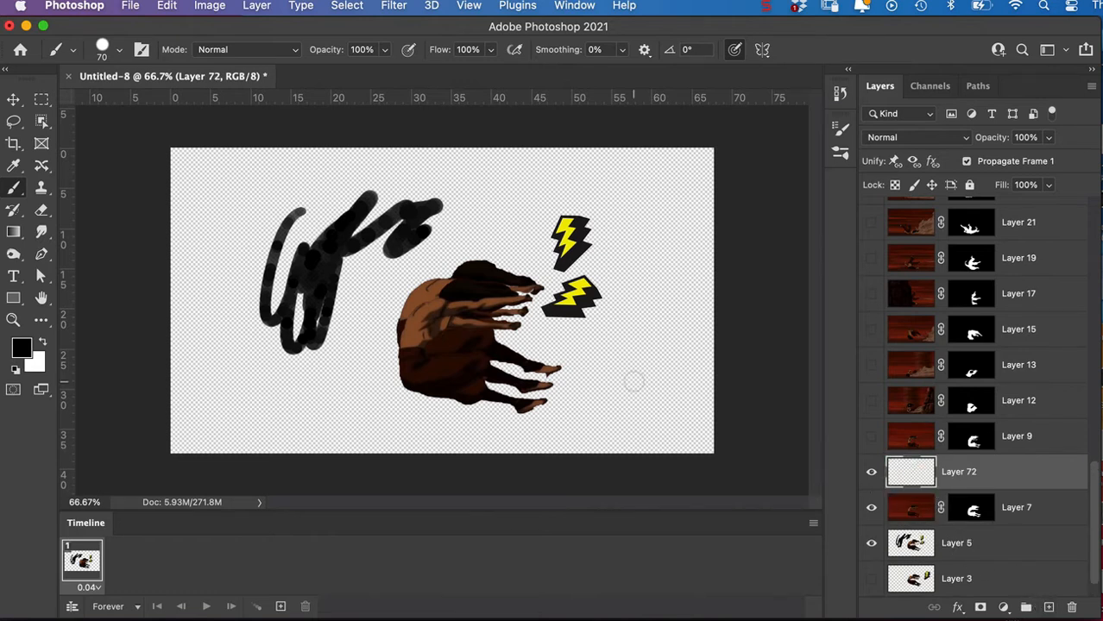
mouse_move(318, 215)
mouse_down()
mouse_move(280, 285)
mouse_move(384, 207)
mouse_move(392, 238)
mouse_up()
Merge the scribble layer down into Layer 7, applying the layer mask, and hide Layer 5.
key(super+e)
click(677, 296)
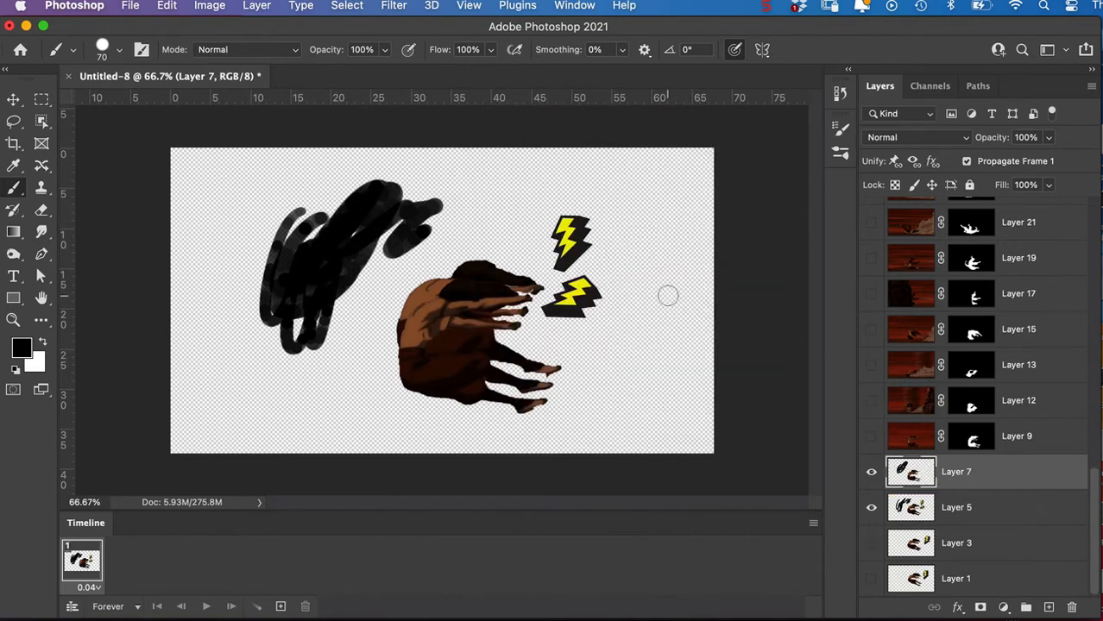
click(873, 516)
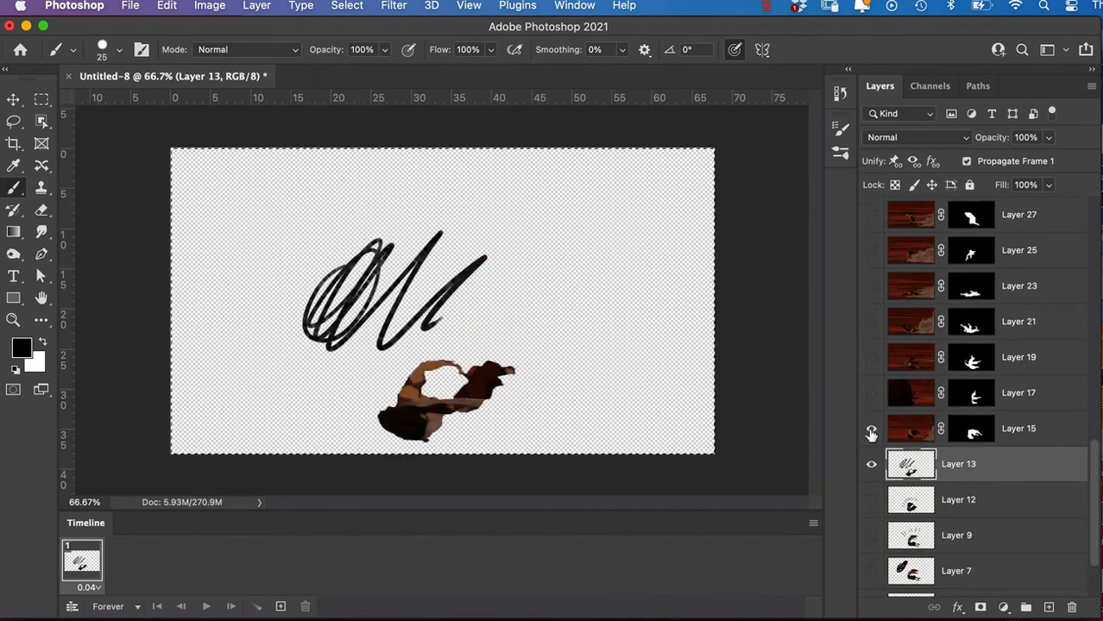
Paint 25 px black scribbles above the figure on a new unselected layer above Layer 15, and merge it into Layer 15, applying the mask.
super+click(1048, 609)
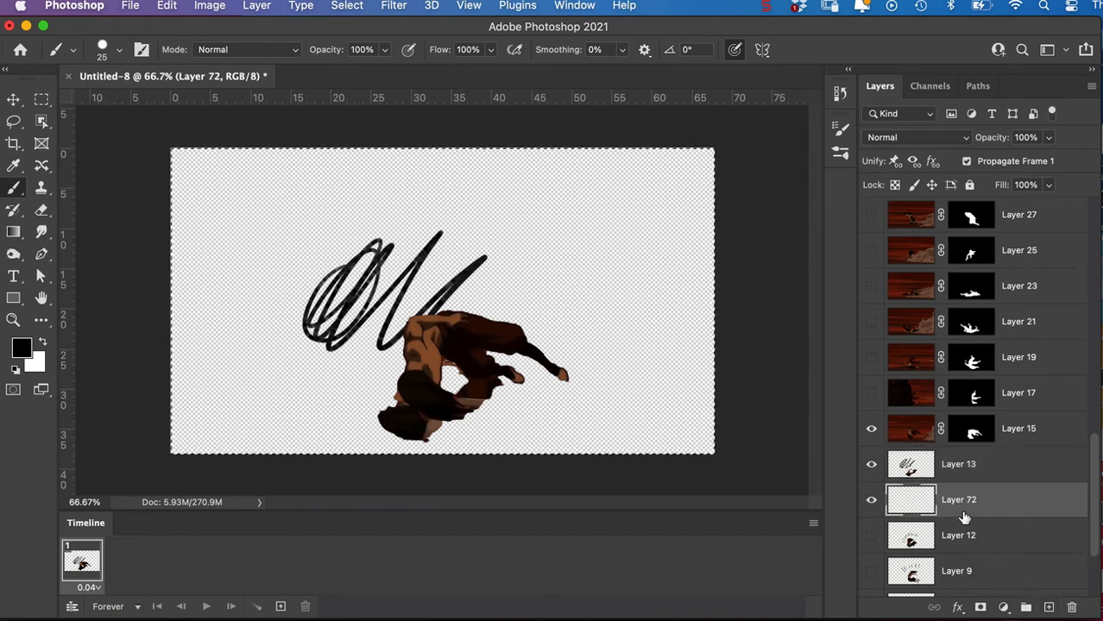
drag(911, 473, 917, 444)
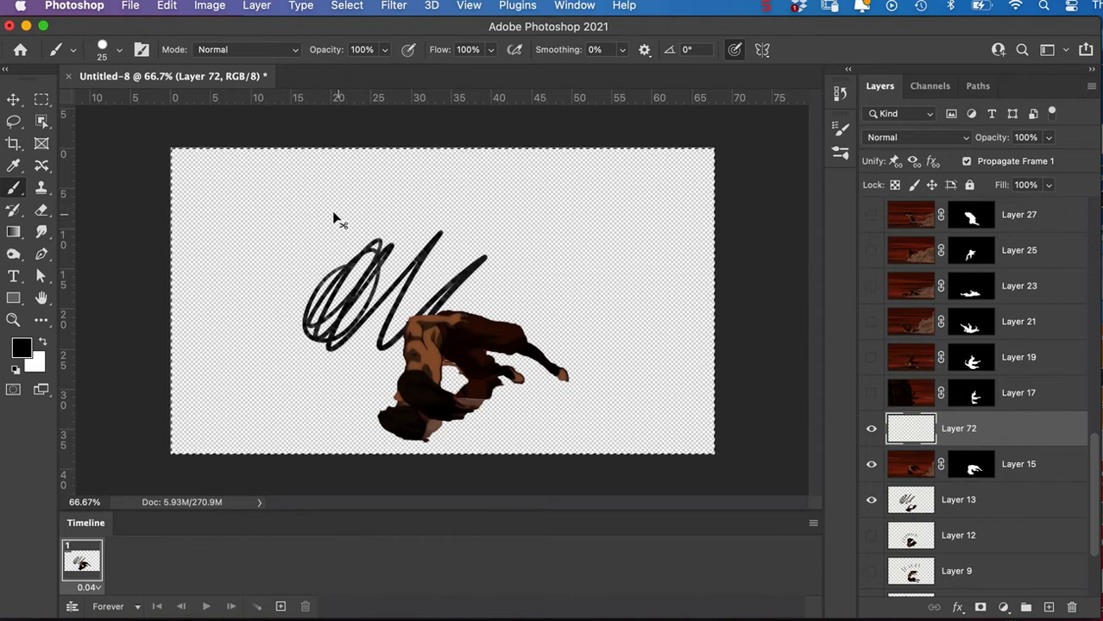
key(super+d)
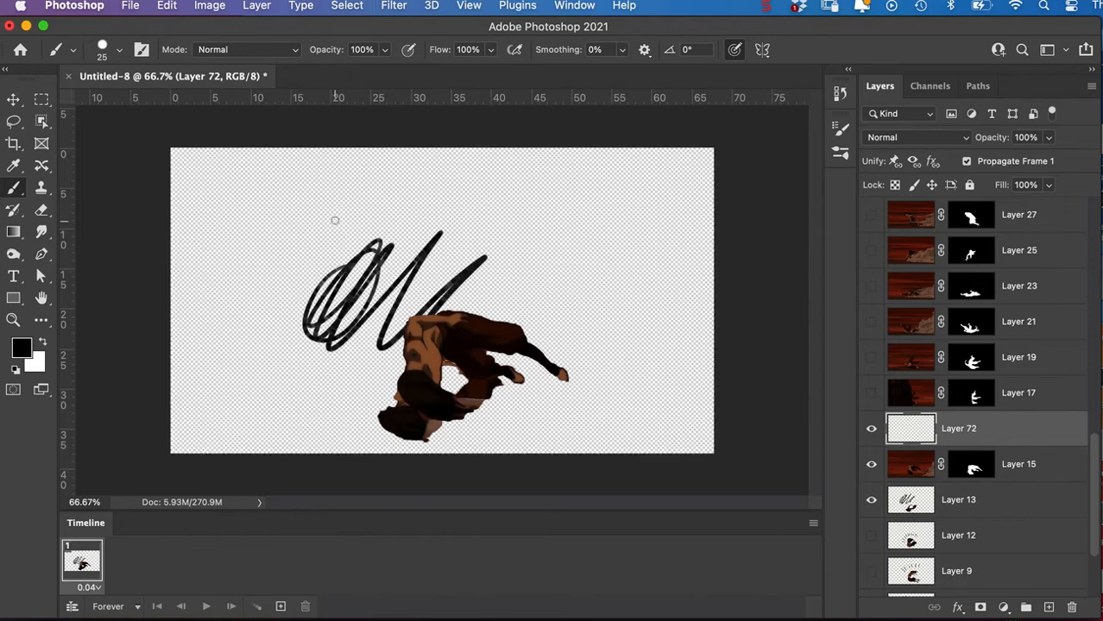
mouse_move(322, 245)
mouse_down()
mouse_move(340, 307)
mouse_move(392, 259)
mouse_move(449, 251)
mouse_move(336, 352)
mouse_up()
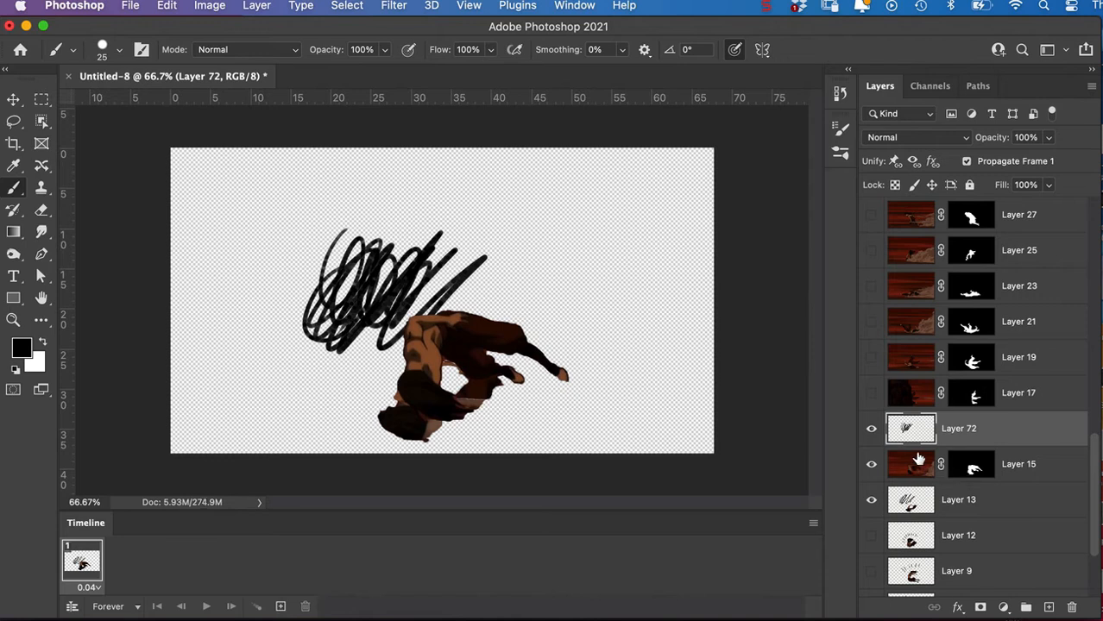
key(super+e)
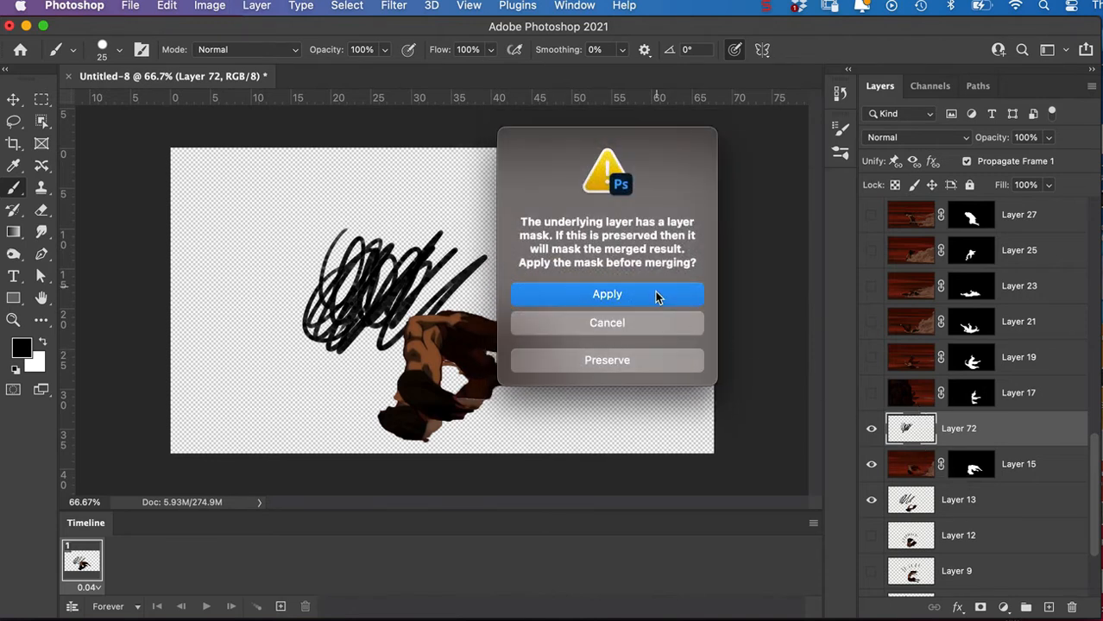
click(660, 294)
Show and select Layer 17, and hide Layer 15 and Layer 13.
click(871, 394)
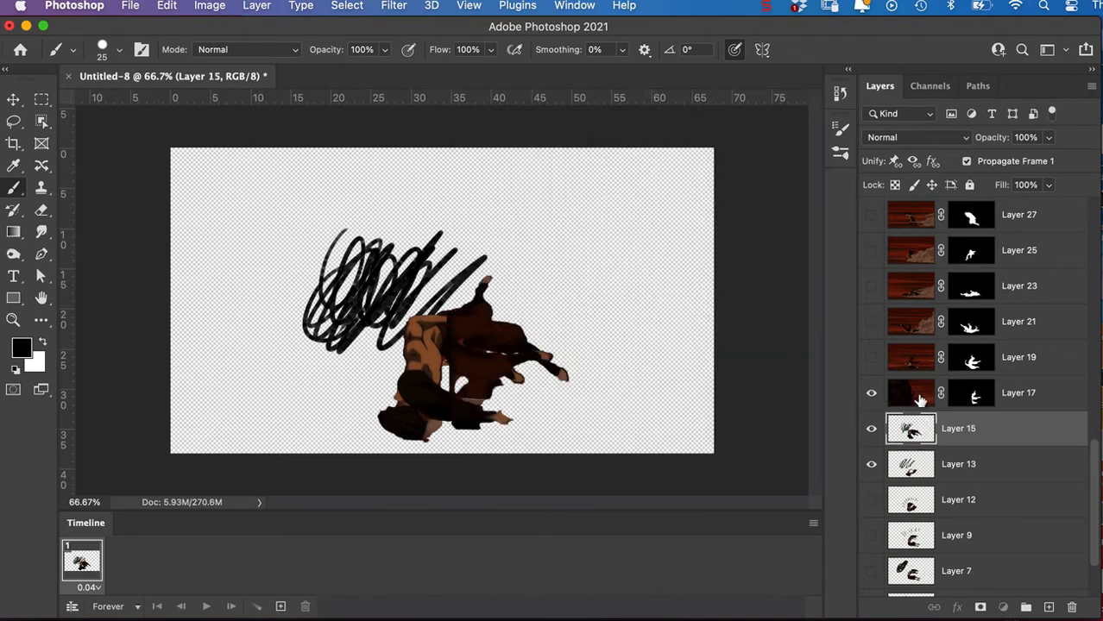
click(921, 397)
drag(871, 430, 872, 467)
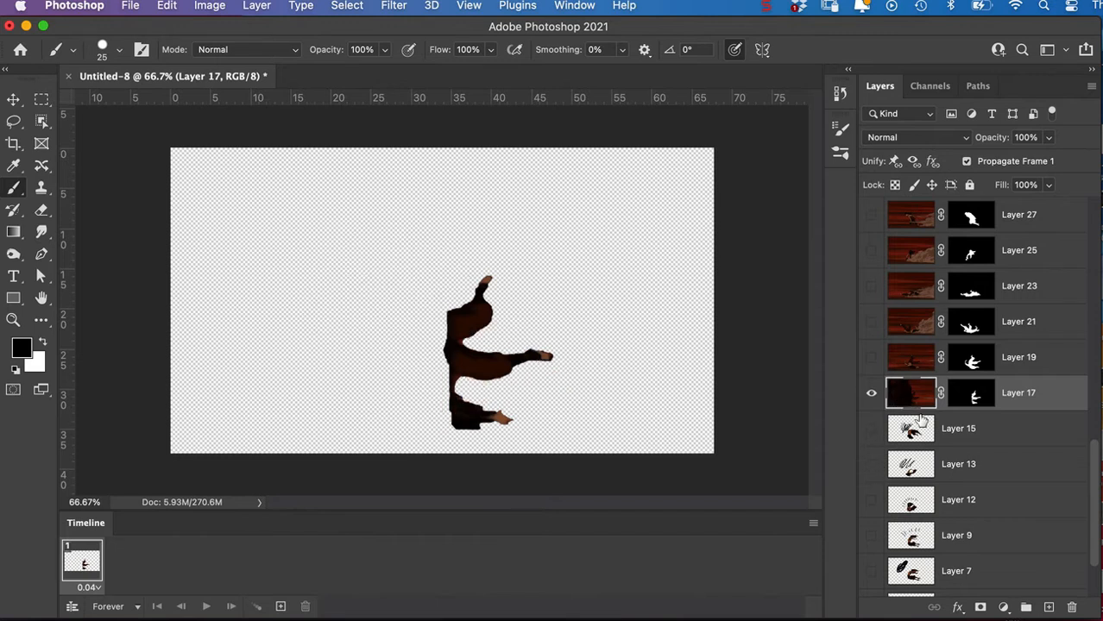
Paint thin wavy smoke-like outlines right of the figure on a new layer above Layer 17, and merge it into Layer 17, applying the mask.
click(1047, 607)
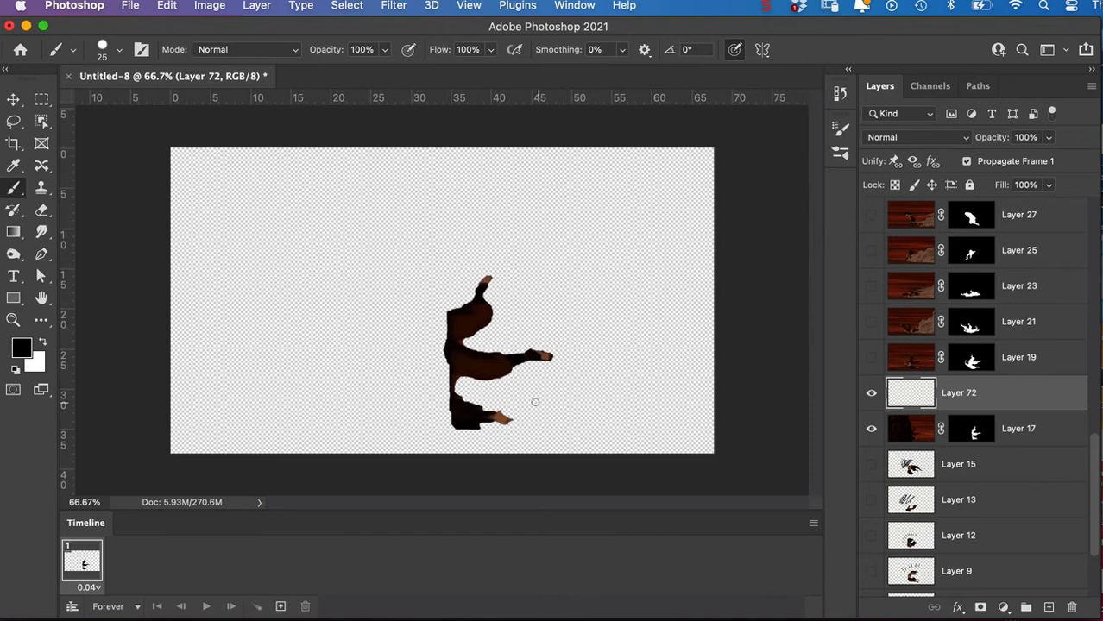
mouse_move(538, 398)
mouse_down()
mouse_move(579, 337)
mouse_move(528, 307)
mouse_move(513, 280)
mouse_move(519, 257)
mouse_move(486, 217)
mouse_move(542, 181)
mouse_up()
mouse_move(552, 409)
mouse_down()
mouse_move(578, 371)
mouse_move(631, 341)
mouse_move(649, 302)
mouse_move(625, 237)
mouse_move(641, 205)
mouse_up()
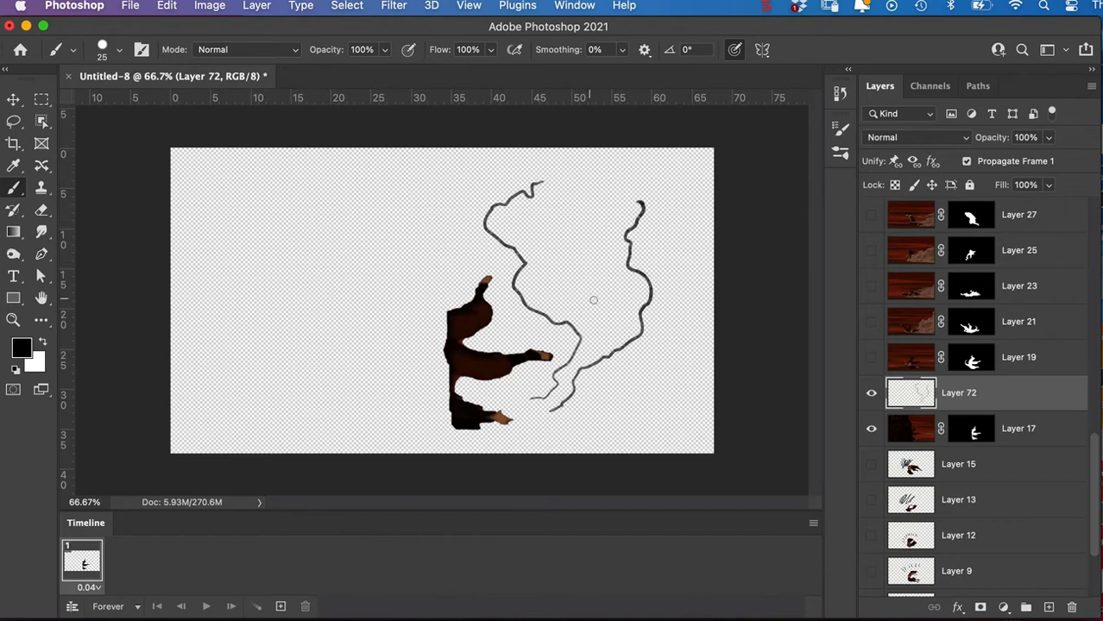
mouse_move(589, 277)
mouse_down()
mouse_move(596, 238)
mouse_move(544, 226)
mouse_move(540, 282)
mouse_up()
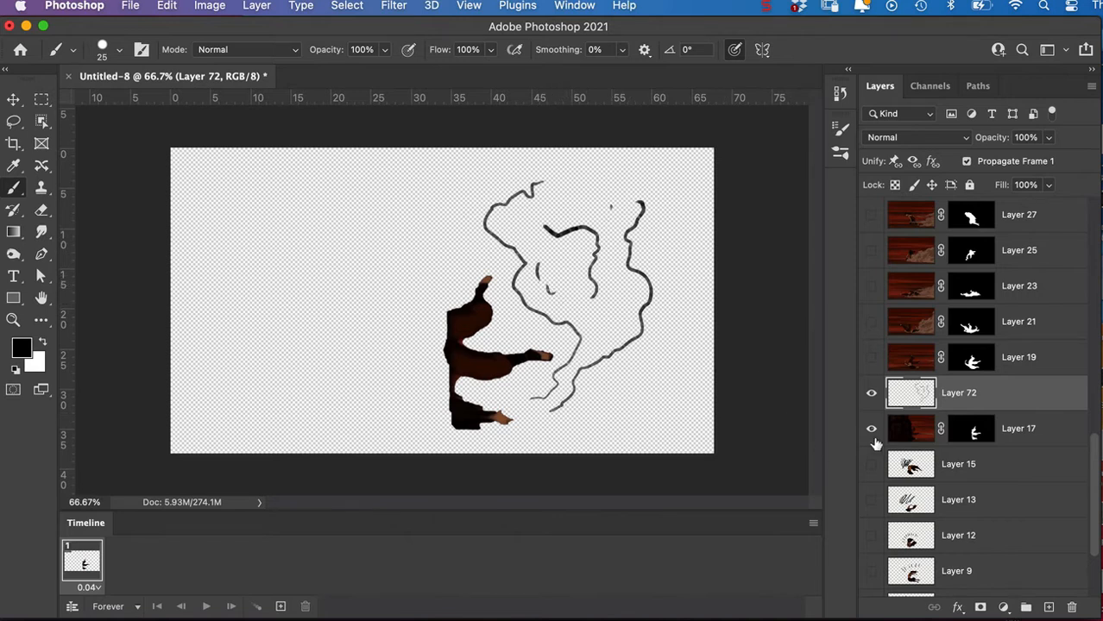
key(super+e)
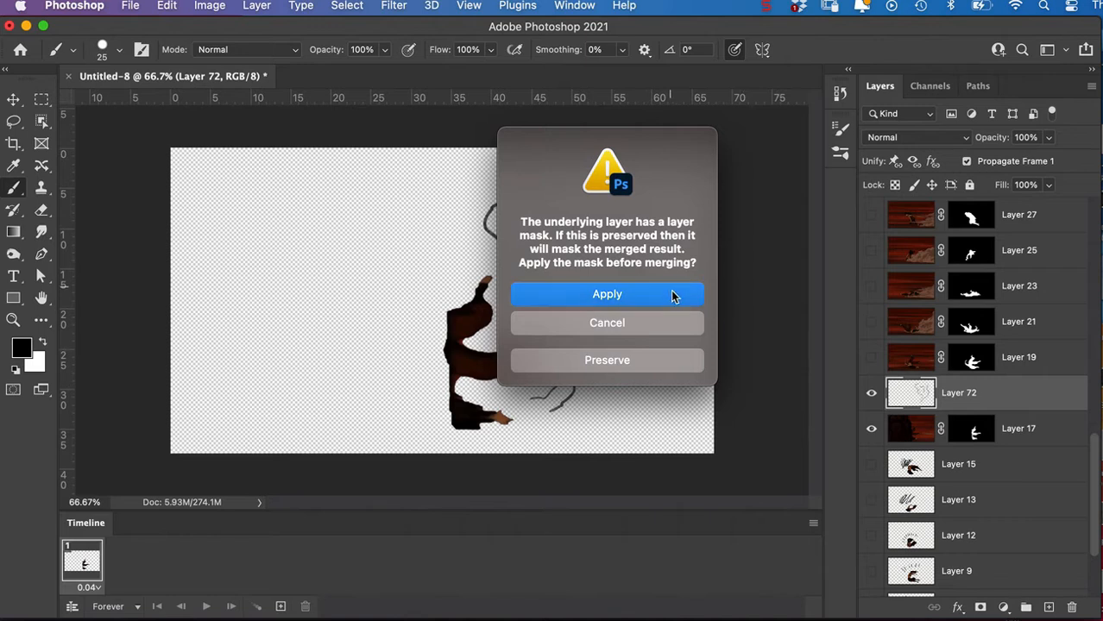
click(672, 296)
Show Layer 19 with a new empty layer above it, and toggle Layer 17's visibility to compare its wavy lines.
click(870, 357)
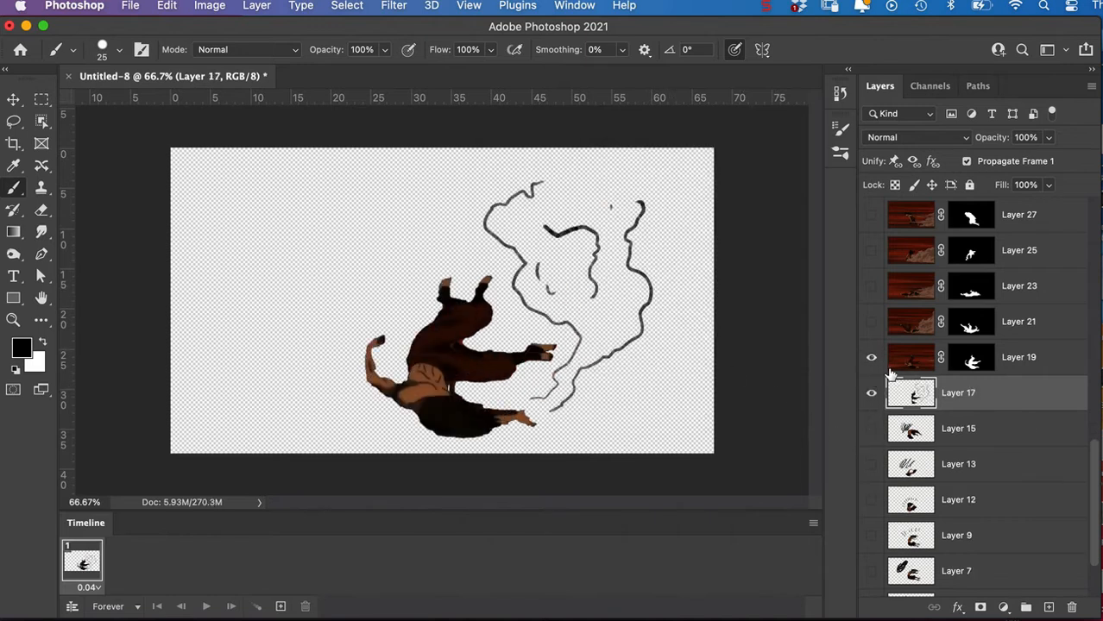
click(904, 364)
click(1049, 608)
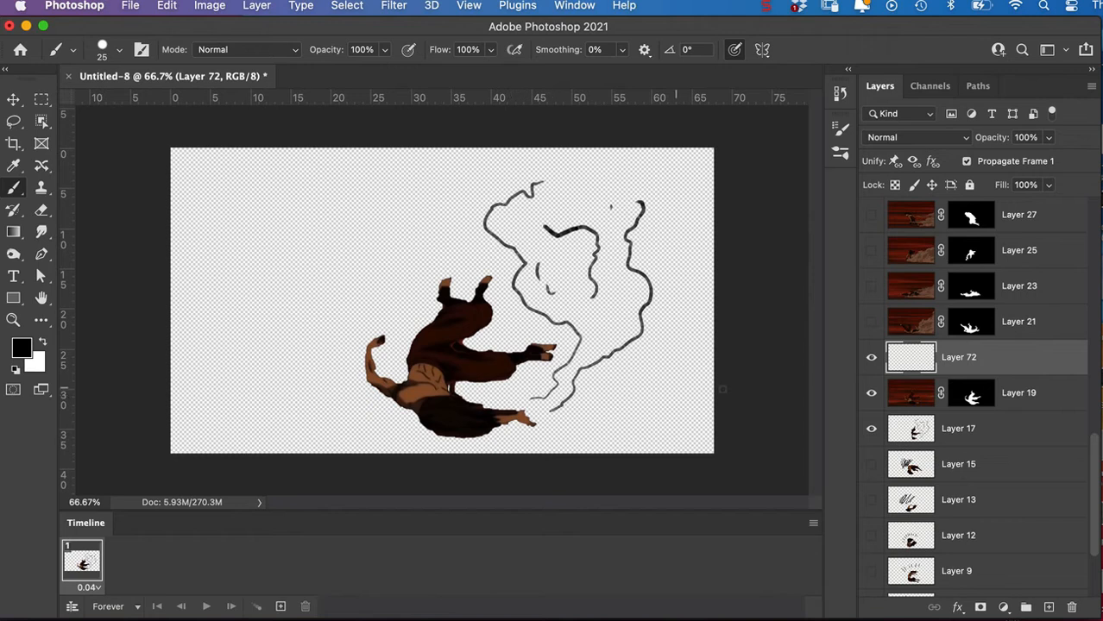
click(871, 429)
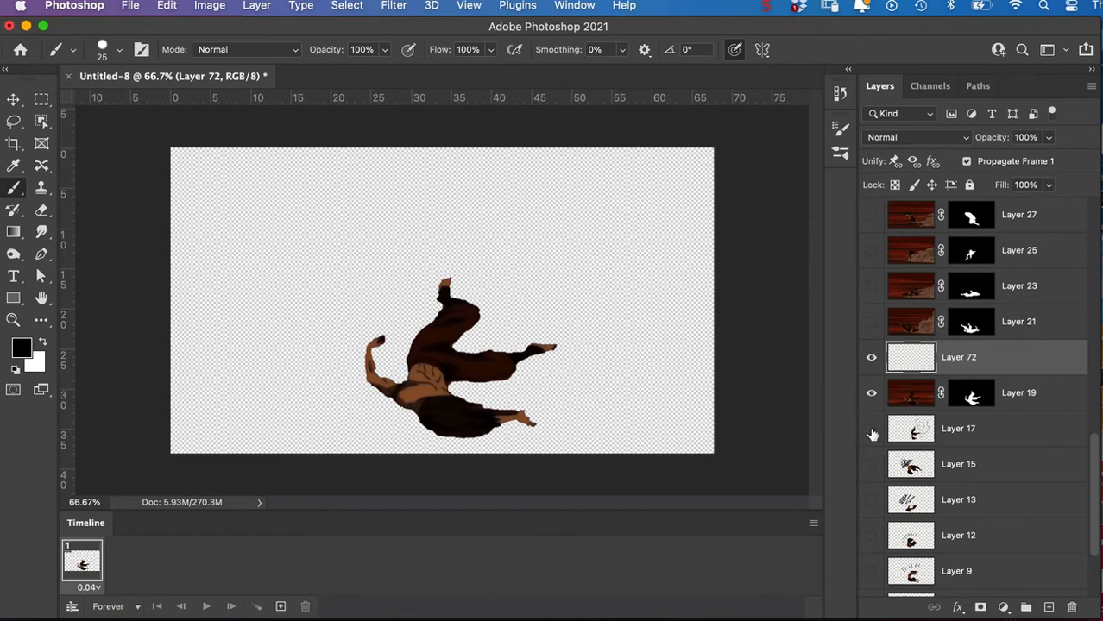
click(872, 429)
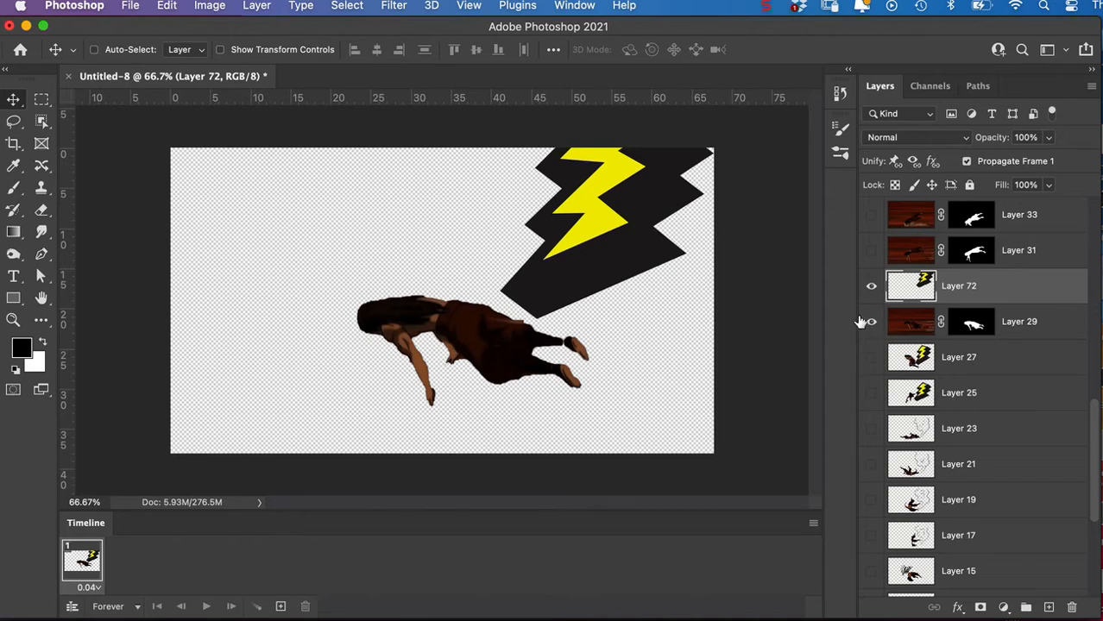
Merge the large bolt layer down into Layer 29, applying the mask, and make Layer 31 the visible, selected frame instead of Layer 29.
key(super+e)
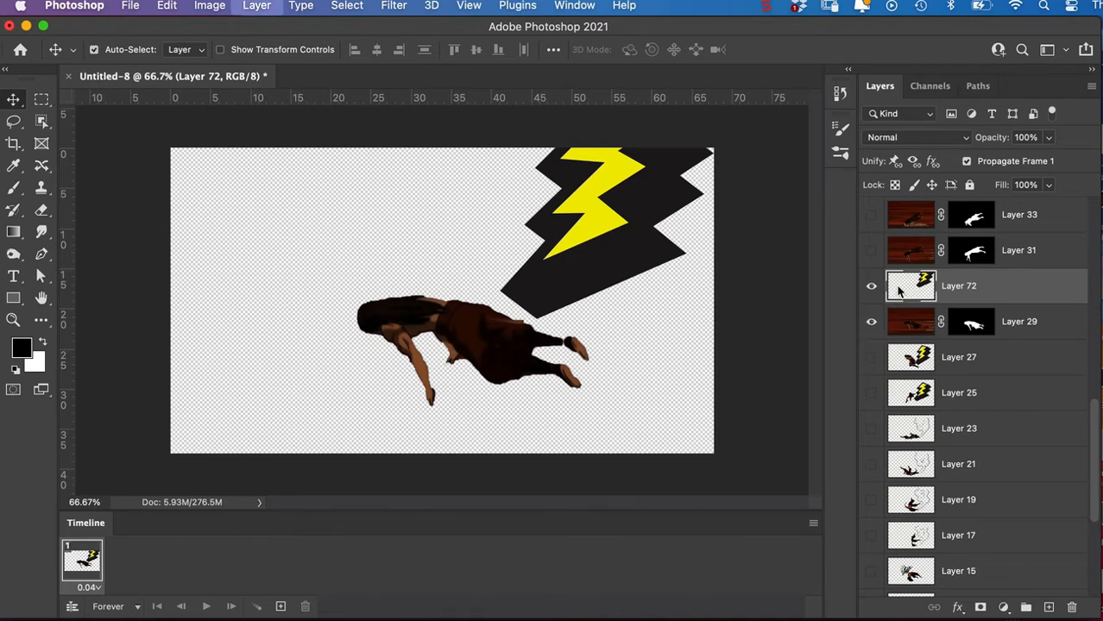
click(666, 295)
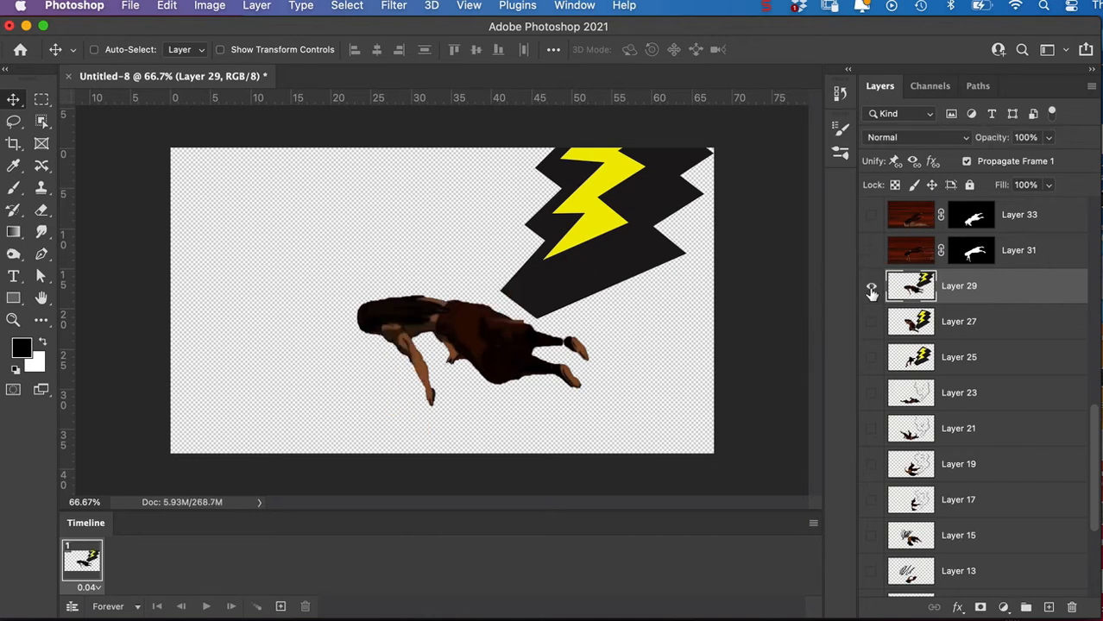
click(871, 285)
click(872, 250)
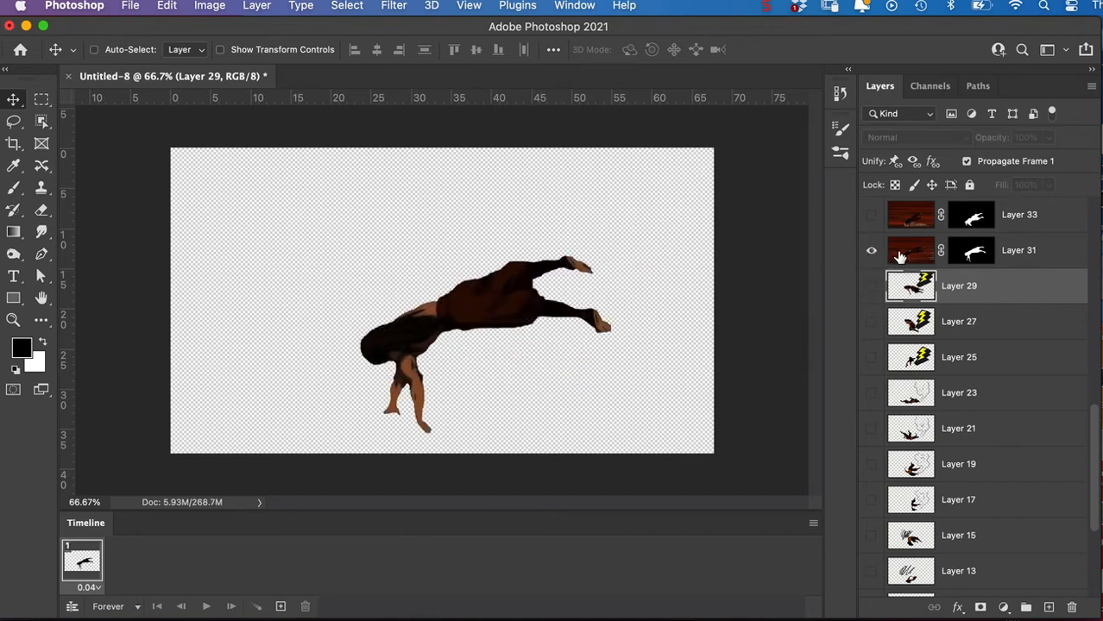
click(903, 258)
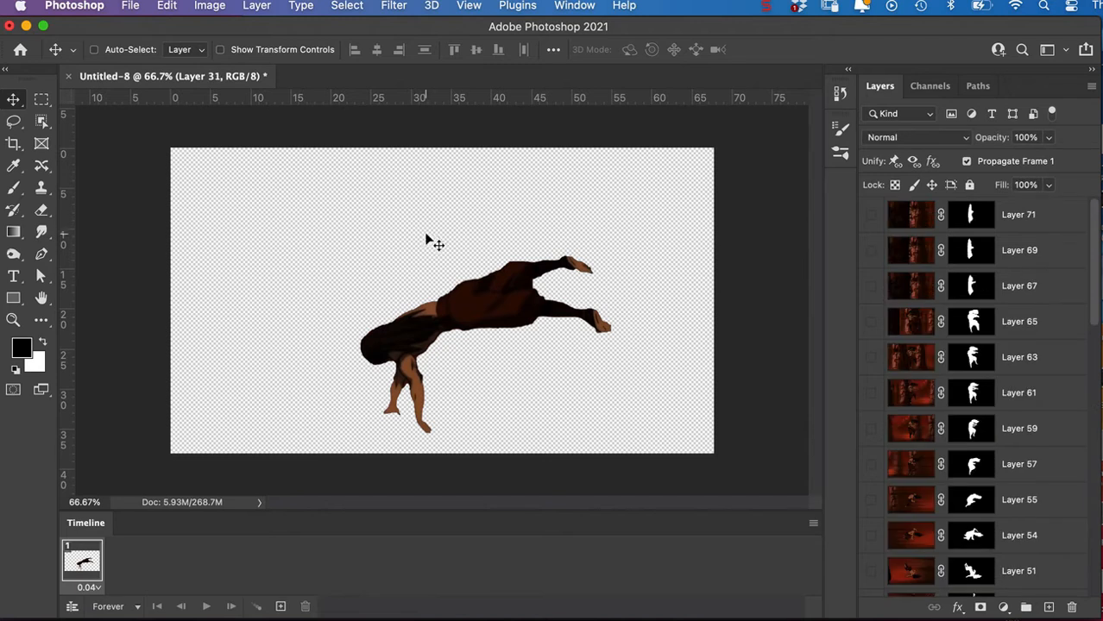
Save the document on the computer as airbender_done.psd in Photoshop format with layers, in the premiere tute folder.
click(129, 6)
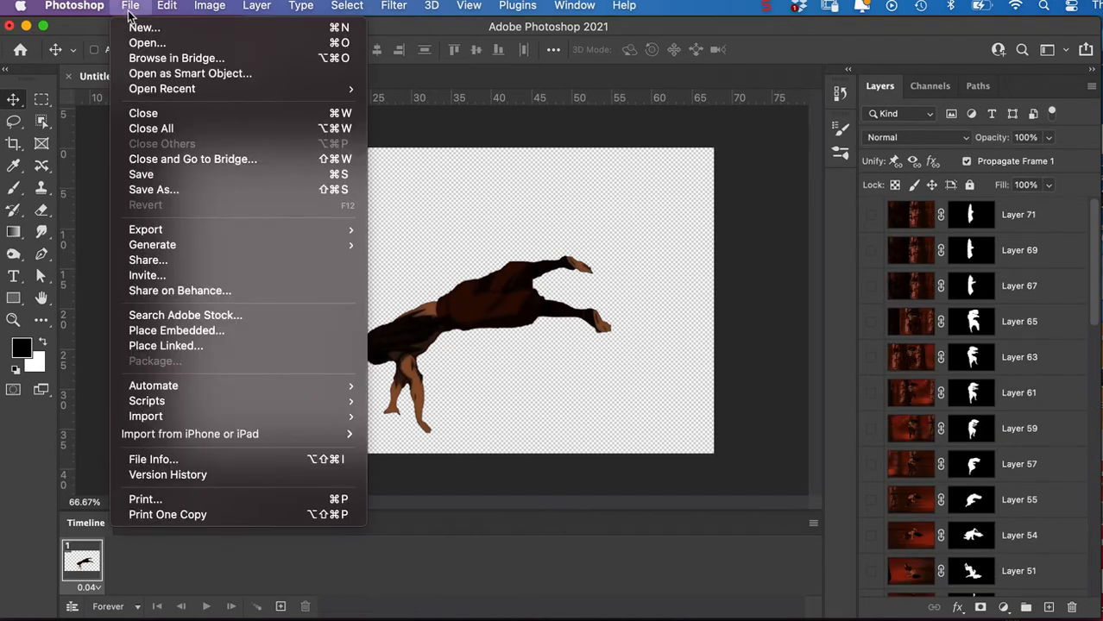
click(167, 195)
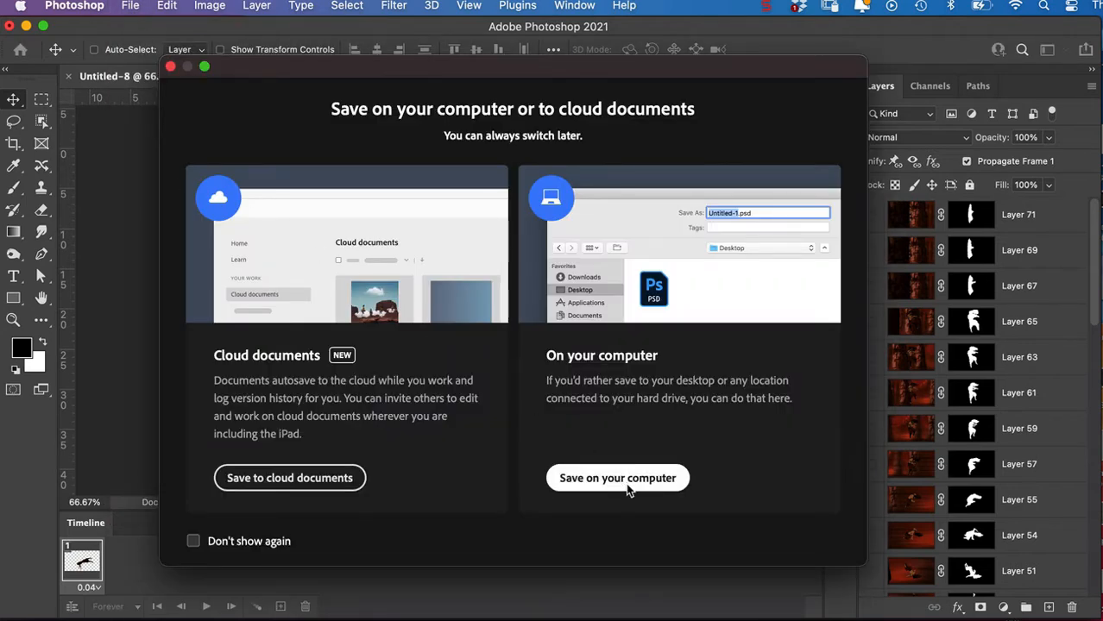
click(627, 487)
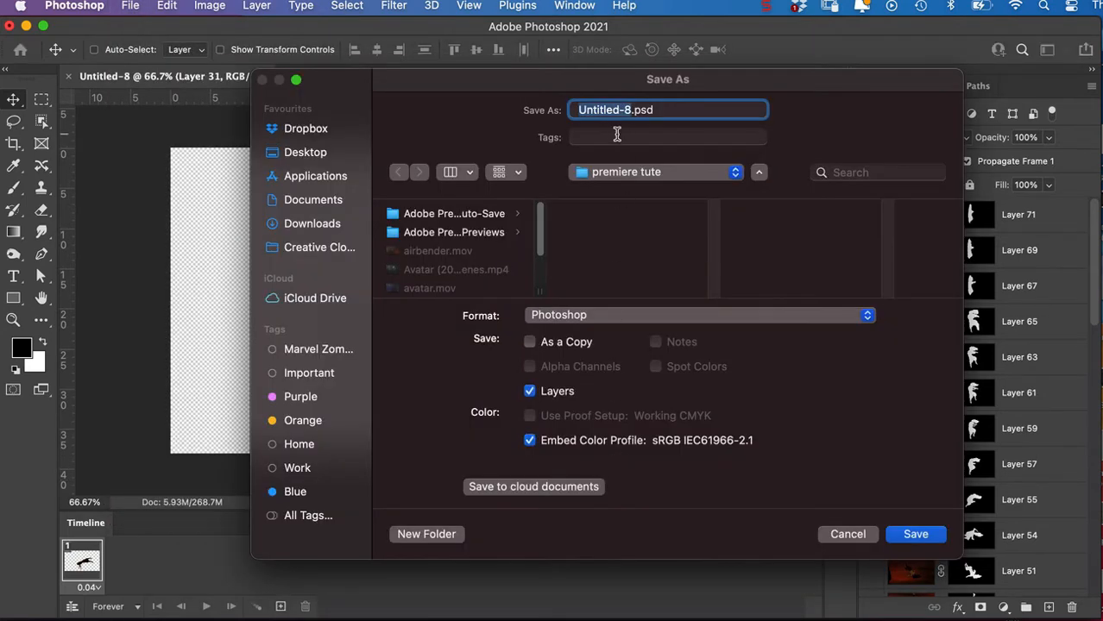
text(airben)
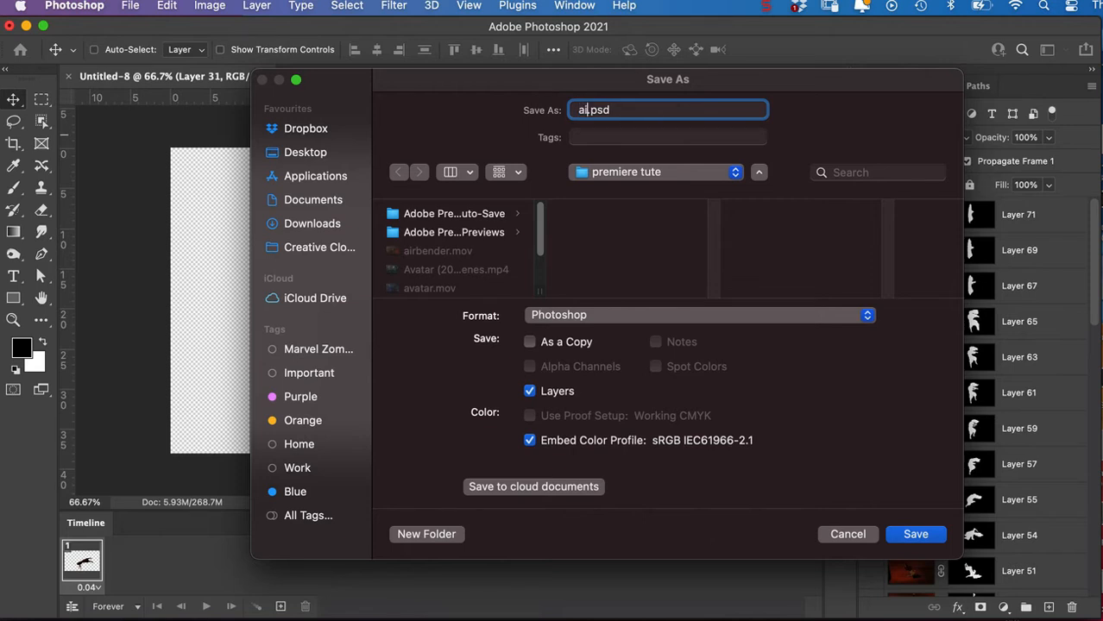
text(der_done)
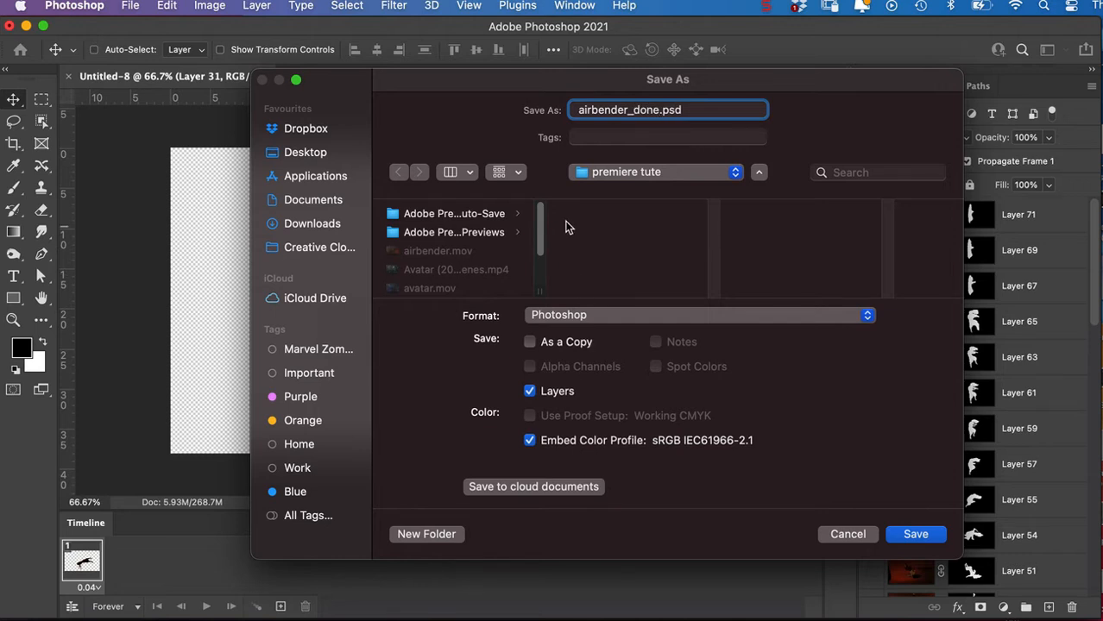
click(903, 536)
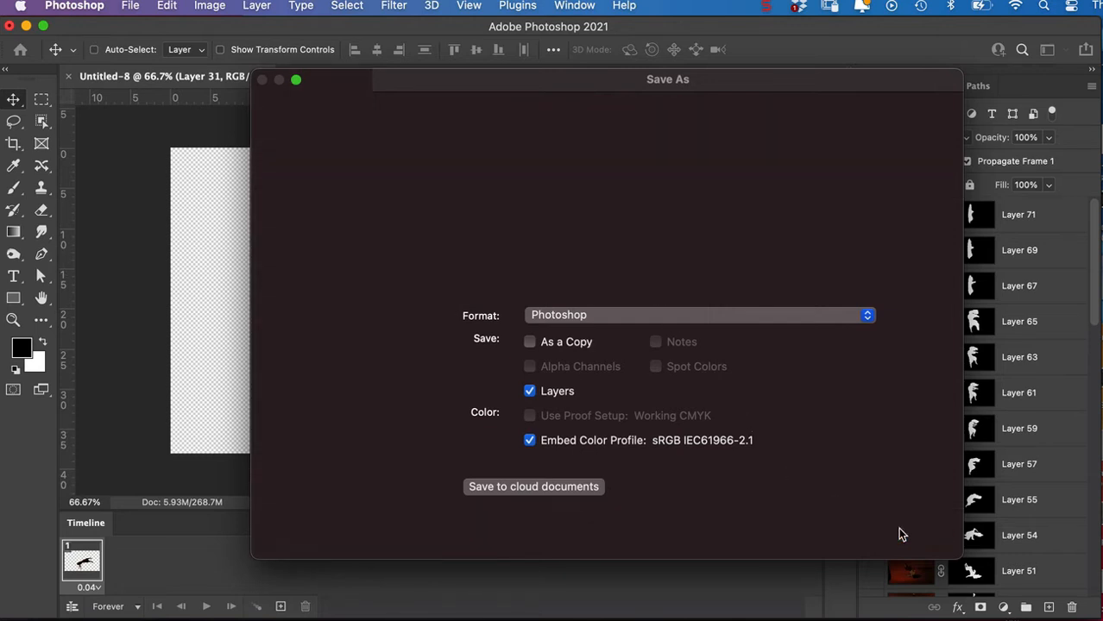
click(655, 313)
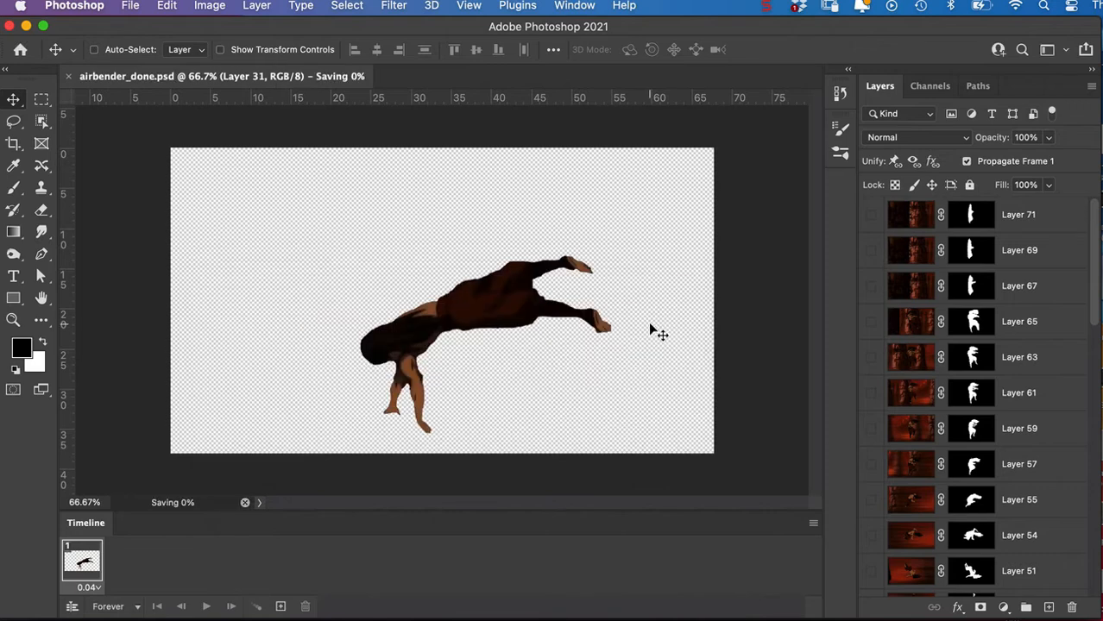
Switch to Premiere Pro, create a new project with the default name and settings, and use the Assembly workspace.
key(super+Tab)
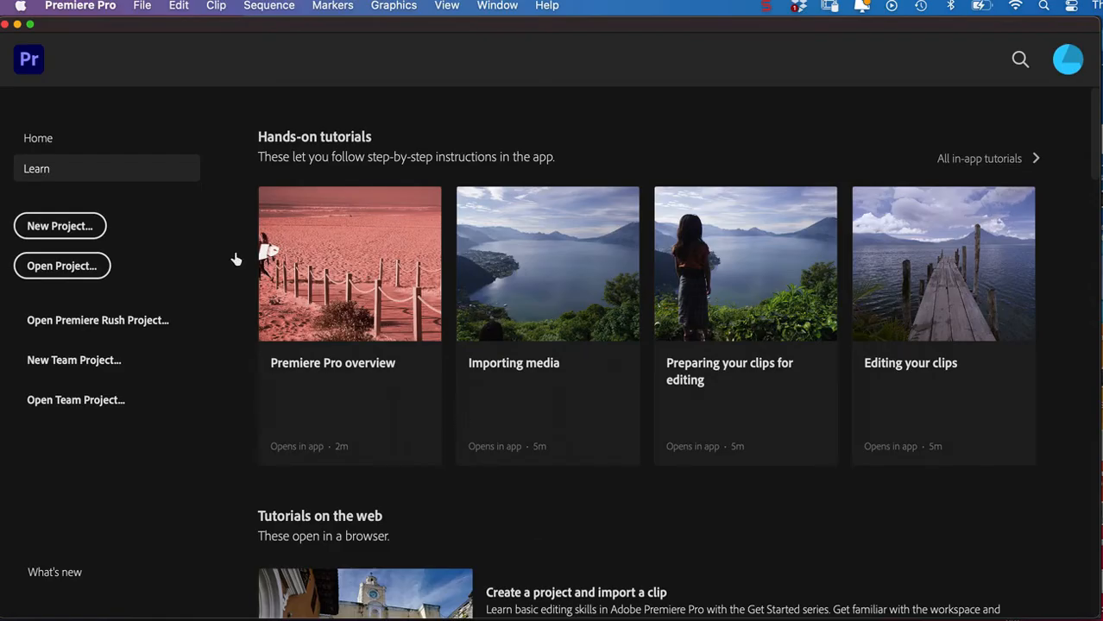
click(81, 231)
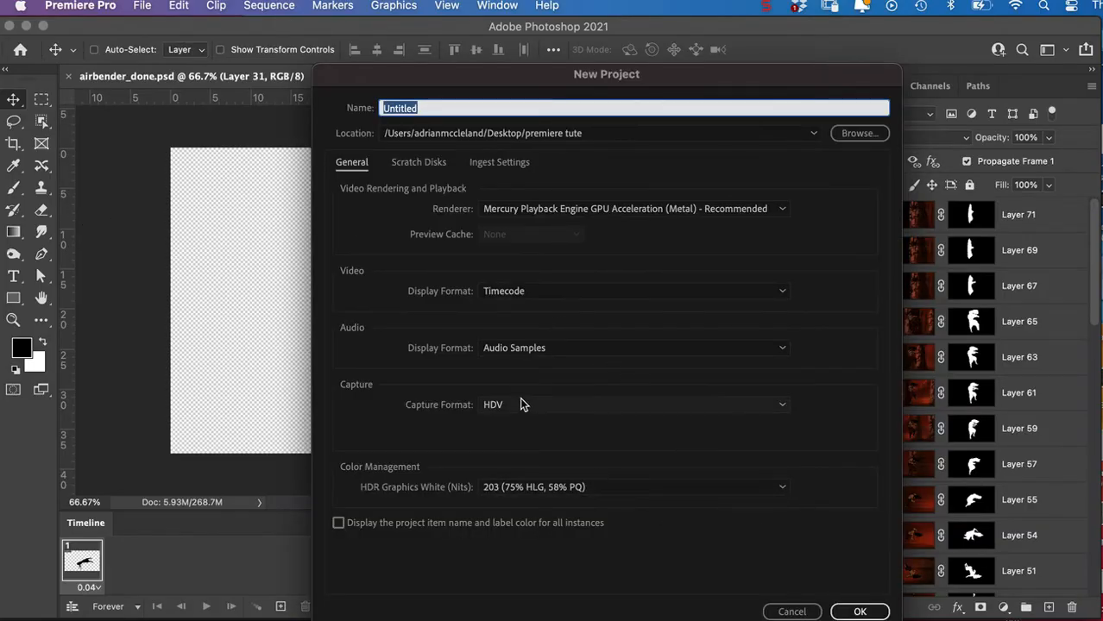
click(858, 612)
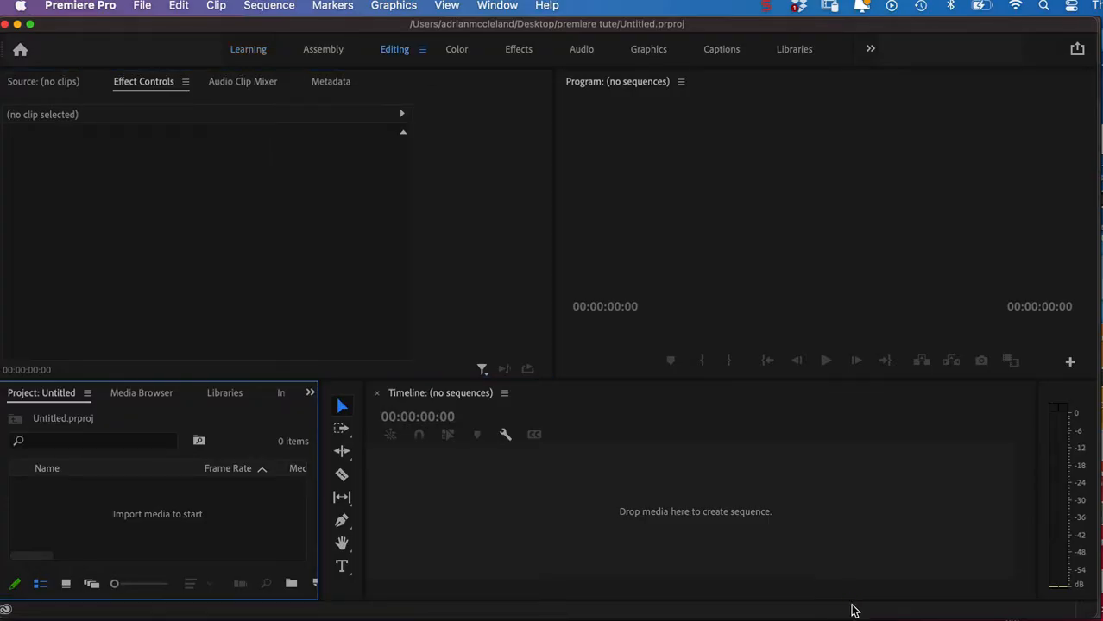
click(319, 51)
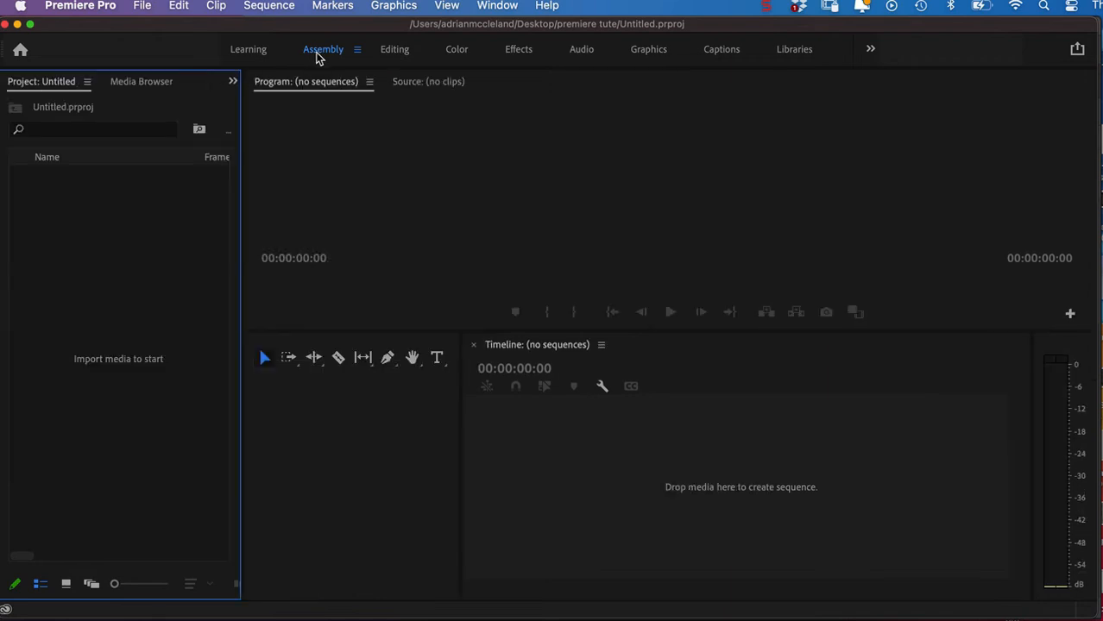
Create a new sequence with the HDV 1080p24 preset and rename it base.
click(143, 7)
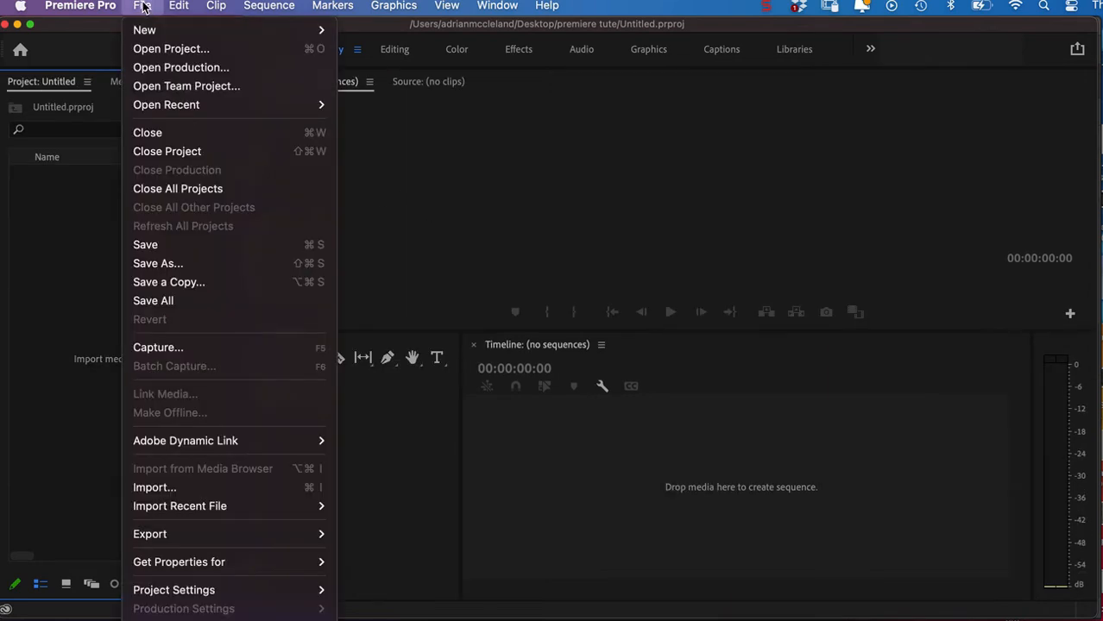
mouse_move(190, 31)
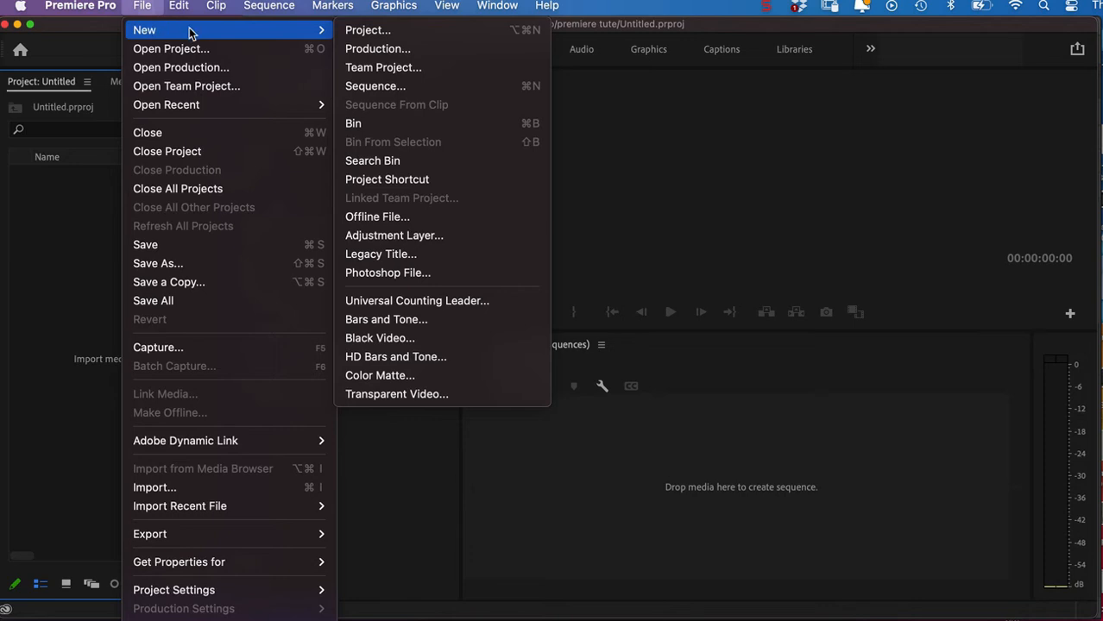
click(385, 86)
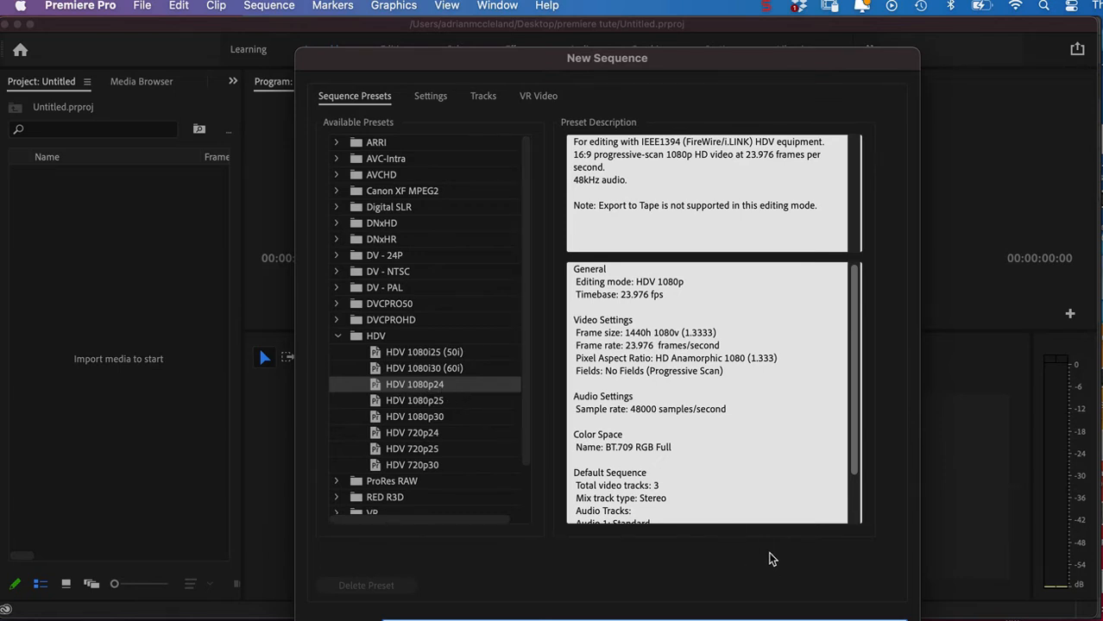
key(Return)
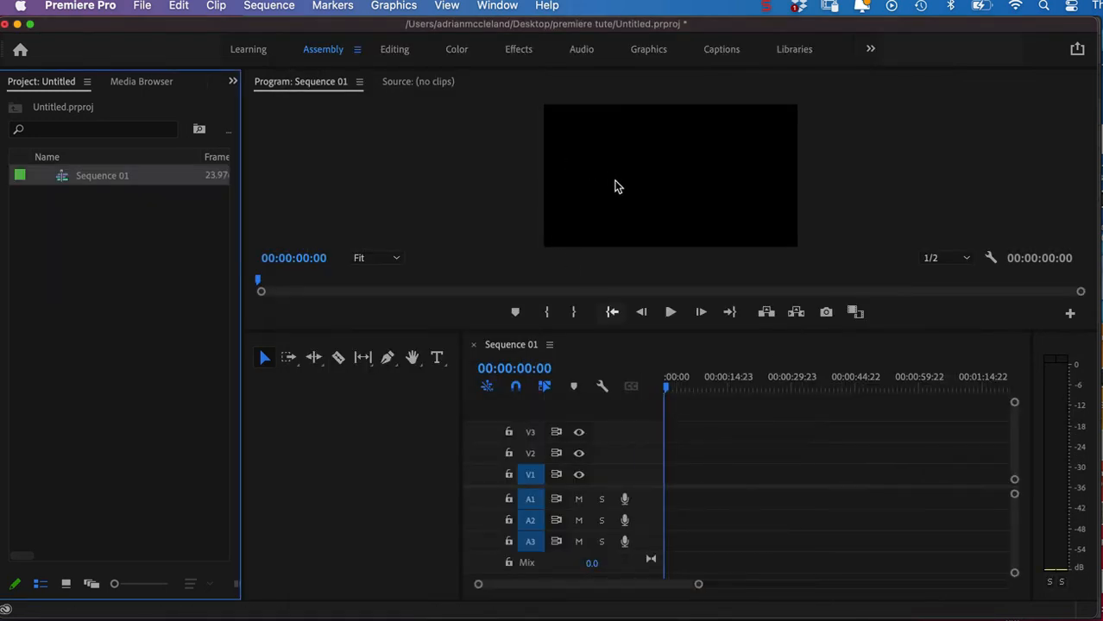
click(105, 178)
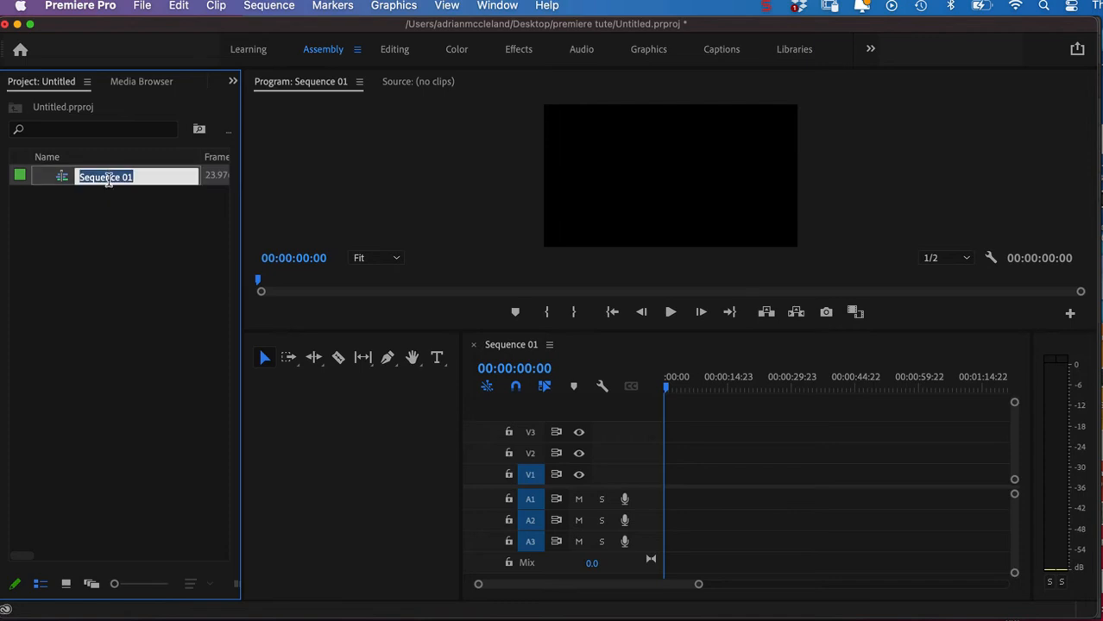
text(base)
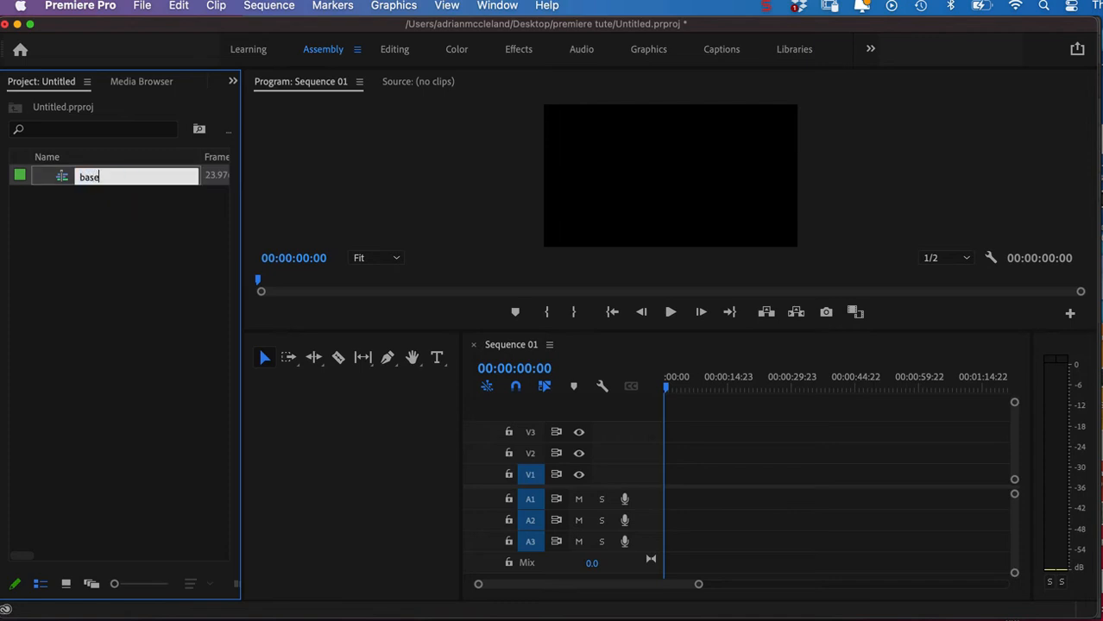
key(Return)
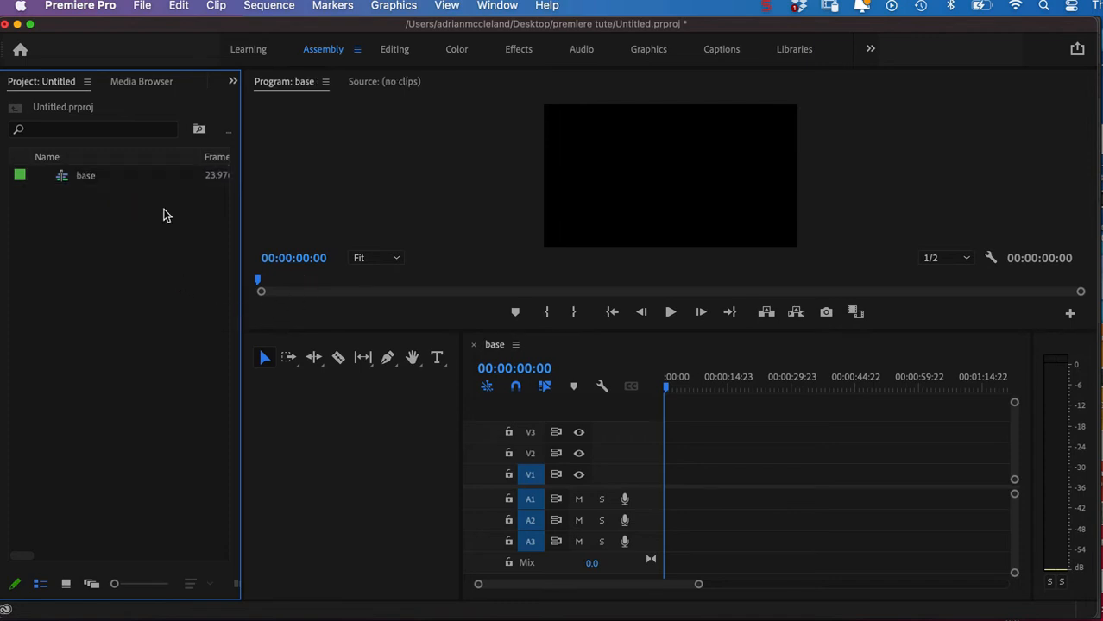
Save the project as airbender in the premiere tute folder, in Adobe Premiere Pro Project format.
click(143, 7)
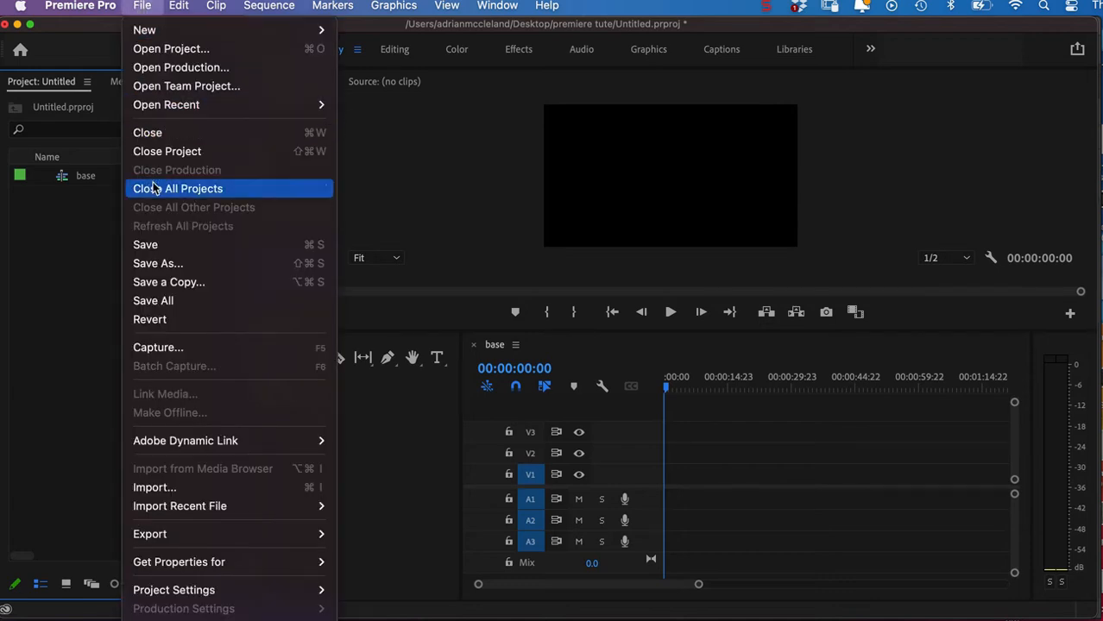
click(155, 263)
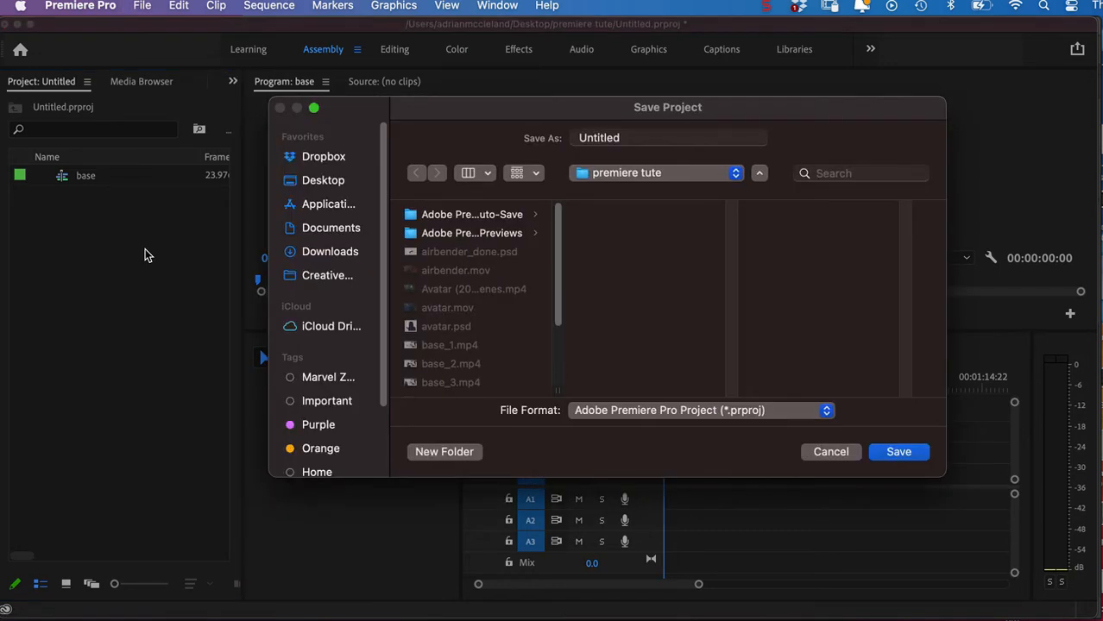
drag(630, 138, 567, 138)
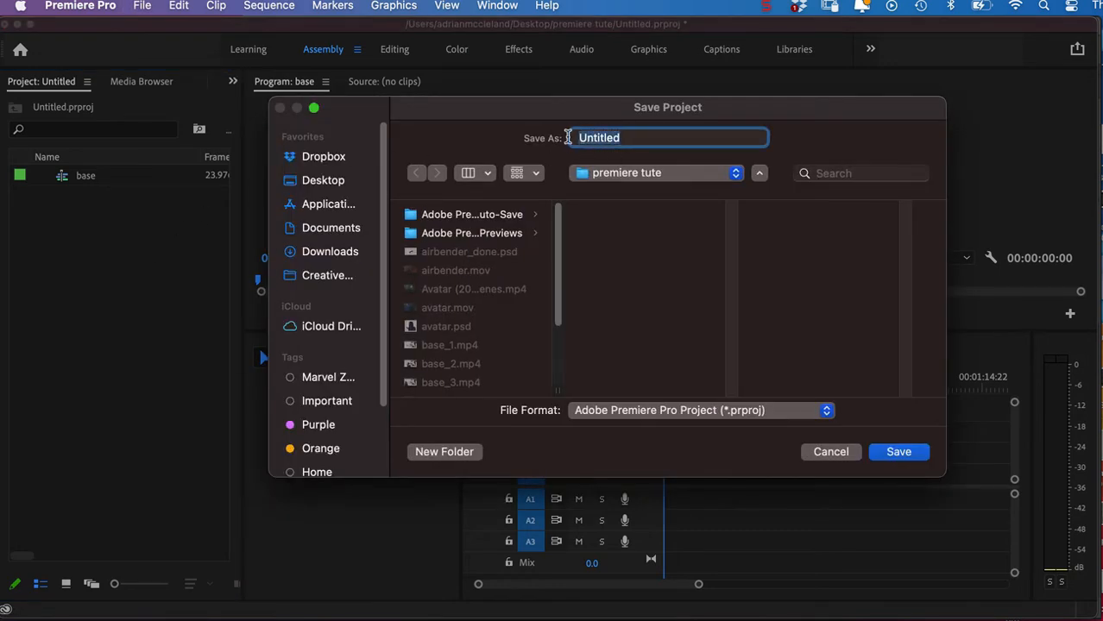
text(a)
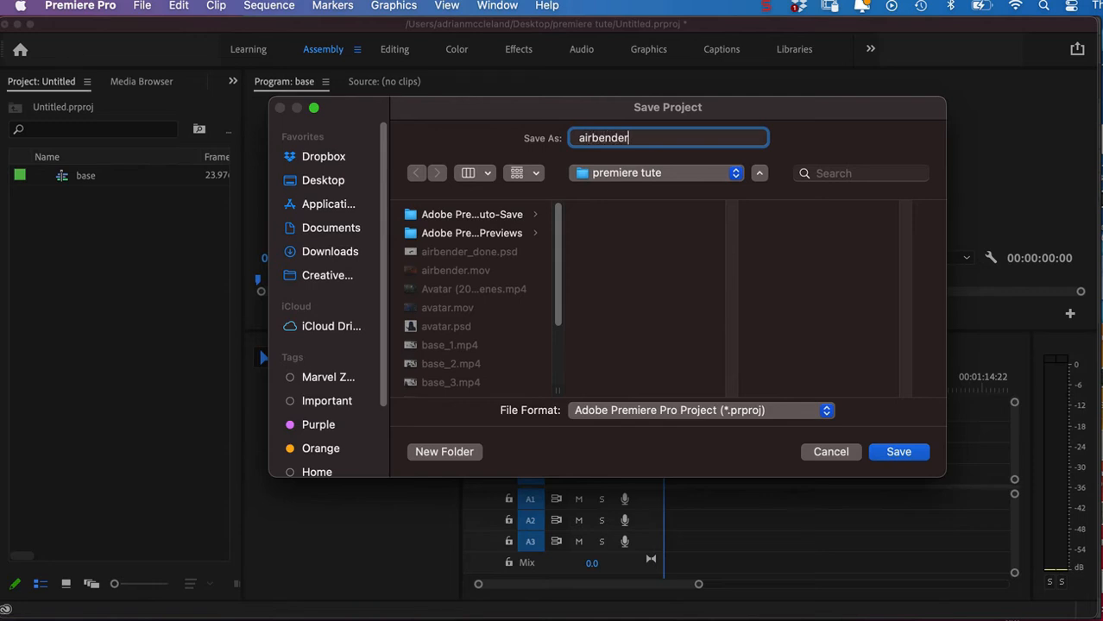
text(irbender)
click(897, 453)
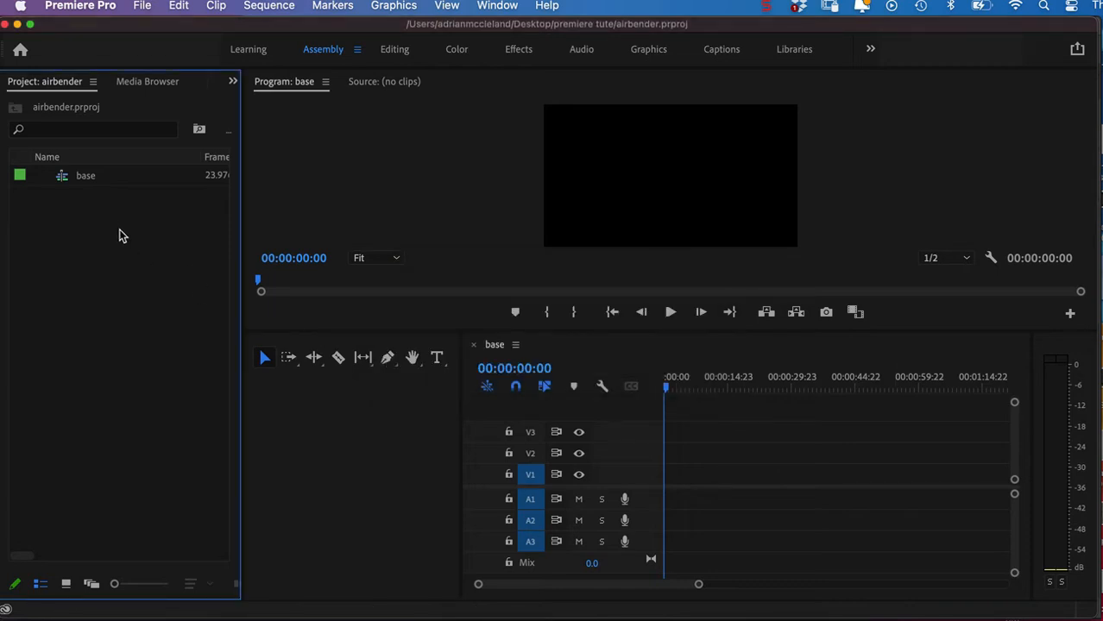
Import airbender_done.psd as a sequence with all layers selected and the footage dimensions at Document Size.
double_click(121, 235)
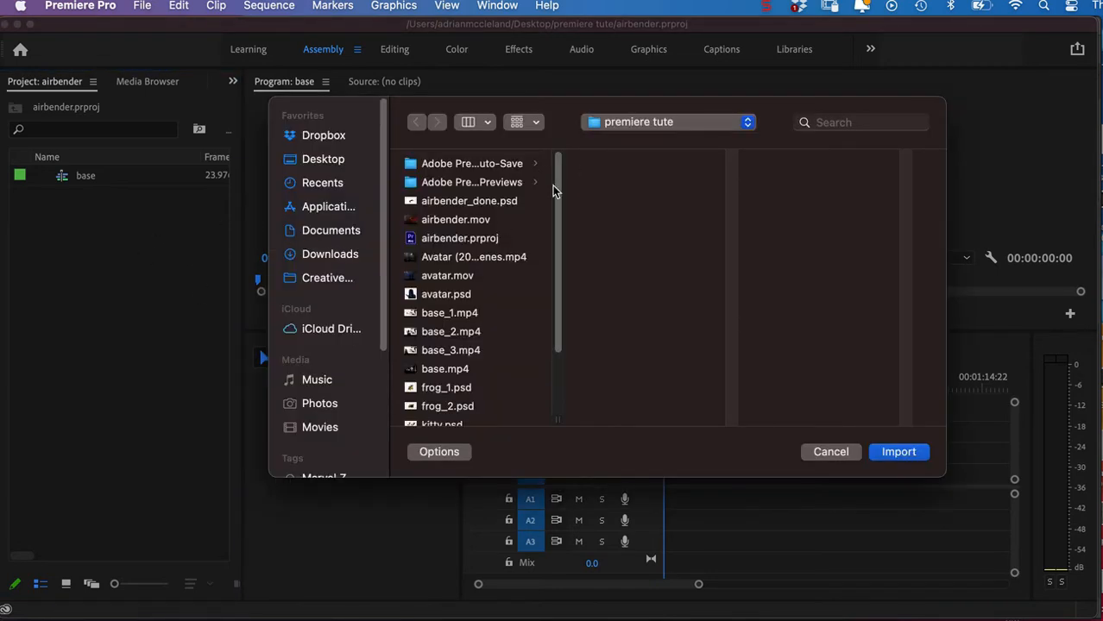
double_click(489, 201)
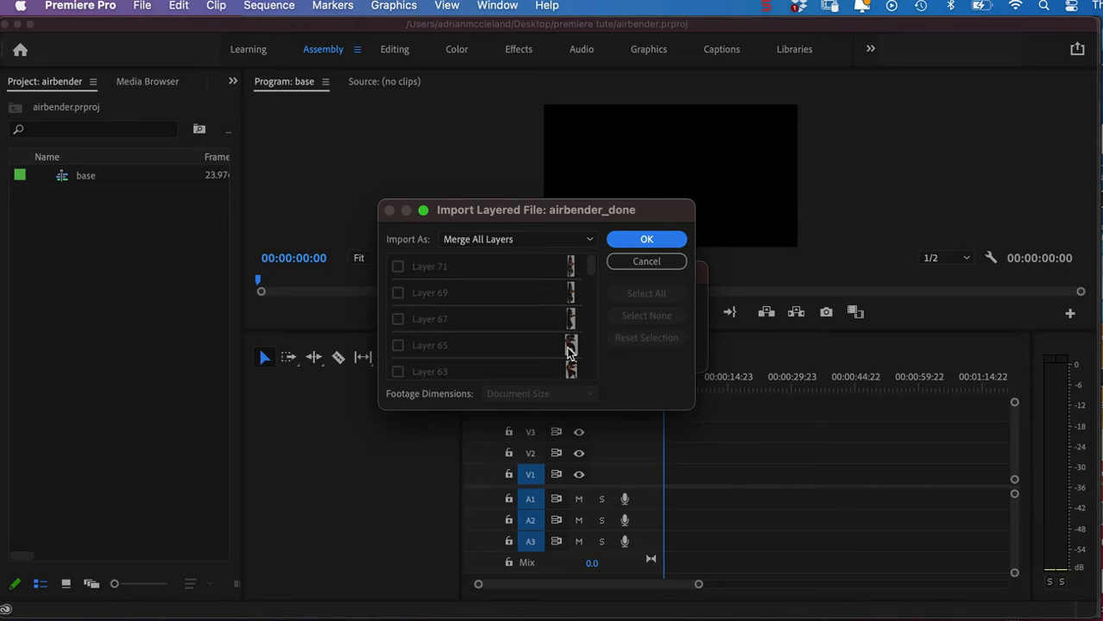
click(517, 240)
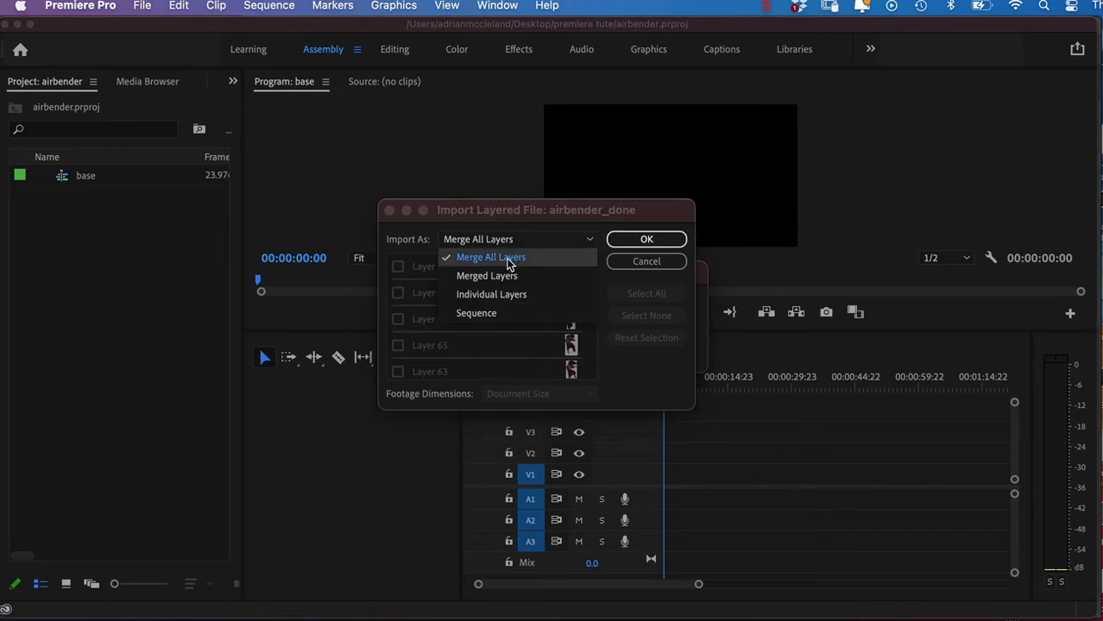
click(477, 314)
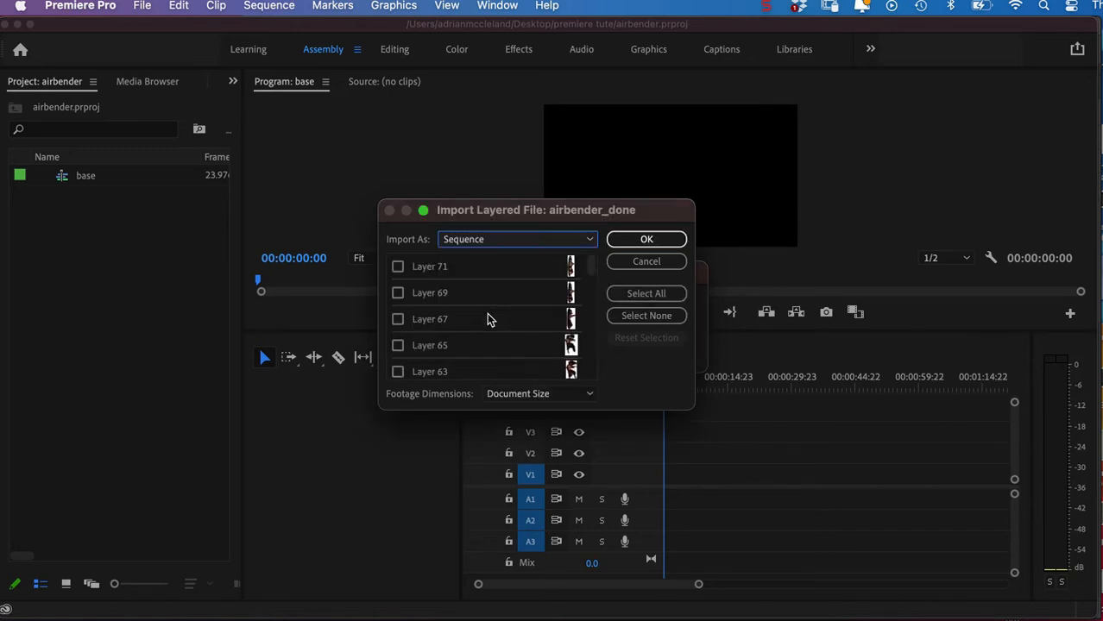
click(643, 295)
click(645, 241)
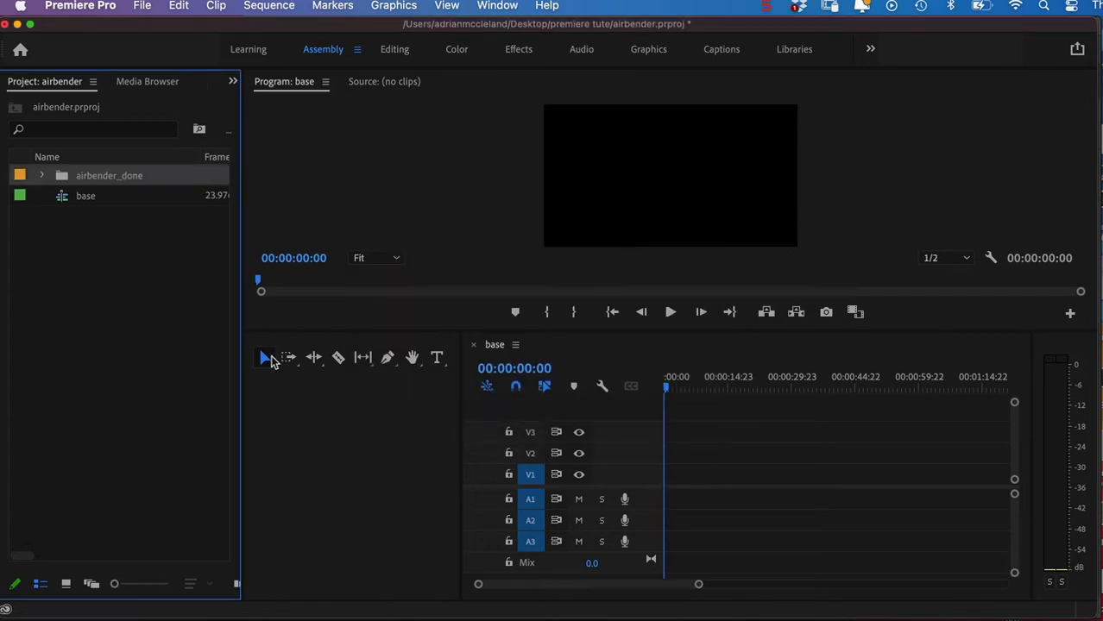
Expand the imported airbender_done bin in list view and open its airbender_done sequence in the timeline.
click(66, 584)
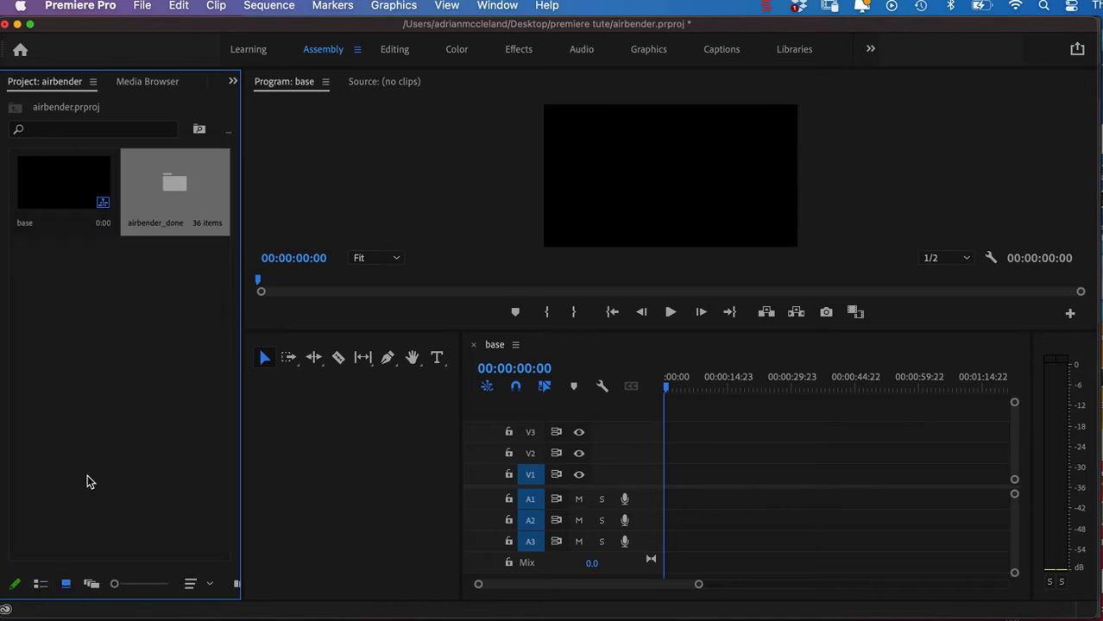
click(38, 586)
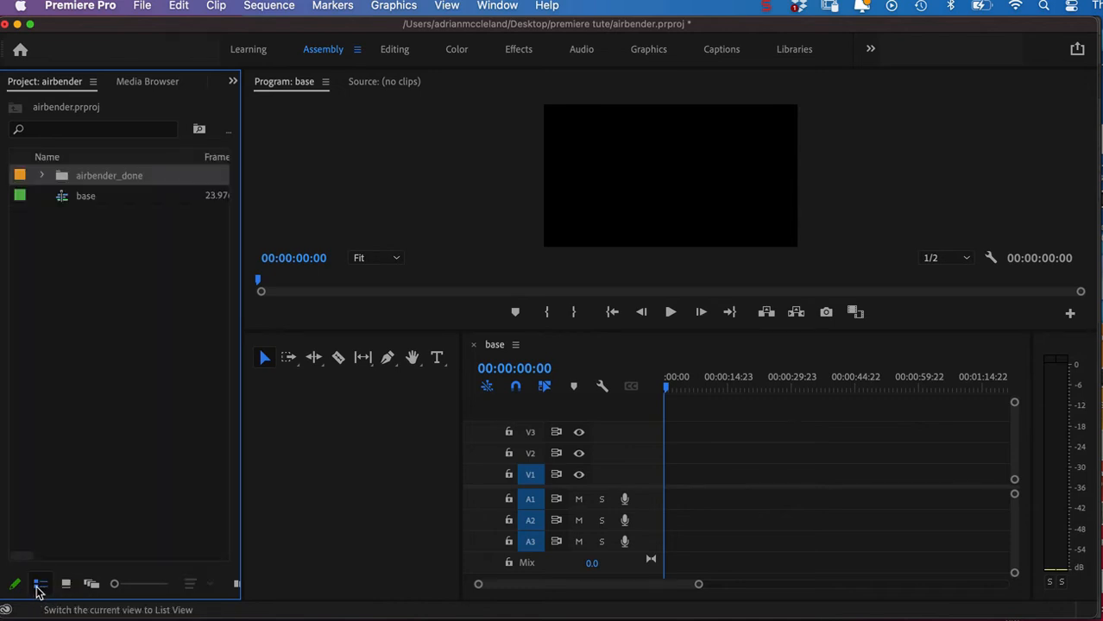
click(41, 175)
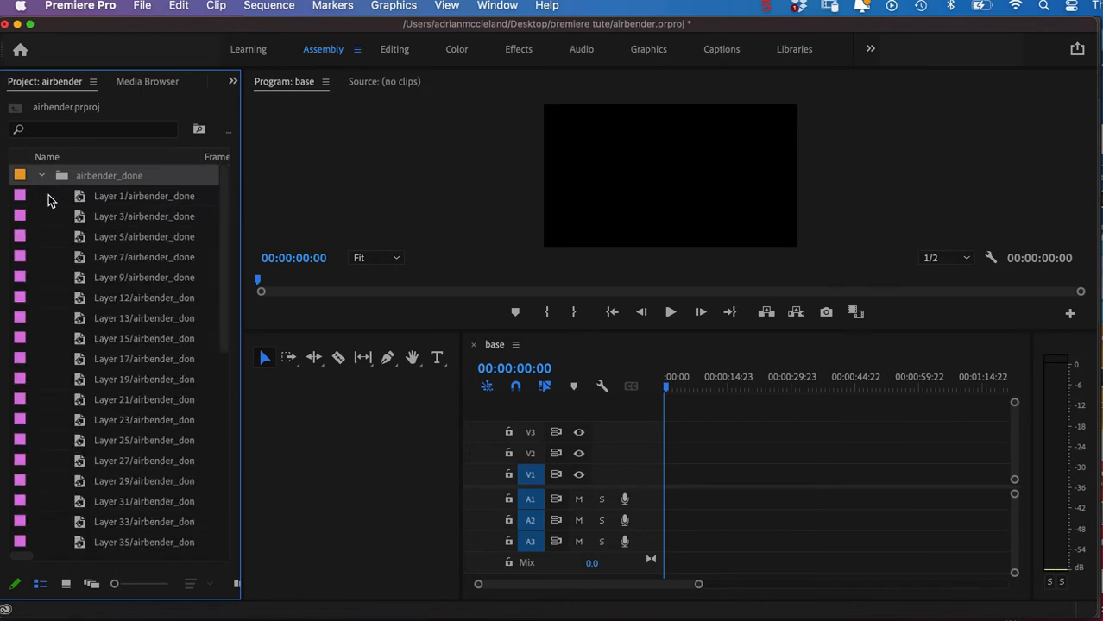
drag(226, 273, 234, 478)
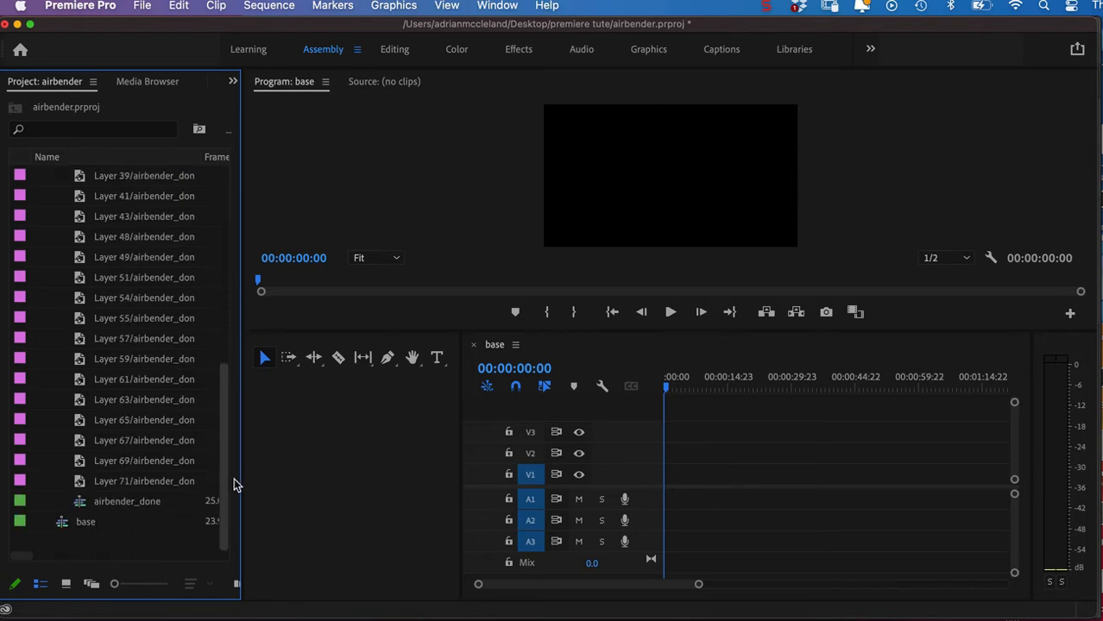
double_click(78, 505)
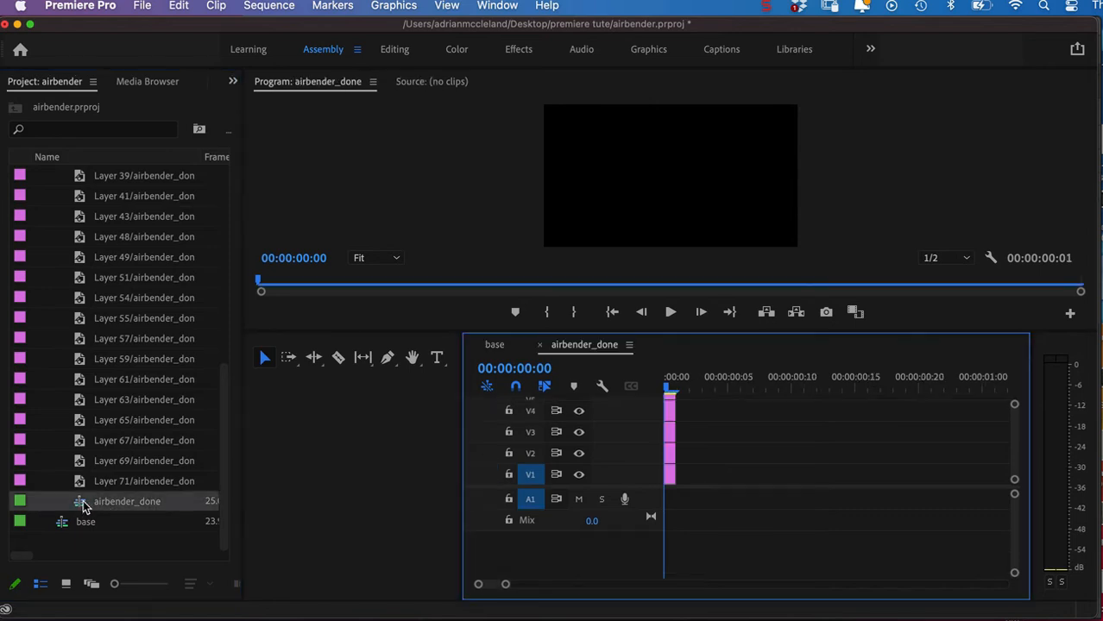
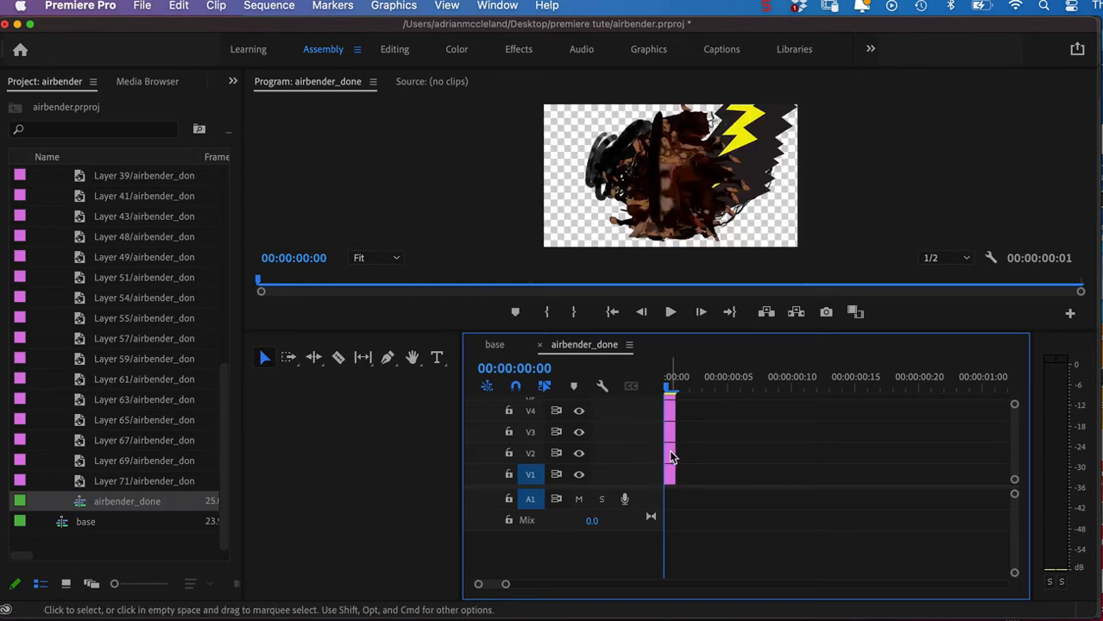
Stagger the V2 and V3 clips in airbender_done one frame apart and extend the V3 clip to end at 00:00:00:05.
drag(672, 458, 697, 461)
drag(693, 456, 713, 445)
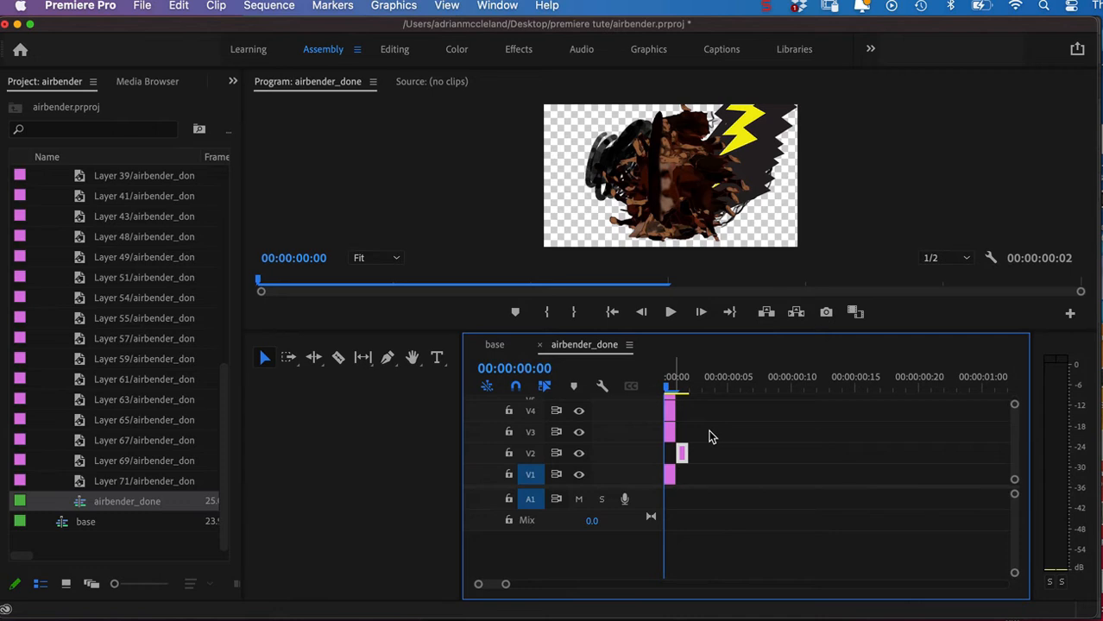
click(715, 436)
click(671, 433)
drag(679, 432, 710, 441)
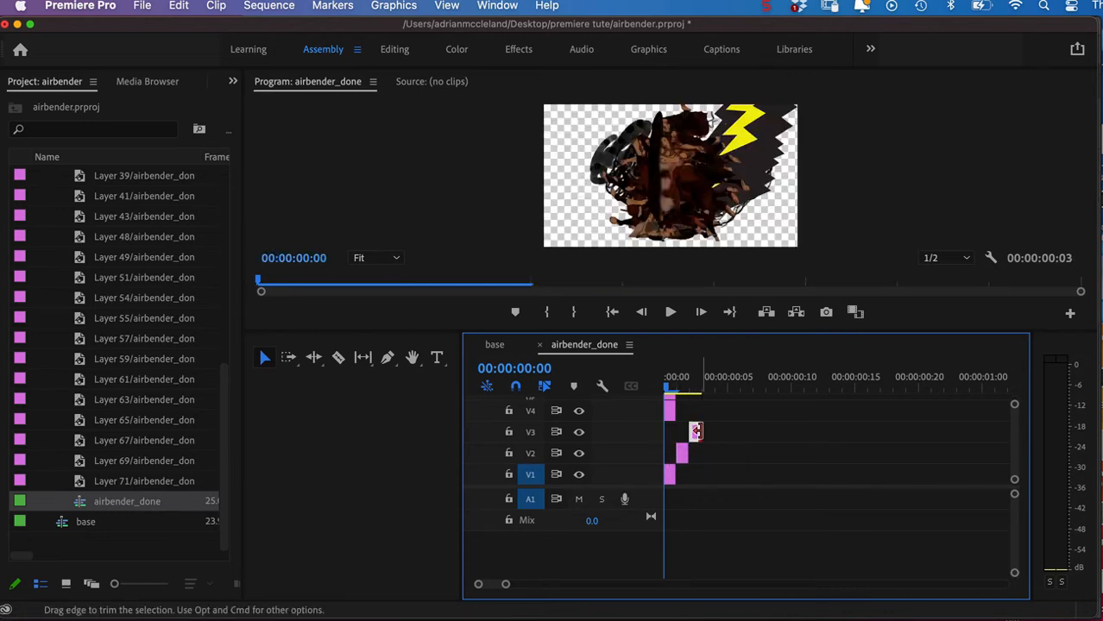
drag(696, 431, 721, 440)
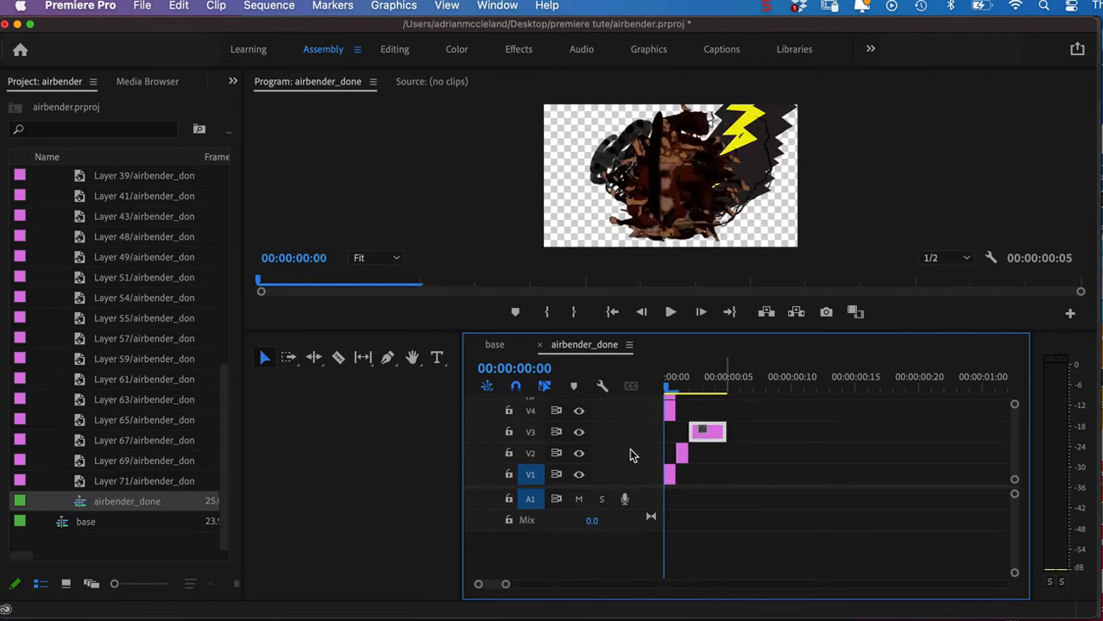
Close the airbender_done sequence in the timeline, leaving only the base sequence open.
click(494, 345)
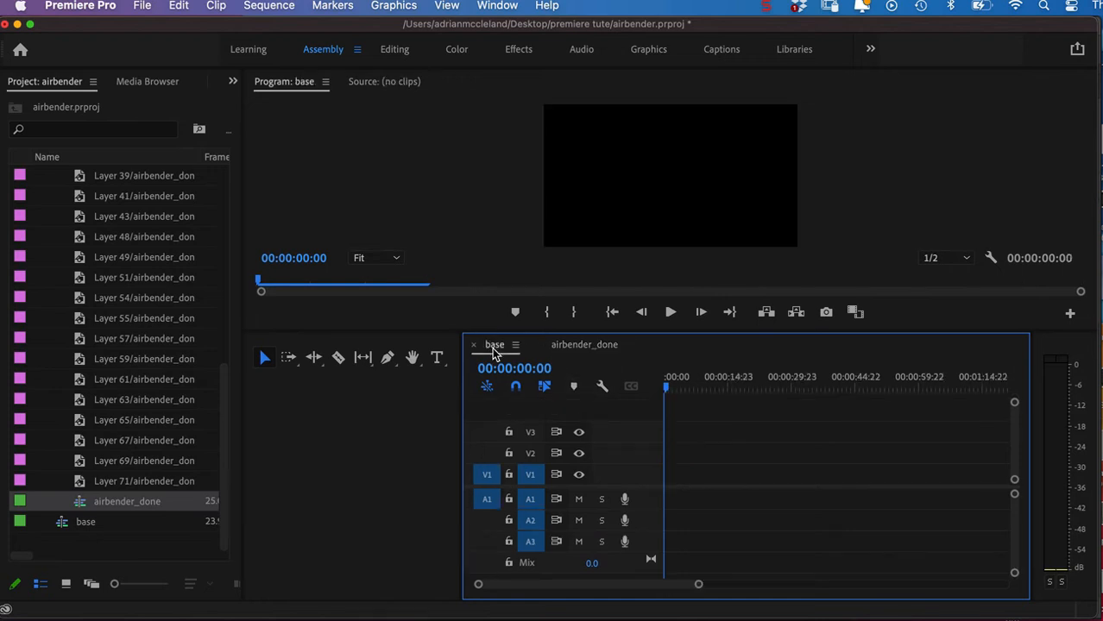
drag(697, 585, 507, 585)
click(570, 345)
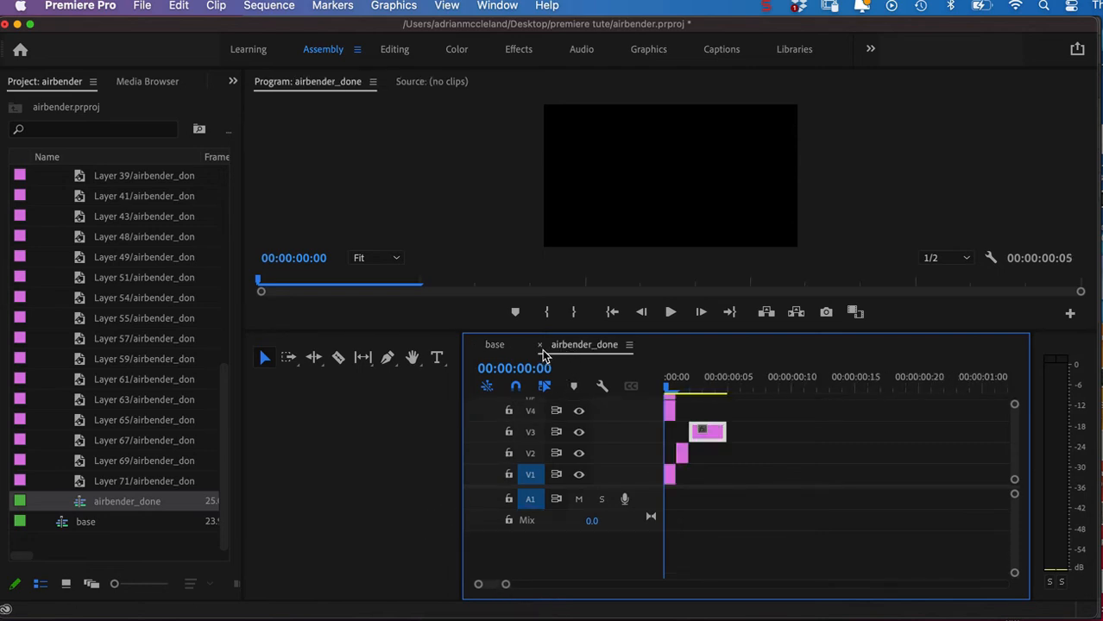
click(540, 347)
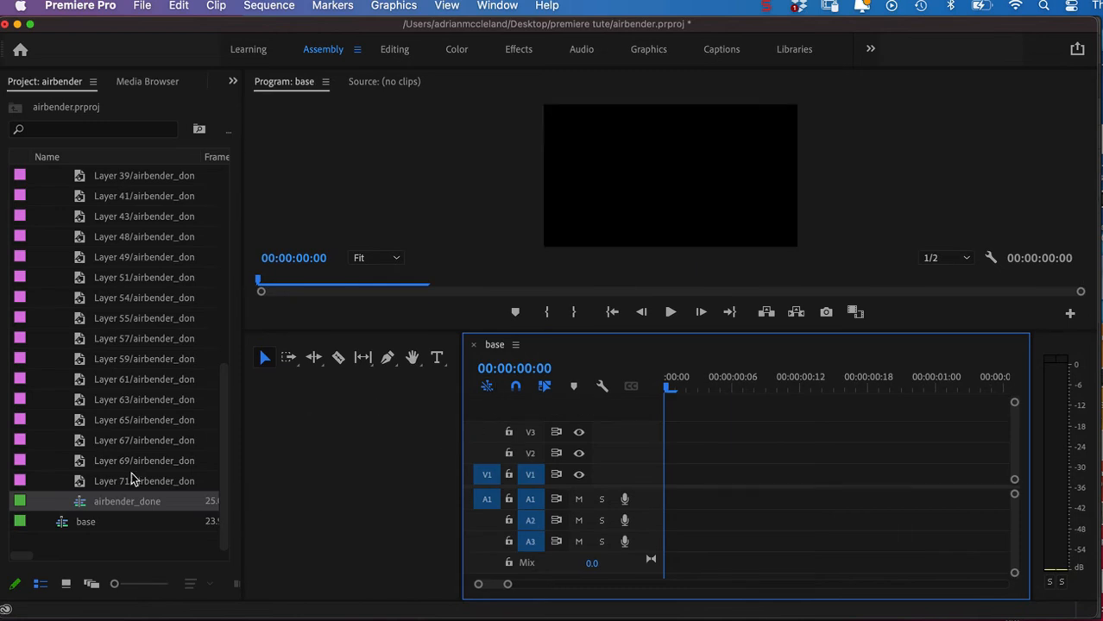
double_click(23, 505)
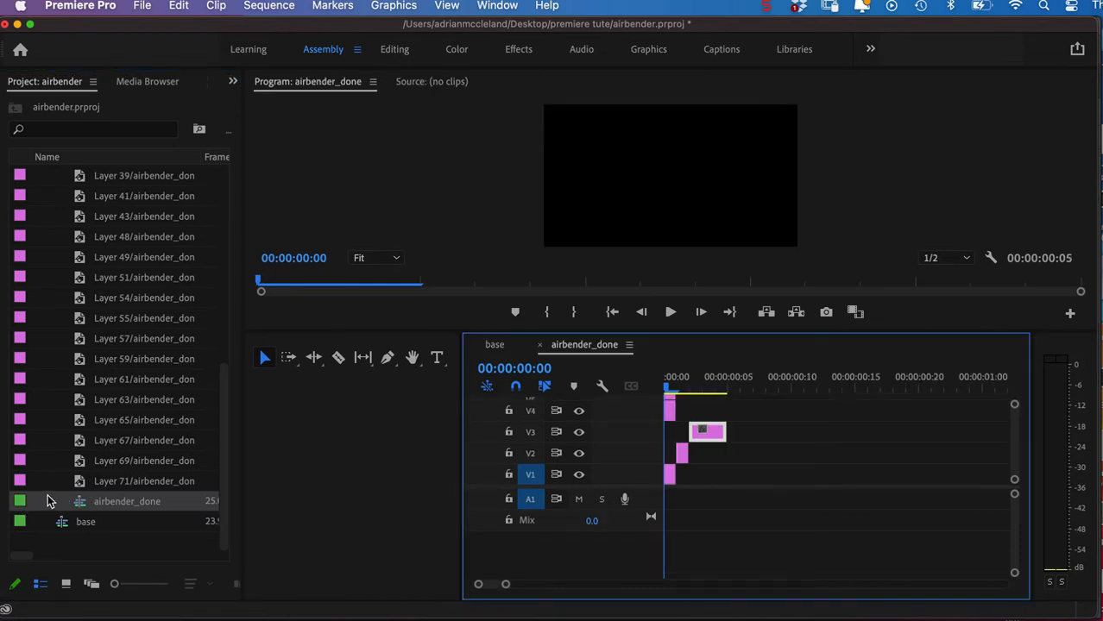
click(539, 345)
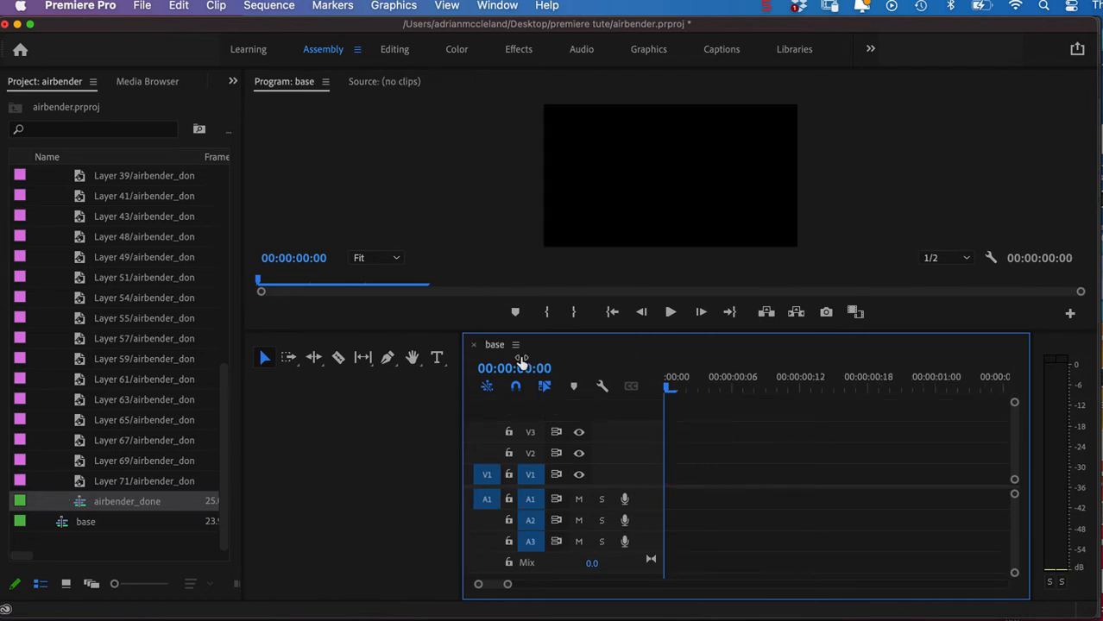
Place the airbender_done sequence at the start of V1 in base, keeping the existing sequence settings, and unlink its audio.
drag(135, 500, 663, 478)
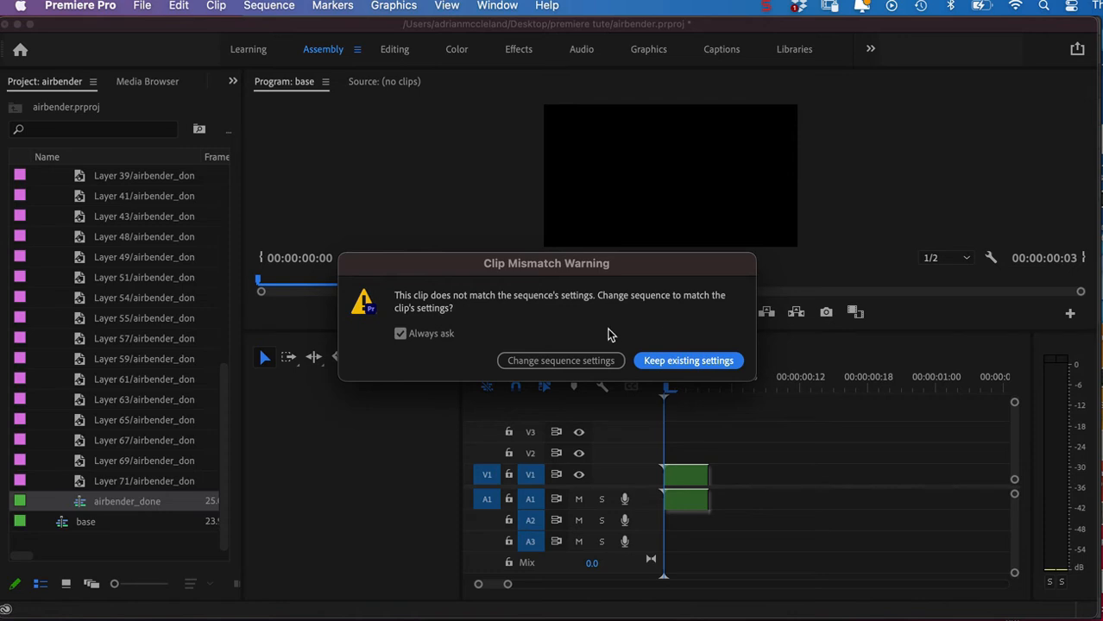
click(654, 362)
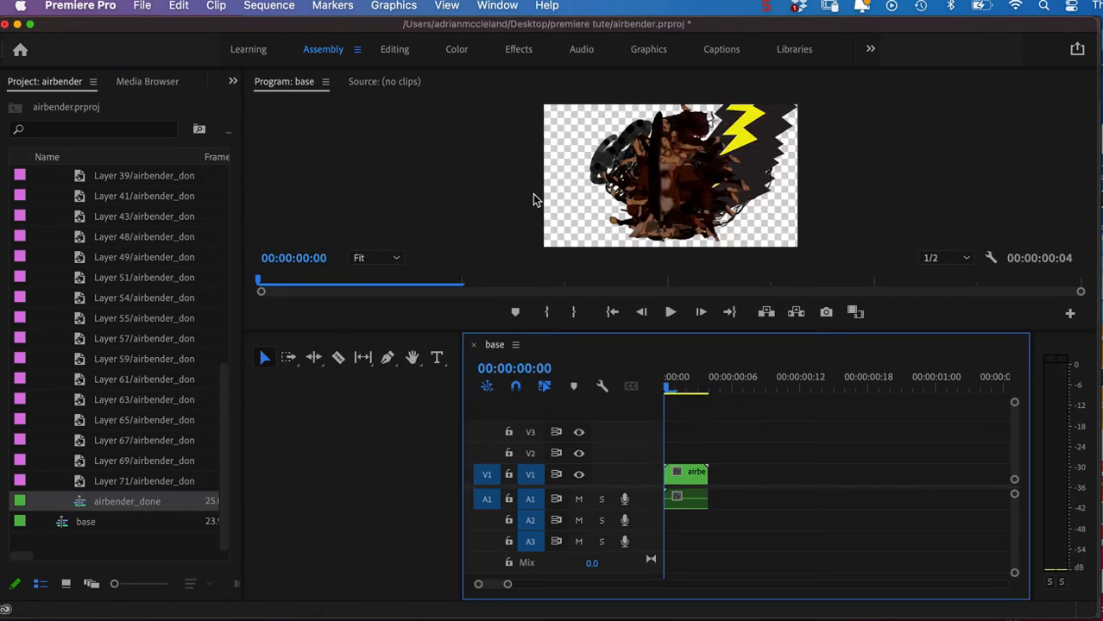
right_click(690, 477)
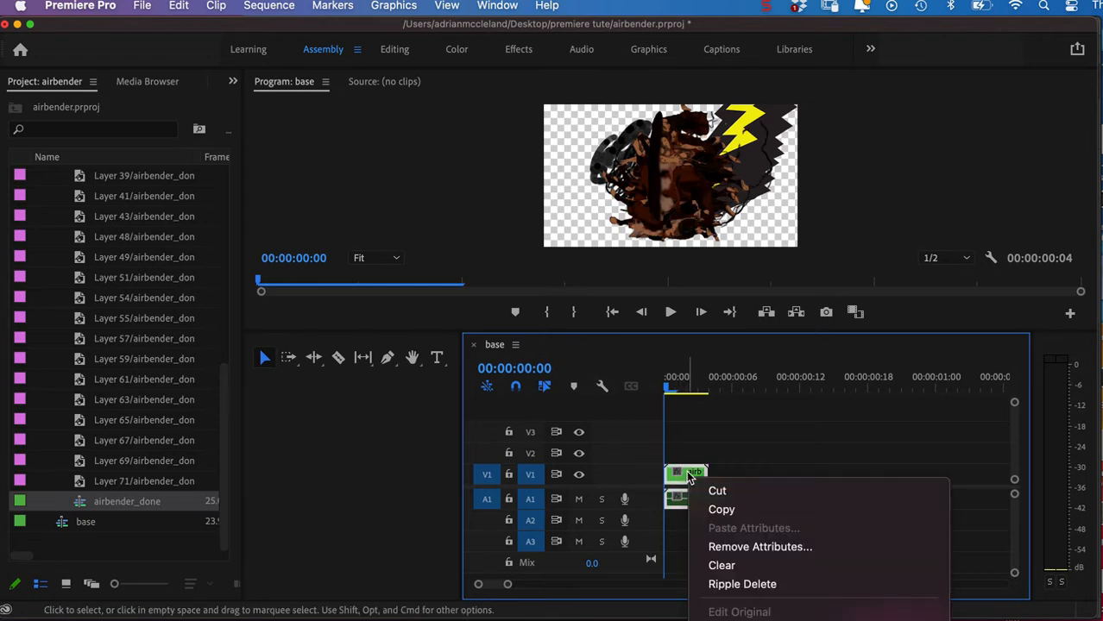
mouse_move(715, 619)
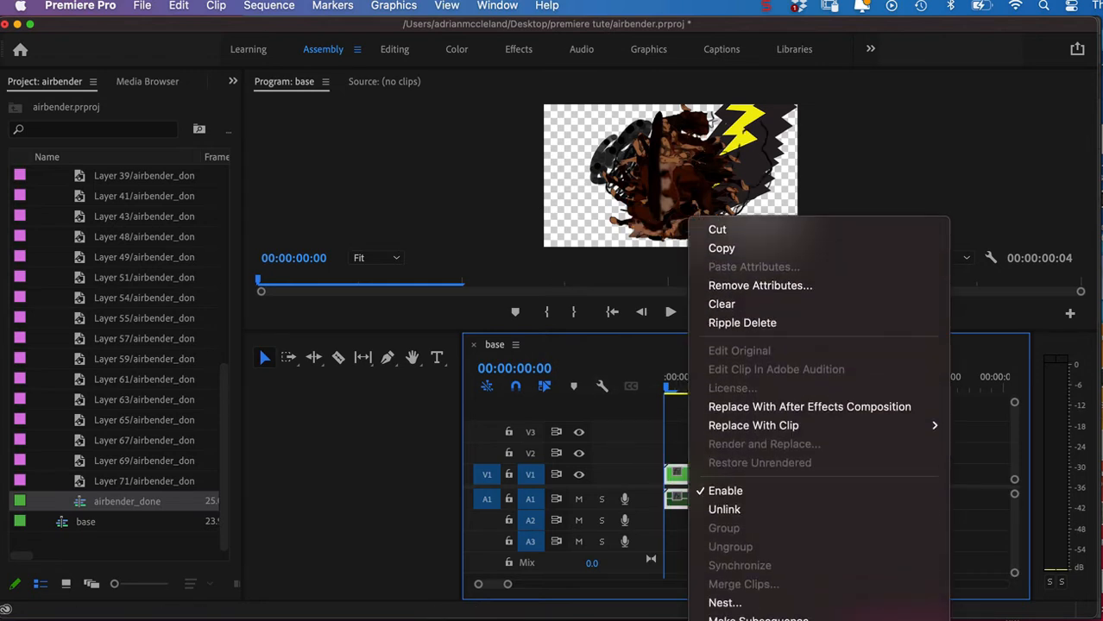
click(723, 473)
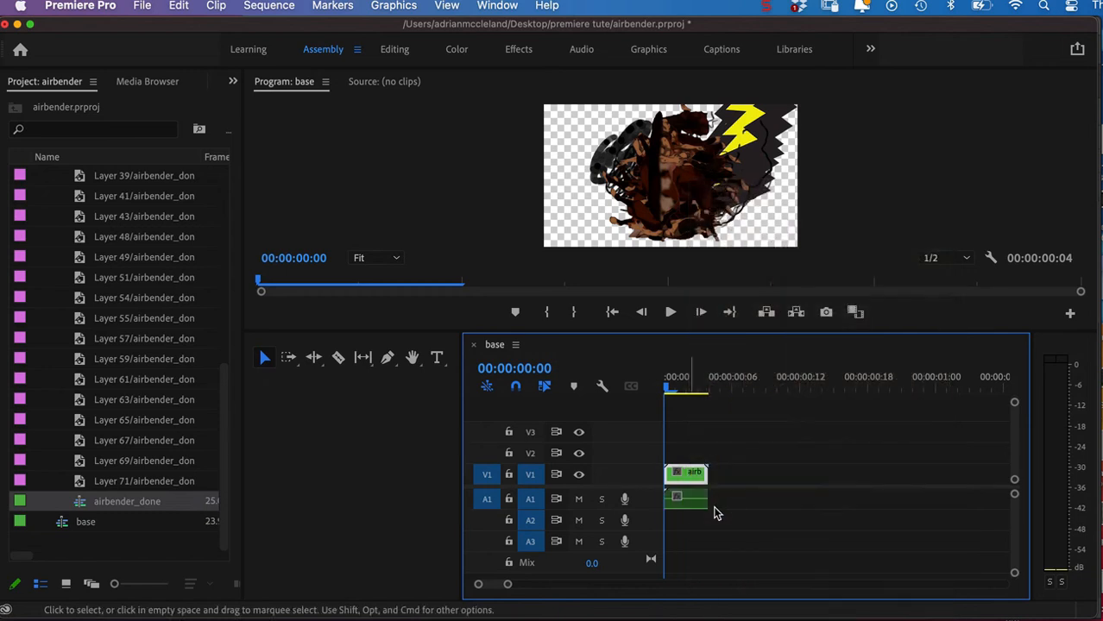
Delete the unlinked audio and video parts of the airbender_done clip from the base sequence.
click(681, 499)
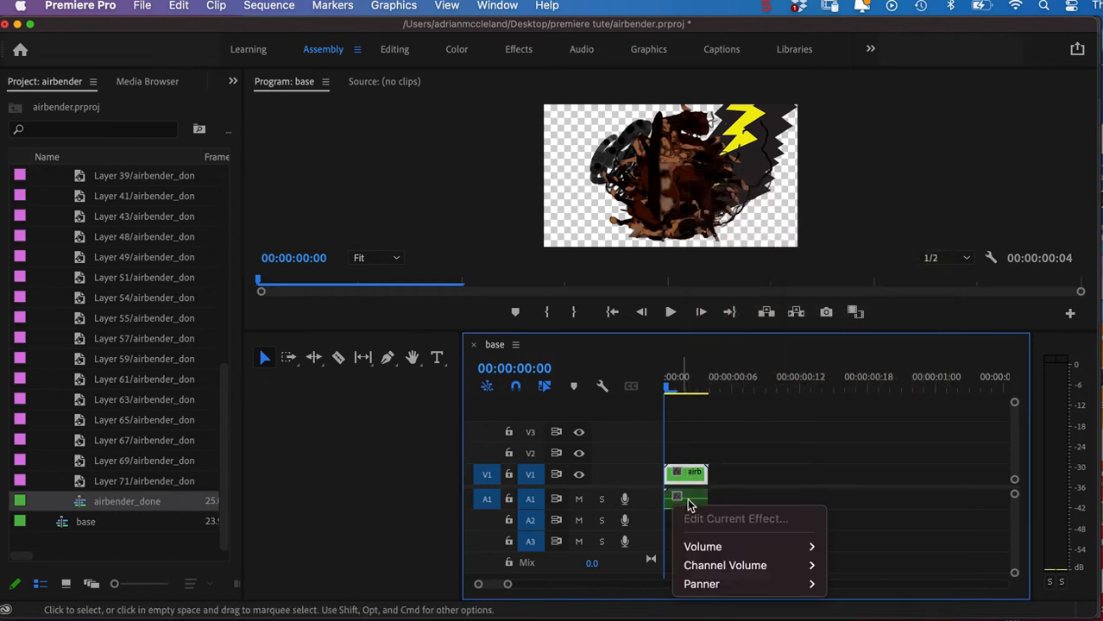
click(683, 500)
right_click(695, 505)
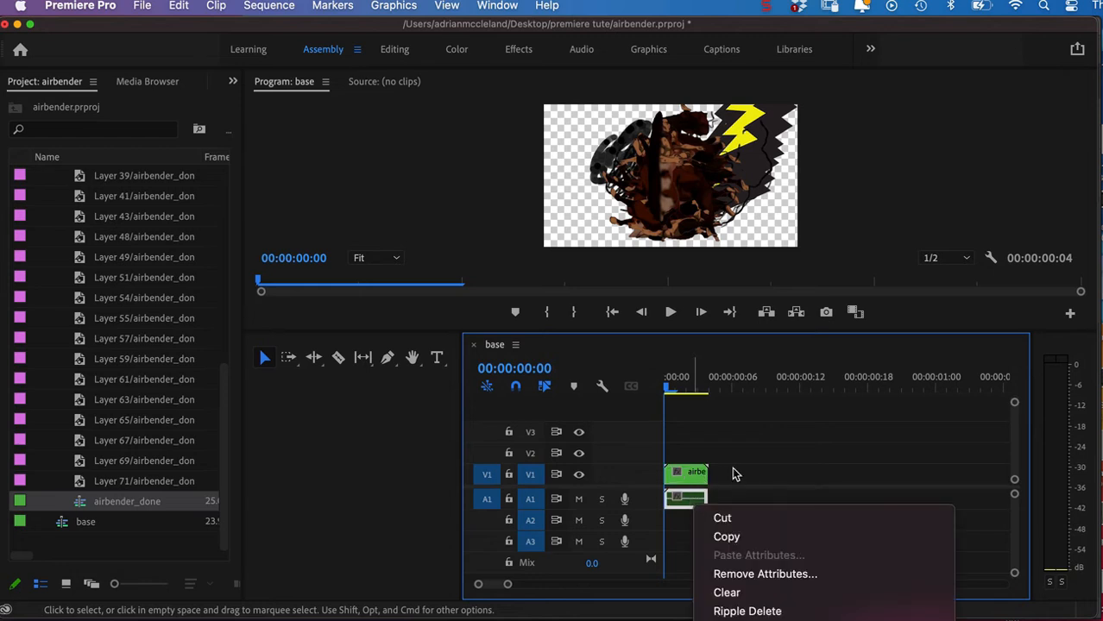
key(Escape)
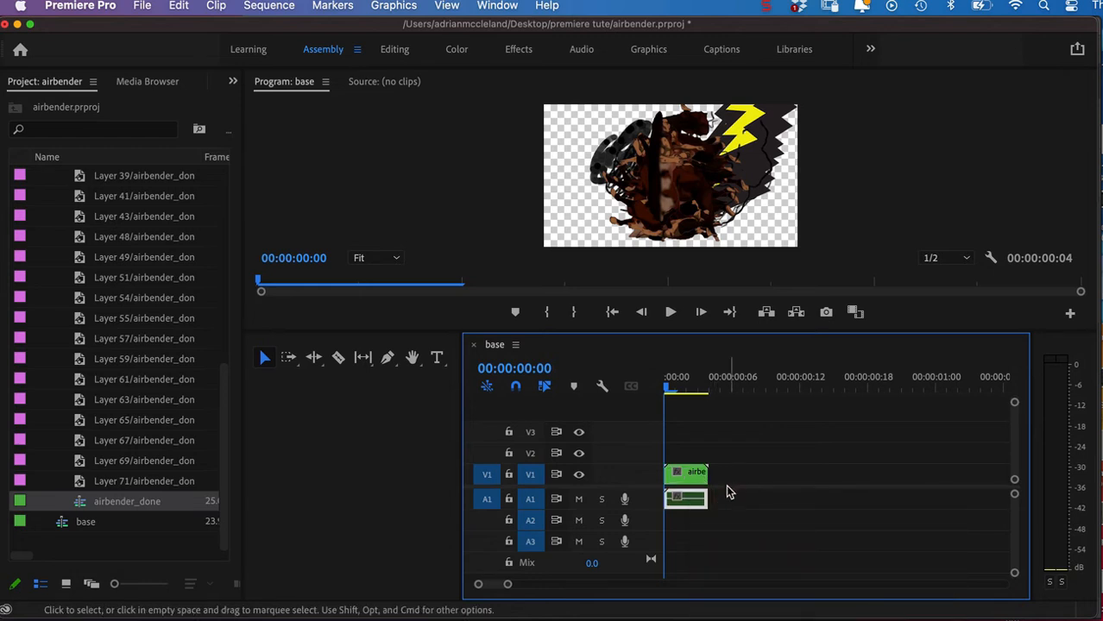
key(Delete)
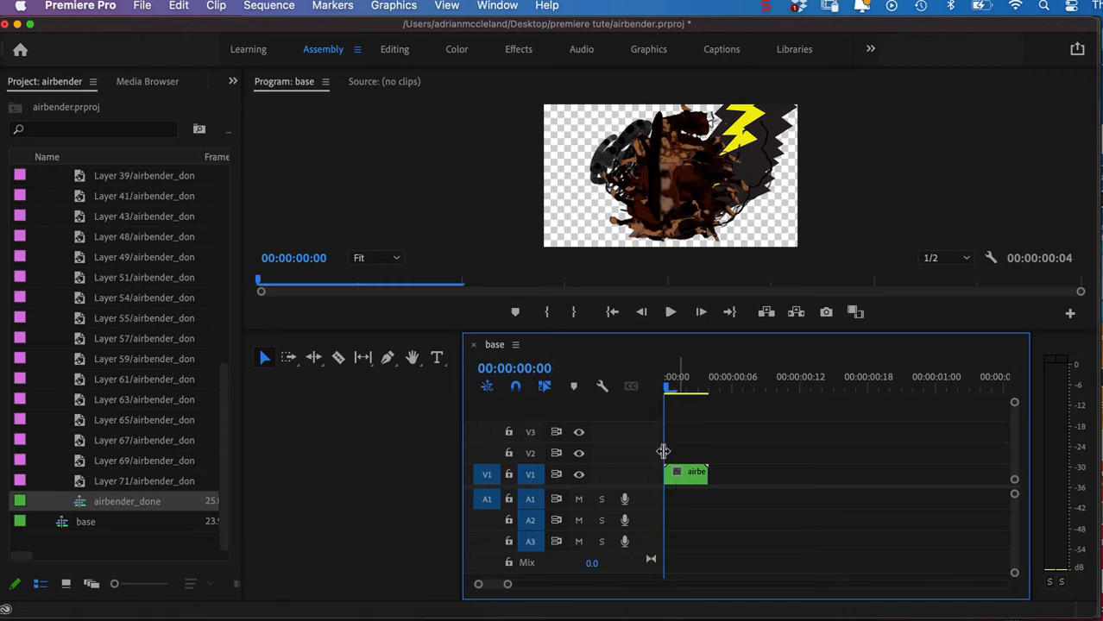
click(691, 477)
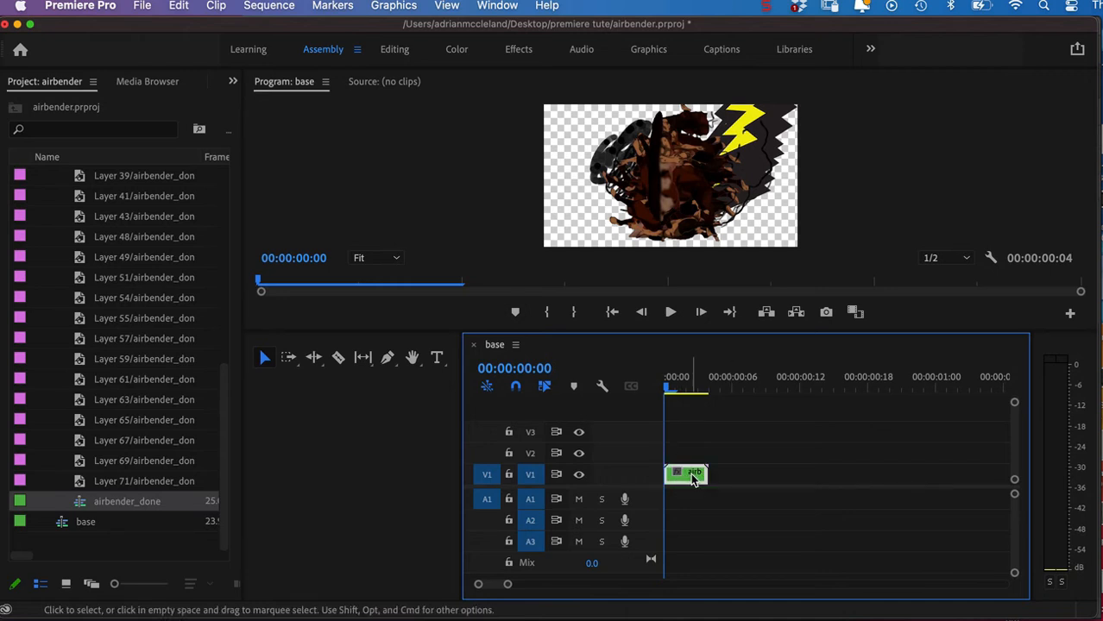
key(Delete)
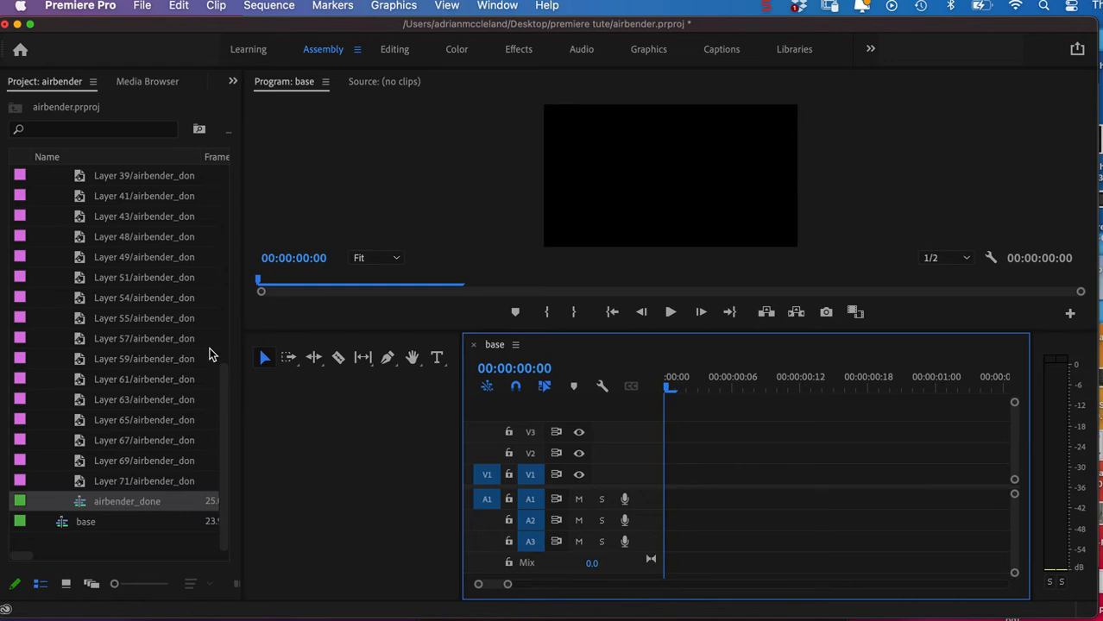
Place all layer clips from Layer 1 to Layer 71 in order at the start of V1 in the base sequence.
click(165, 482)
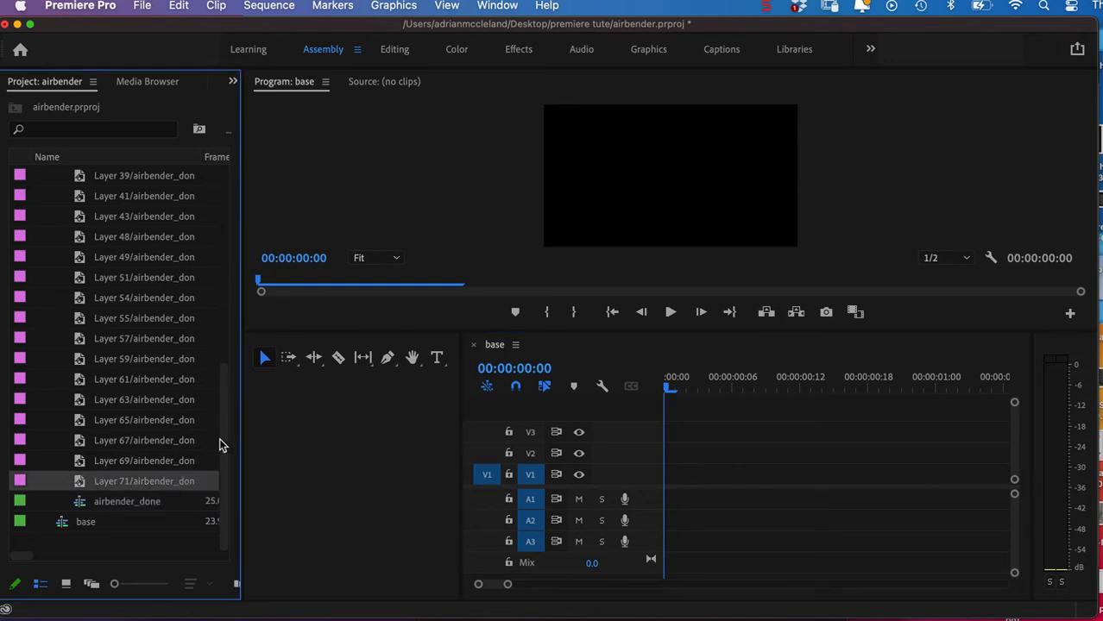
drag(227, 443, 228, 204)
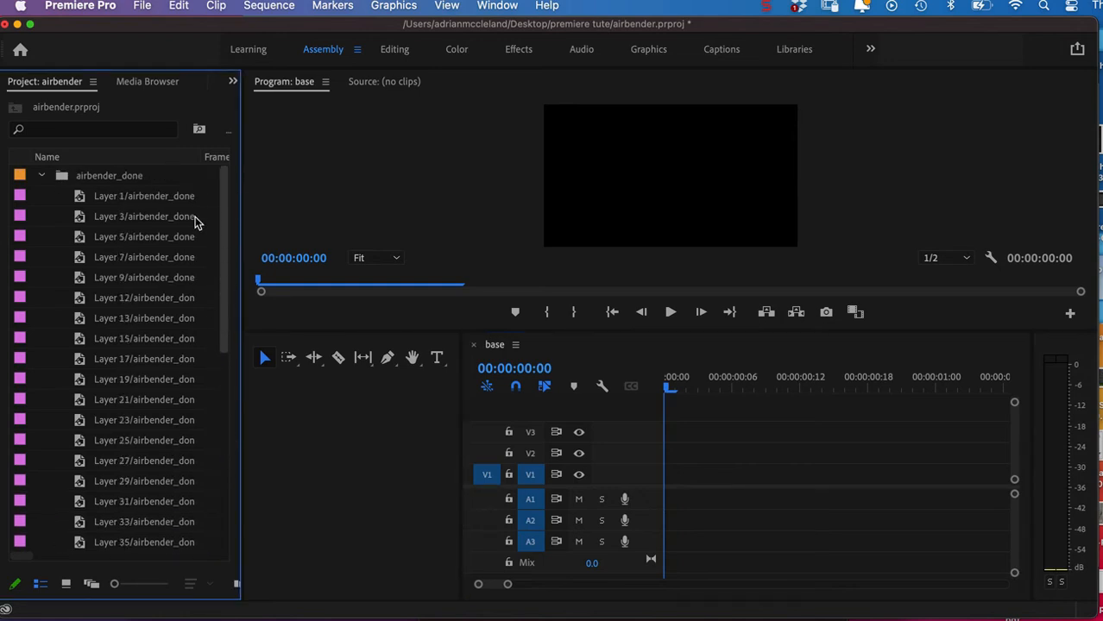
shift+click(147, 200)
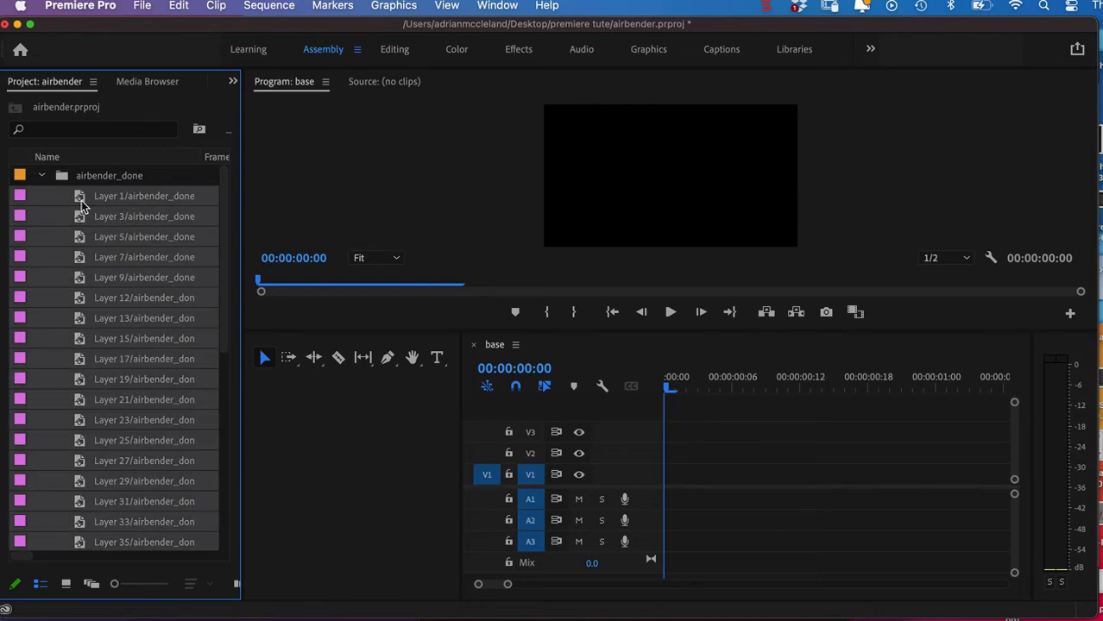
drag(83, 202, 673, 485)
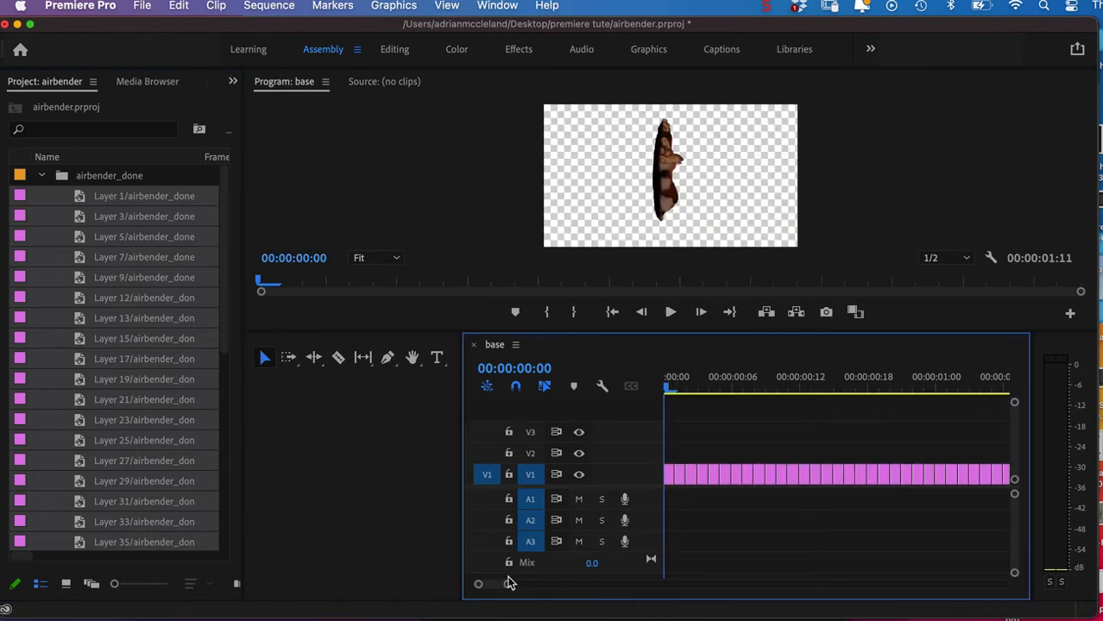
drag(509, 587, 515, 585)
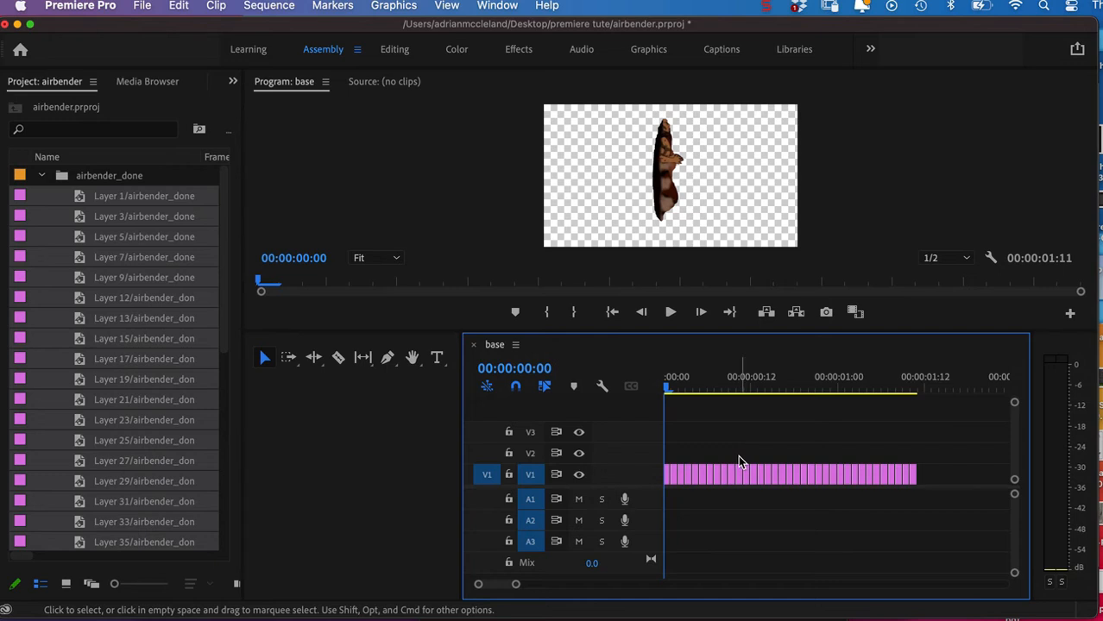
Nest all the layer clips on V1 into a nested sequence named airbender.
drag(943, 455, 639, 485)
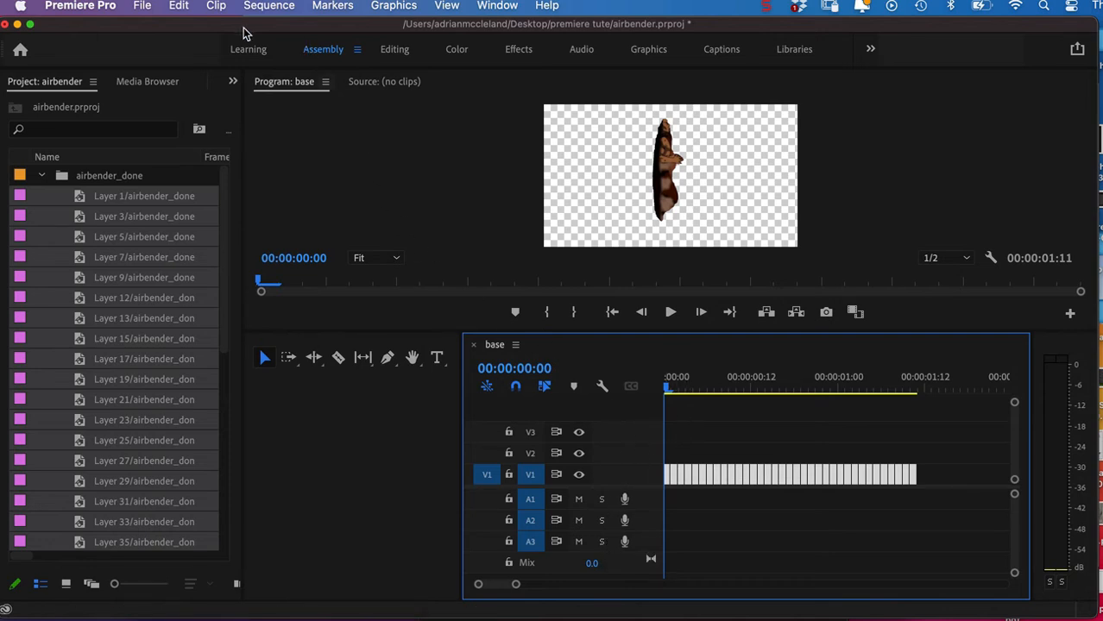
click(216, 6)
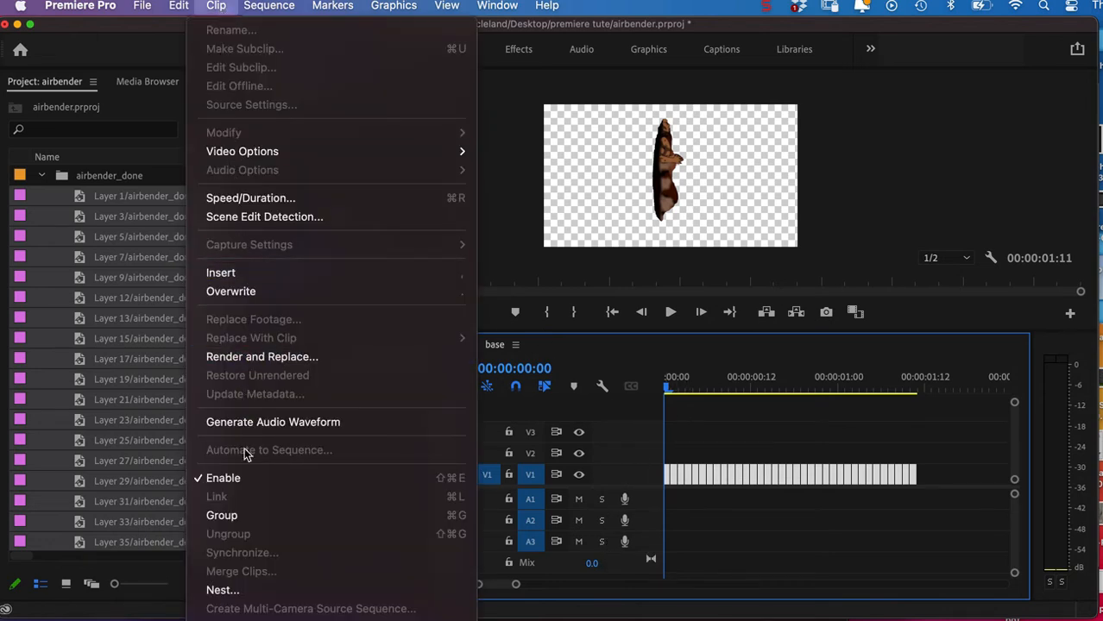
click(238, 591)
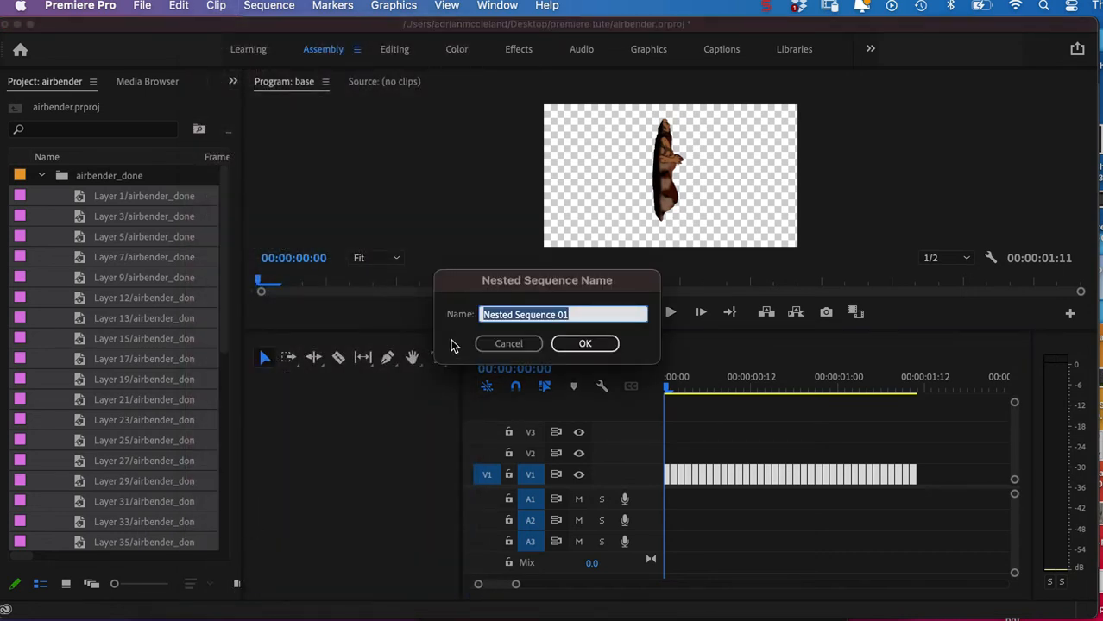
text(airbender)
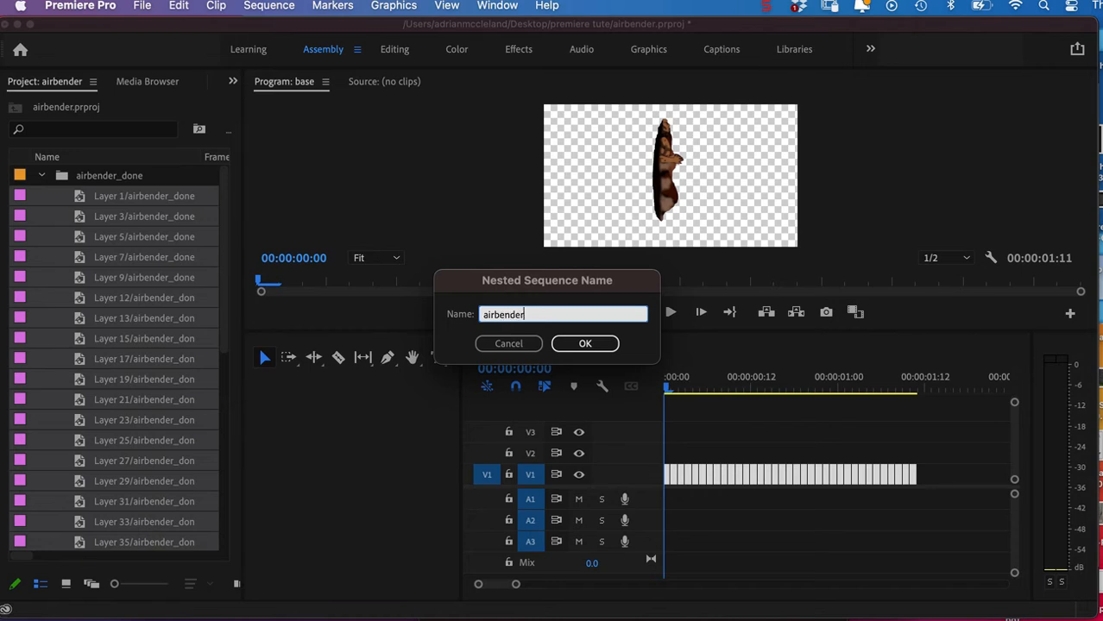
click(584, 343)
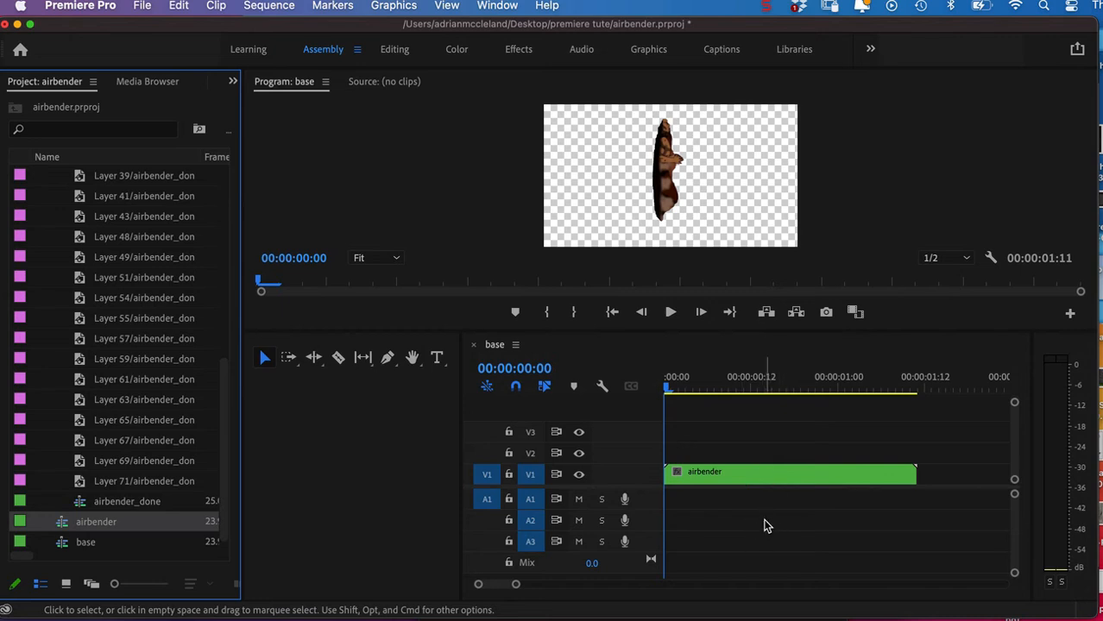
Check the nested airbender clip's speed and duration settings and play back the base sequence.
right_click(783, 475)
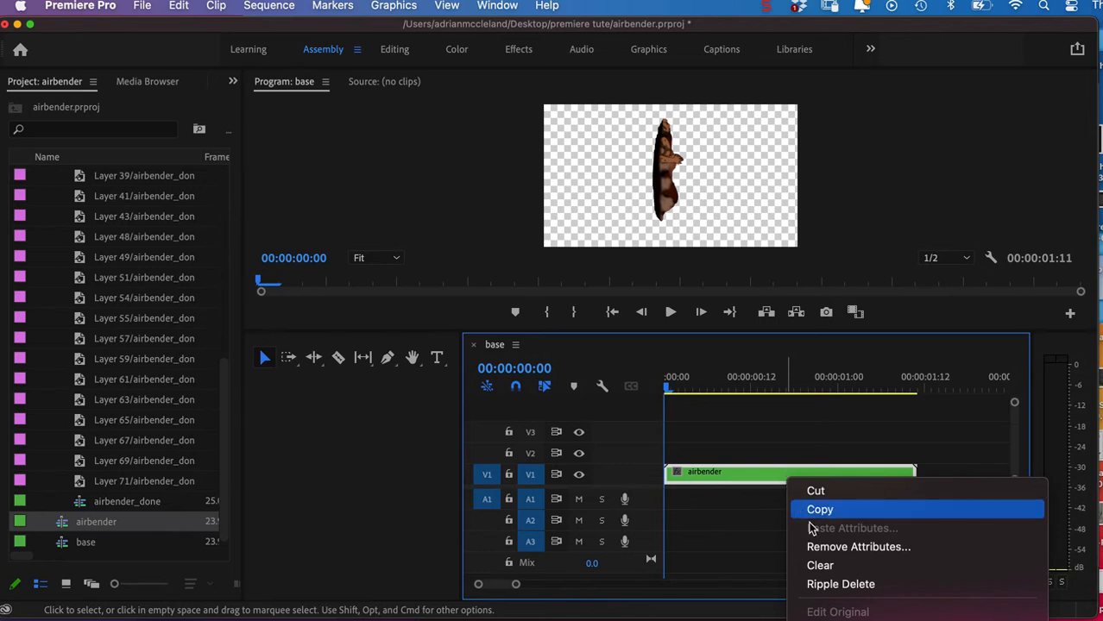
scroll(811, 528, down, 10)
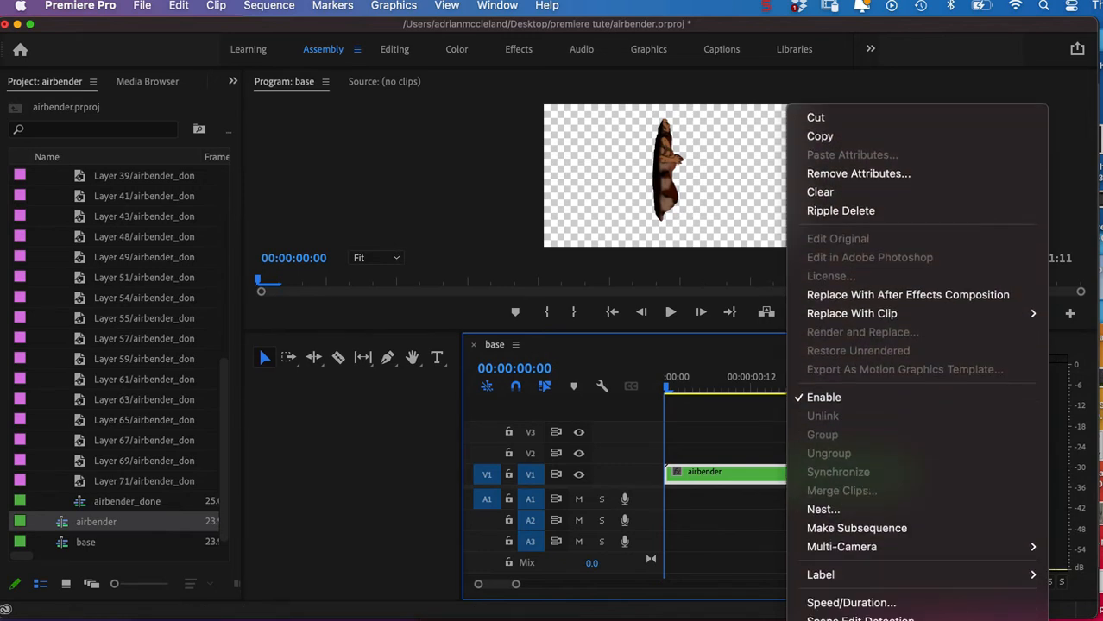
scroll(831, 614, down, 5)
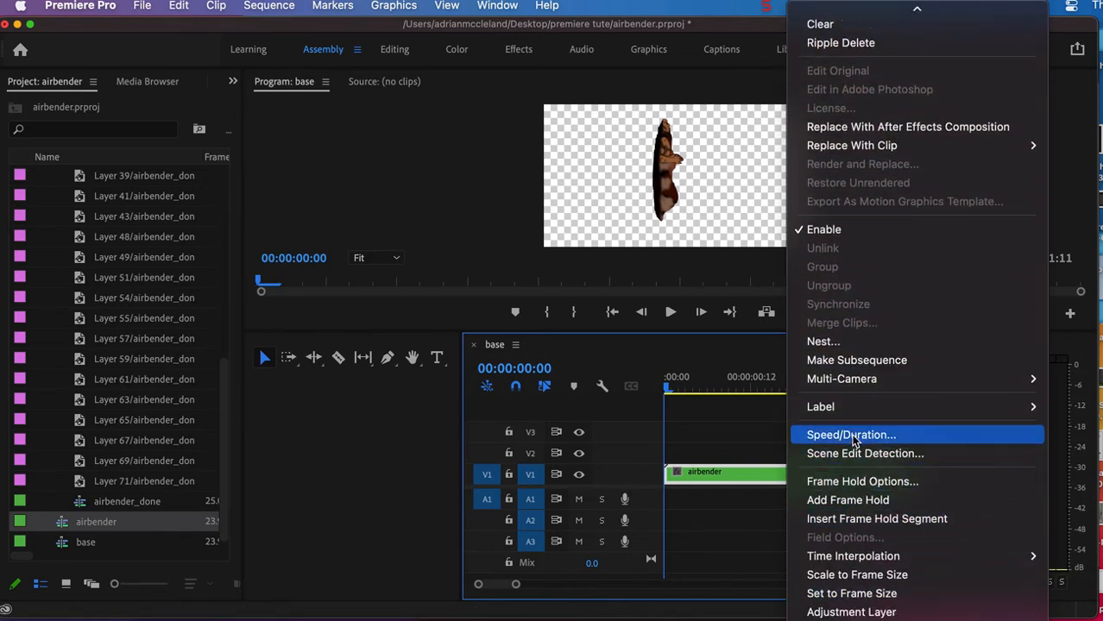
click(854, 436)
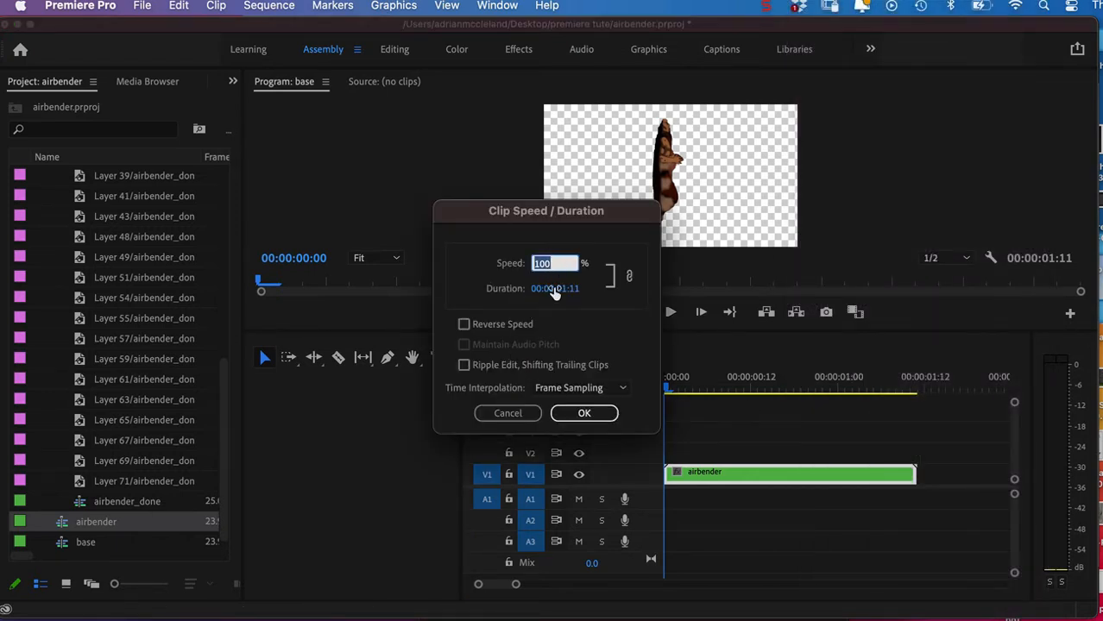
click(518, 413)
key(space)
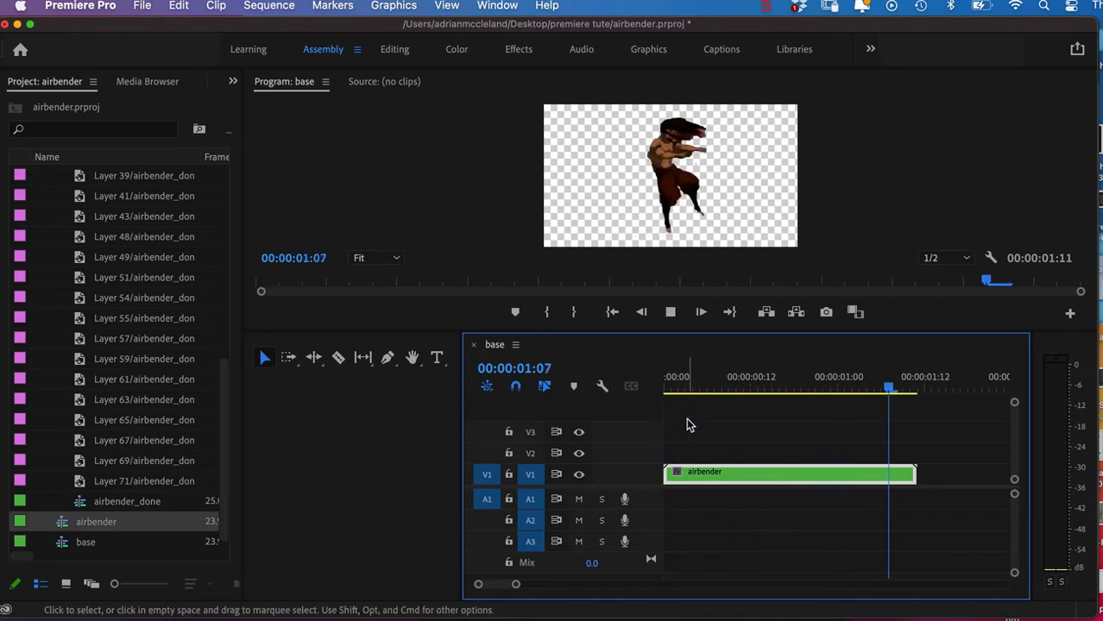
key(space)
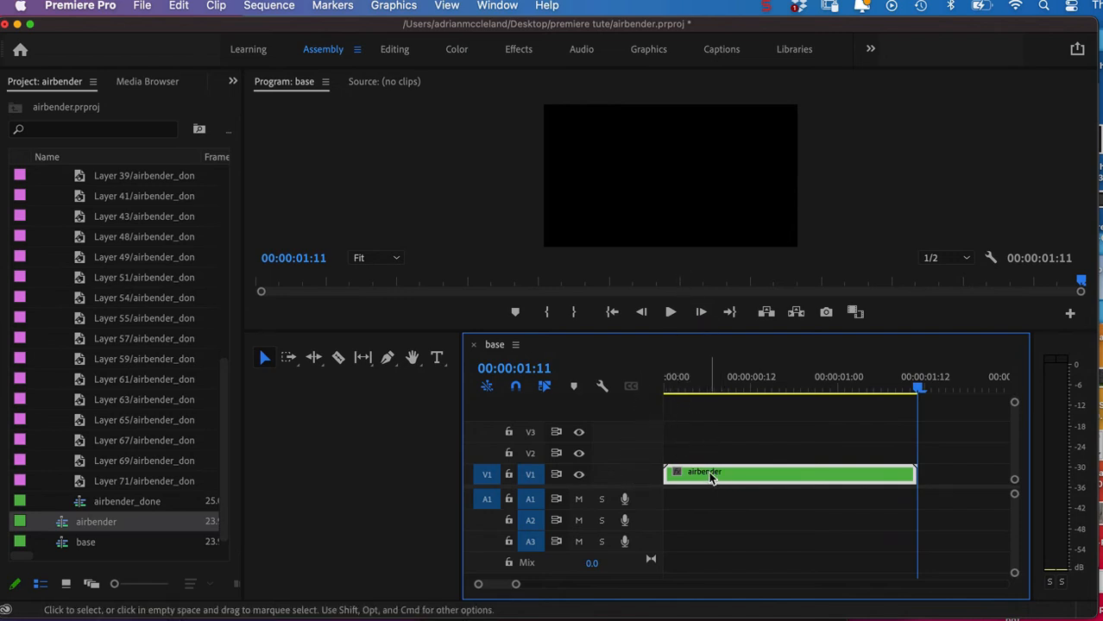
Move the nested airbender clip up from V1 to V2 and return the playhead to the sequence start.
drag(709, 477, 716, 454)
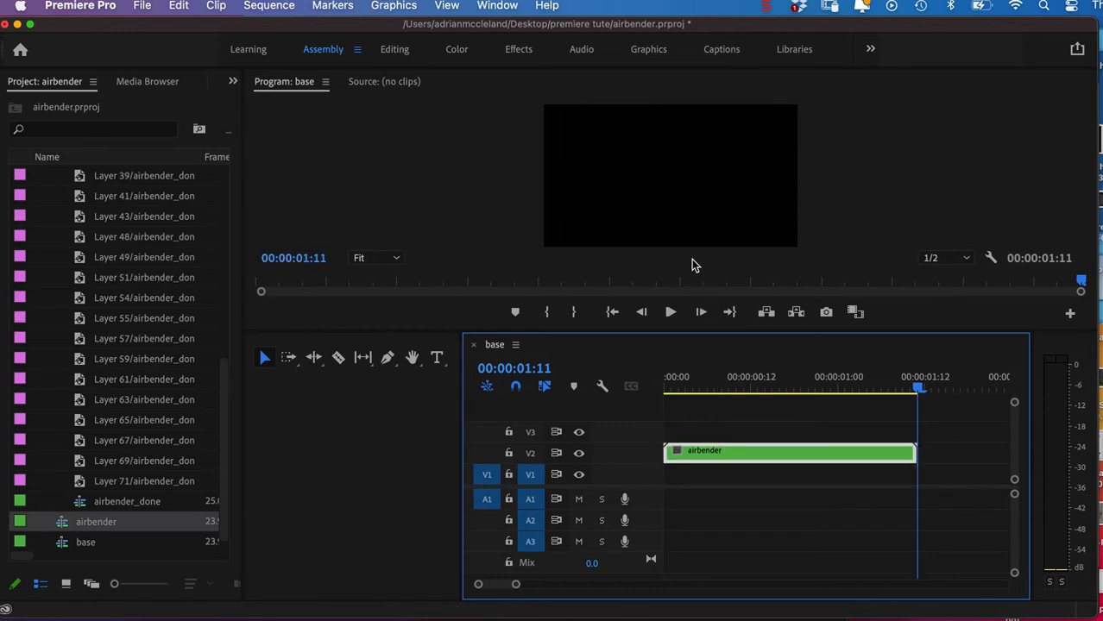
drag(908, 382, 838, 385)
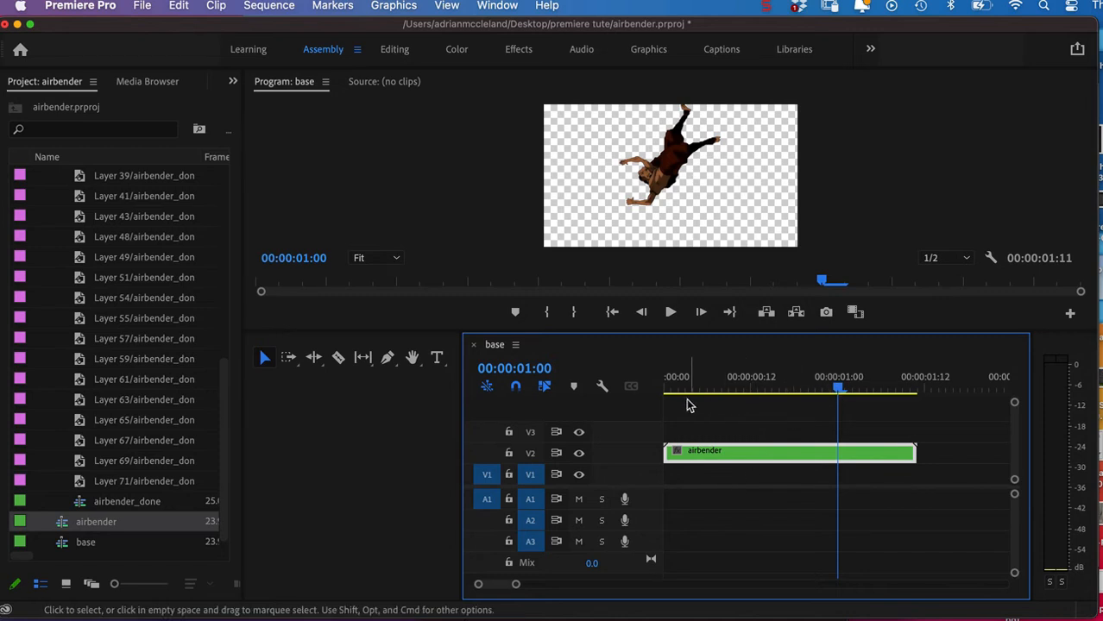
drag(838, 386, 623, 392)
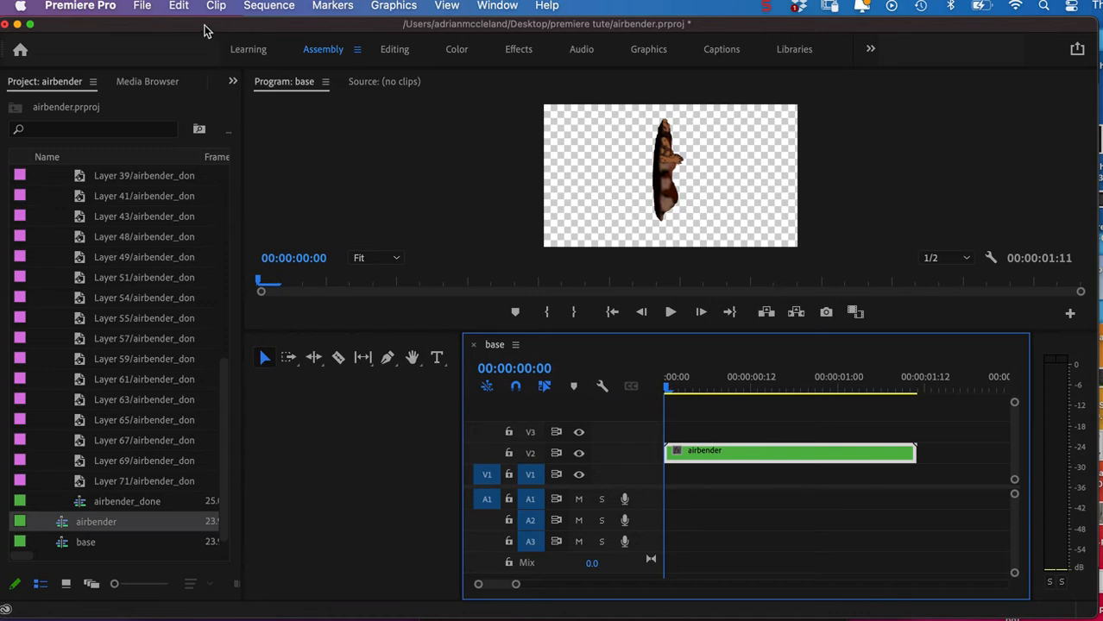
Start a new color matte at 1440 x 1080, 23.976 fps and HD Anamorphic 1080 (1.333) pixel aspect ratio.
click(144, 7)
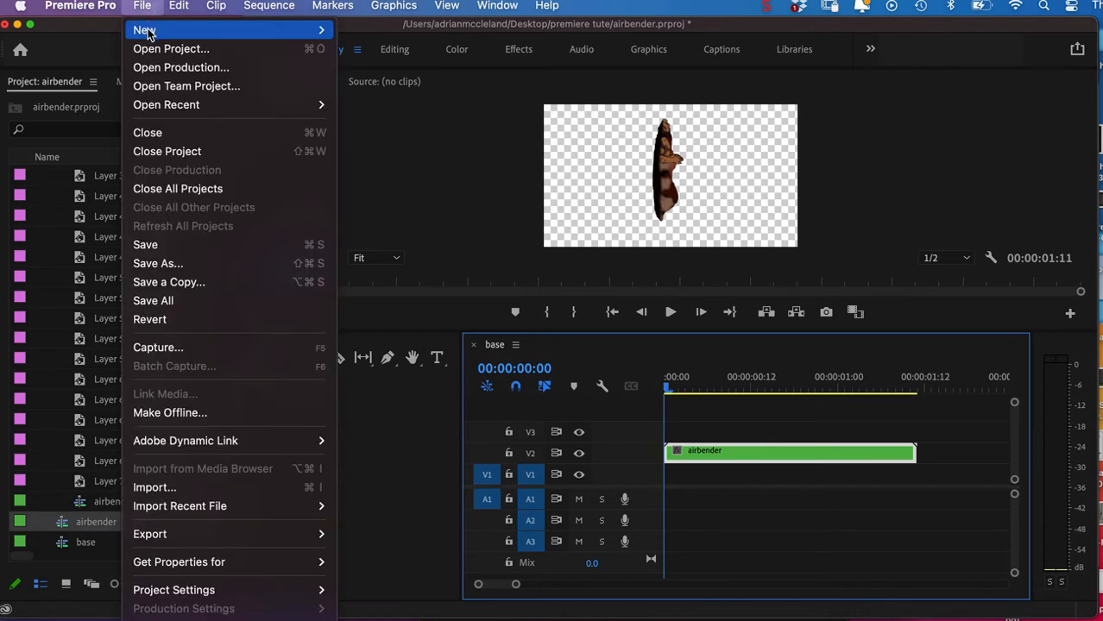
mouse_move(164, 32)
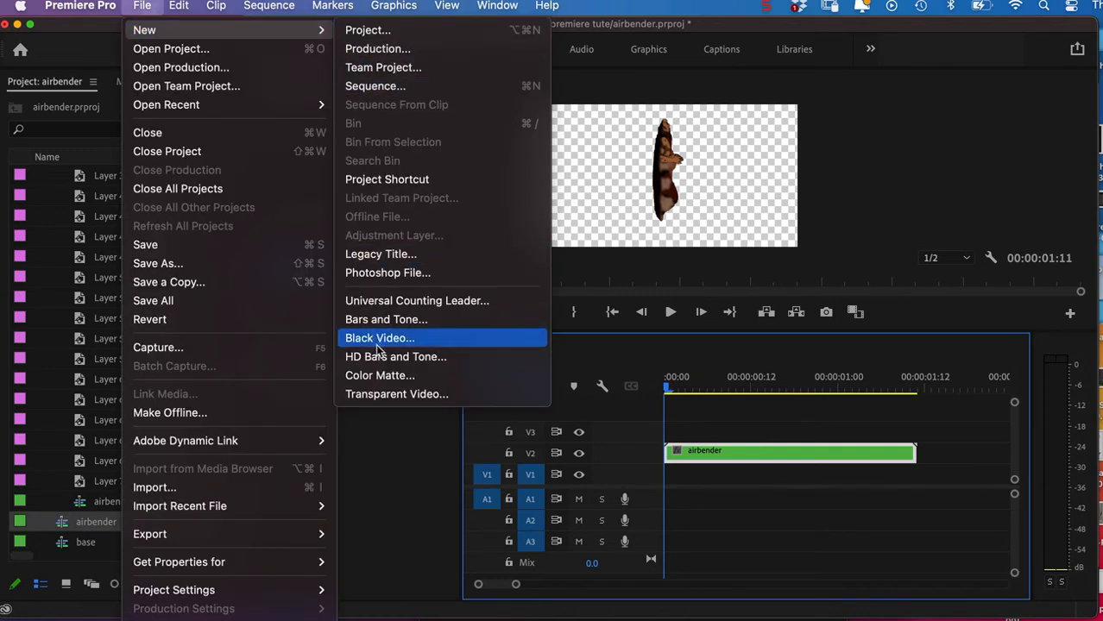
click(390, 378)
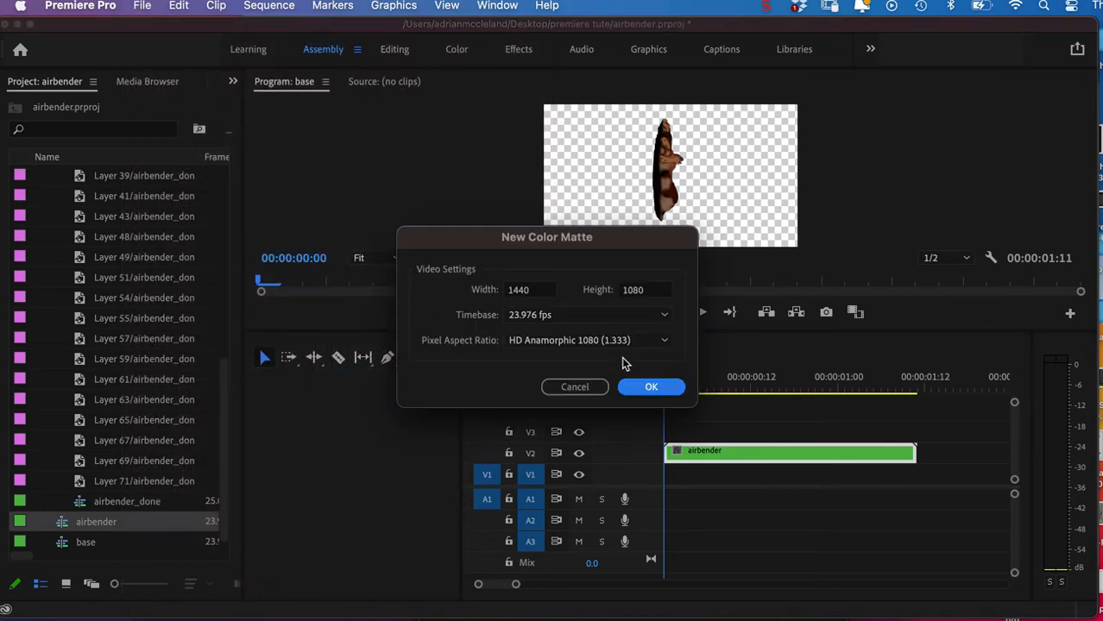
click(645, 387)
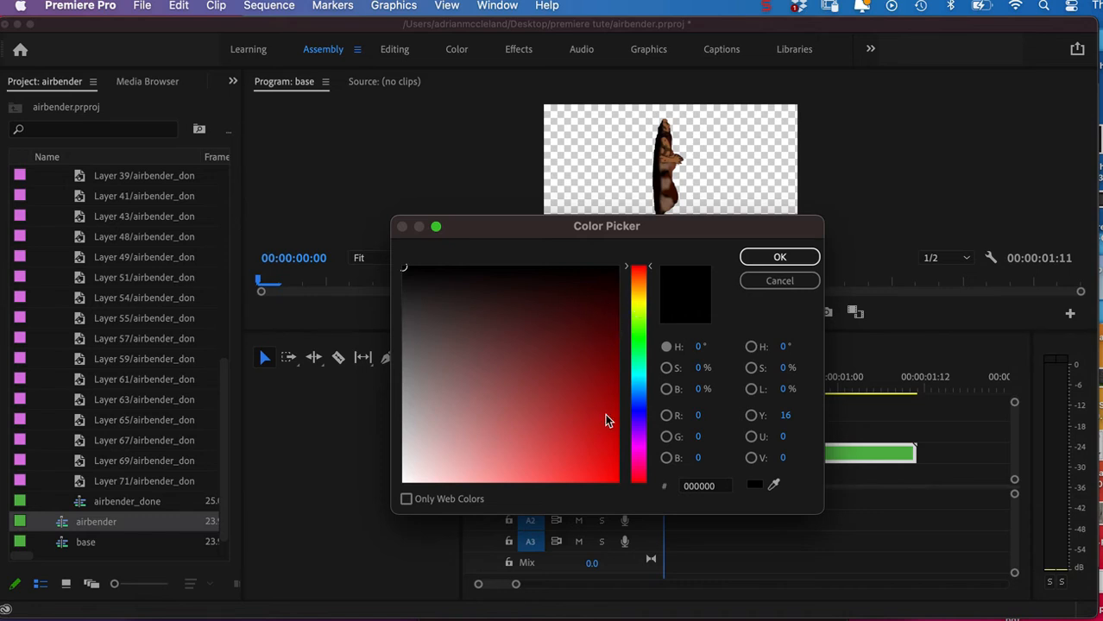
Set the matte color to white with RGB 255, 255, 255 and create it under the name Color Matte.
click(406, 478)
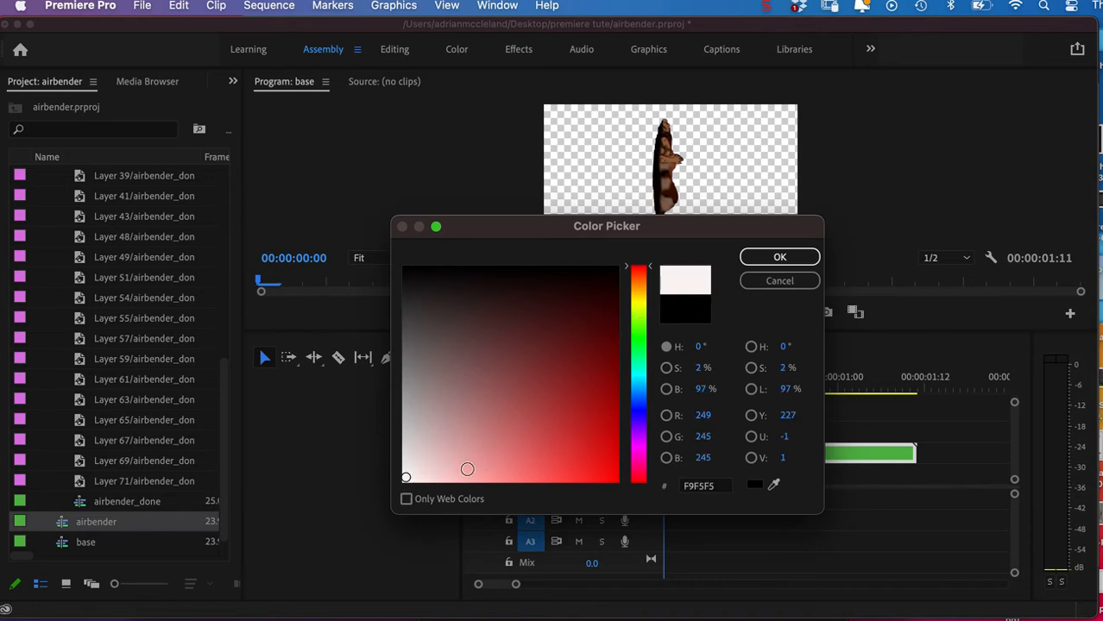
double_click(703, 418)
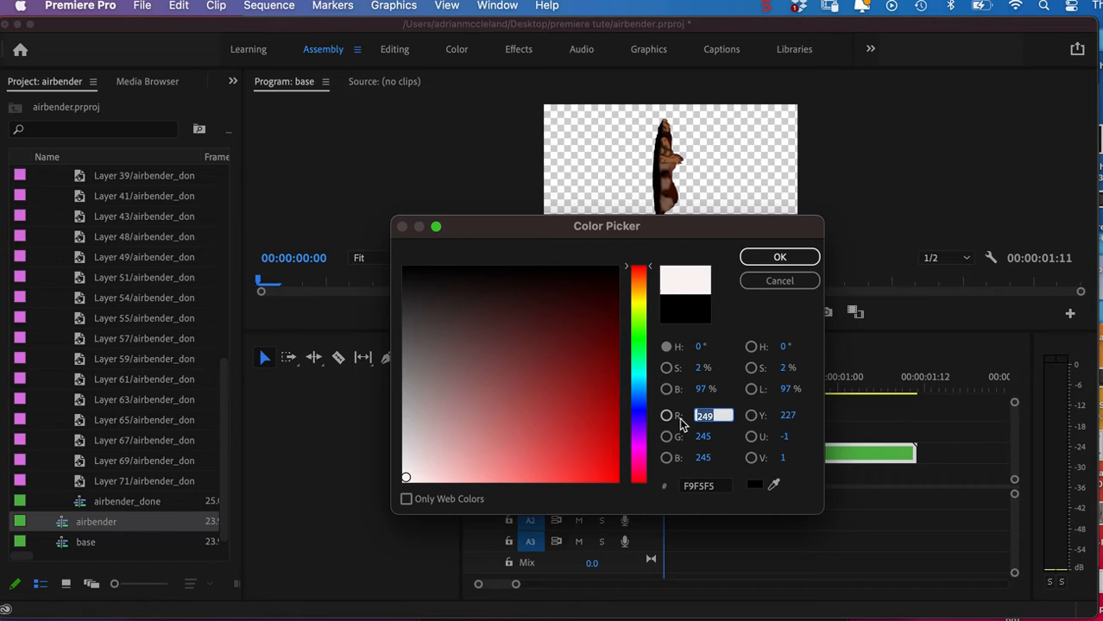
text(255)
key(Tab)
text(255)
key(Tab)
text(255)
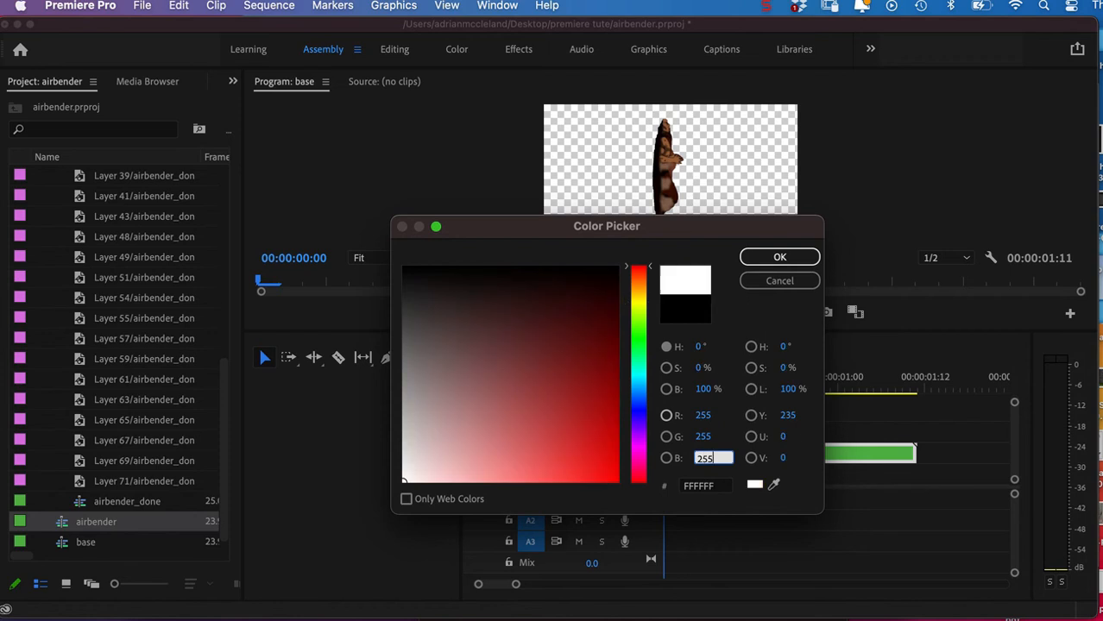
key(Tab)
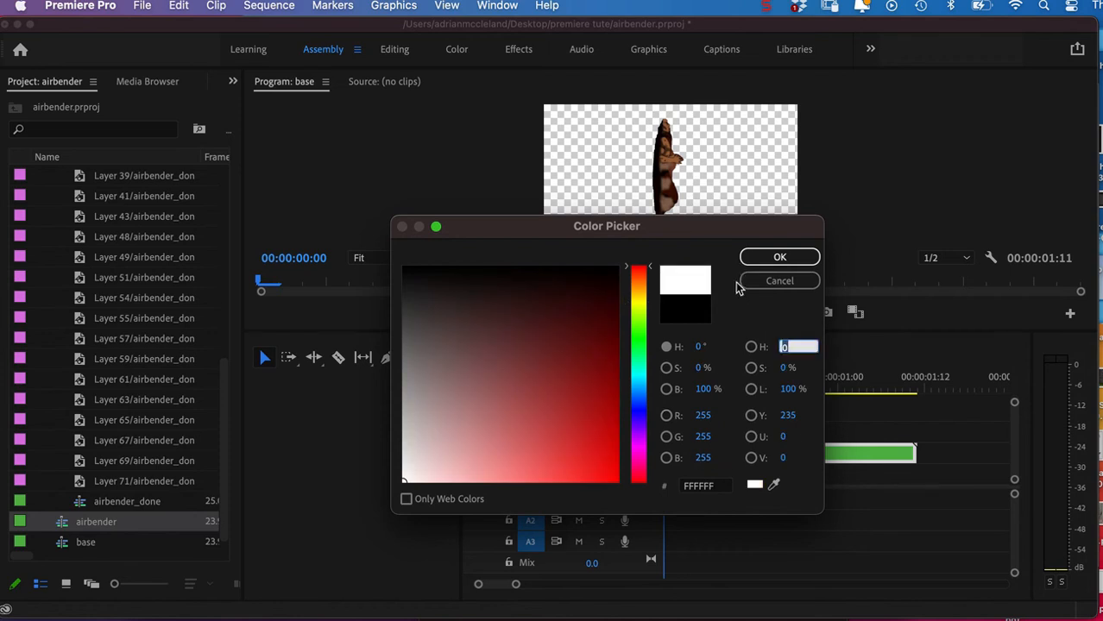
click(777, 256)
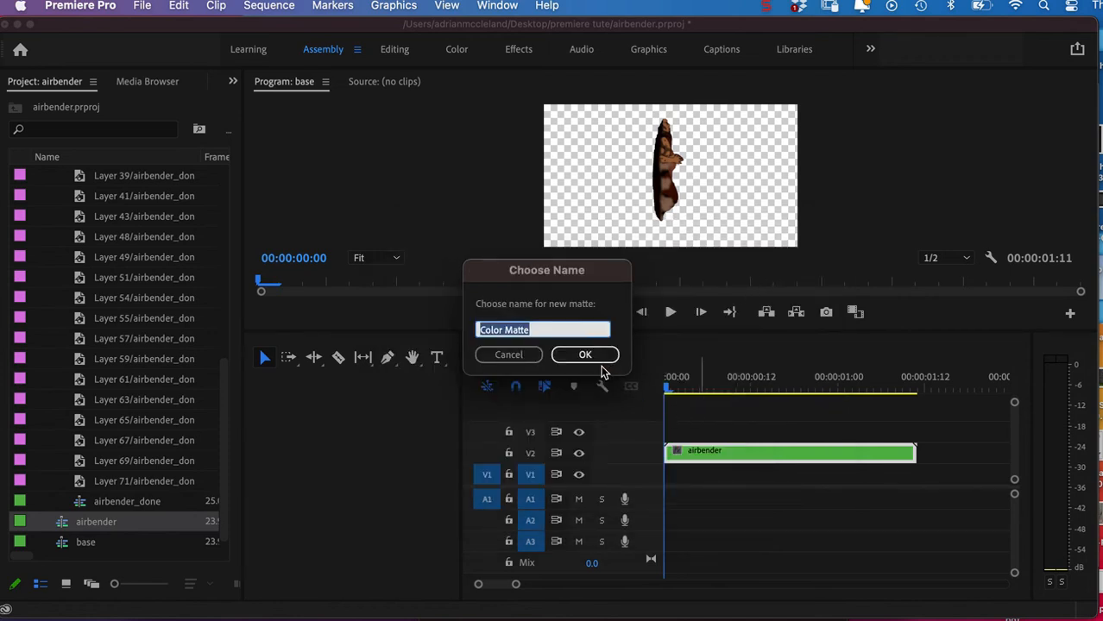
click(580, 356)
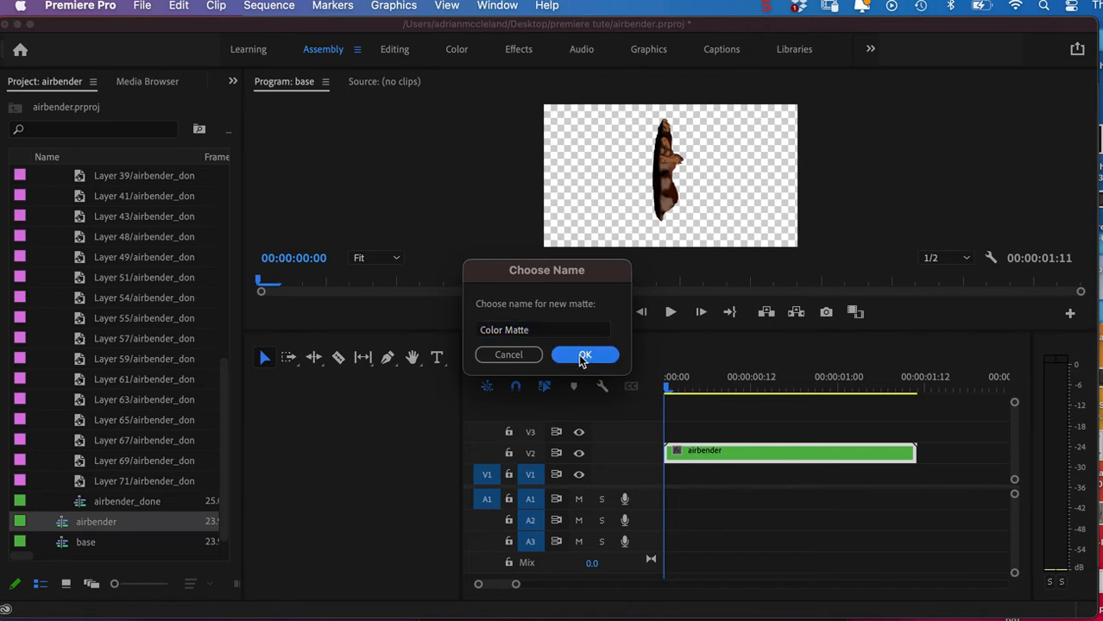
Place Color Matte on V1 beneath the airbender clip, match it to that clip's length, and play back the sequence.
mouse_move(516, 584)
mouse_down()
mouse_move(497, 587)
mouse_move(515, 584)
mouse_up()
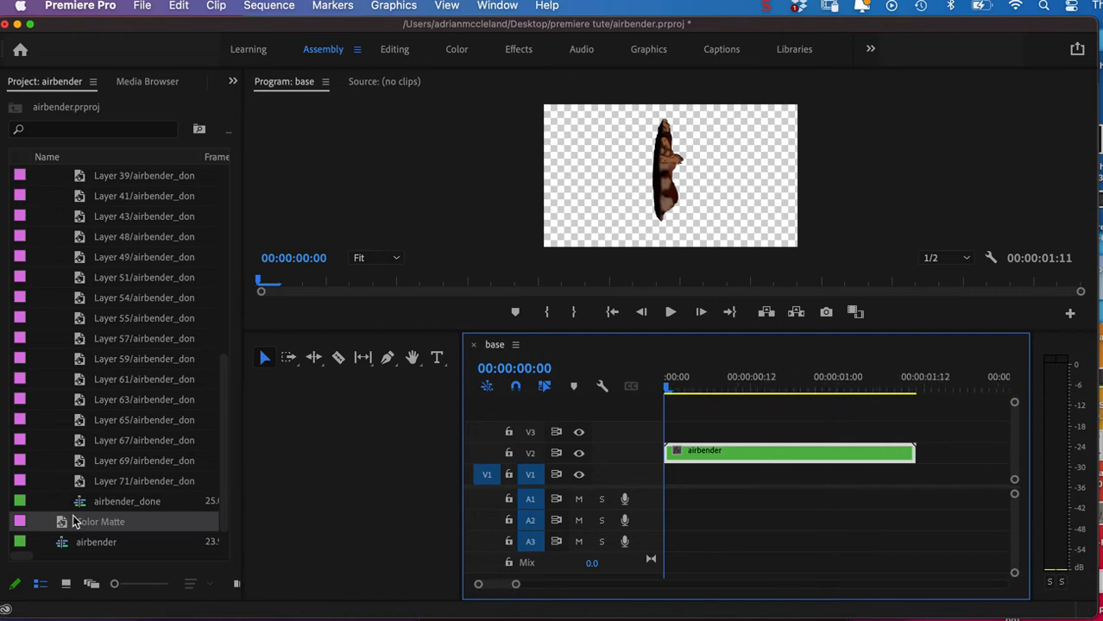
drag(63, 525, 916, 480)
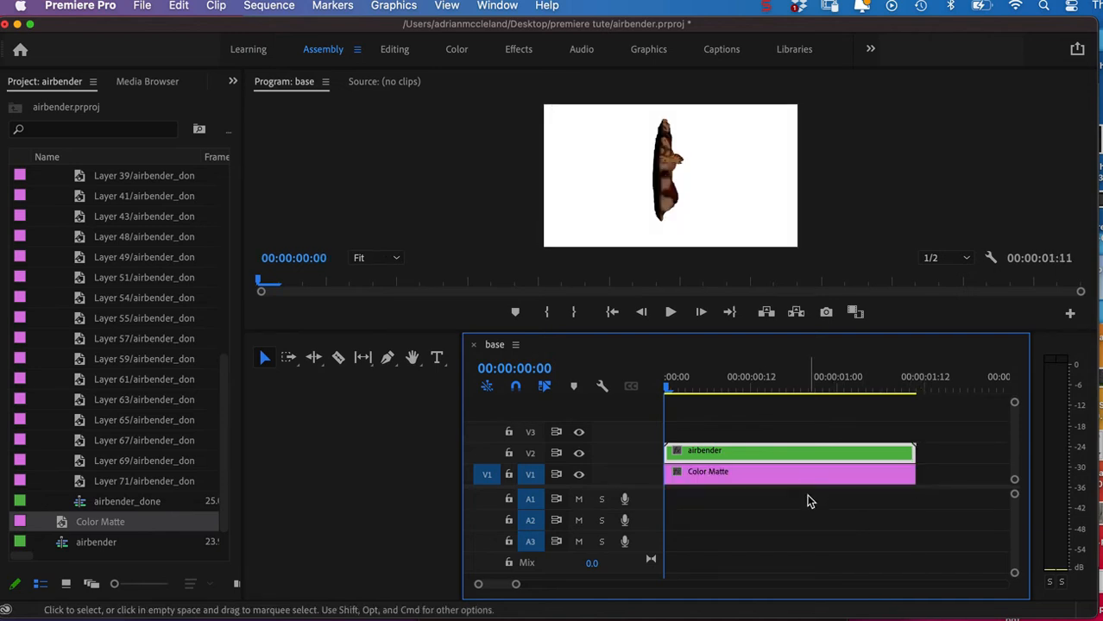
key(space)
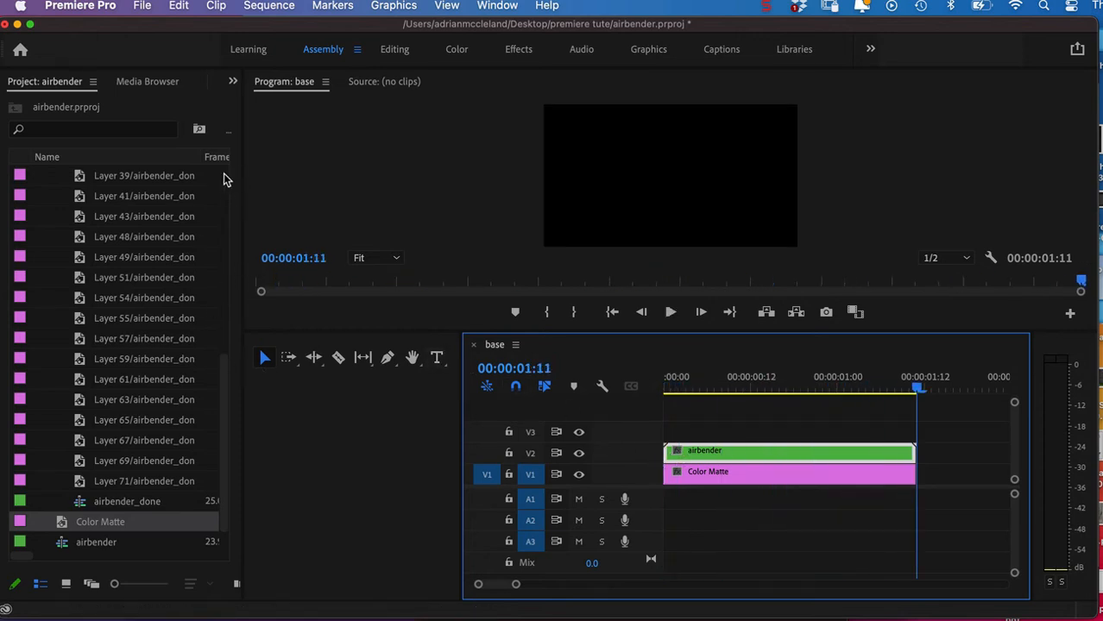
Collapse the airbender_done bin and choose frog_1.psd from the premiere tute folder for import.
drag(225, 361, 242, 92)
click(41, 175)
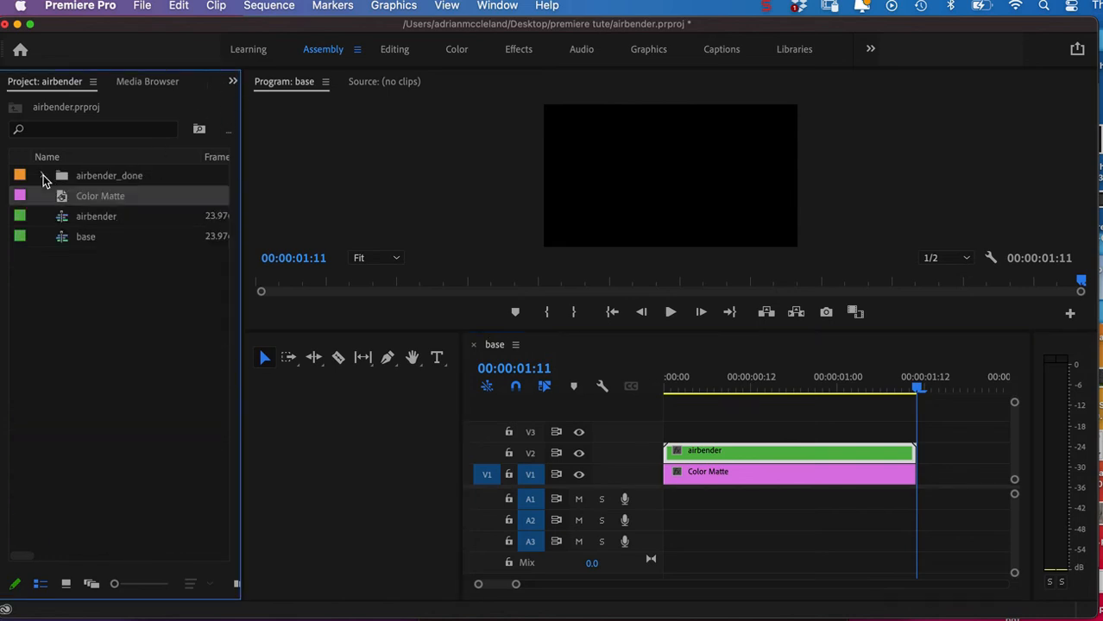
click(106, 284)
double_click(104, 301)
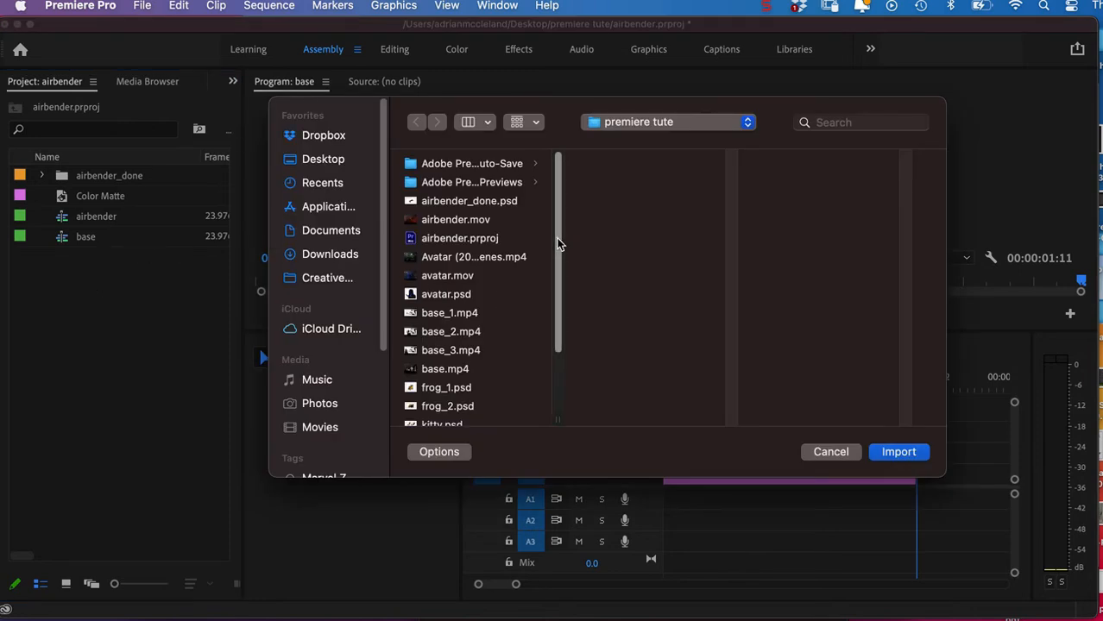
scroll(557, 245, down, 2)
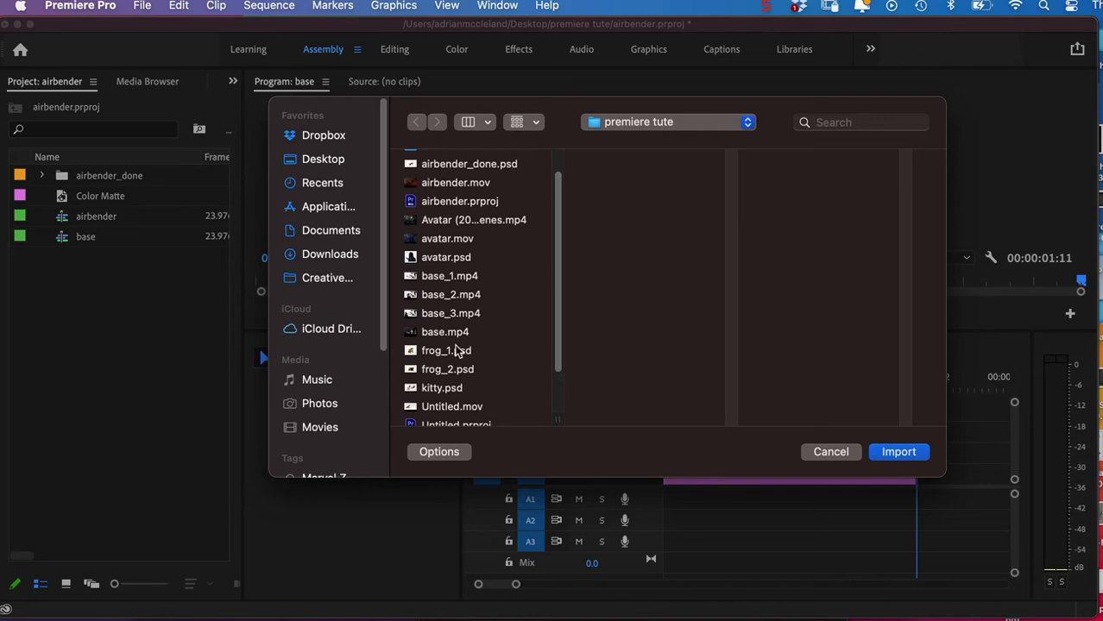
click(457, 350)
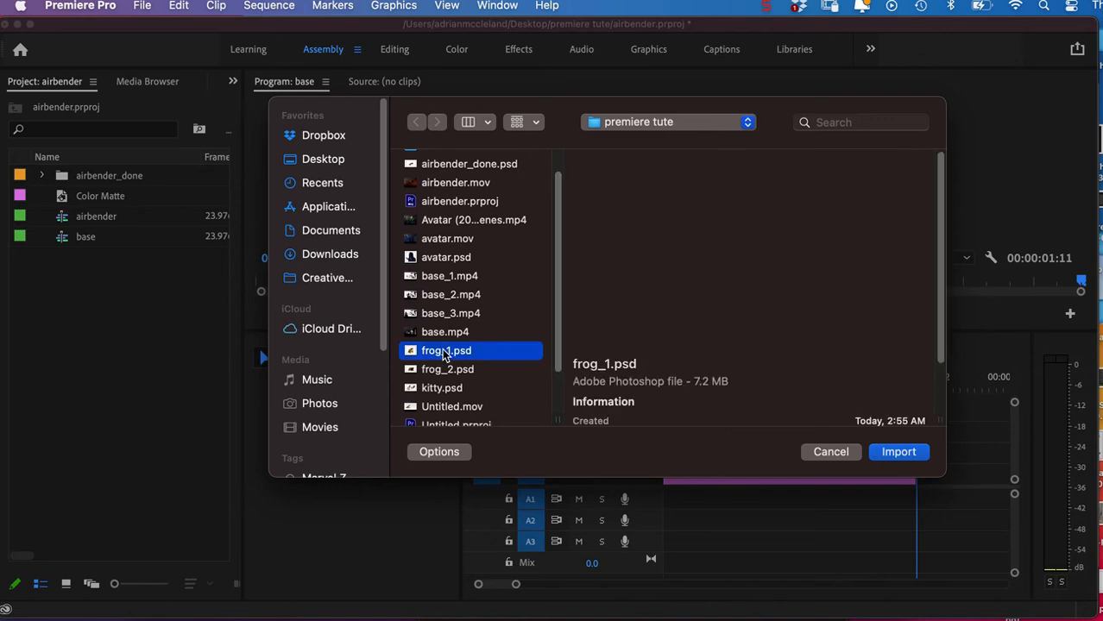
click(897, 452)
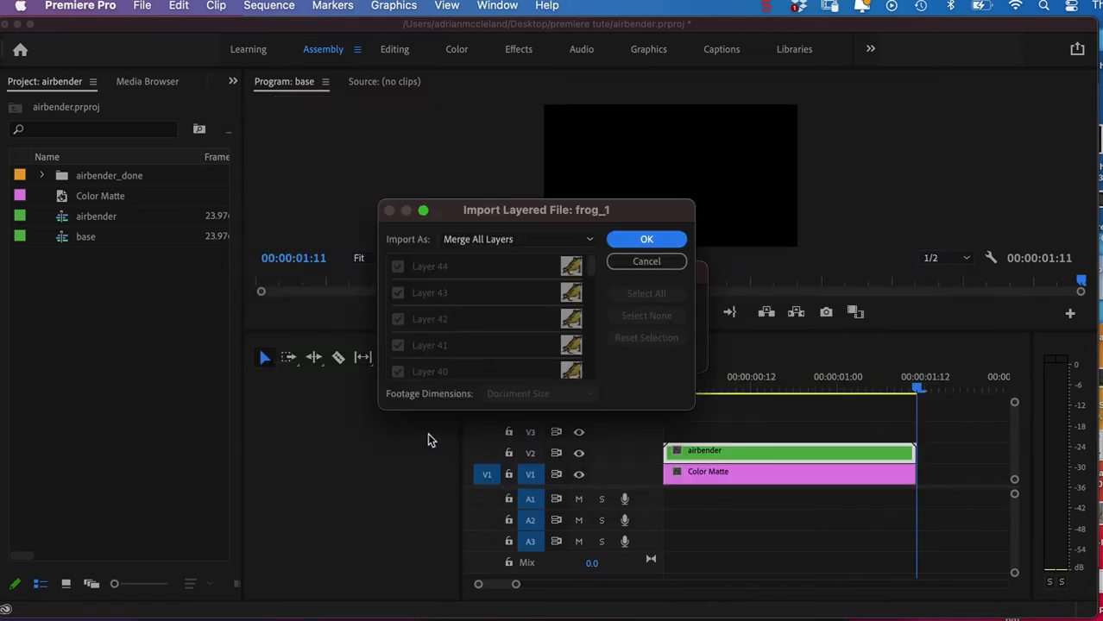
Import the layered frog_1 file as a Sequence with footage dimensions set to Layer Size.
click(518, 239)
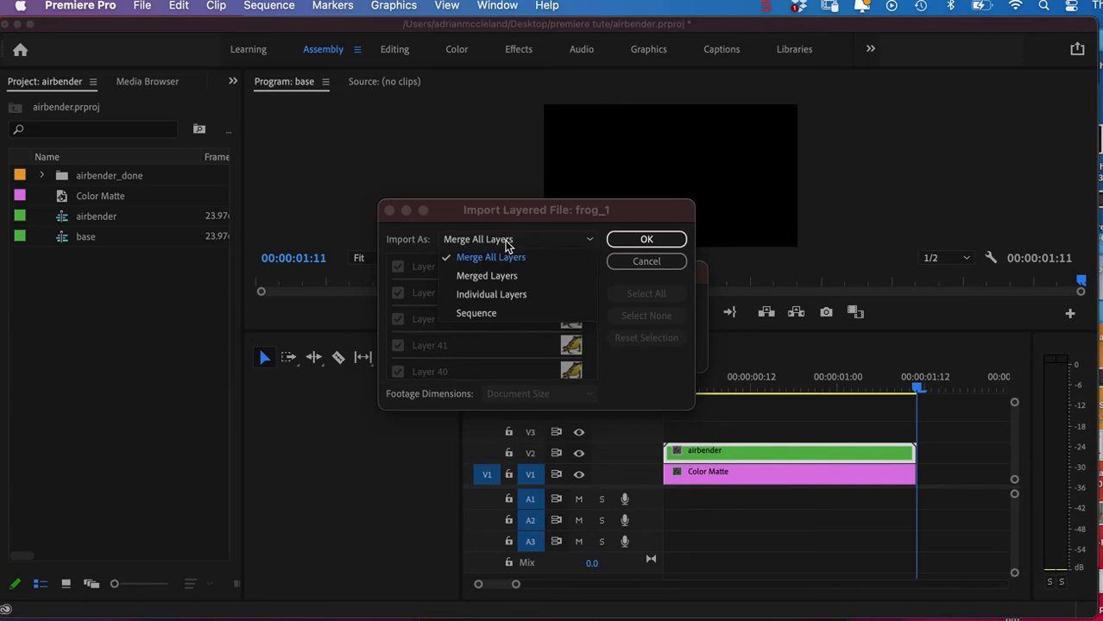
click(495, 316)
click(509, 396)
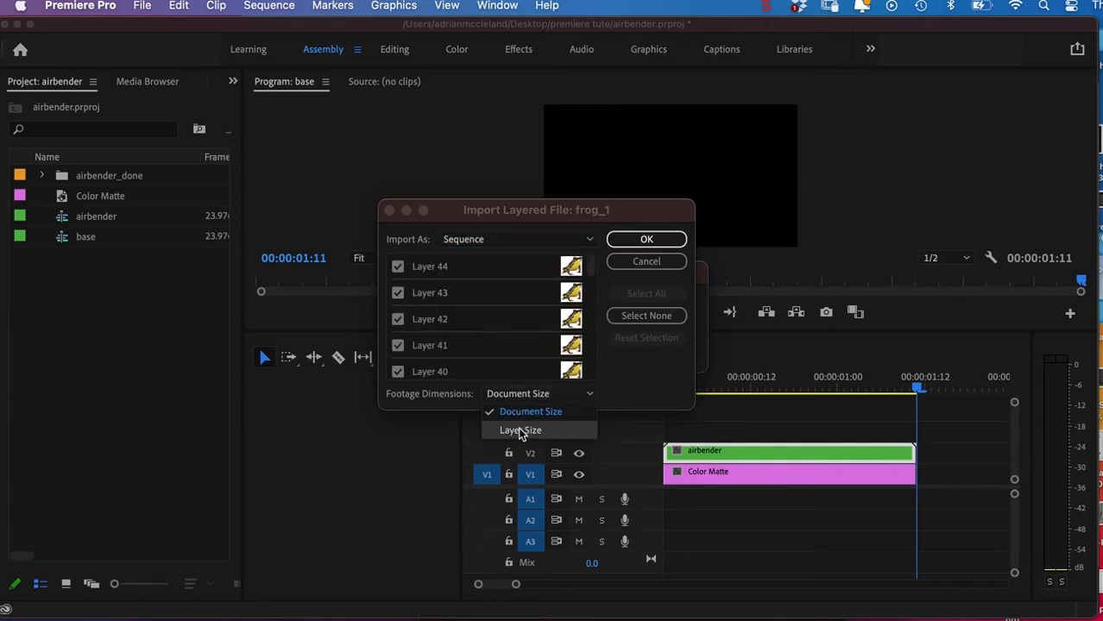
click(521, 432)
click(646, 241)
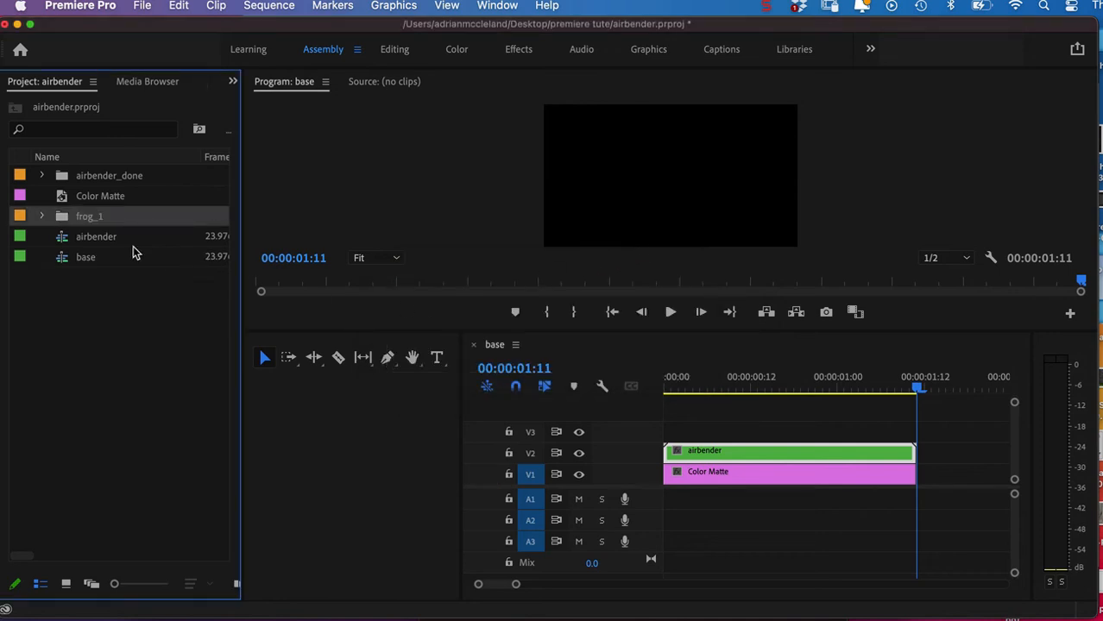
Place all frog_1 layer clips from Layer 1 to Layer 44 in order at the start of V3 in the base sequence.
click(42, 216)
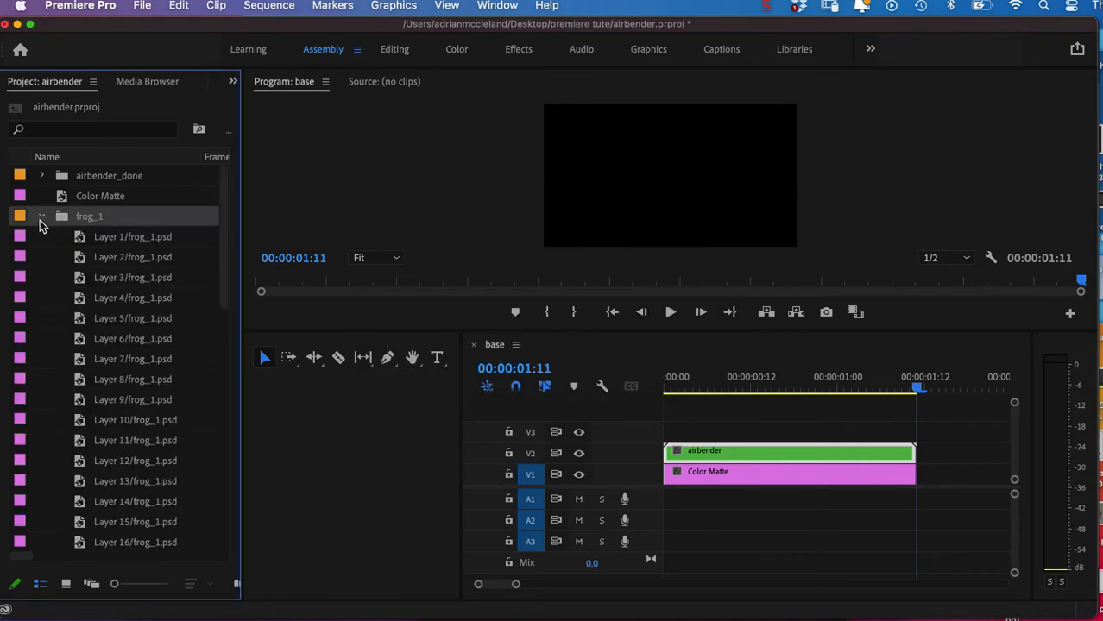
click(130, 242)
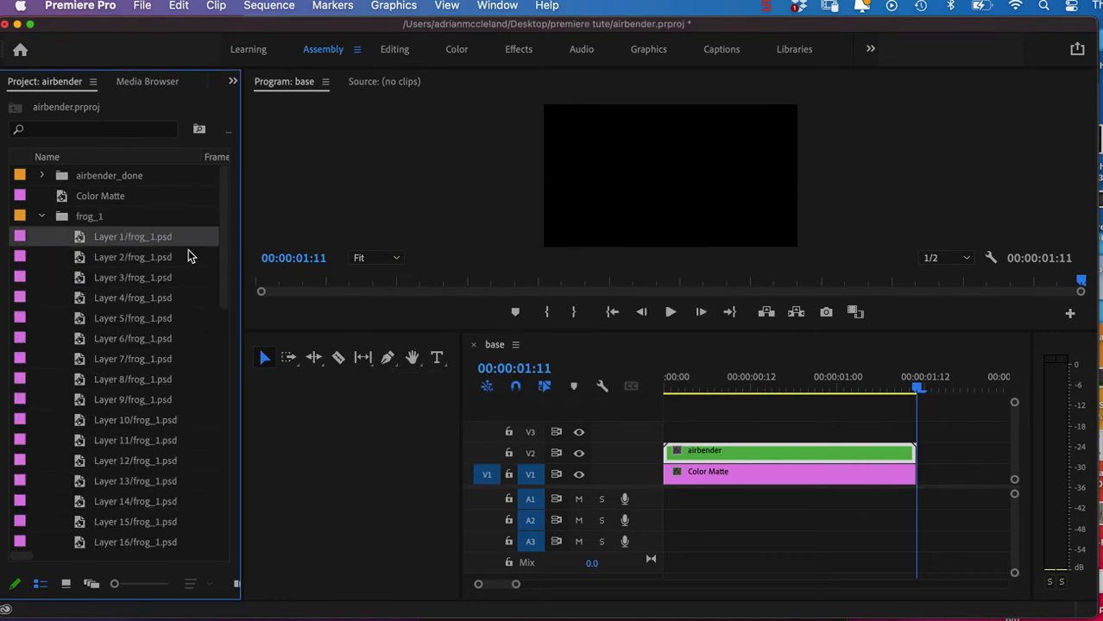
shift+click(164, 358)
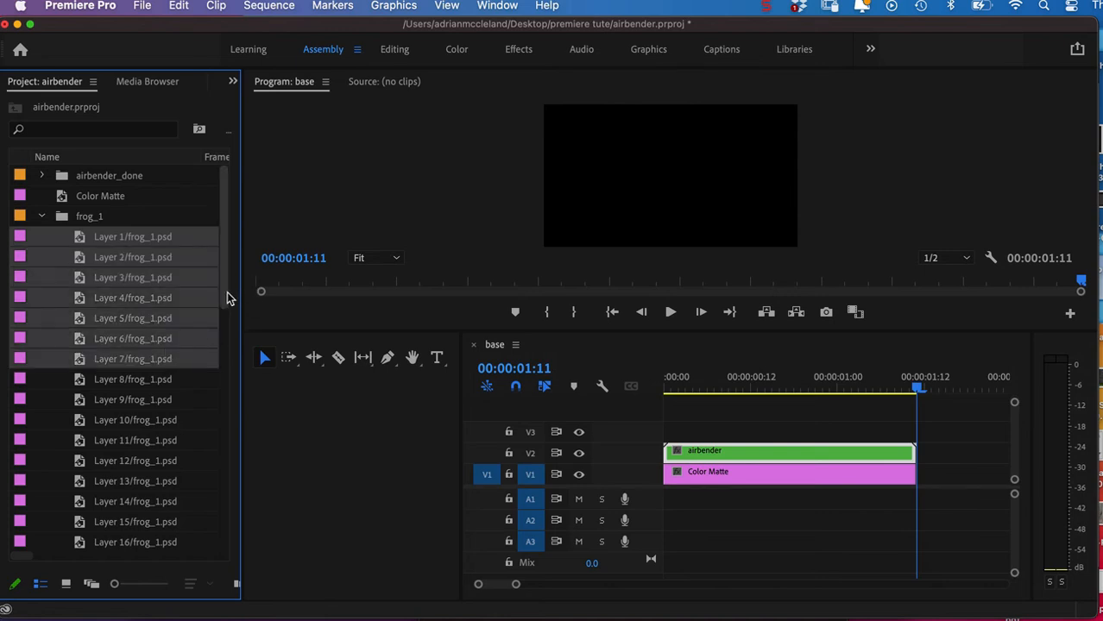
scroll(228, 294, down, 3)
scroll(234, 330, up, 3)
scroll(233, 345, down, 5)
drag(234, 361, 217, 530)
shift+click(162, 481)
drag(223, 447, 237, 191)
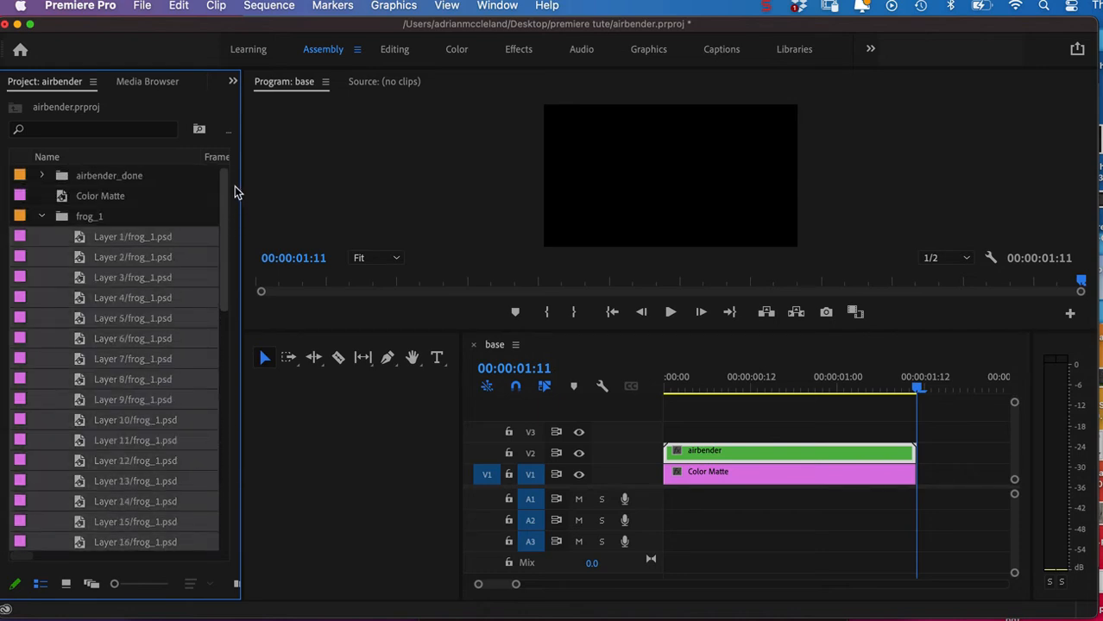
drag(79, 243, 687, 434)
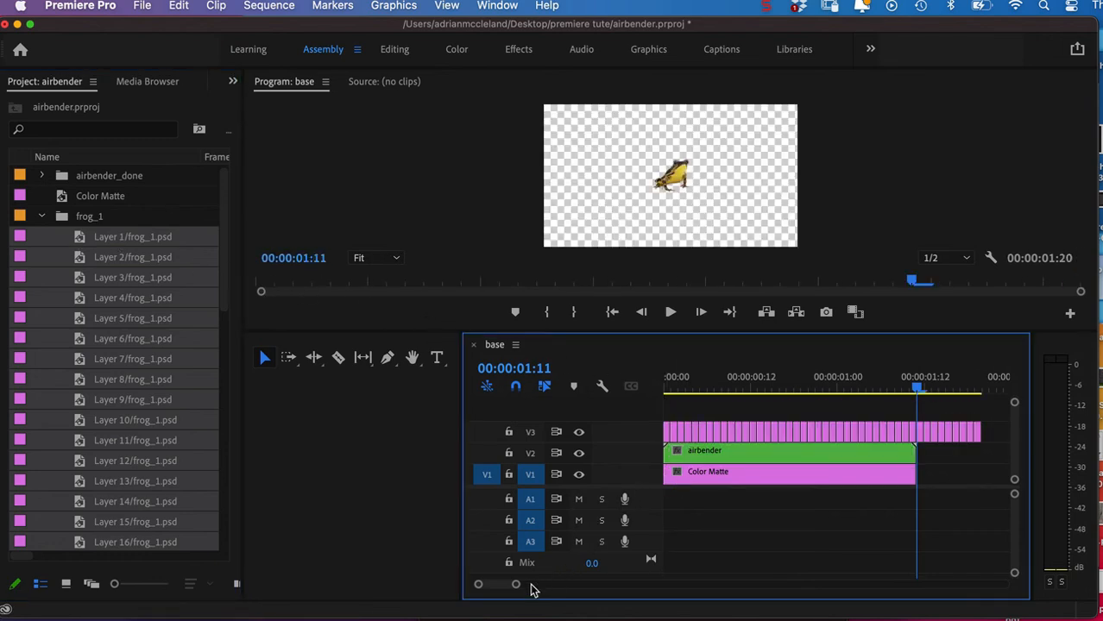
Nest all the frog layer clips on V3 into a nested sequence named frog.
drag(517, 586, 535, 585)
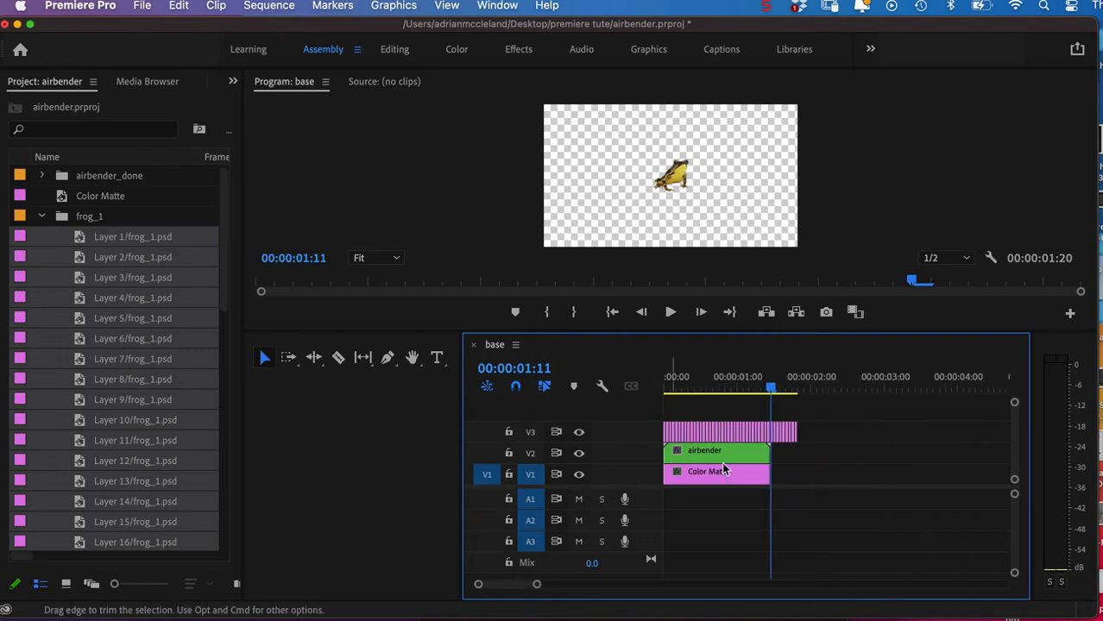
drag(818, 413, 643, 438)
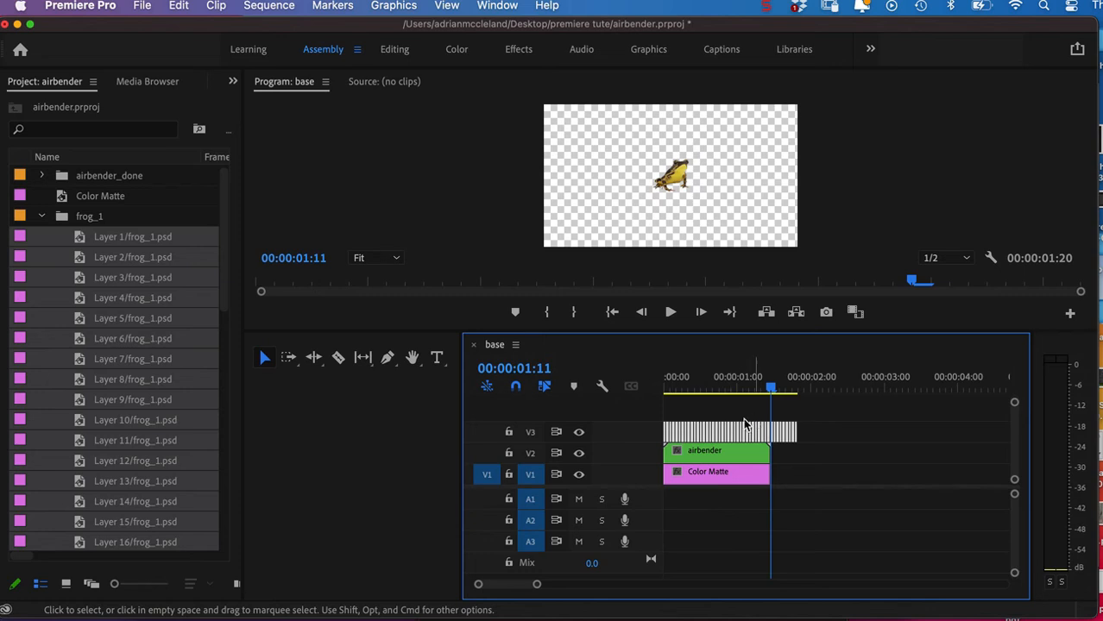
click(217, 6)
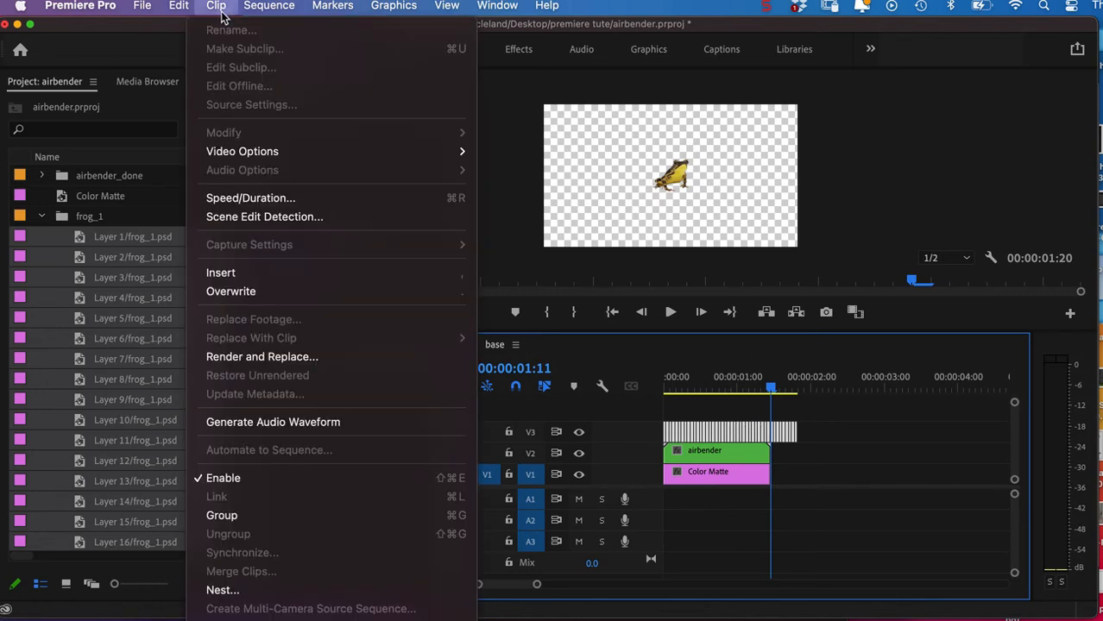
click(244, 592)
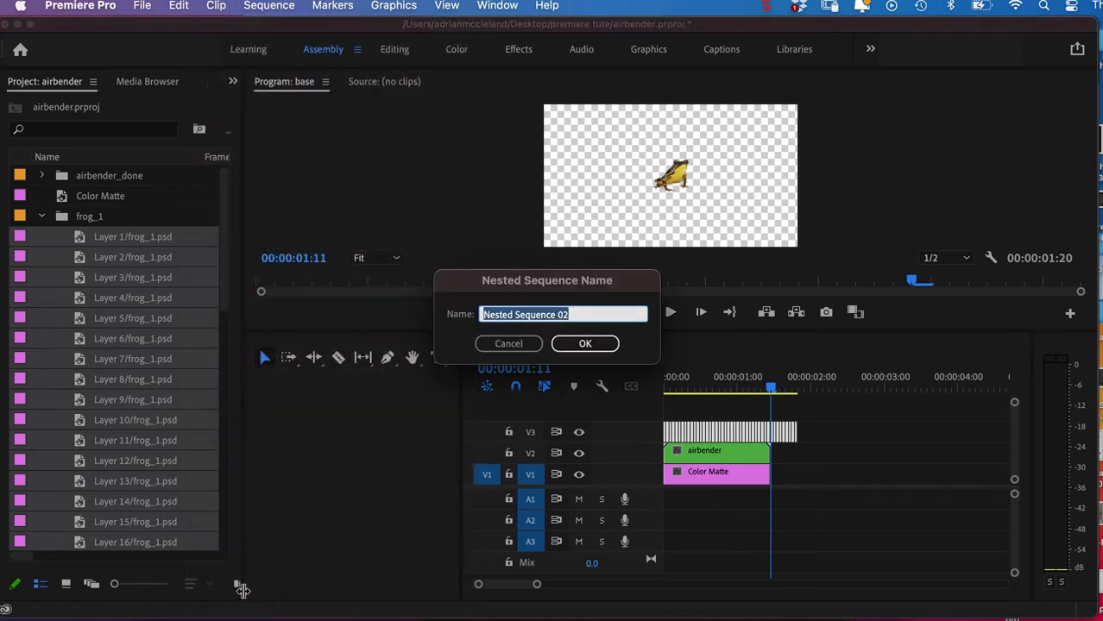
text(fr)
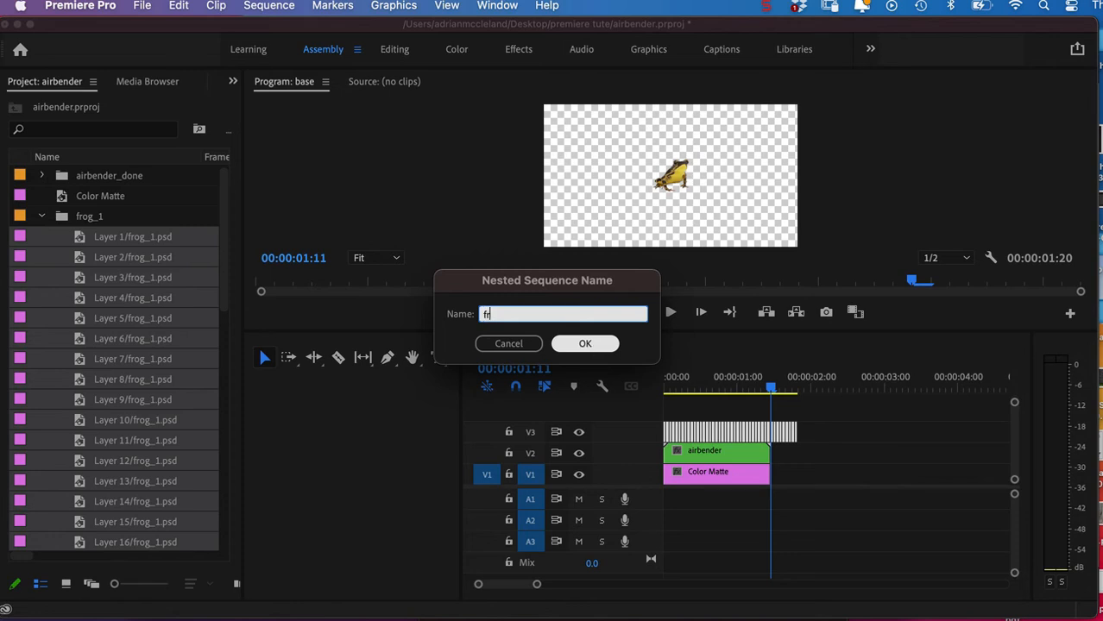
text(og)
click(583, 344)
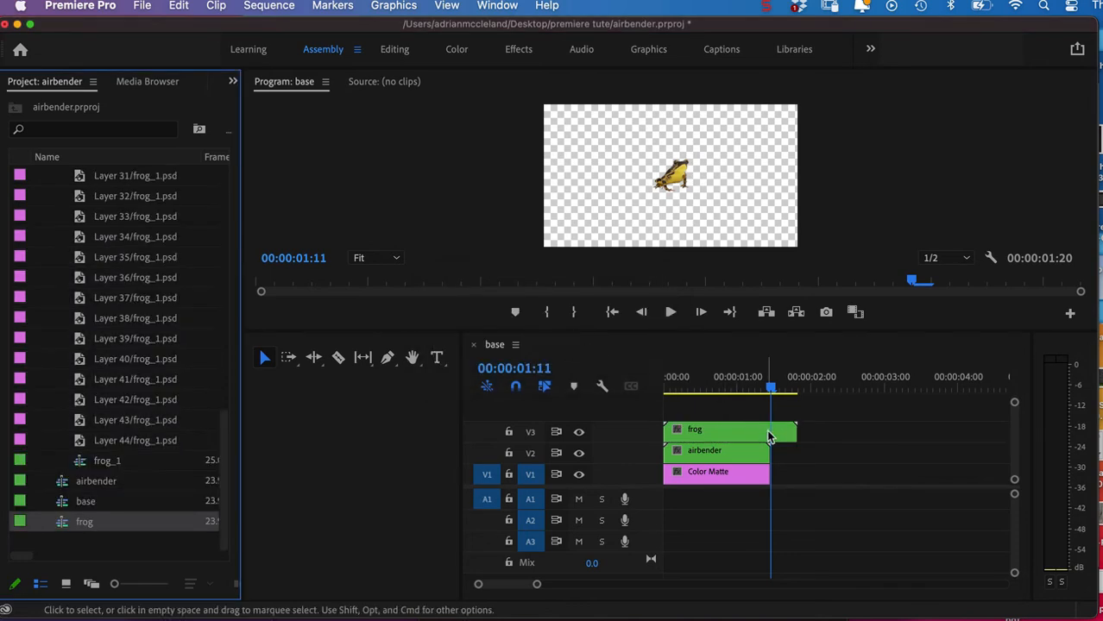
Switch to the Editing workspace and set the position of the frog clip on V3 to 186, 888.
click(768, 391)
drag(768, 393, 717, 397)
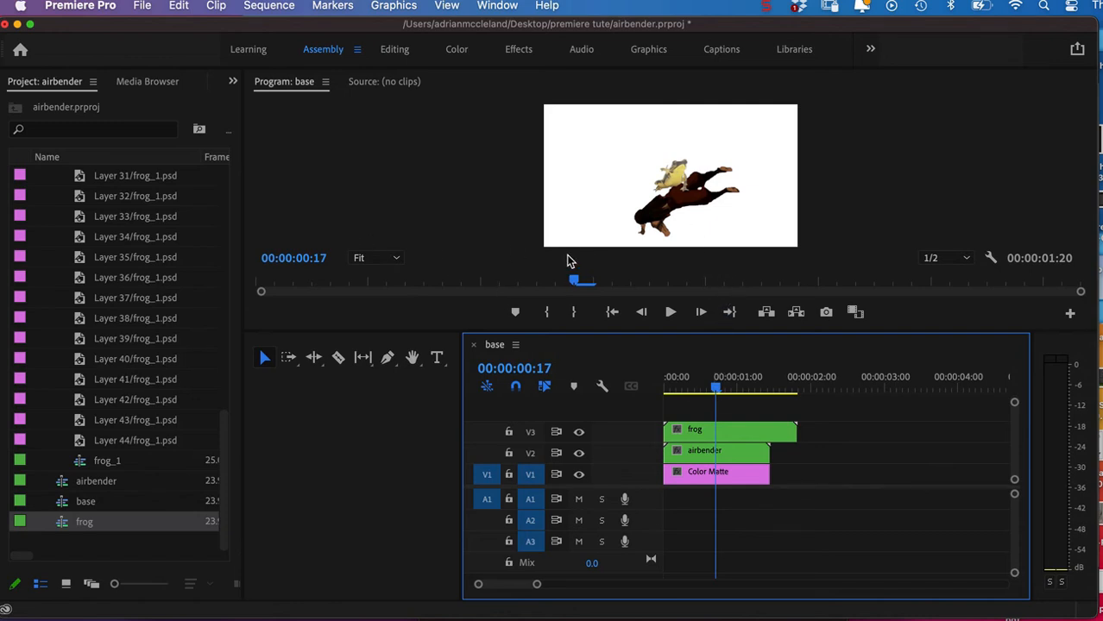
click(398, 52)
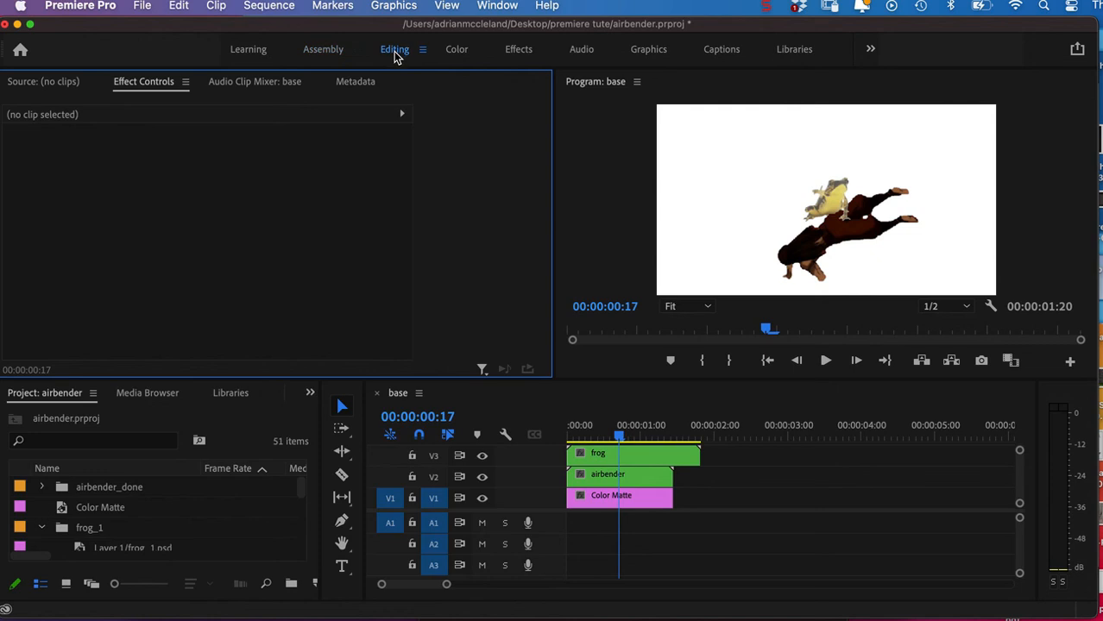
click(647, 451)
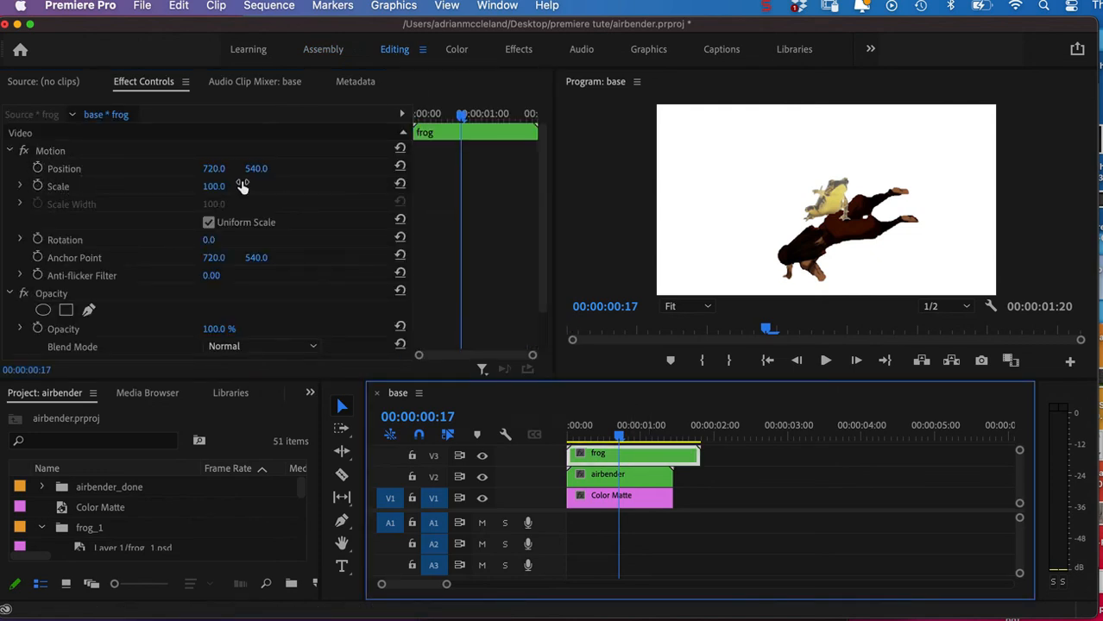
drag(218, 170, 78, 170)
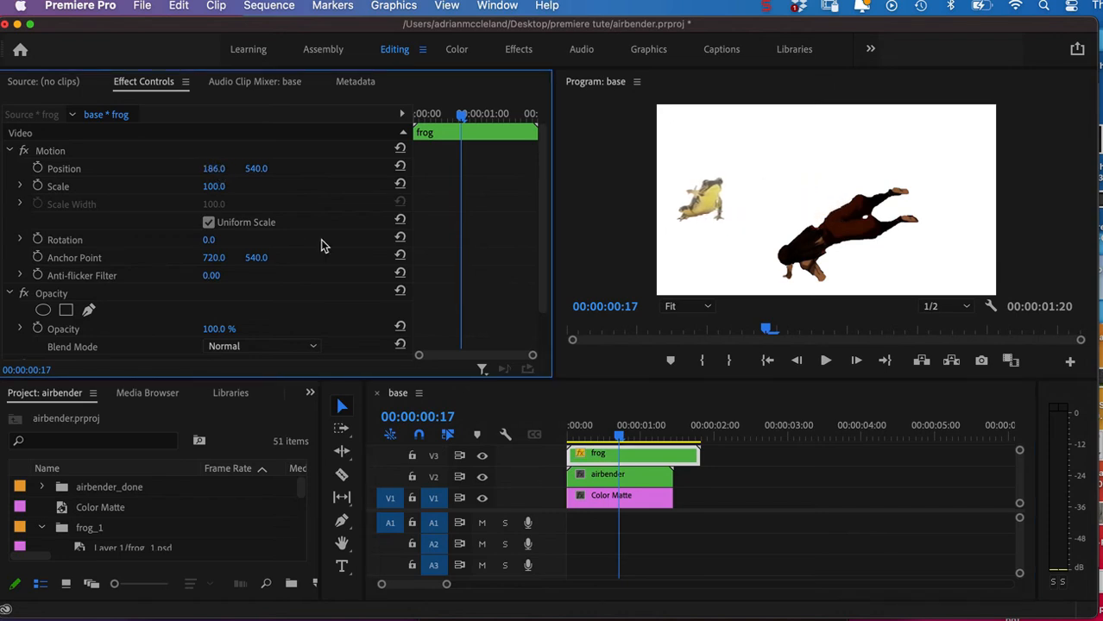
drag(257, 170, 315, 170)
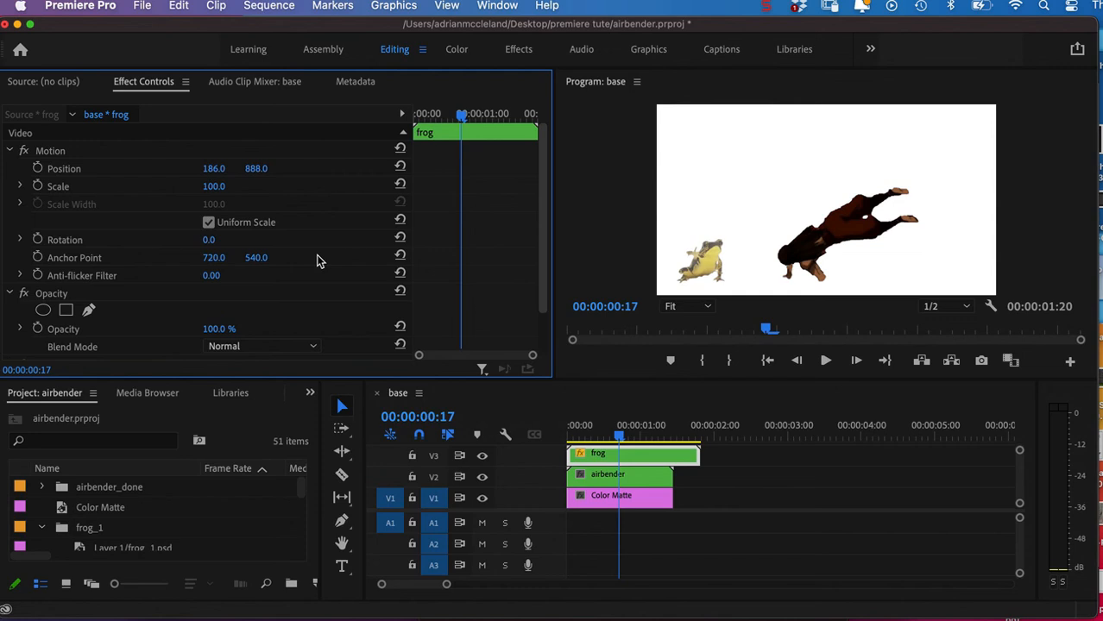
Return to the Assembly workspace, collapse the frog_1 bin and preview the frog beside the airbender.
click(323, 52)
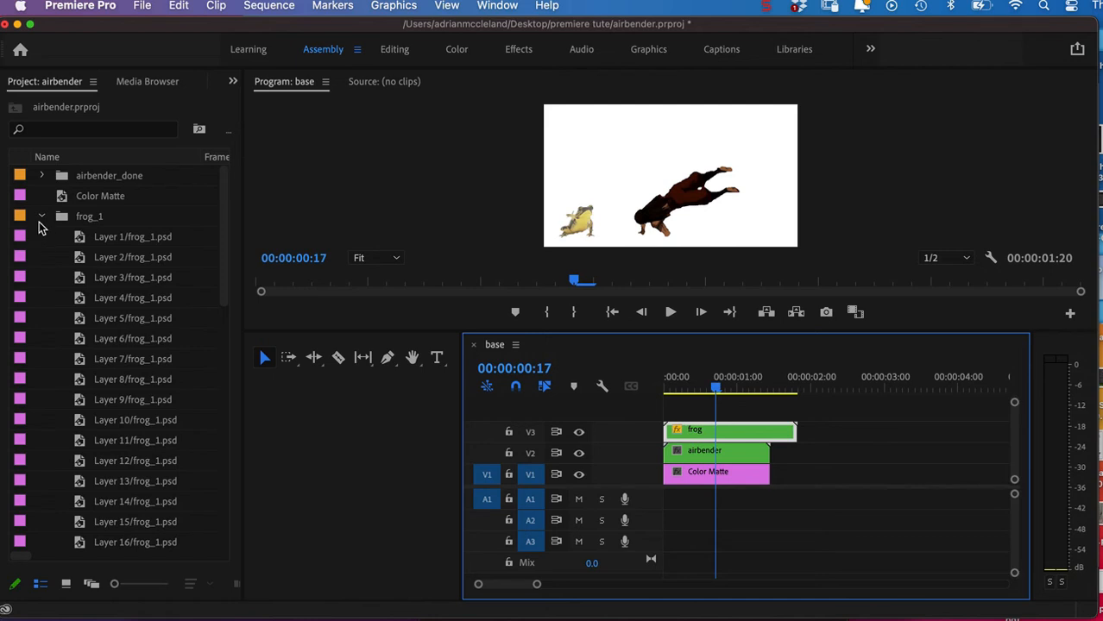
click(41, 217)
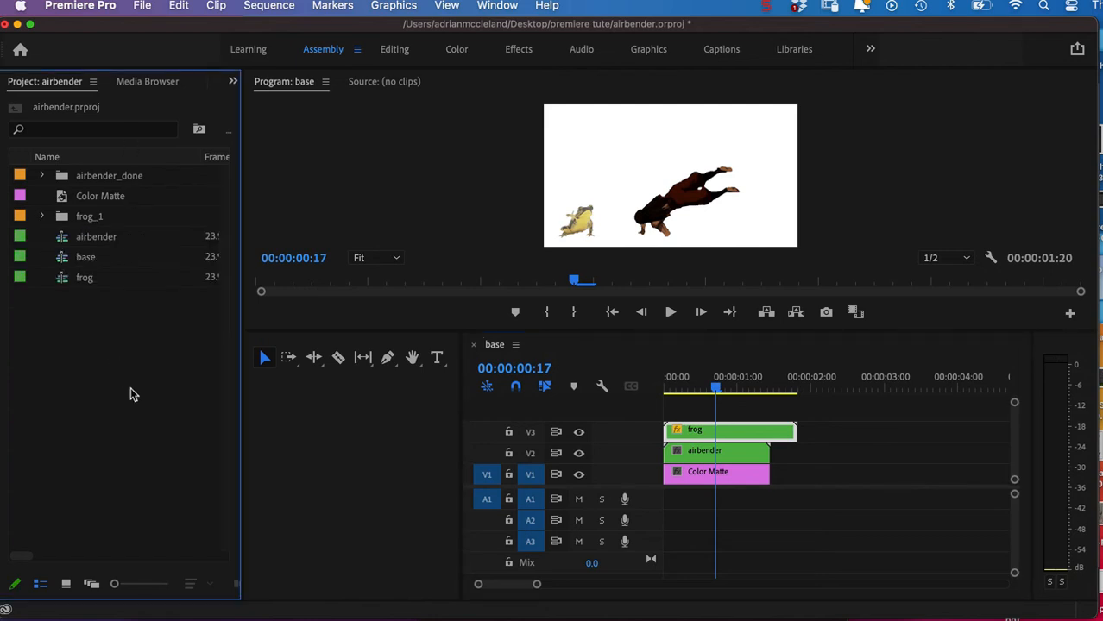
drag(715, 392, 753, 395)
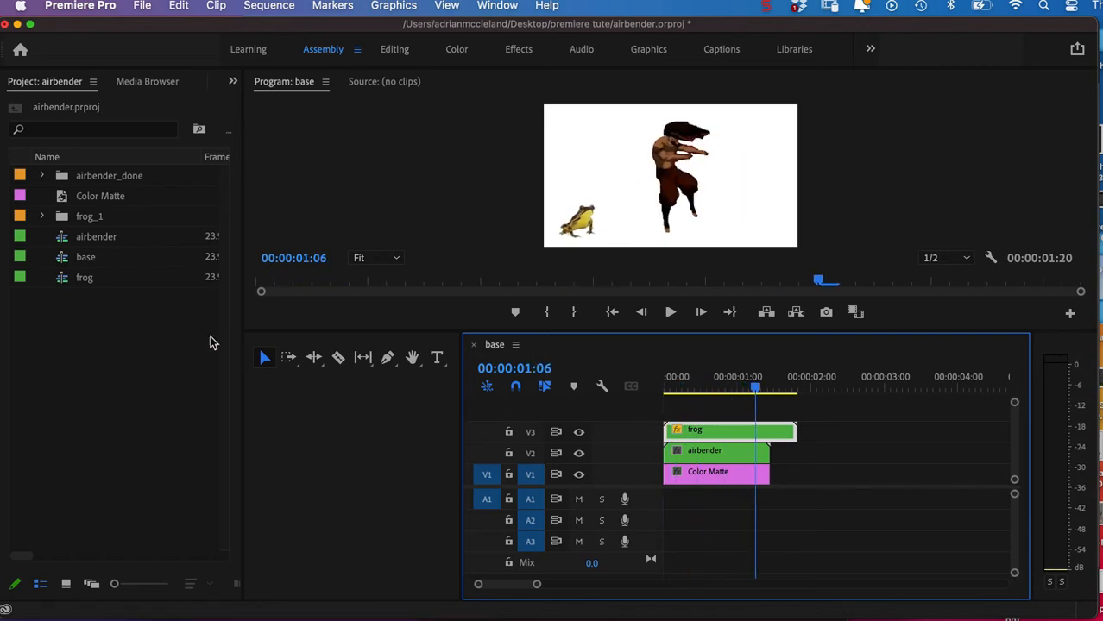
Choose kitty.psd from the premiere tute folder for import.
click(129, 320)
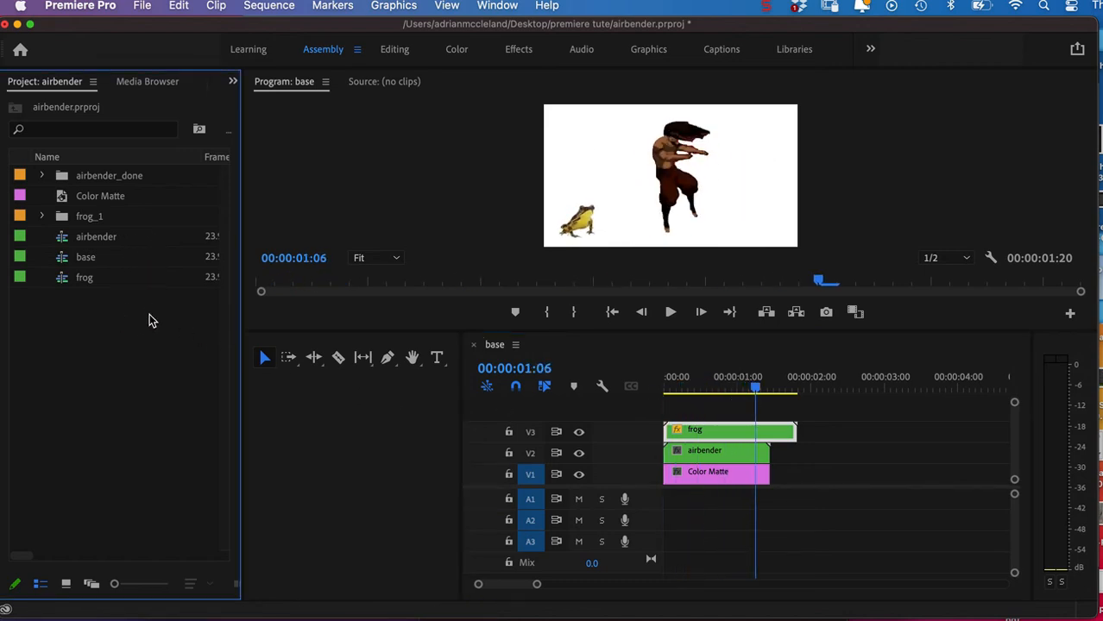
double_click(150, 311)
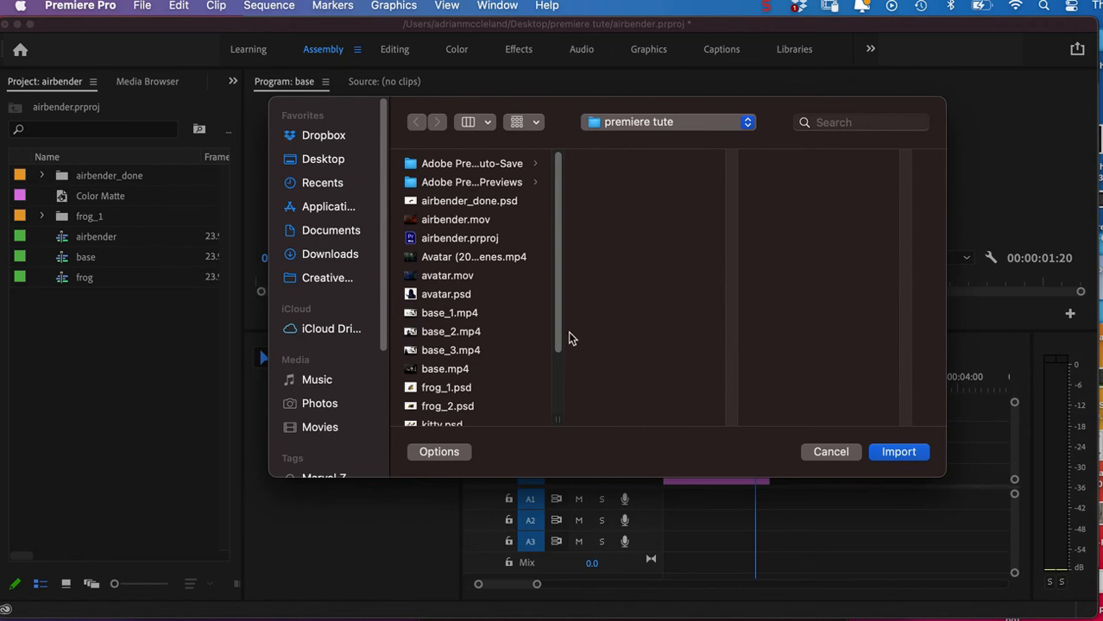
drag(561, 333, 560, 387)
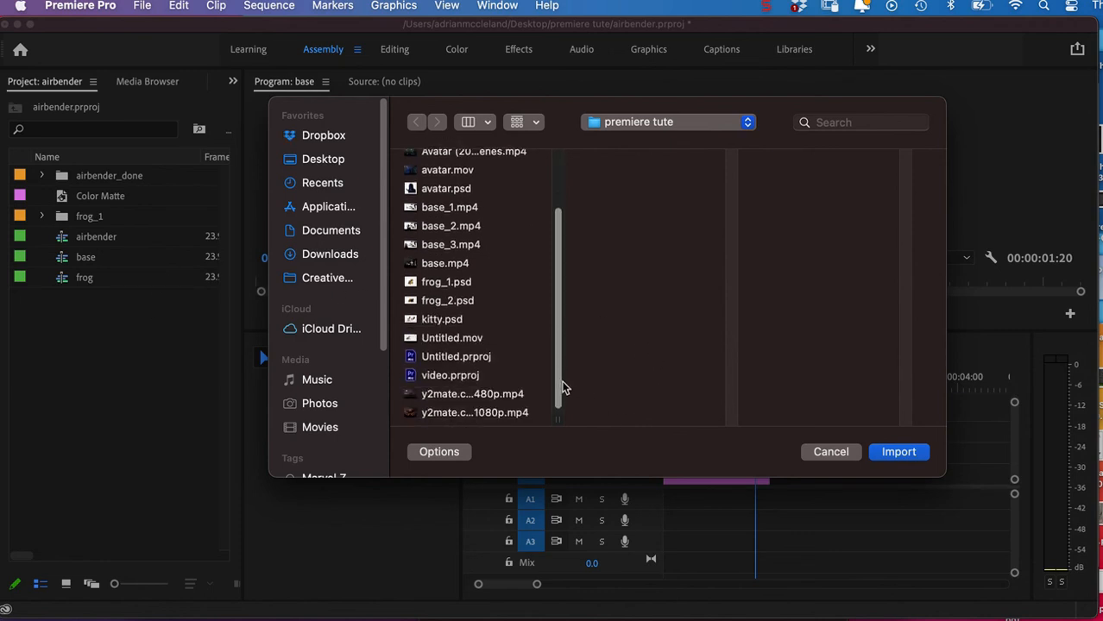
click(441, 317)
click(898, 452)
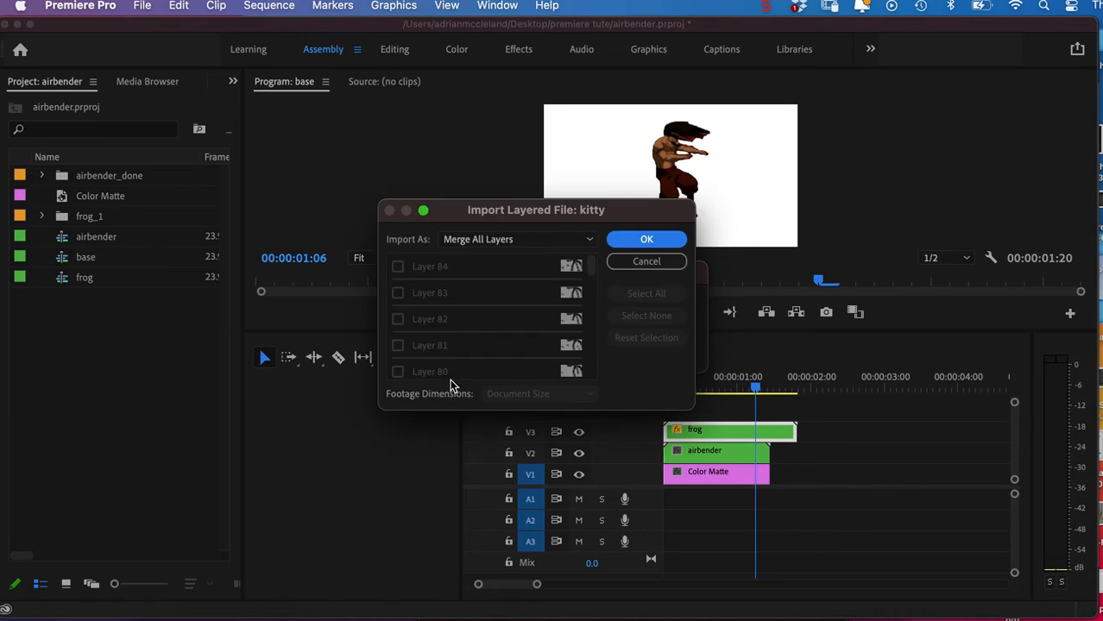
Import all layers of the kitty file as a Sequence with footage dimensions set to Layer Size.
click(484, 239)
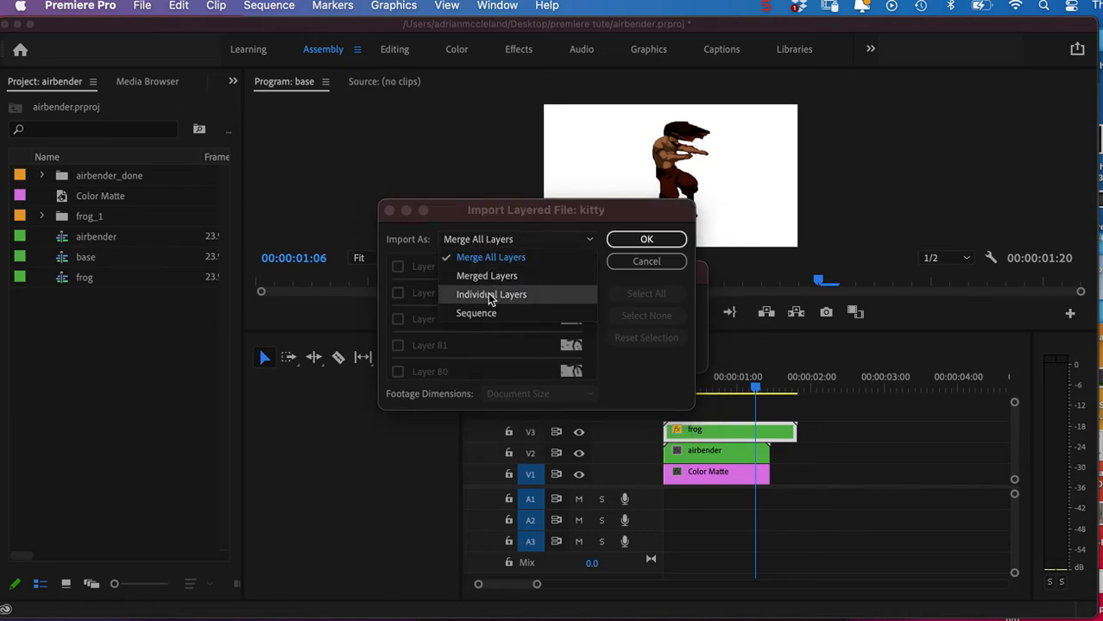
click(486, 315)
click(510, 398)
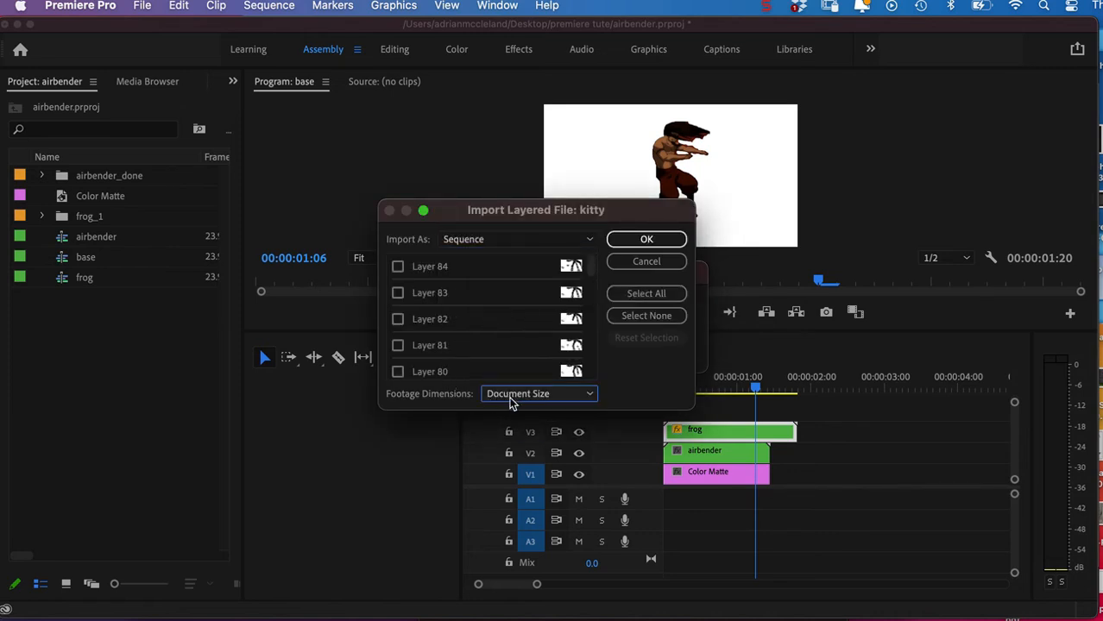
click(517, 428)
click(648, 294)
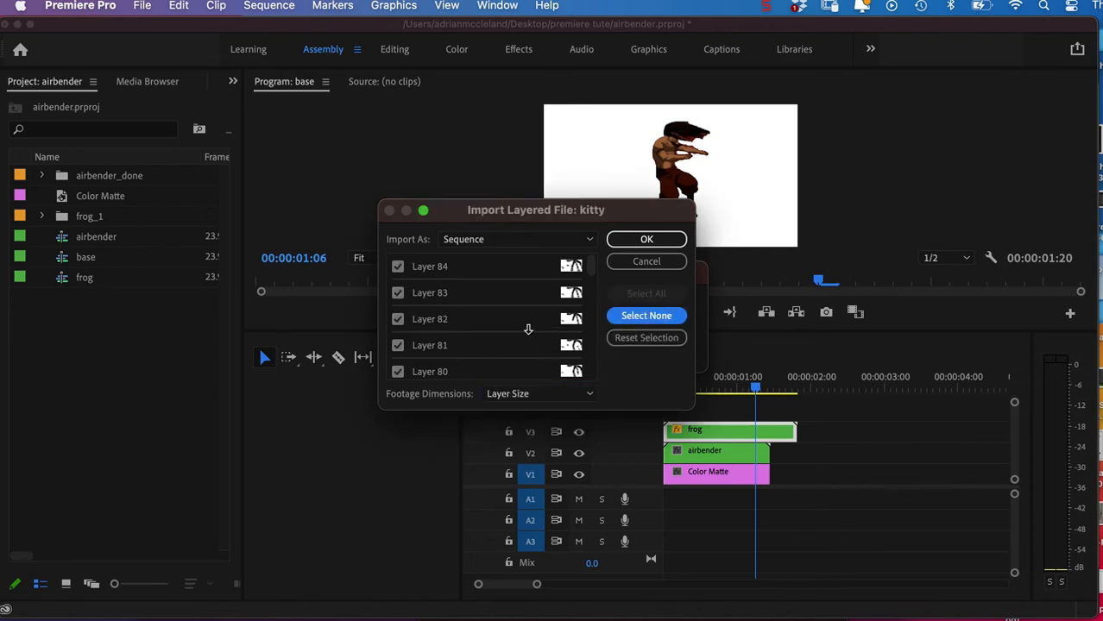
click(644, 241)
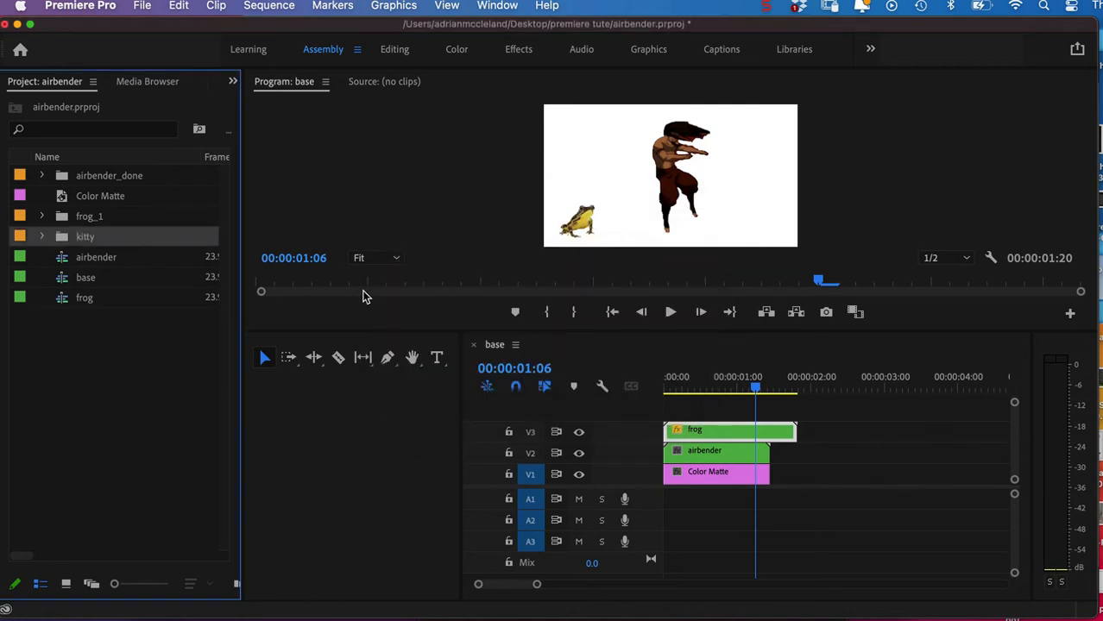
Add 4 video tracks after Video 3 and place the kitty layer clips from Layer 1 to Layer 84 at the start of V4.
click(42, 236)
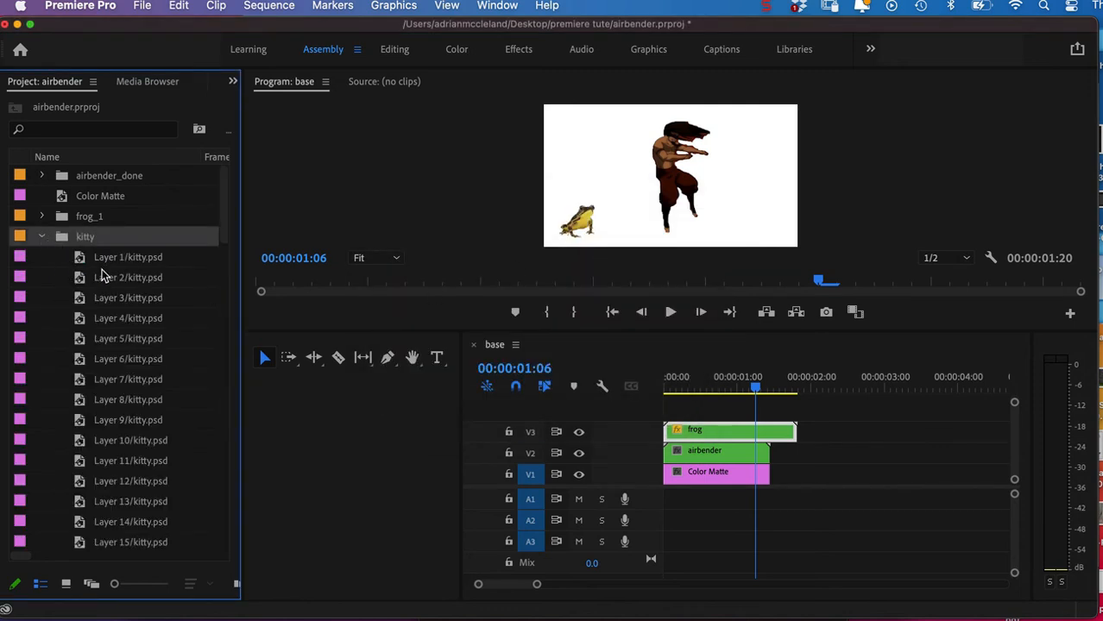
click(153, 261)
drag(228, 231, 224, 541)
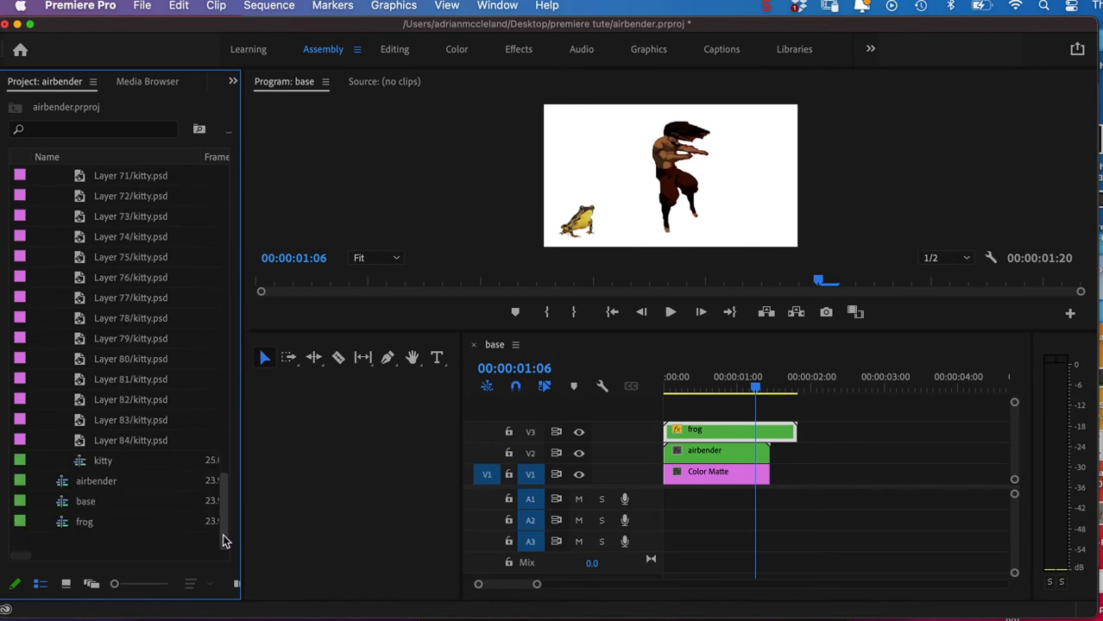
shift+click(138, 441)
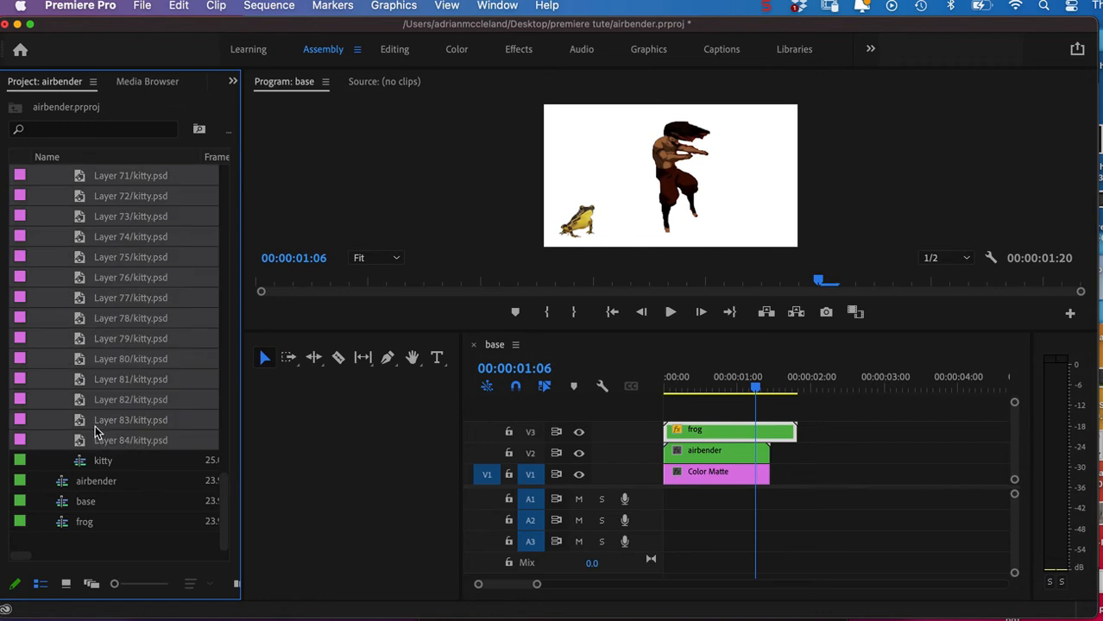
right_click(578, 413)
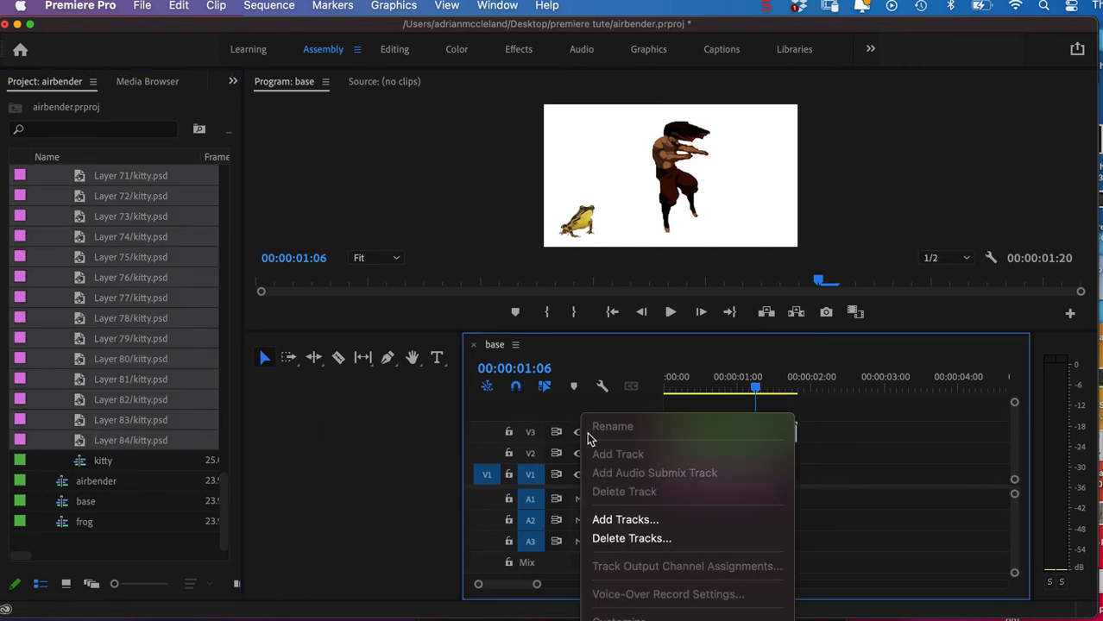
click(621, 520)
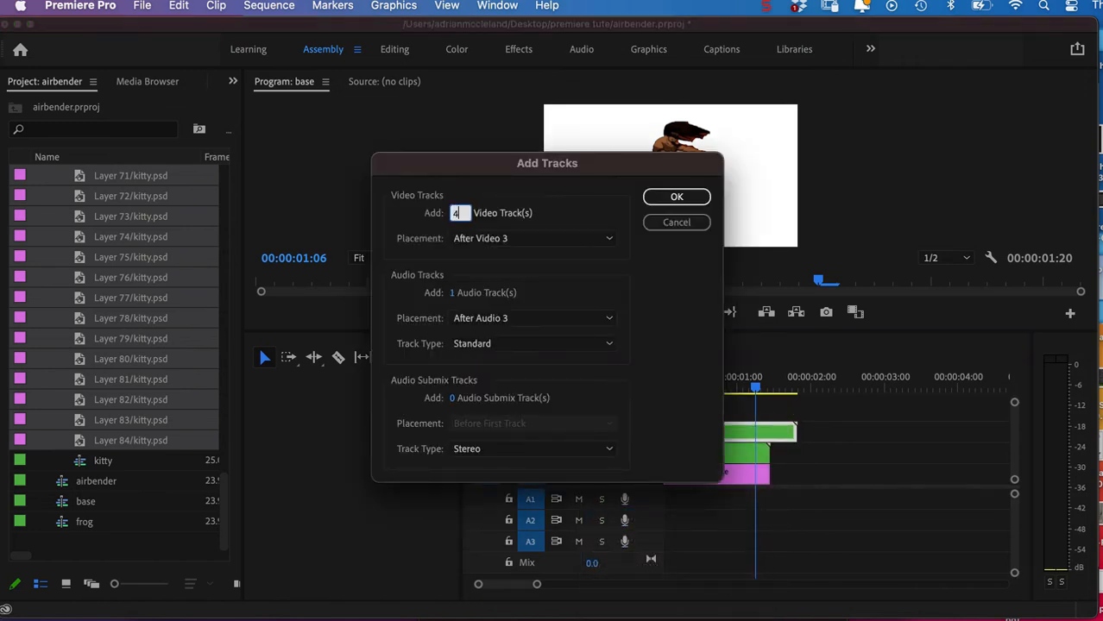
click(674, 197)
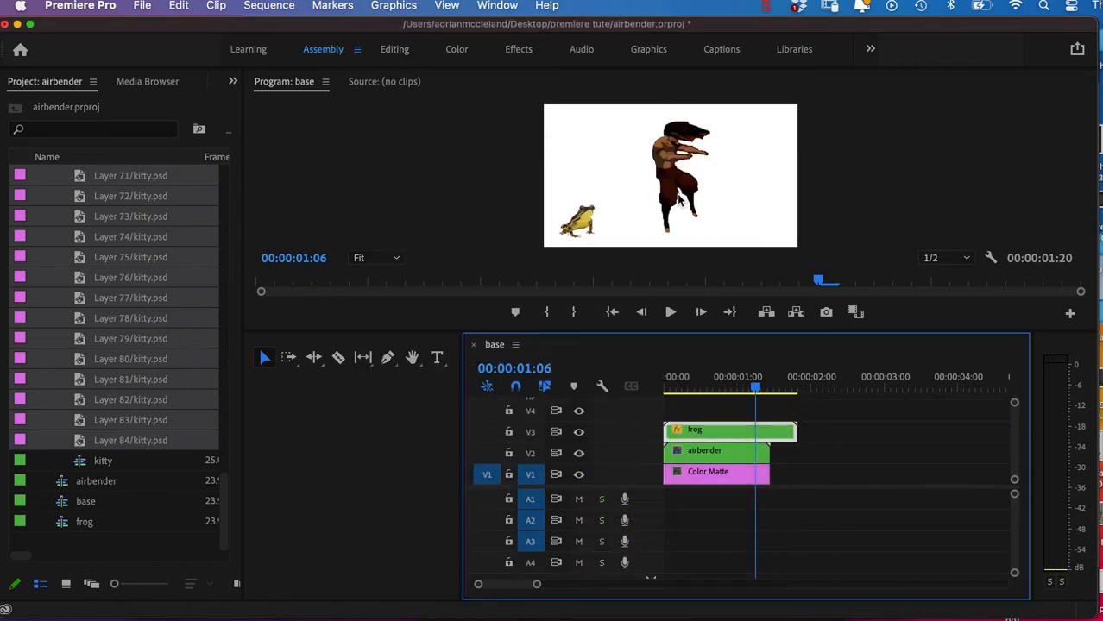
drag(83, 441, 701, 406)
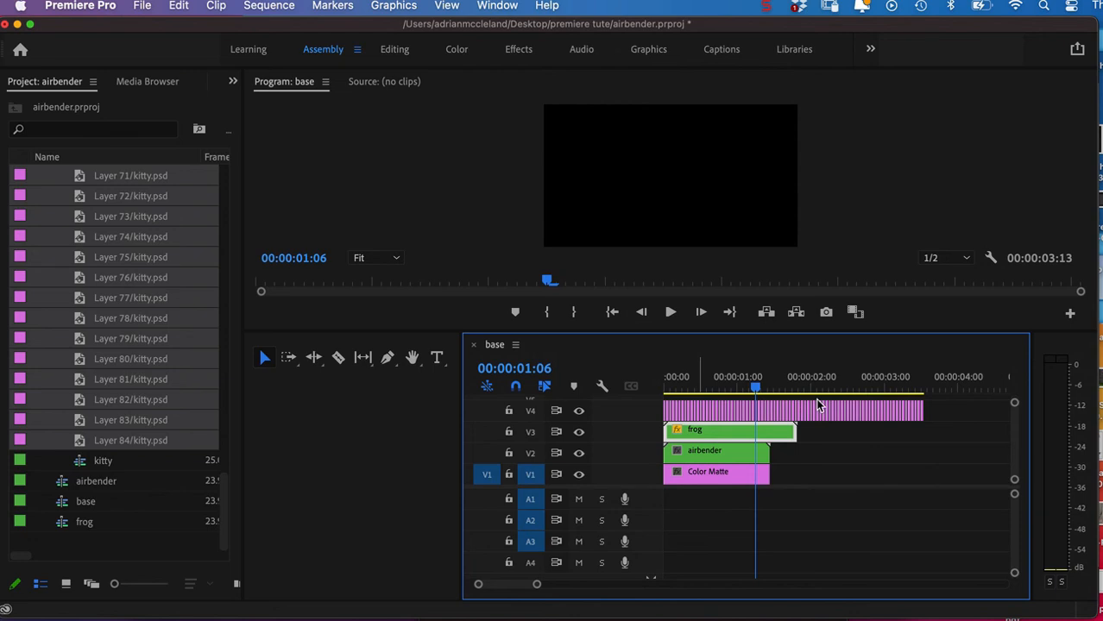
Nest all the kitty layer clips on V4 into one nested sequence, keeping the default name.
drag(952, 415, 642, 396)
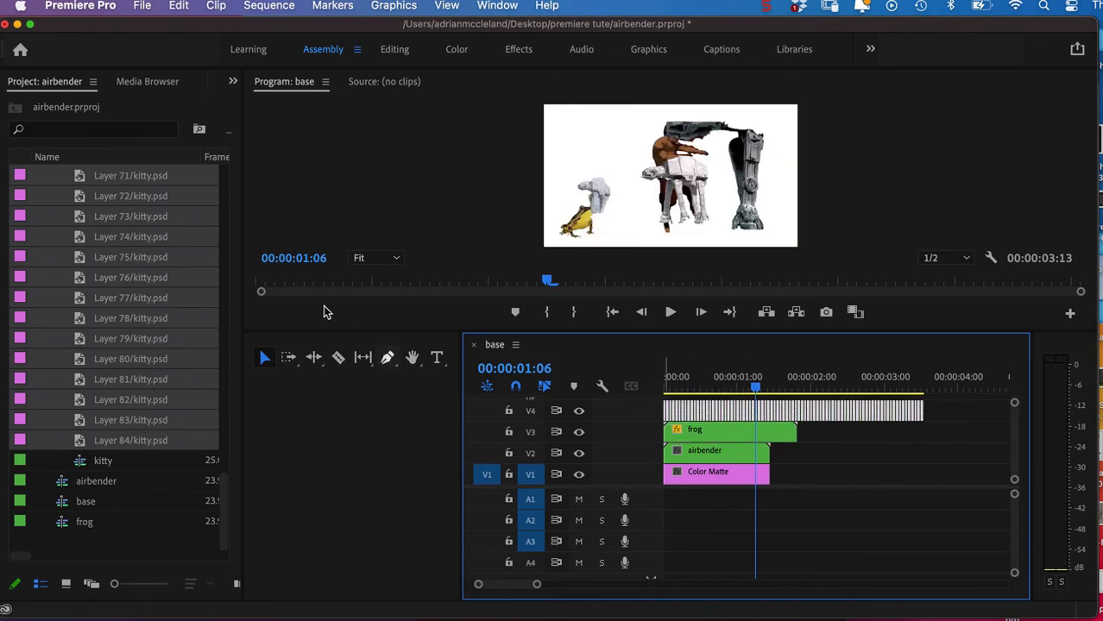
click(216, 7)
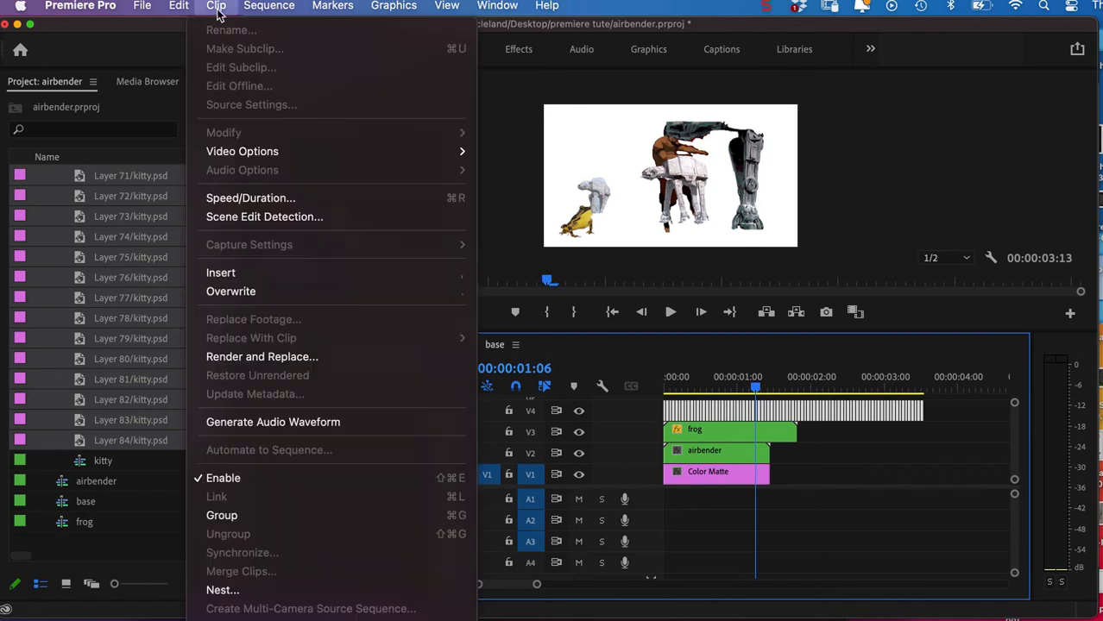
click(264, 592)
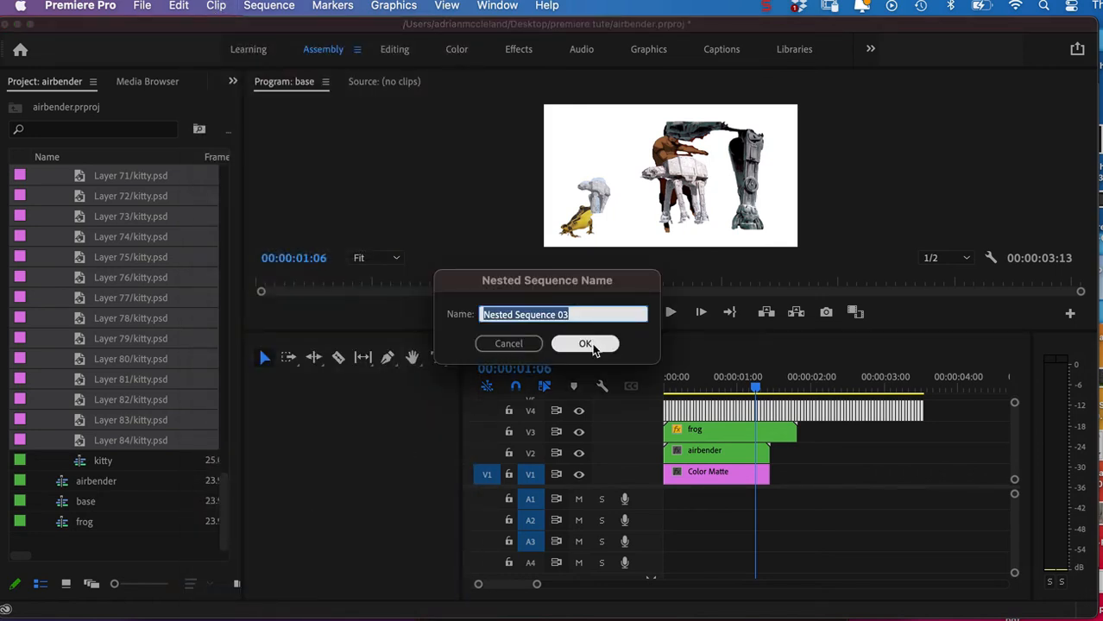
click(585, 344)
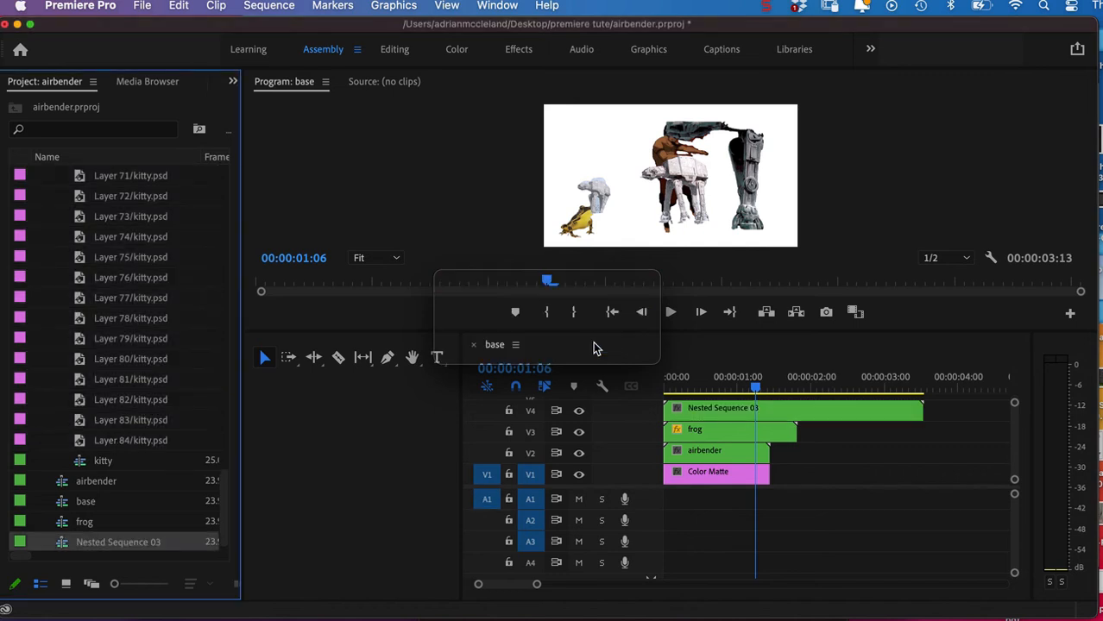
Reduce the video track heights and move the airbender clip from V2 to V5, starting at 00:00:00:04.
drag(754, 391, 725, 414)
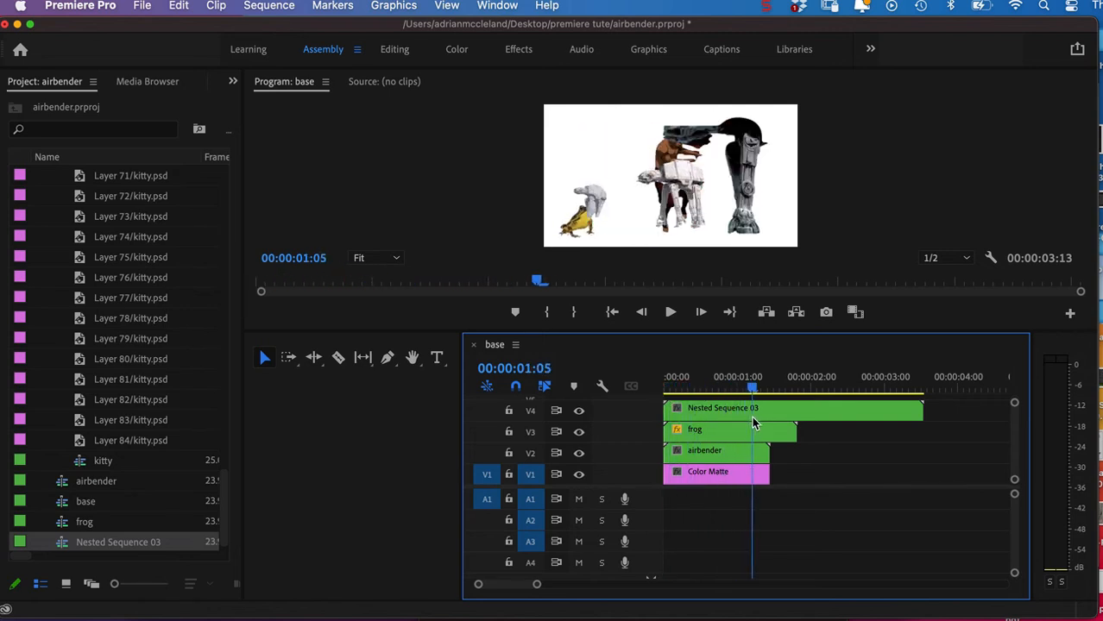
drag(789, 425, 673, 425)
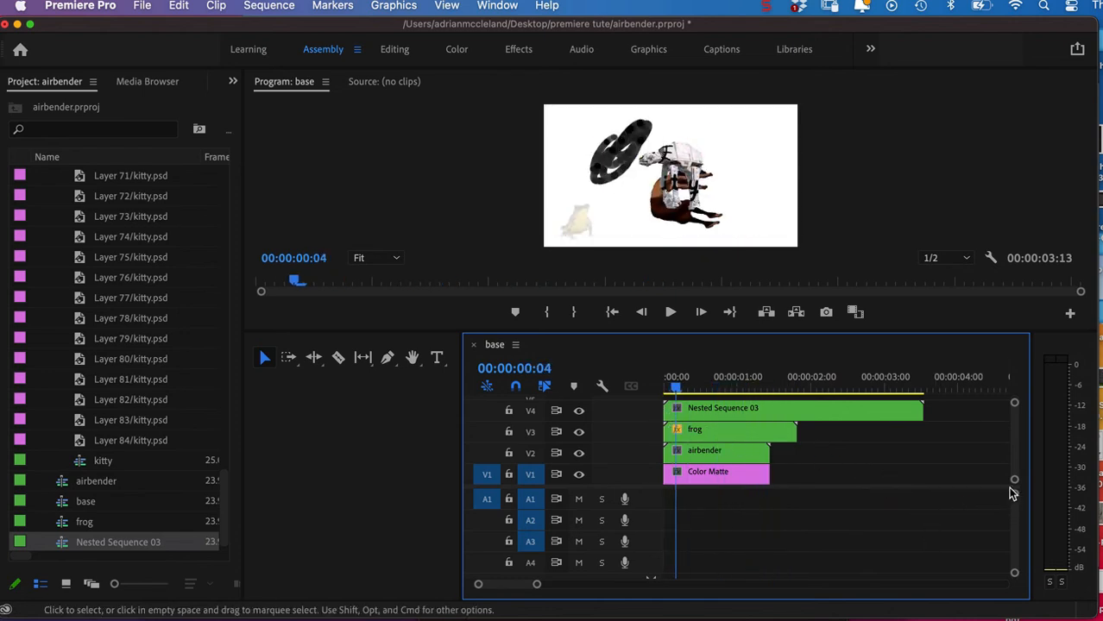
drag(1013, 483, 1014, 486)
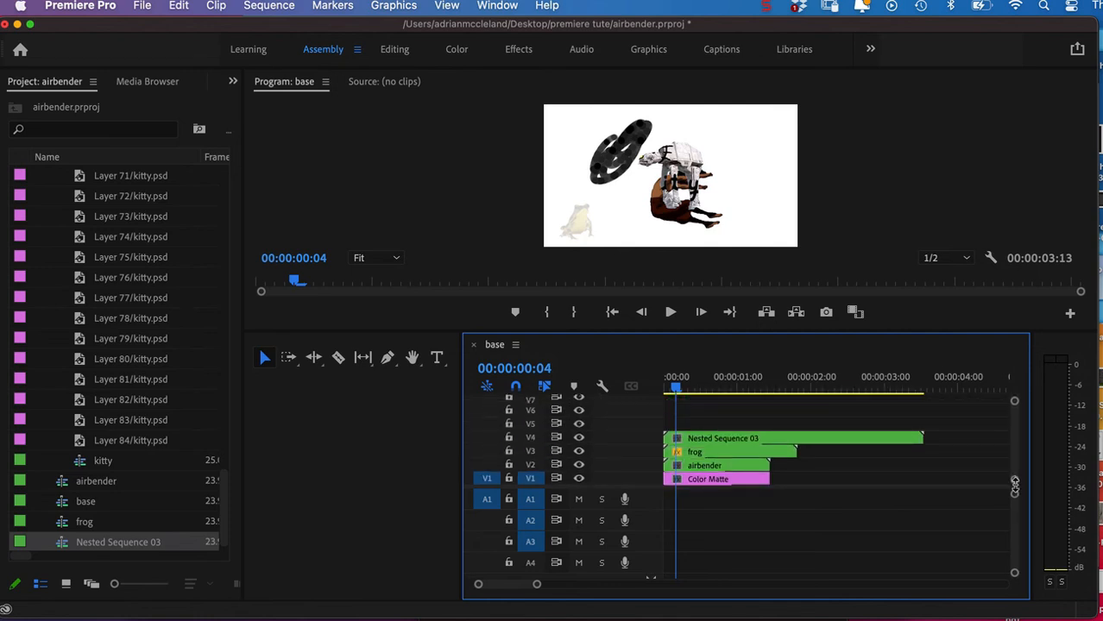
click(704, 468)
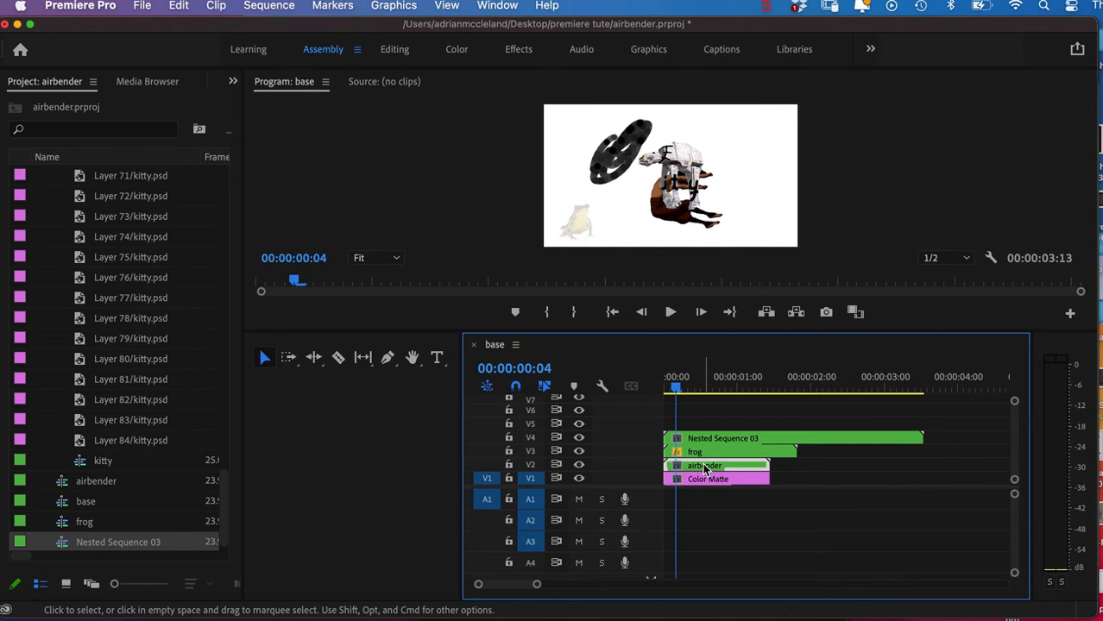
drag(704, 467, 701, 428)
Trim the nested kitty sequence on V4 and extend the Color Matte on V1 so both end with the frog clip.
drag(678, 390, 797, 425)
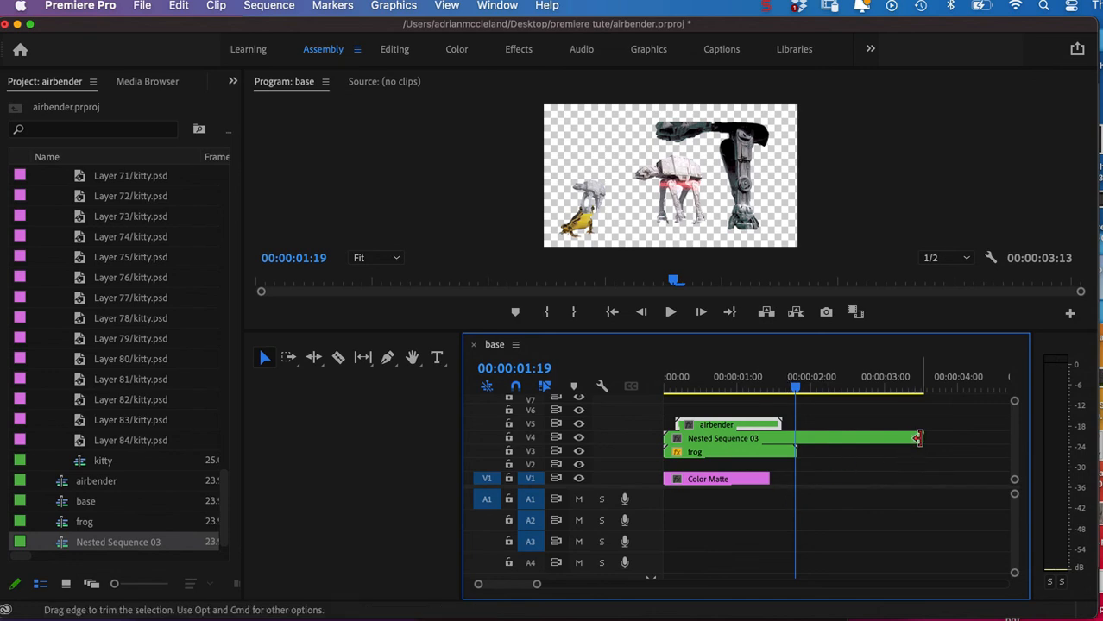
drag(904, 442, 789, 484)
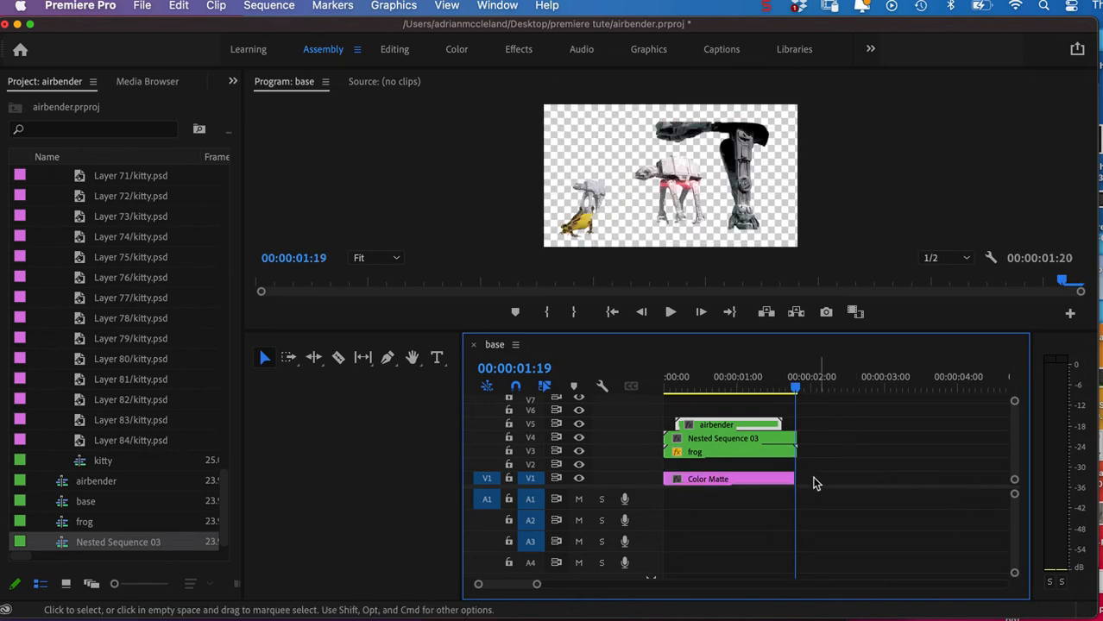
drag(536, 584, 498, 585)
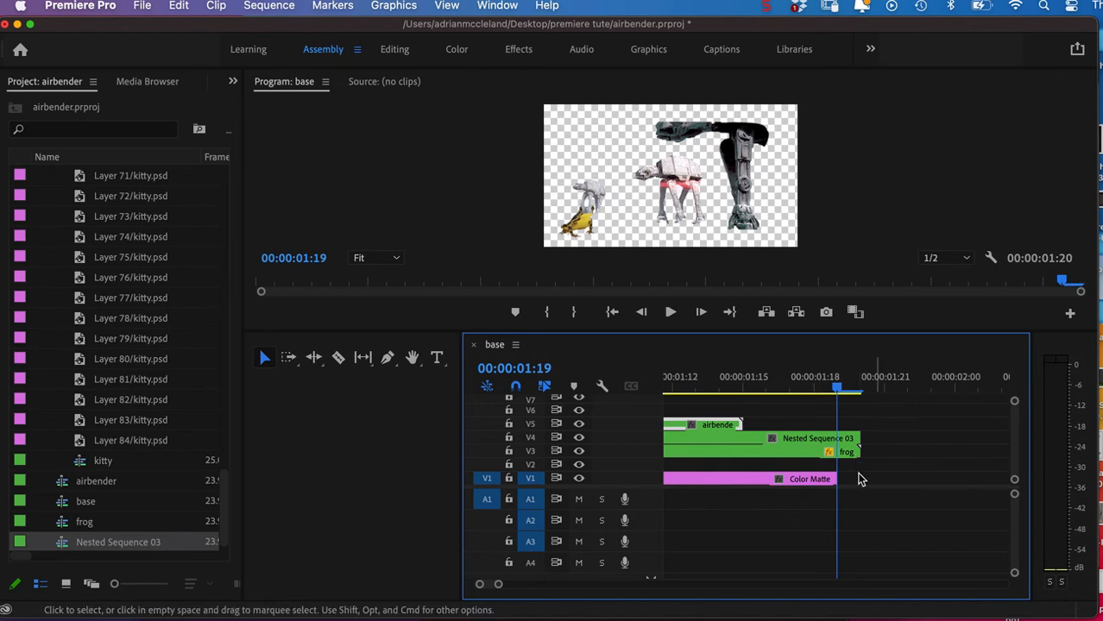
drag(837, 479, 862, 482)
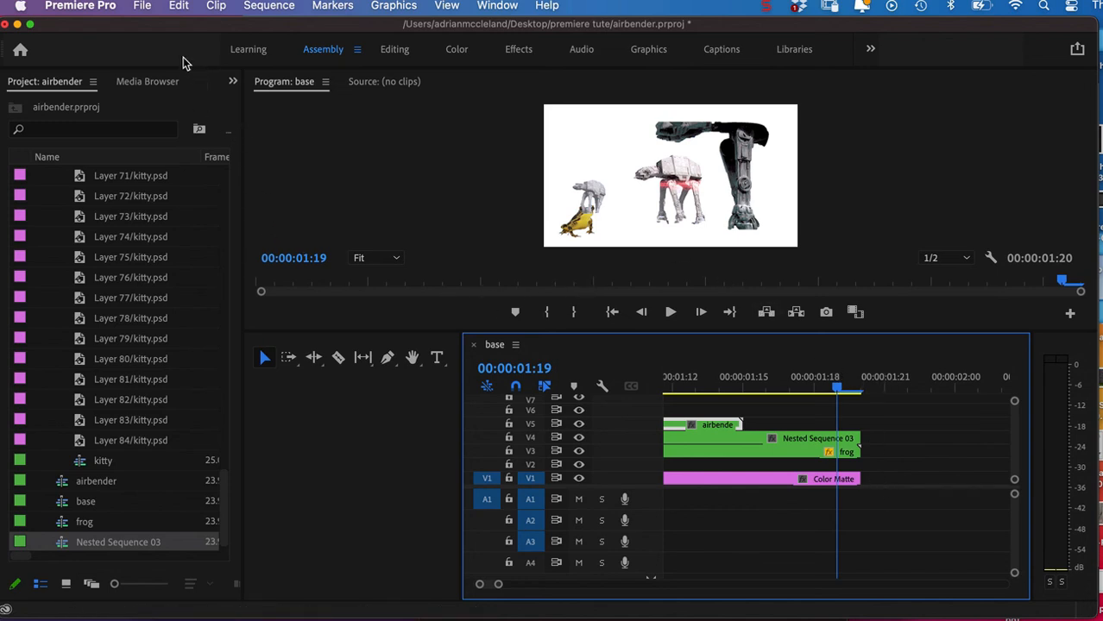
Open the media export settings for the base sequence and save the H.264 output as base_4.mp4 in the premiere tute folder.
click(145, 7)
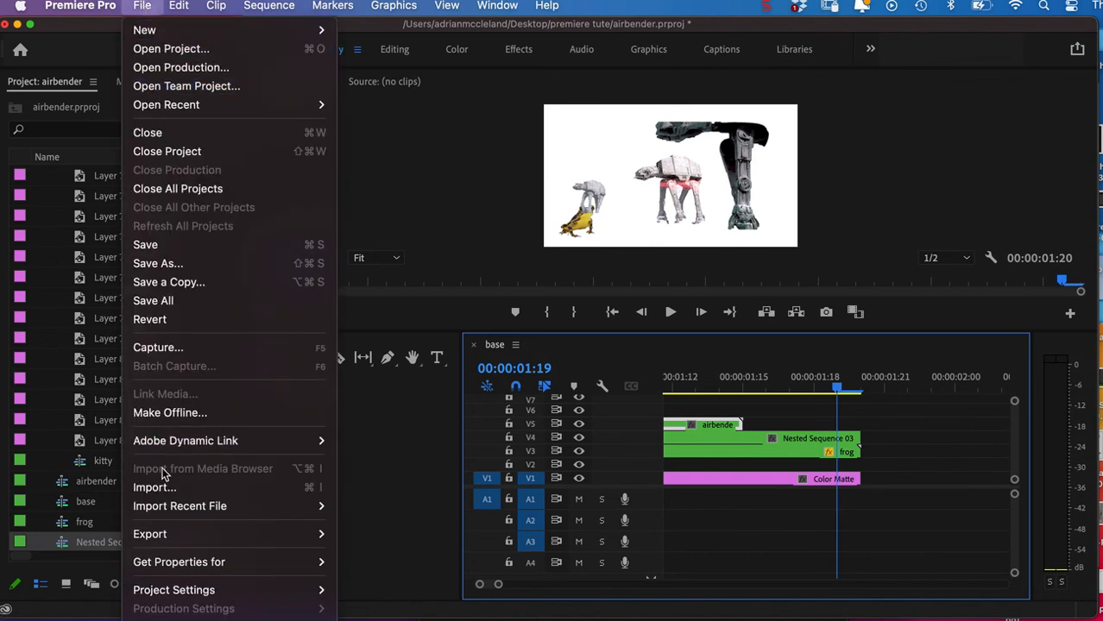
mouse_move(173, 535)
click(348, 511)
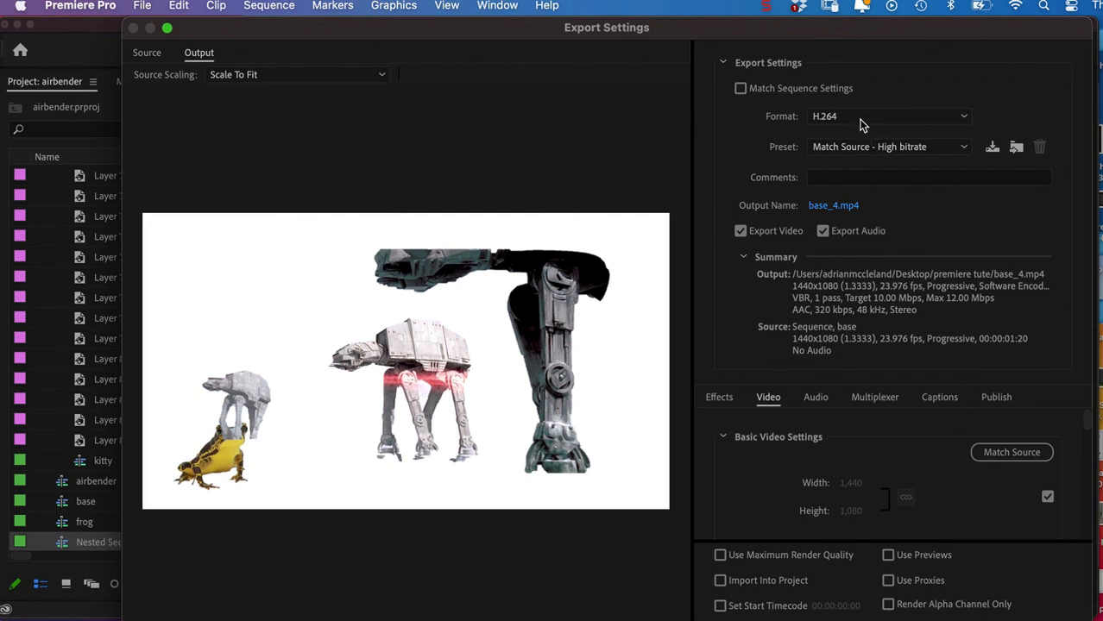
click(824, 209)
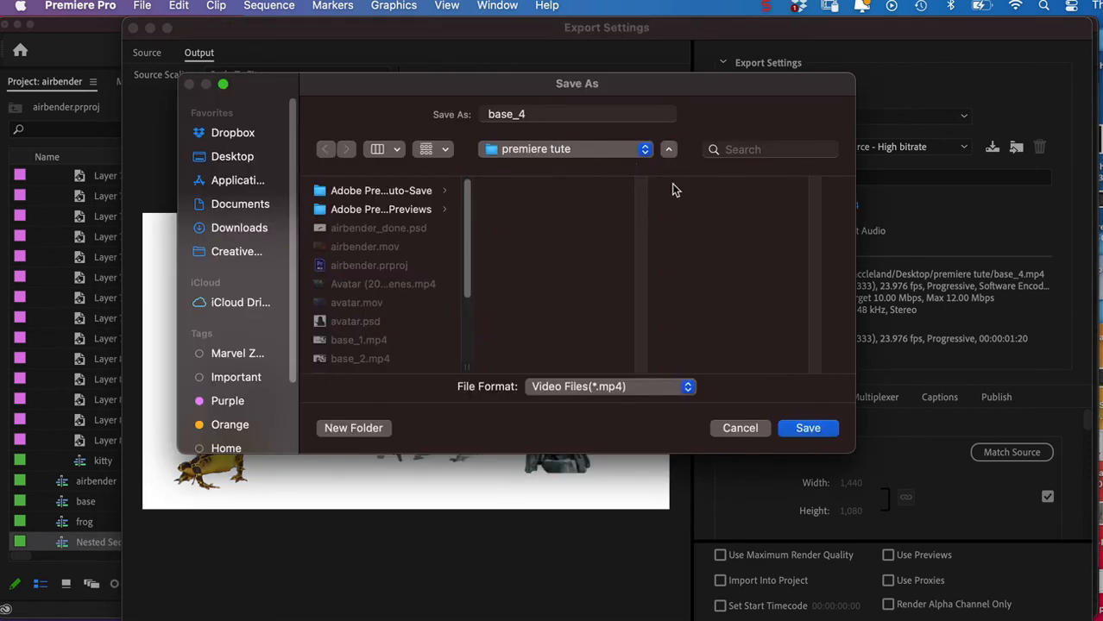
click(808, 429)
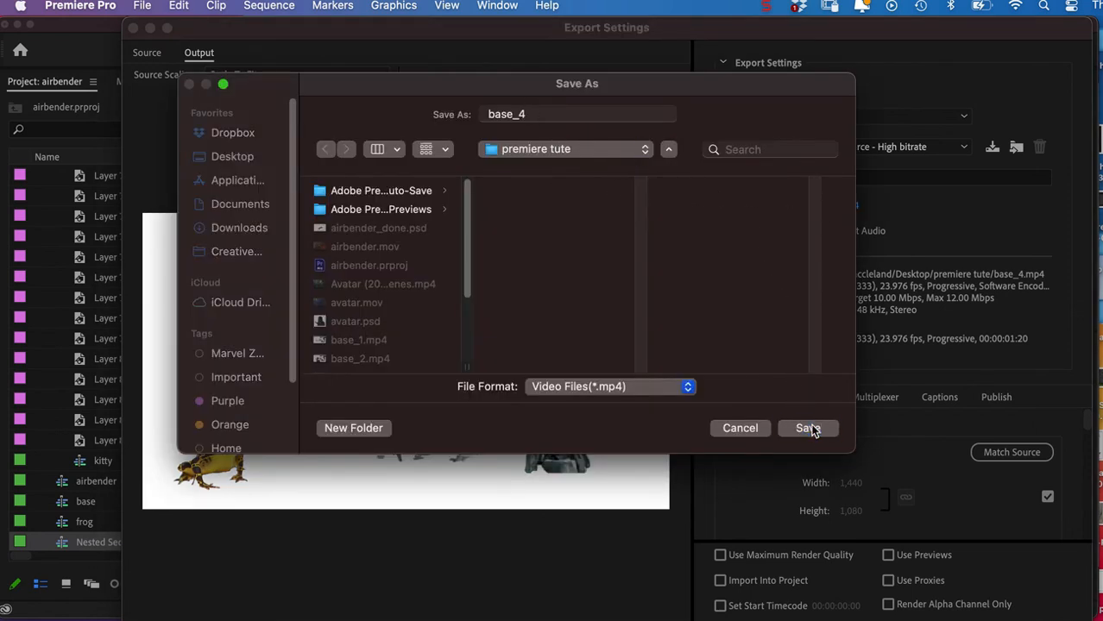
Exclude audio from the export, send it to the Media Encoder queue and start encoding the queue.
click(824, 231)
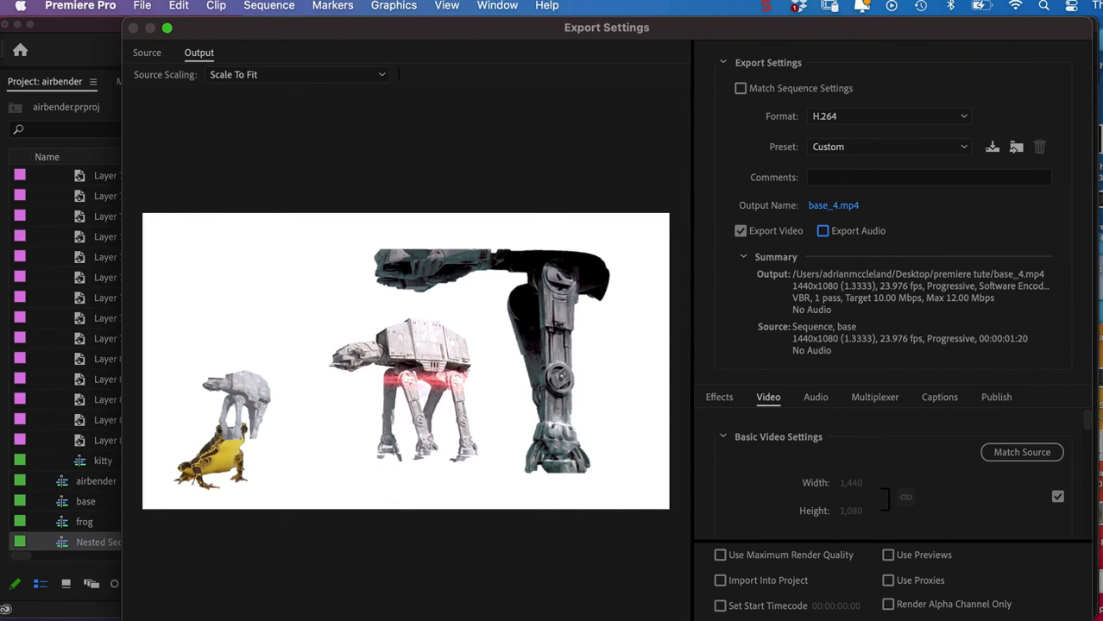
key(Return)
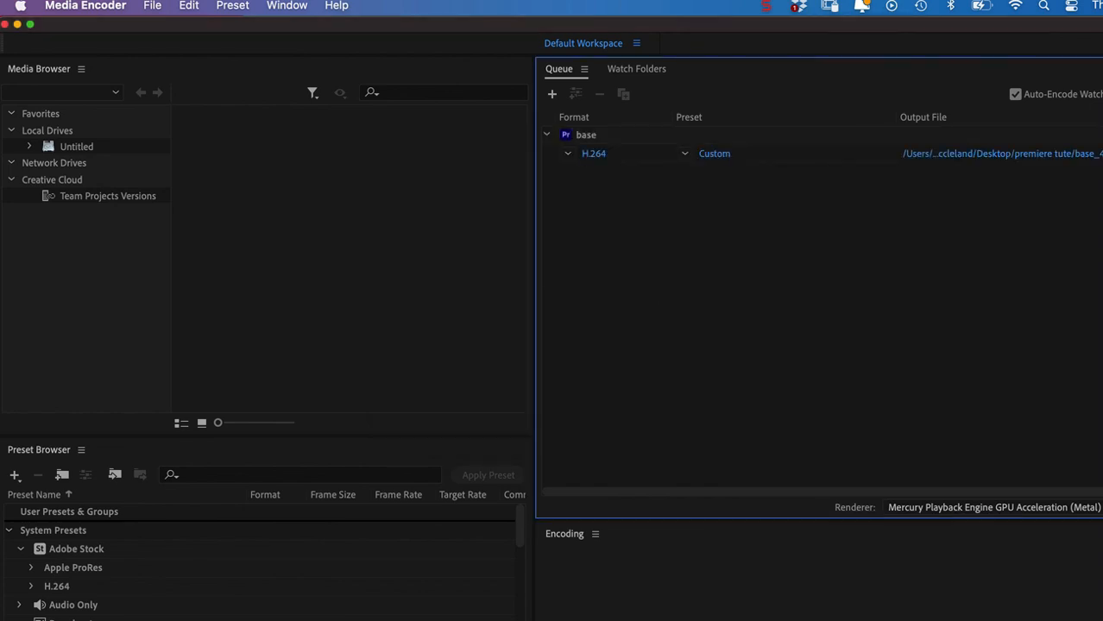
mouse_move(1102, 620)
mouse_down()
mouse_move(999, 538)
mouse_move(1094, 620)
mouse_move(1083, 618)
mouse_up()
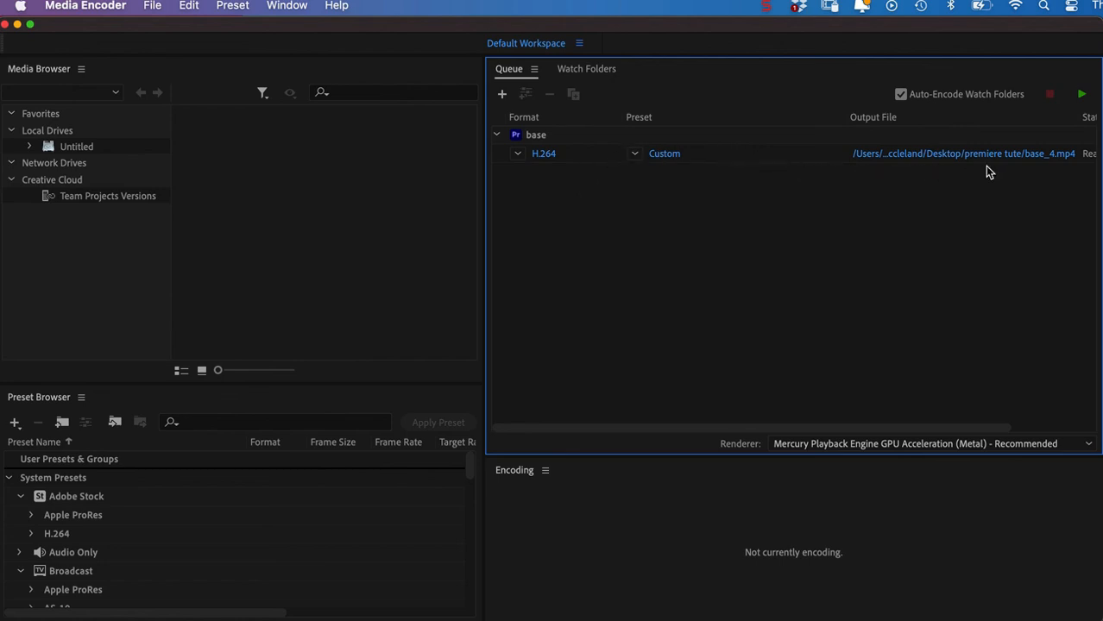
click(1080, 96)
Switch to QuickTime Player and open the exported base_4.mp4 from the premiere tute folder.
key(super+Tab)
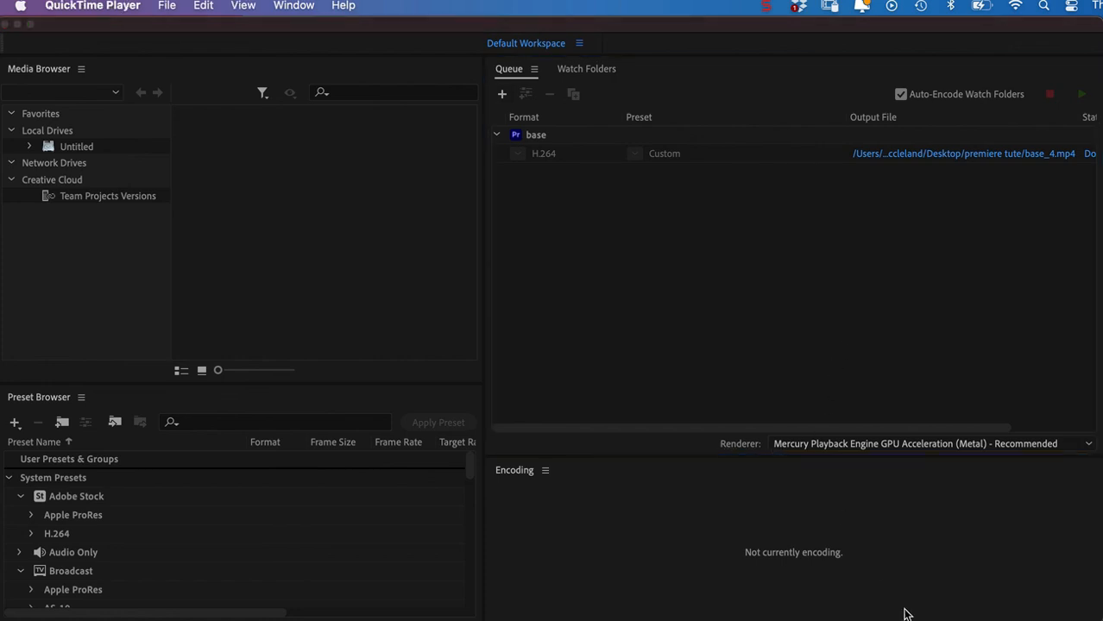
key(super+o)
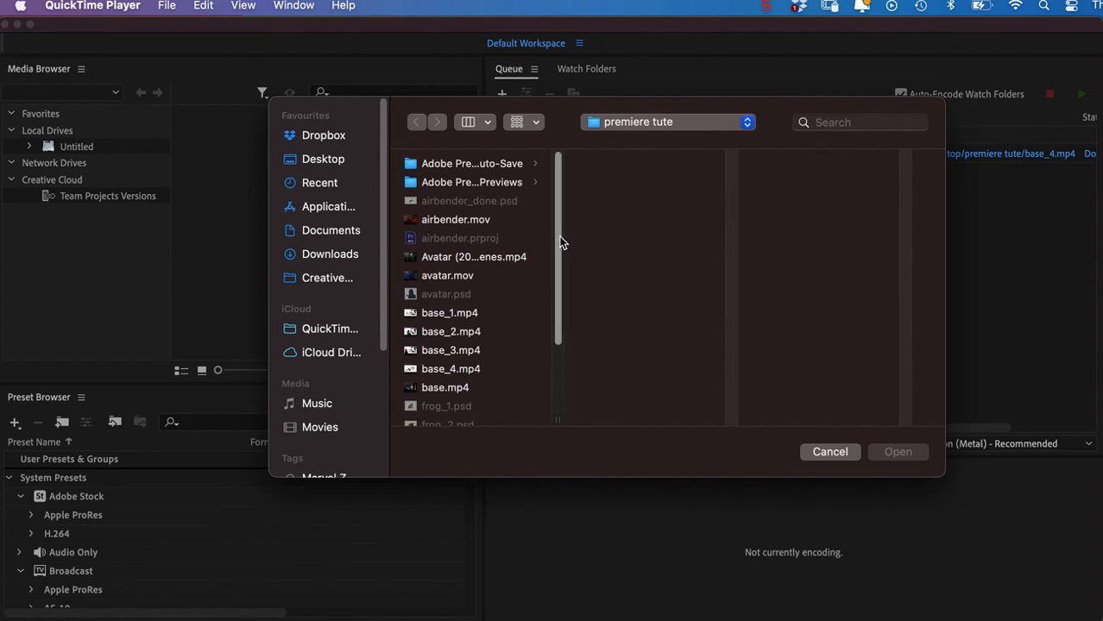
scroll(560, 242, down, 2)
click(460, 343)
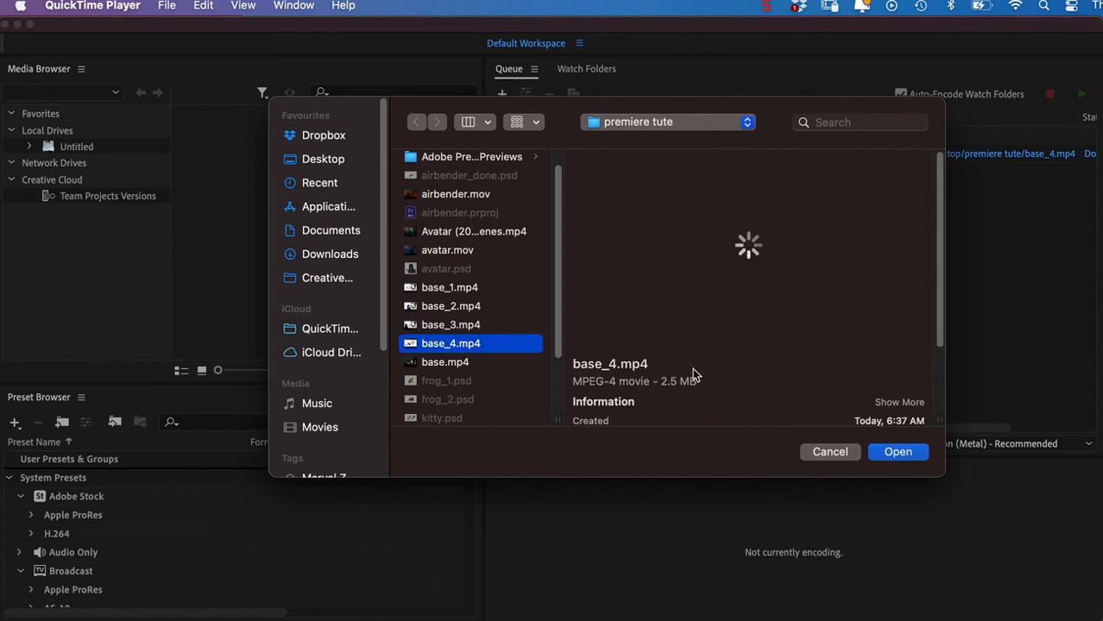
click(883, 452)
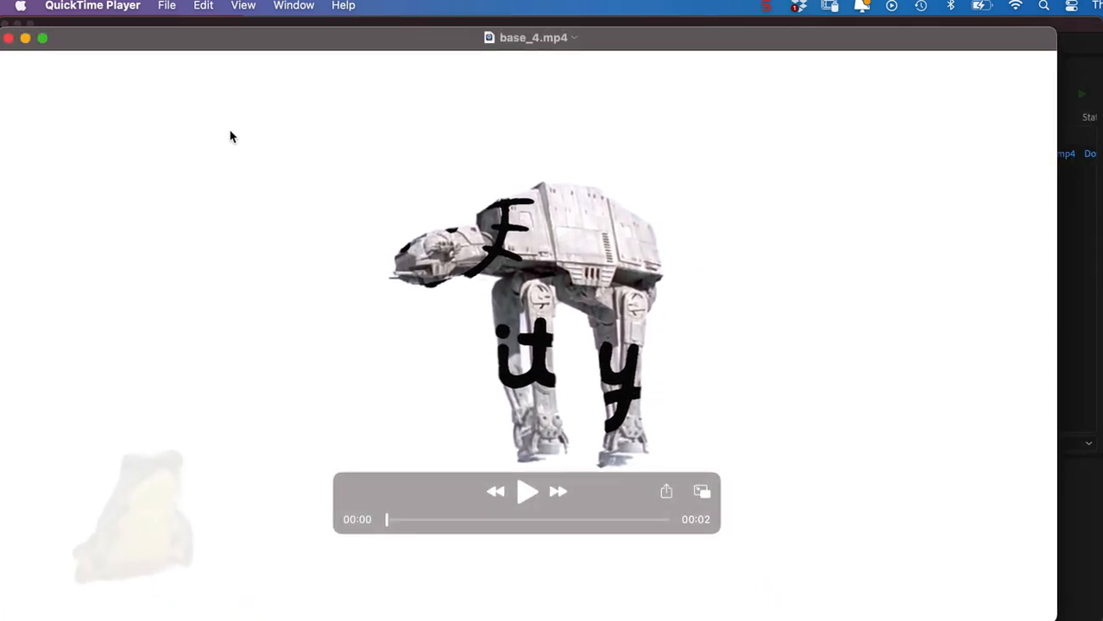
Turn on looping for base_4.mp4 and play the movie to review the finished animation.
click(242, 7)
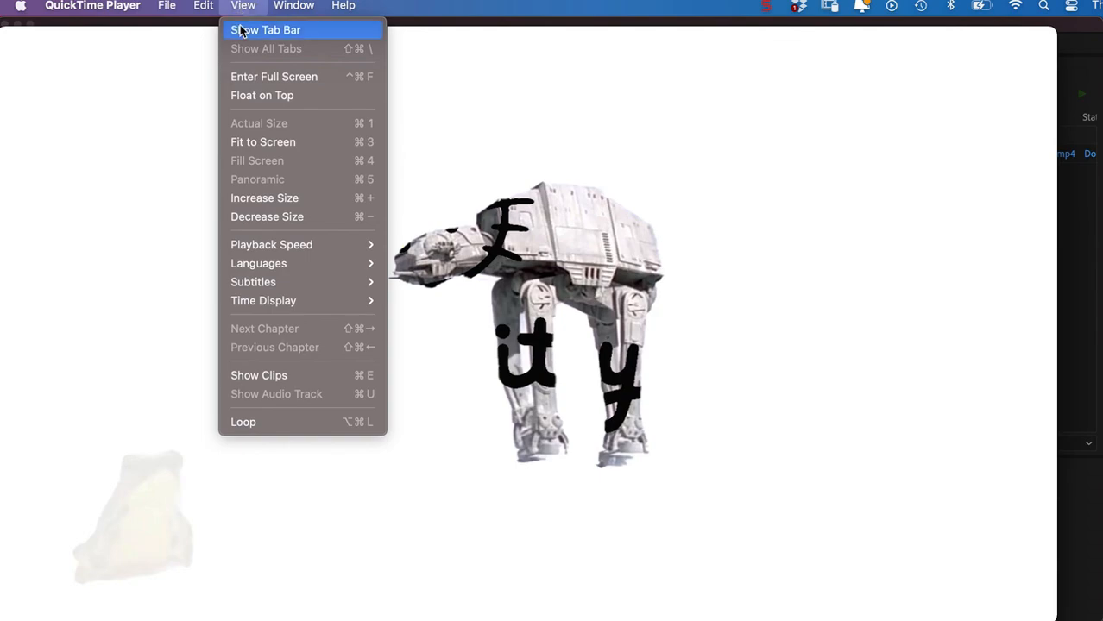
click(288, 419)
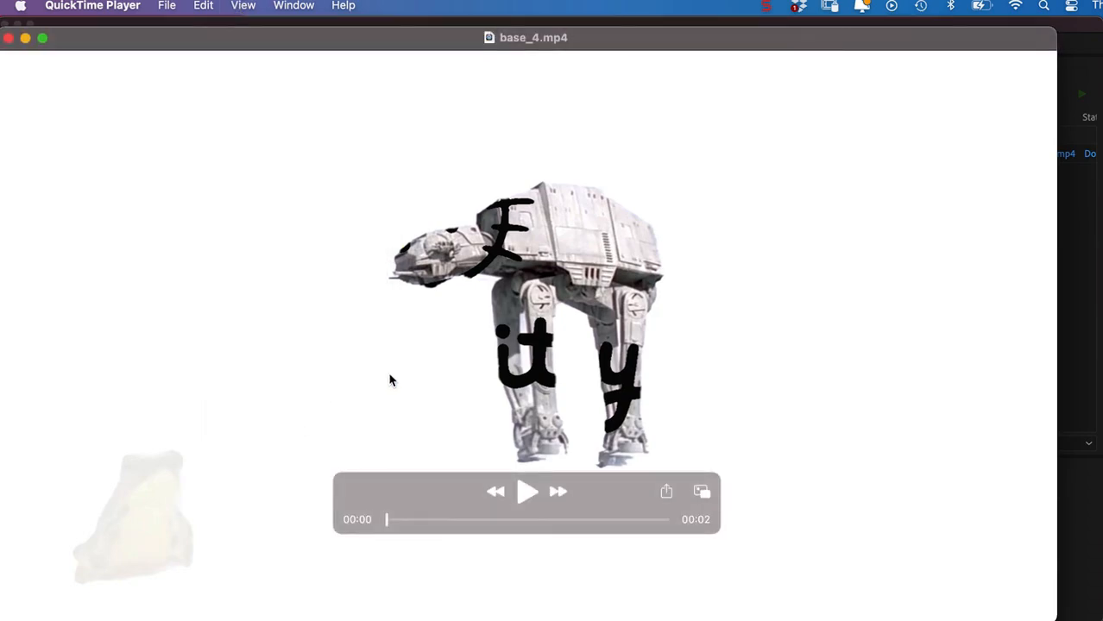
click(526, 492)
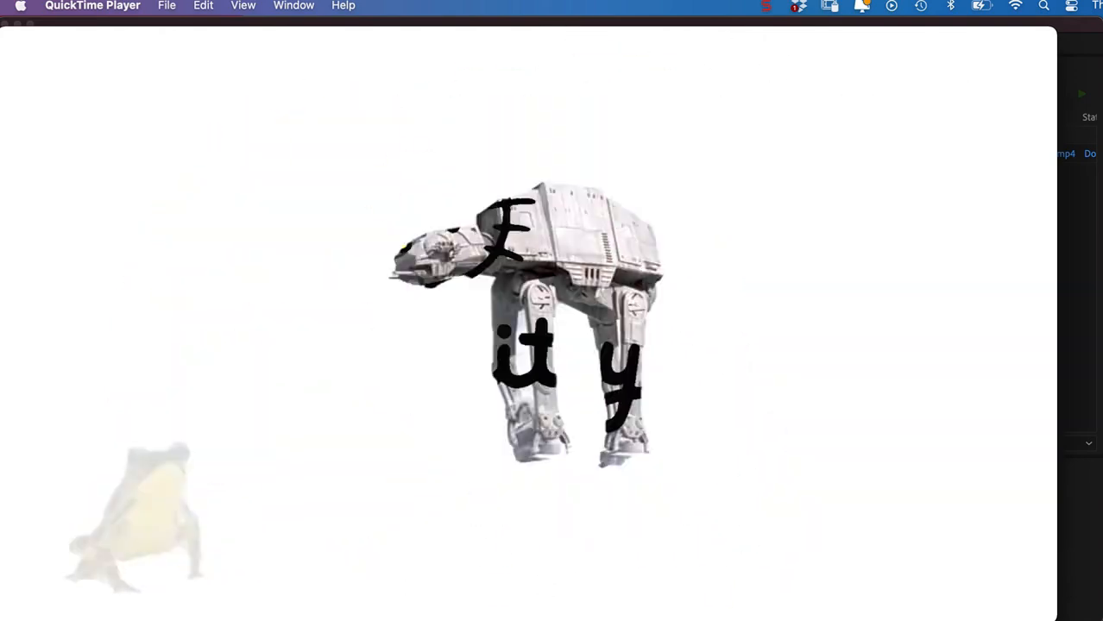
mouse_move(393, 349)
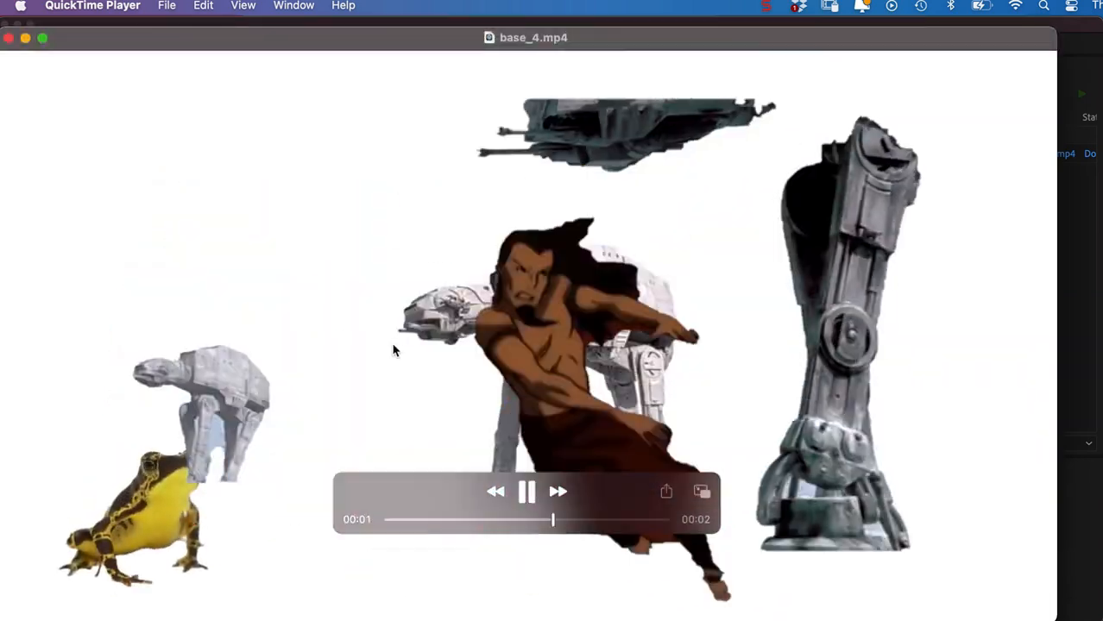